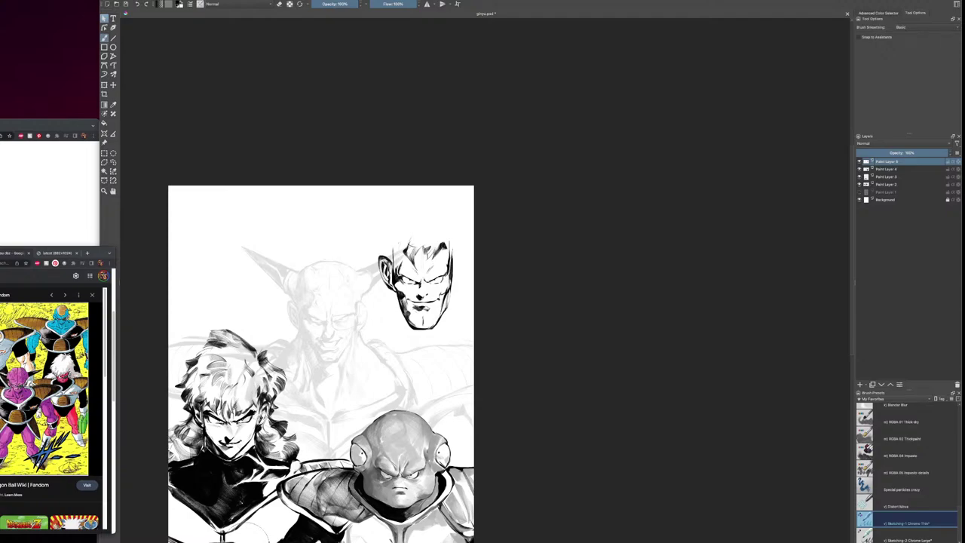
Lower the Google Chrome source volume to 82% in Loopback, then put its window away and return to the painting
click(581, 541)
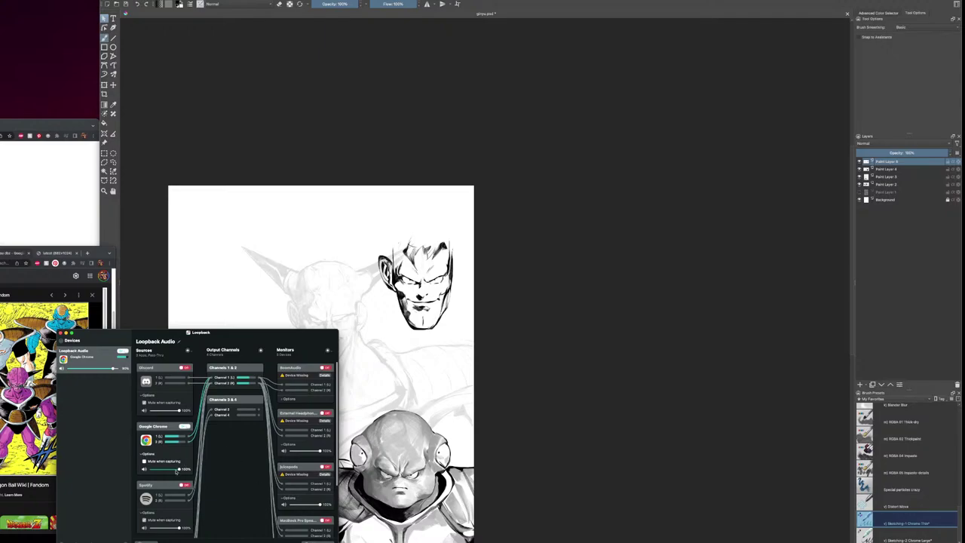
click(174, 470)
key(super+Tab)
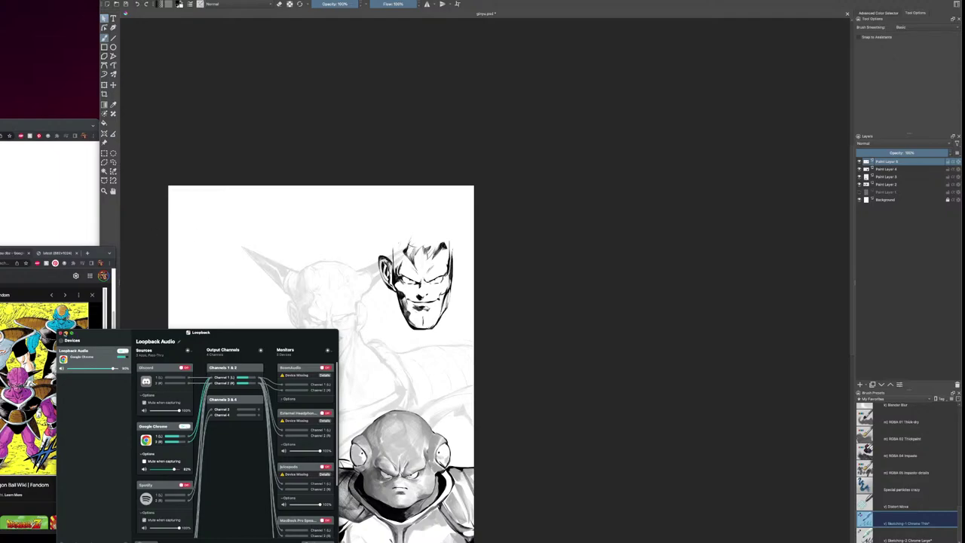
click(64, 333)
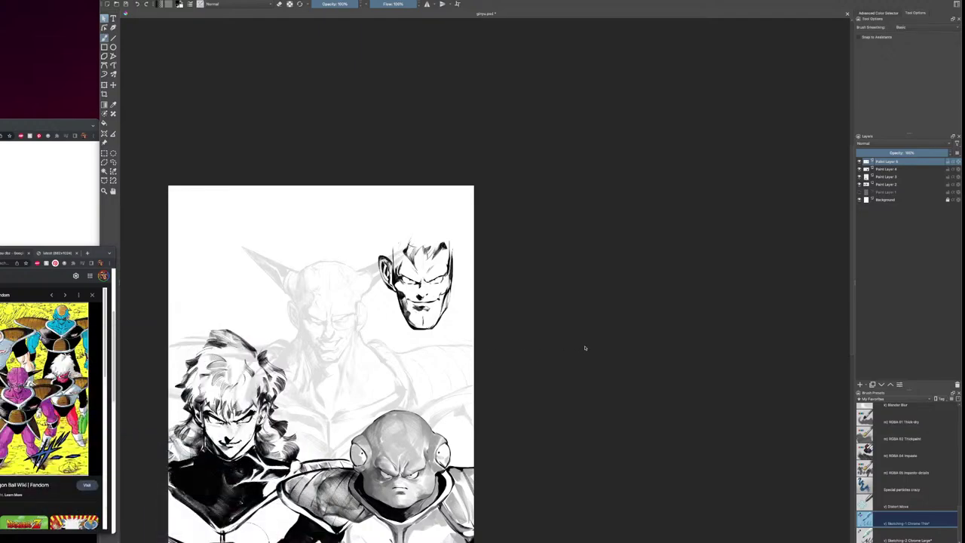
click(586, 347)
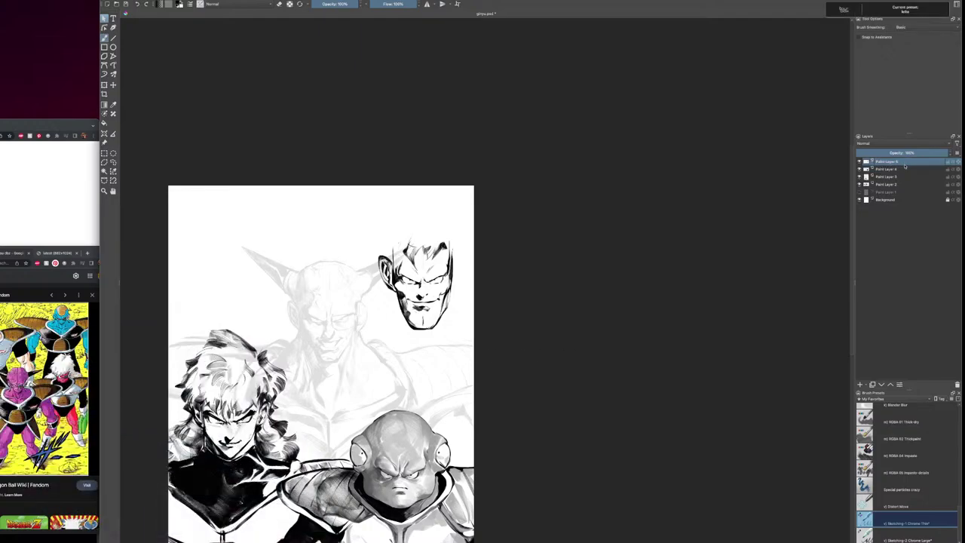
Close the enlarged reference image in the browser and make Paint Layer 4 of the painting active
drag(426, 412, 557, 364)
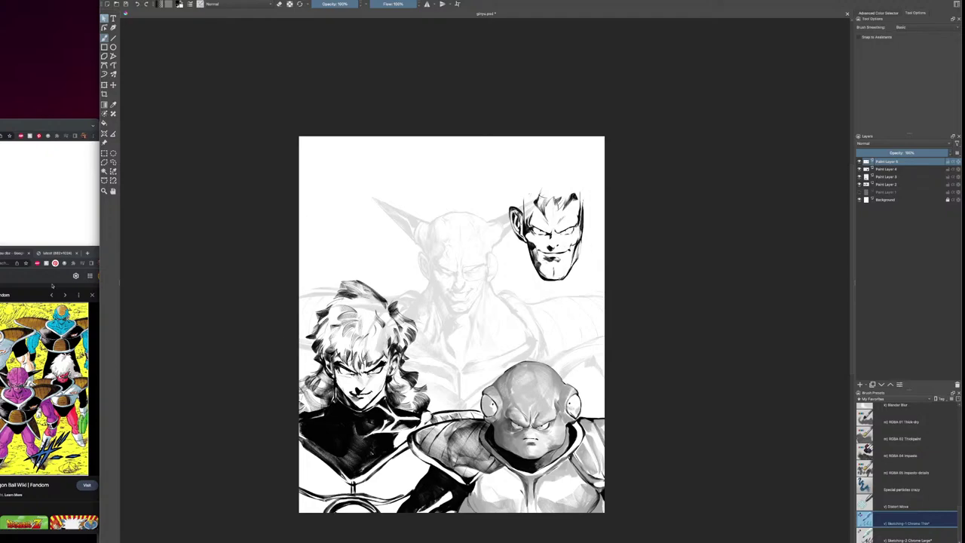
click(92, 295)
click(190, 187)
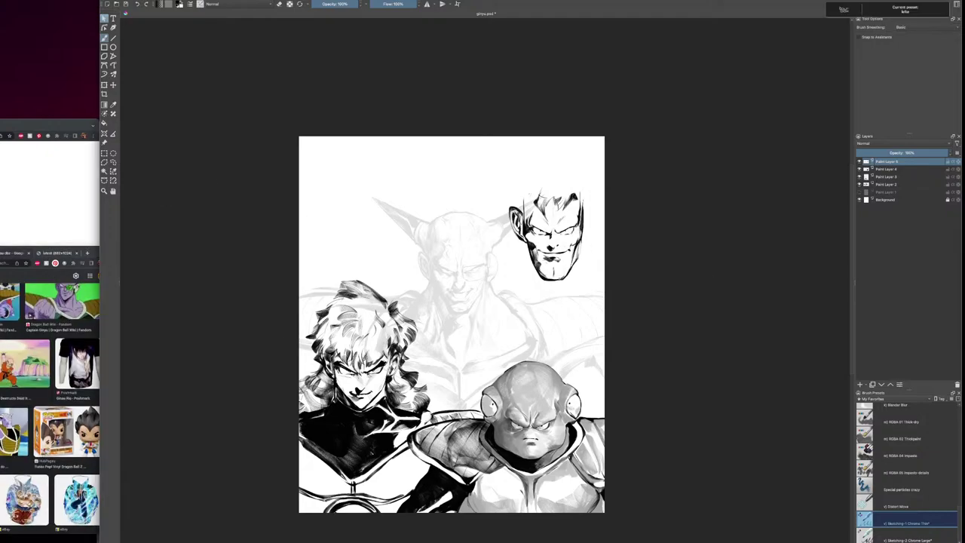
key(ctrl+plus)
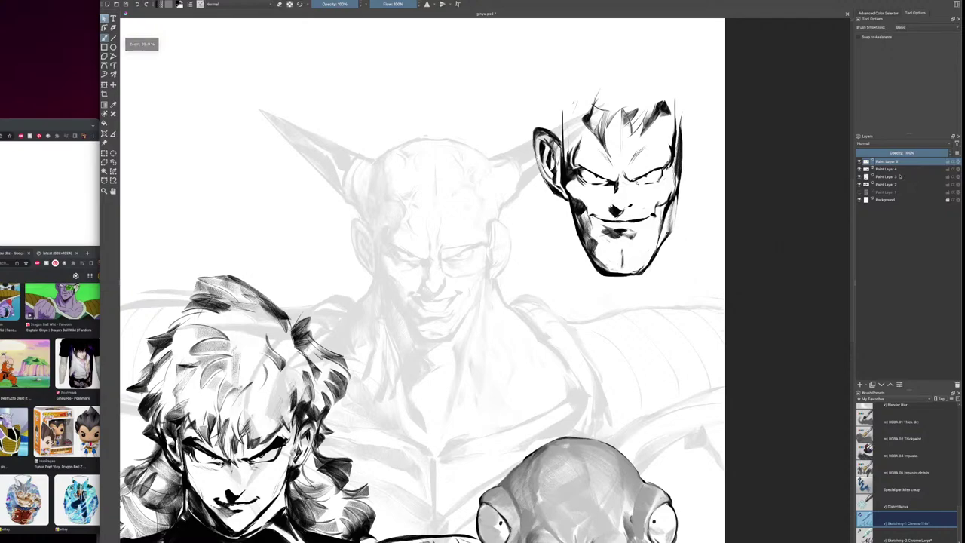
click(898, 168)
drag(669, 246, 514, 325)
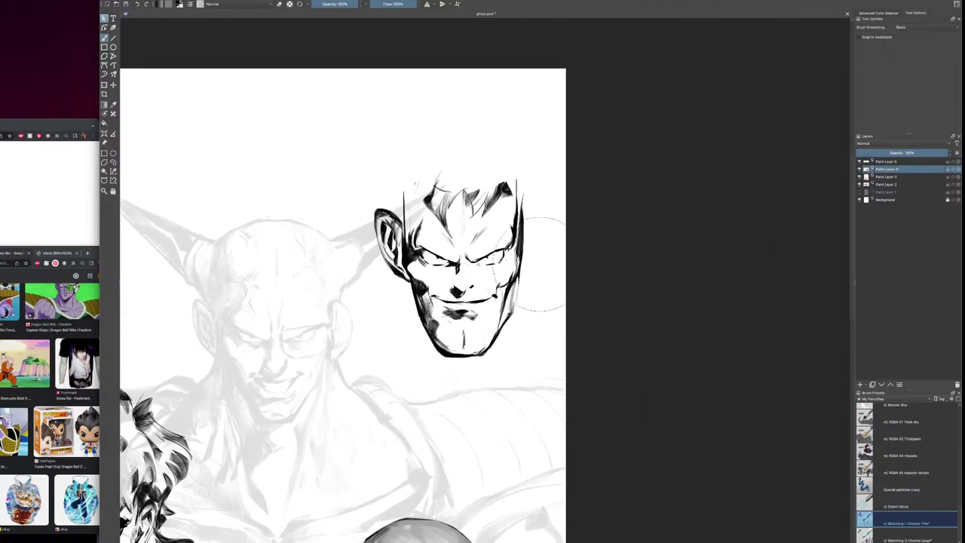
Move the image-results browser window lower on the desktop and close the blank browser window behind it
click(89, 324)
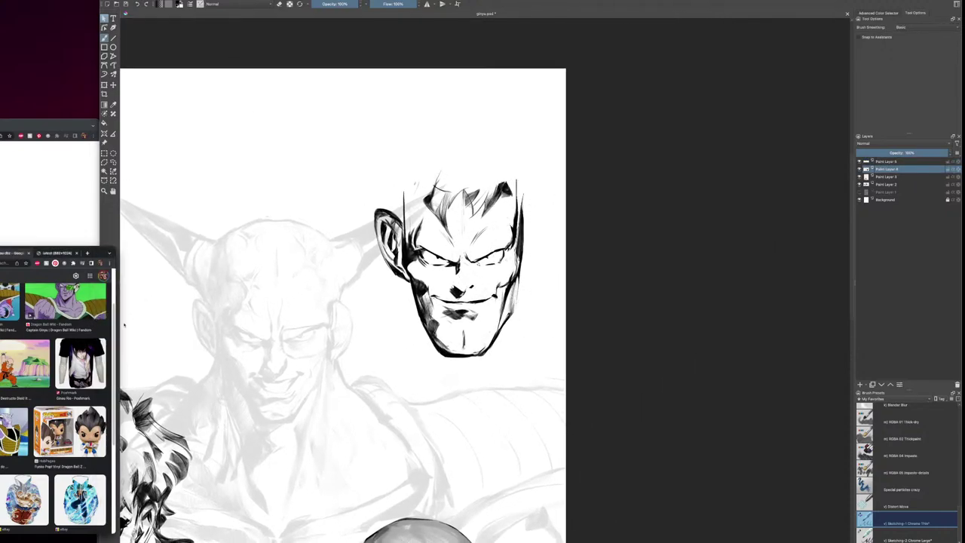
drag(115, 344, 117, 421)
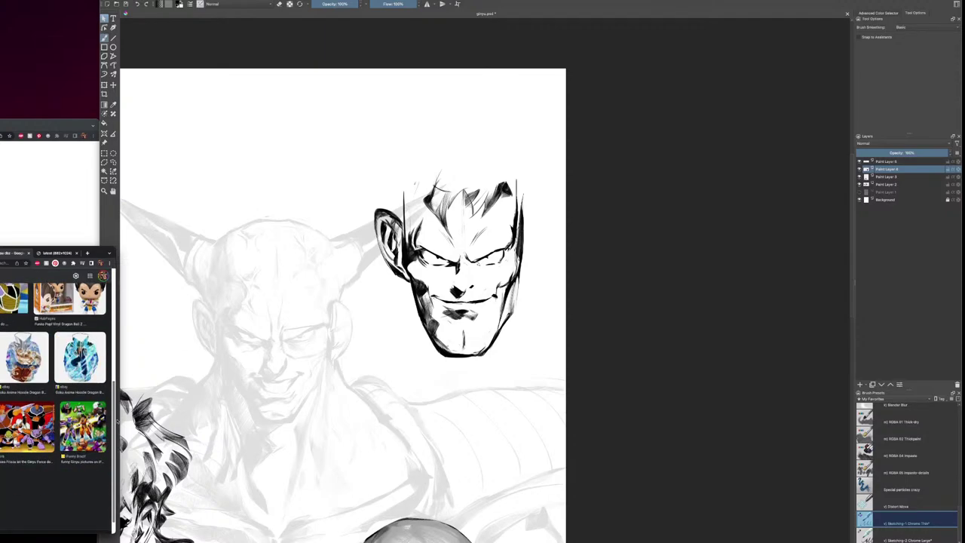
scroll(29, 435, up, 1)
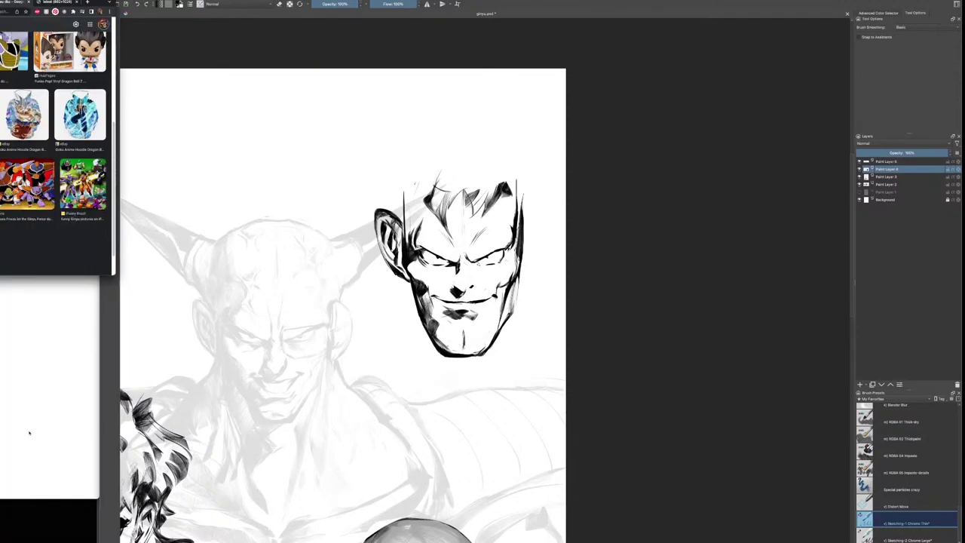
drag(96, 30, 88, 200)
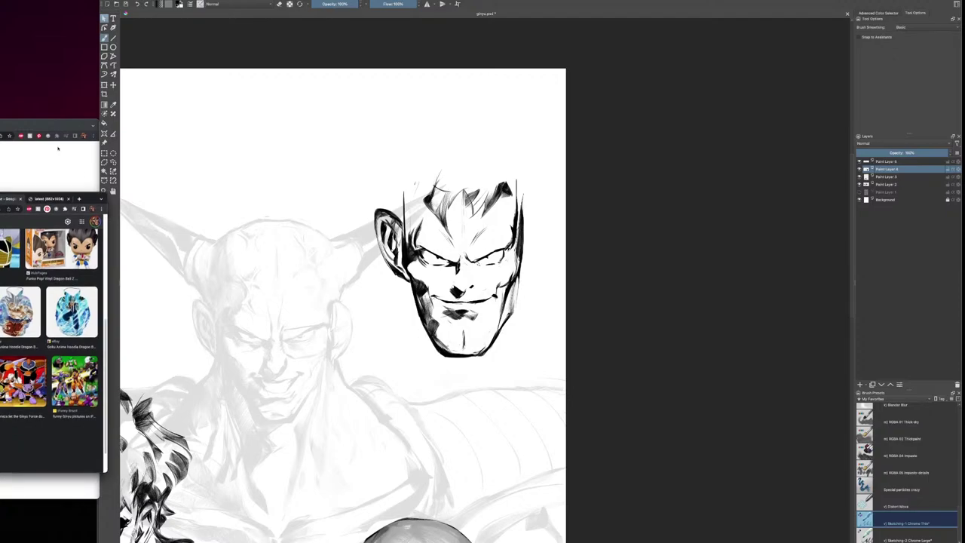
key(super+w)
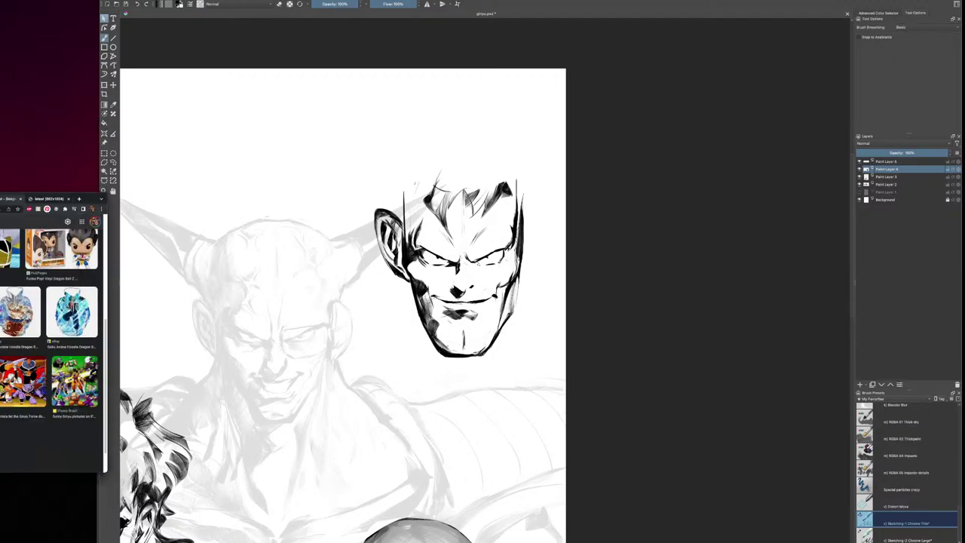
Open Ginyu Force image results and browse their related pictures for a usable reference
click(28, 374)
drag(98, 257, 98, 319)
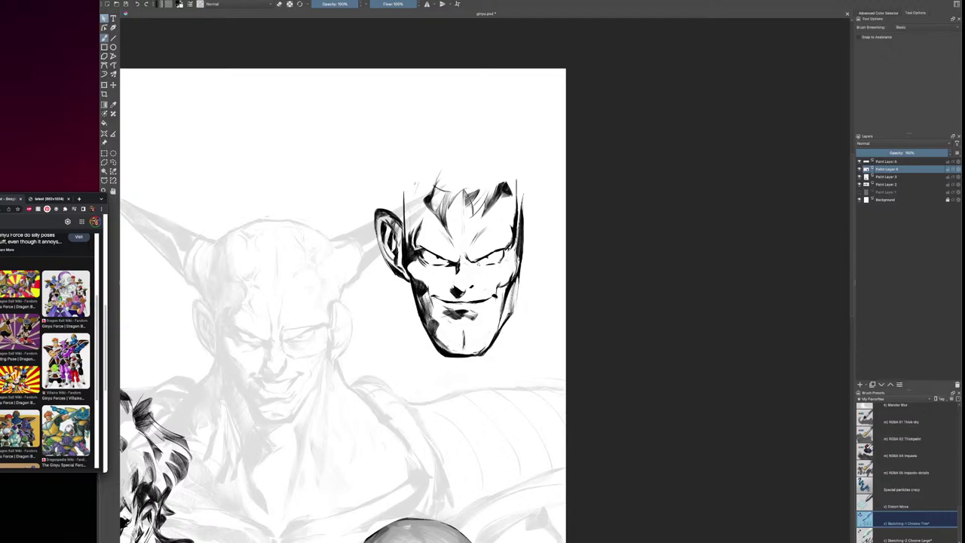
click(74, 347)
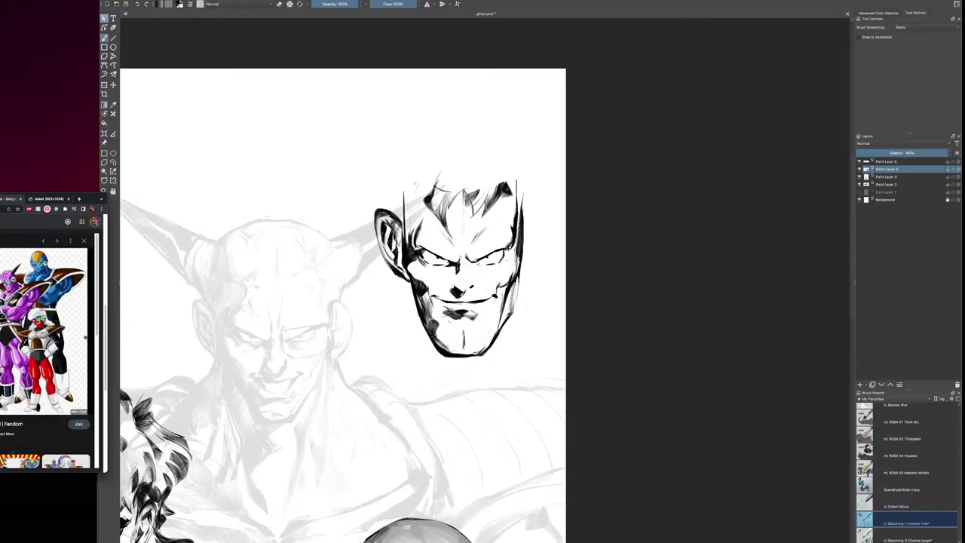
scroll(45, 347, down, 4)
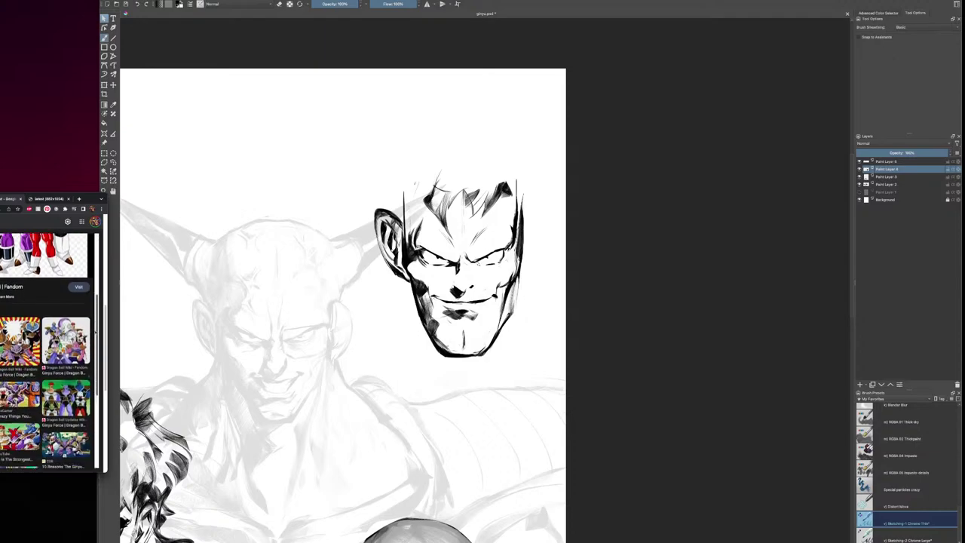
scroll(45, 347, down, 3)
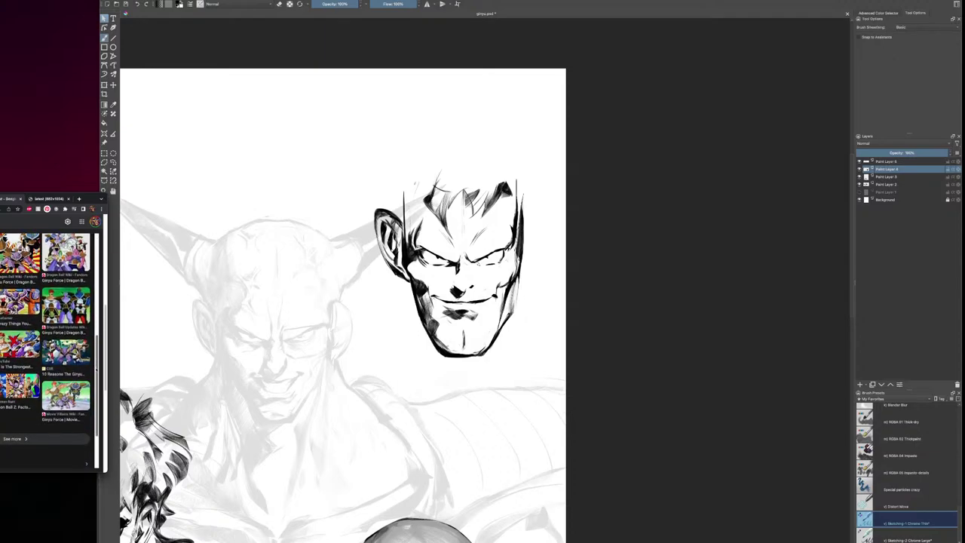
drag(96, 369, 96, 371)
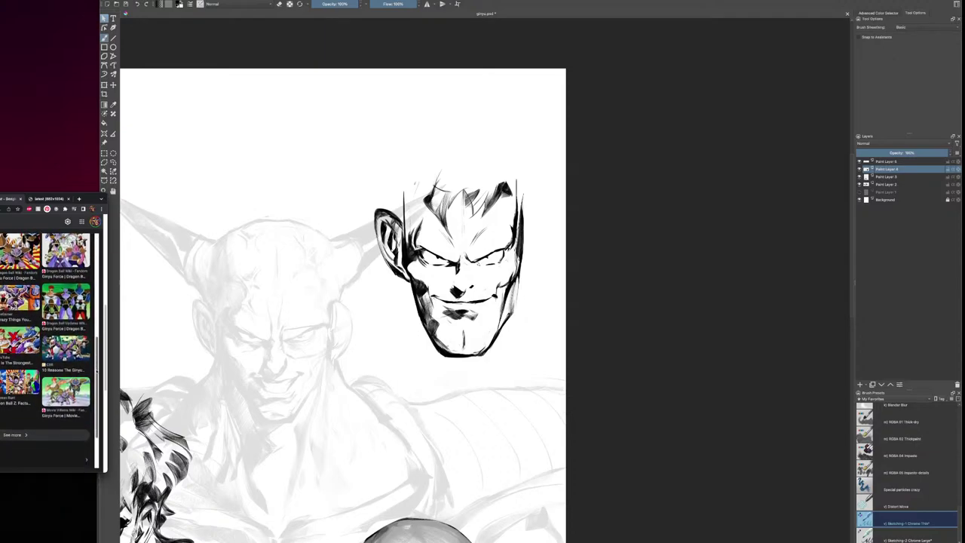
scroll(73, 297, up, 5)
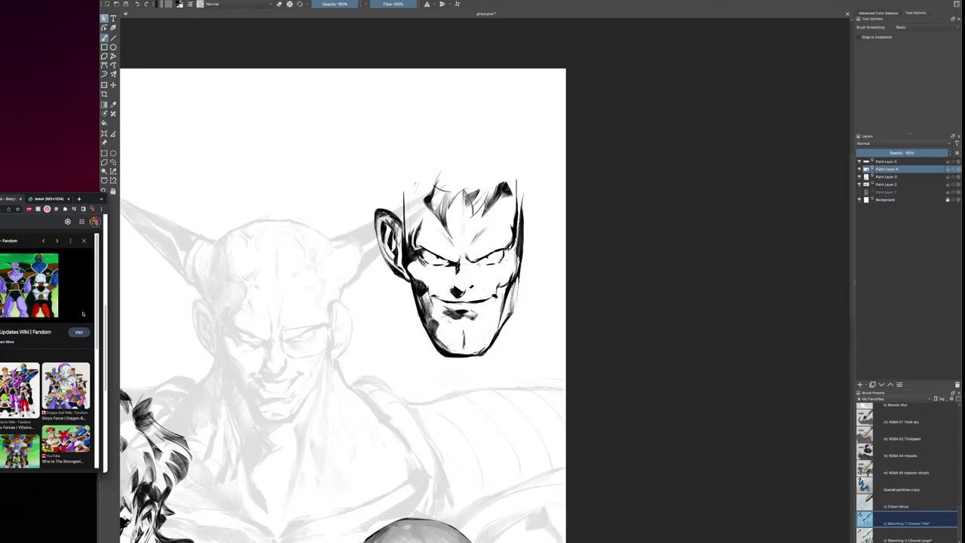
Open the Dragon Ball Z Ginyu Force poster from the related images as the reference
click(608, 310)
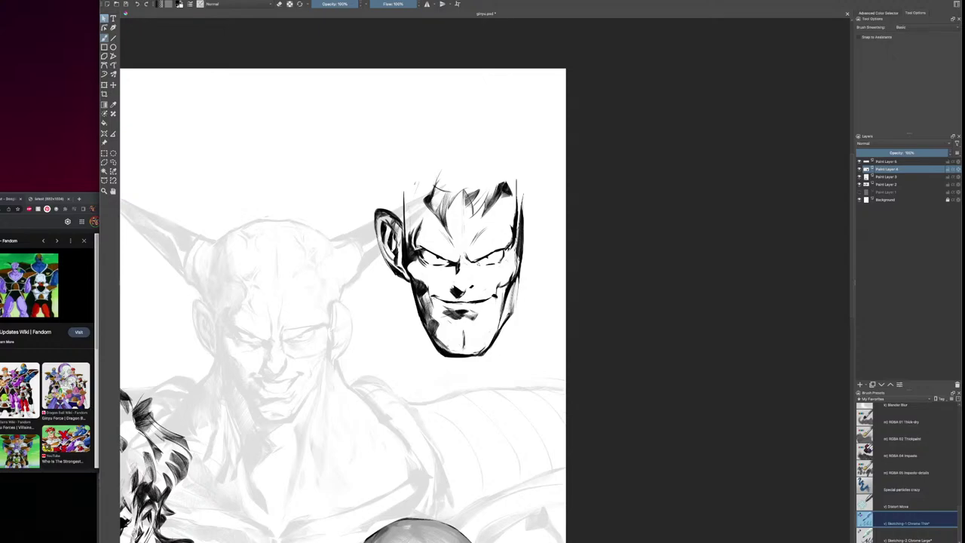
click(20, 448)
click(21, 448)
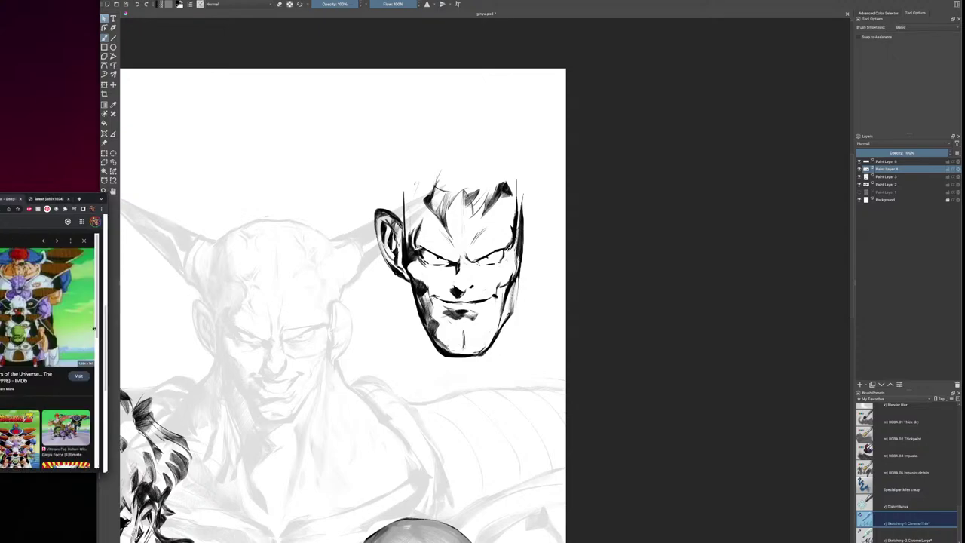
click(23, 433)
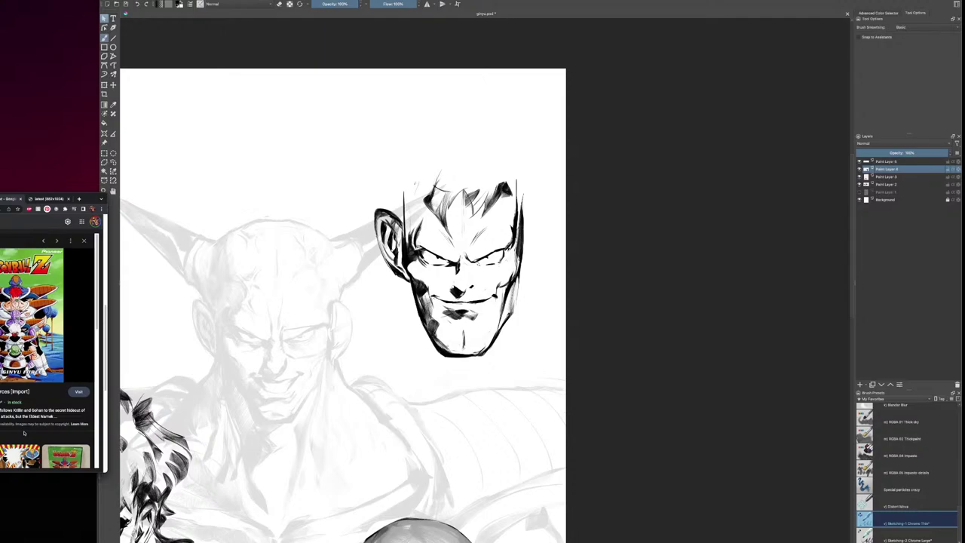
Draw the second ear on the face on Paint Layer 4 and toggle that layer's visibility to check its contents
click(718, 339)
mouse_move(524, 216)
mouse_down()
mouse_move(542, 242)
mouse_move(524, 278)
mouse_up()
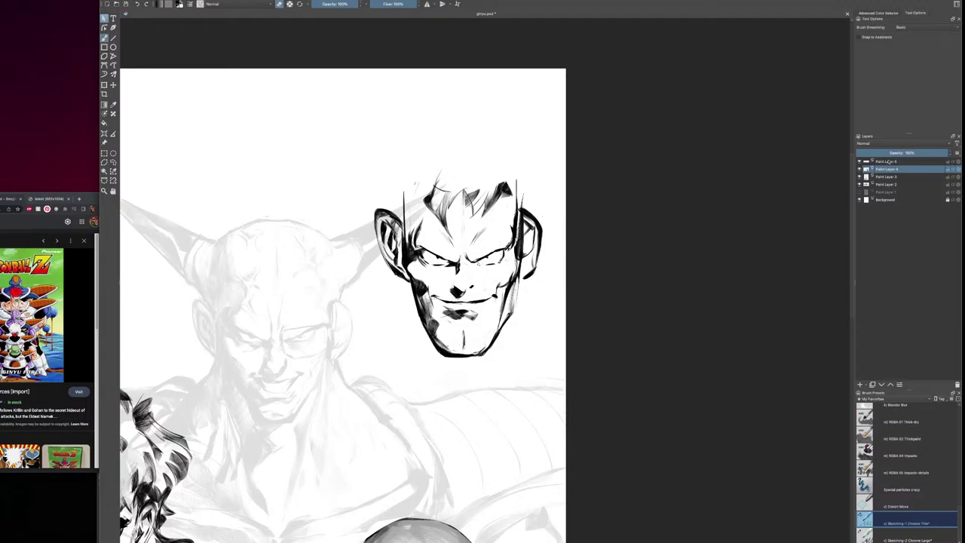
click(860, 170)
click(860, 170)
click(893, 163)
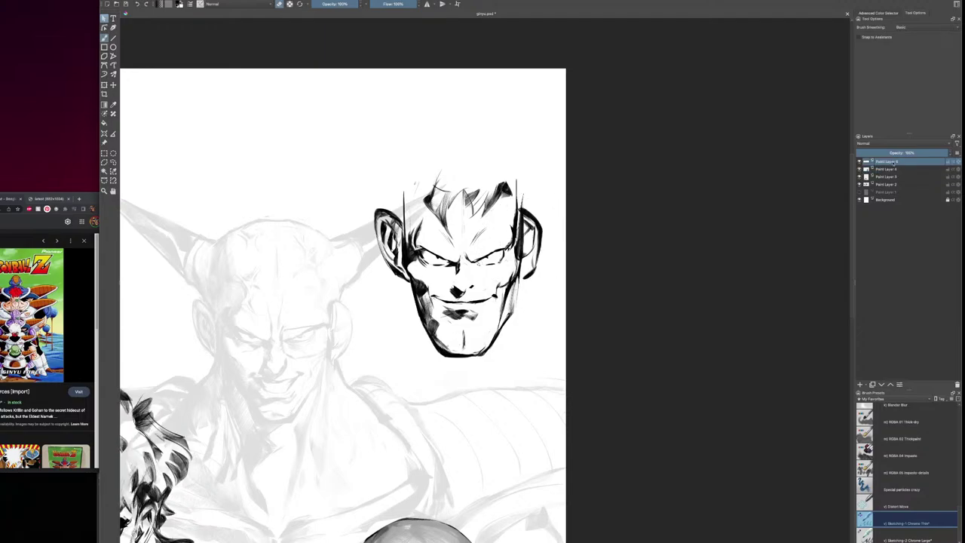
click(861, 169)
click(861, 169)
click(888, 170)
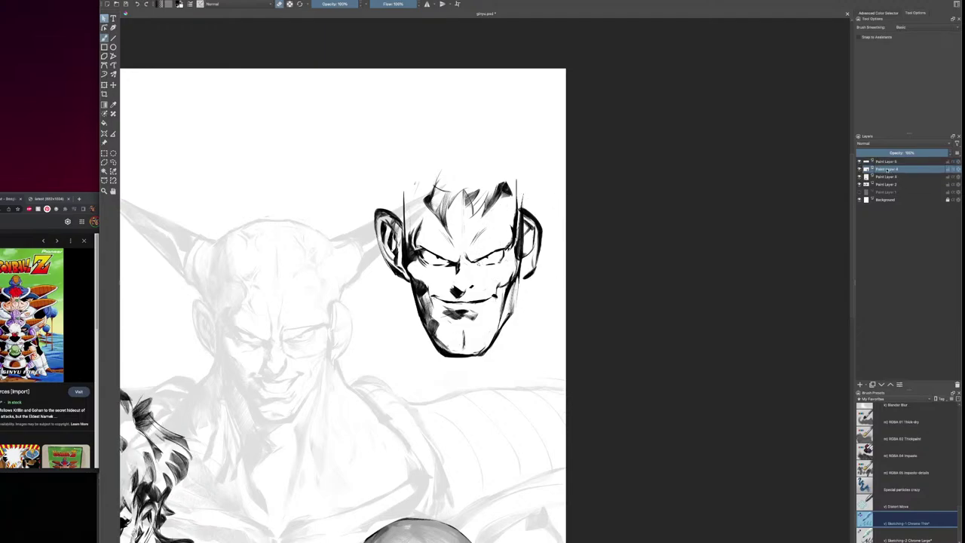
Delete the new ear strokes from Paint Layer 4 with a rectangular selection, then deselect and return to the brush
key(ctrl+r)
drag(556, 181, 477, 319)
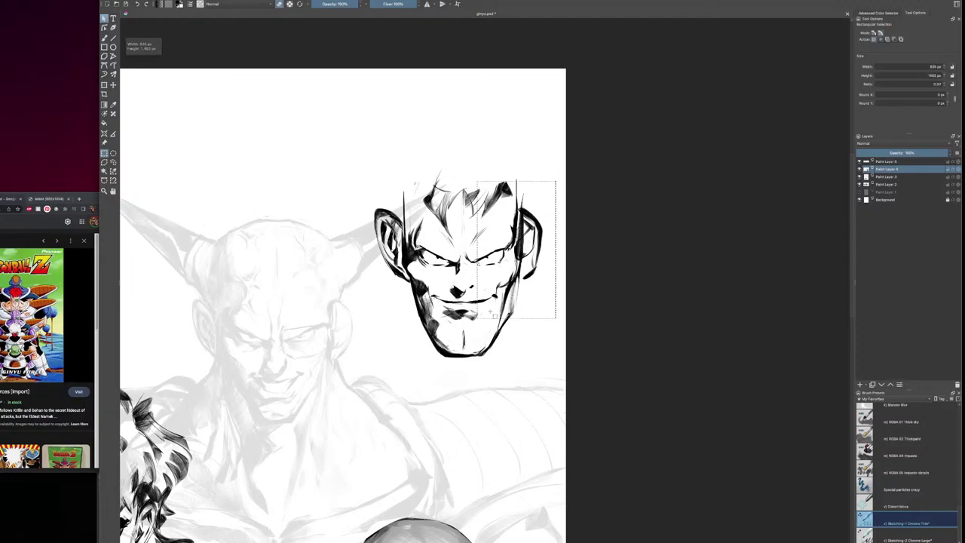
key(Delete)
key(ctrl+shift+a)
key(b)
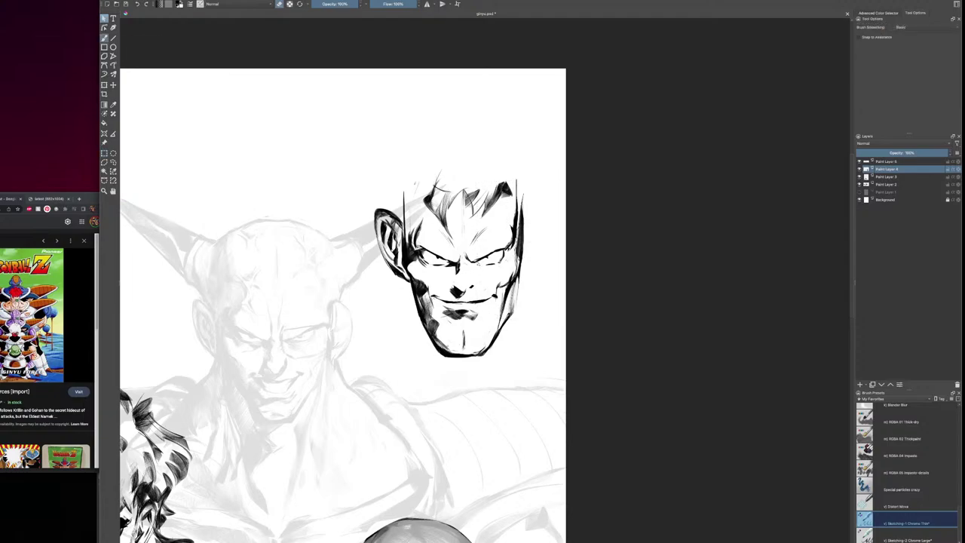
Draw the missing ear beside the inked face on the topmost paint layer, including its inner shadow
click(887, 161)
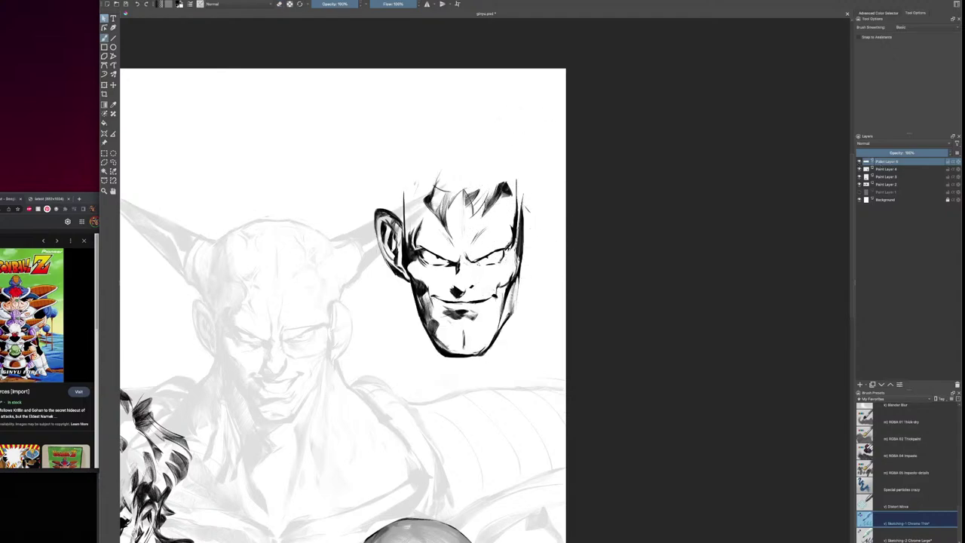
mouse_move(523, 202)
mouse_down()
mouse_move(540, 255)
mouse_move(524, 274)
mouse_up()
drag(527, 230, 516, 269)
key(e)
key(e)
Draw the scouter lens outline around the eye nearest the new ear, connecting it to that ear
mouse_move(522, 240)
mouse_down()
mouse_move(524, 263)
mouse_move(530, 255)
mouse_move(500, 240)
mouse_move(468, 242)
mouse_up()
key(bracketleft)
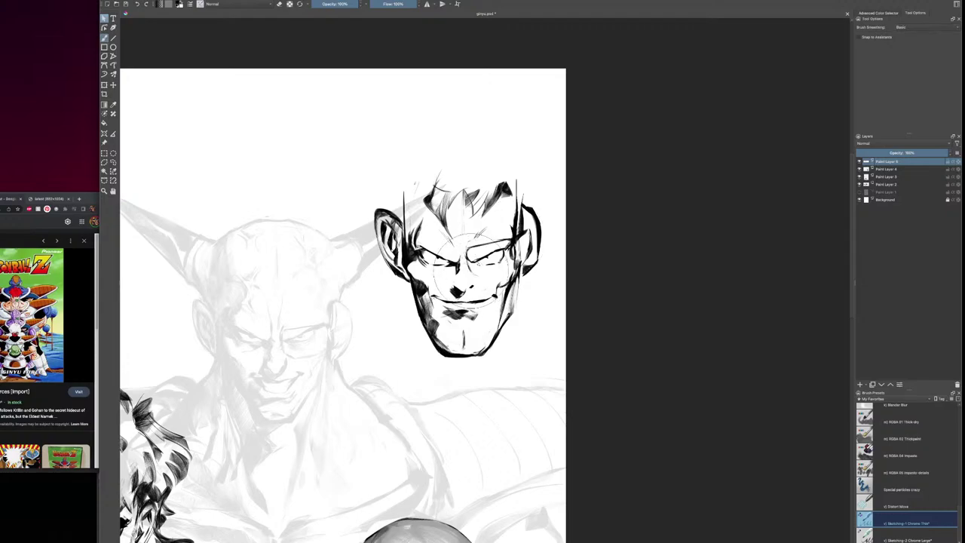
mouse_move(467, 259)
mouse_down()
mouse_move(477, 276)
mouse_move(515, 272)
mouse_move(519, 255)
mouse_up()
key(e)
key(ctrl+z)
Move the inked face layer slightly up and to the left on the page, then return to the brush
key(minus)
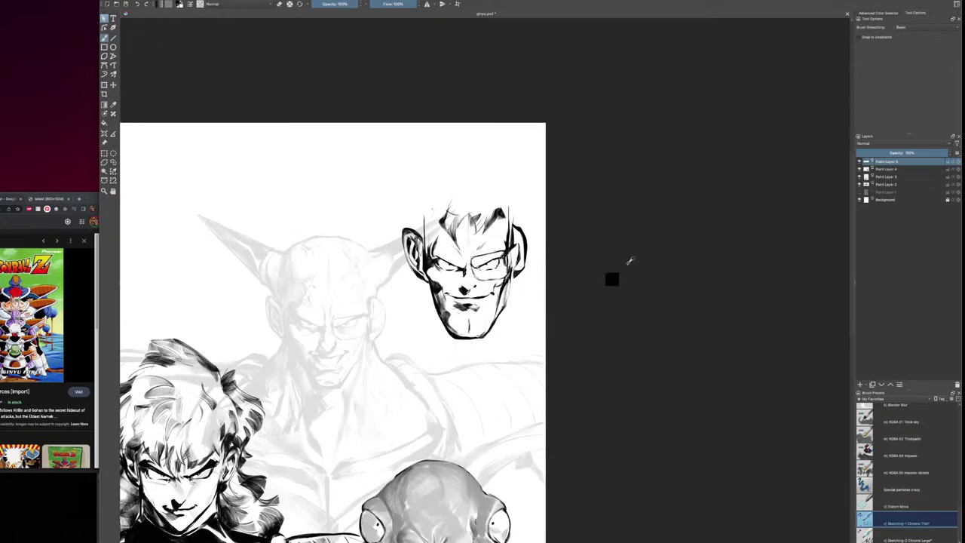
key(ctrl+0)
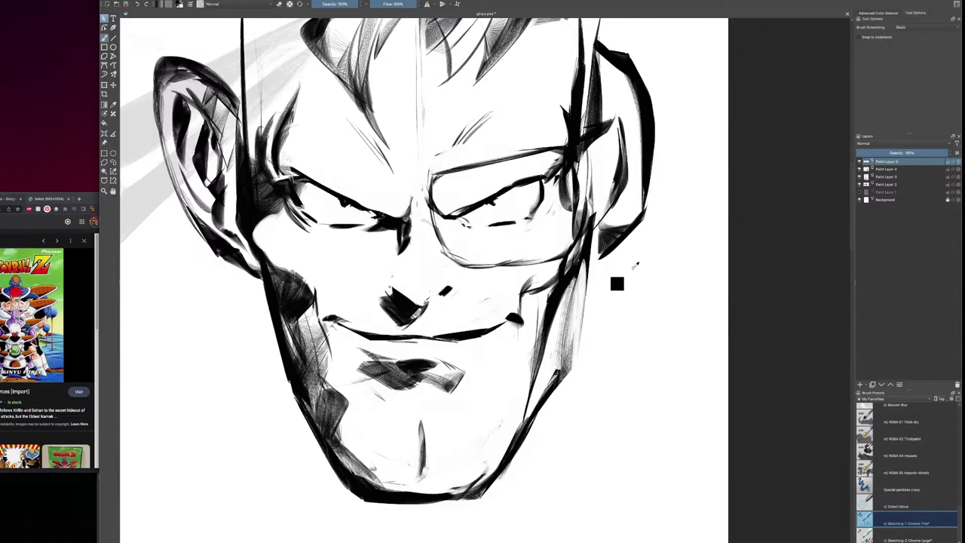
key(minus)
key(minus)
key(minus)
key(minus)
key(minus)
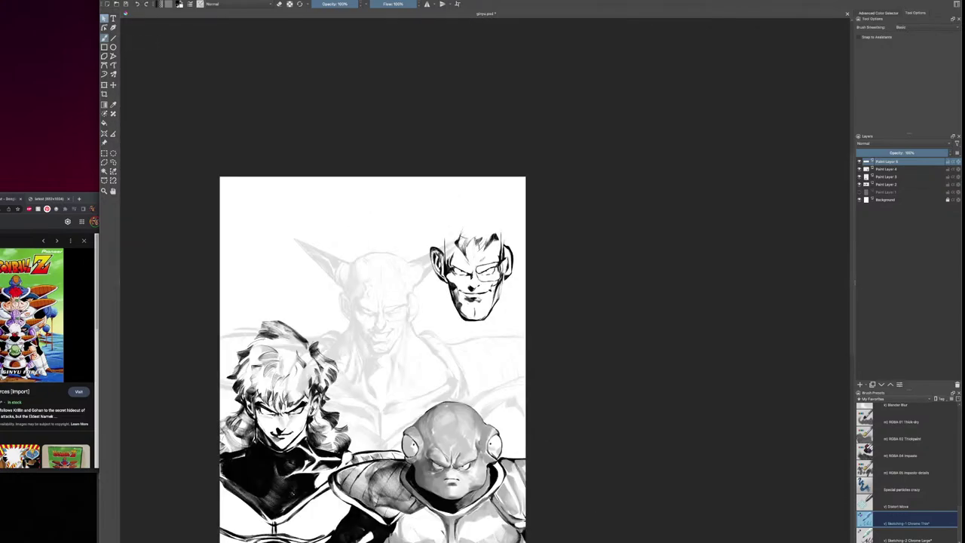
click(114, 84)
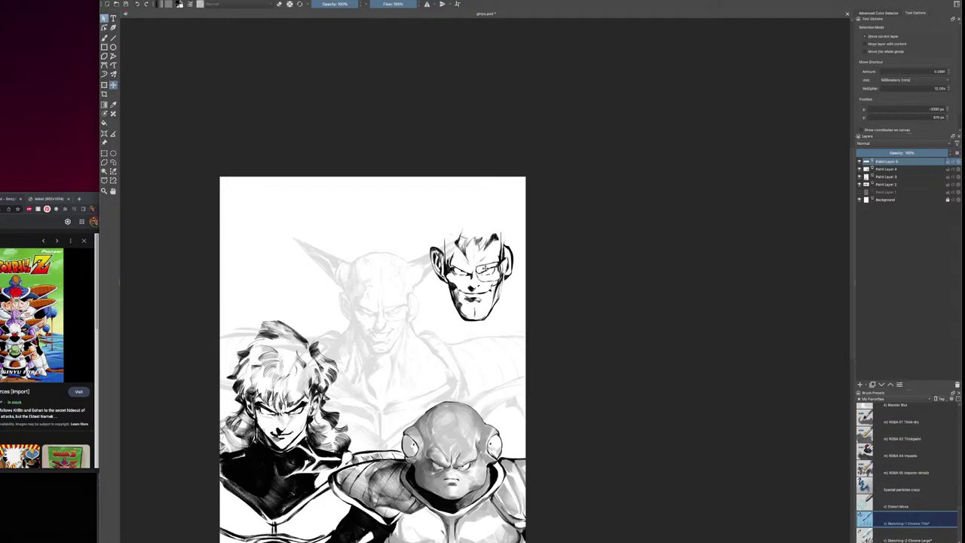
drag(518, 268, 514, 256)
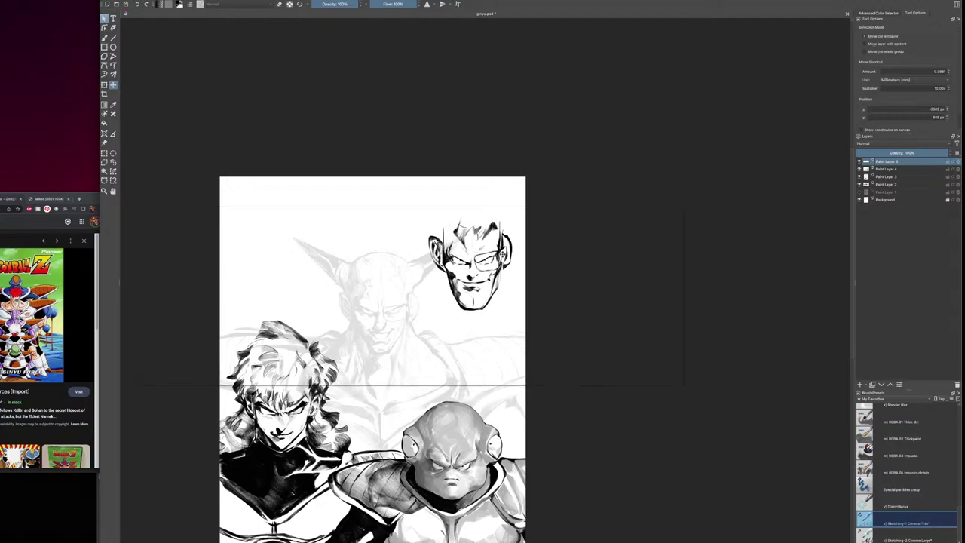
key(b)
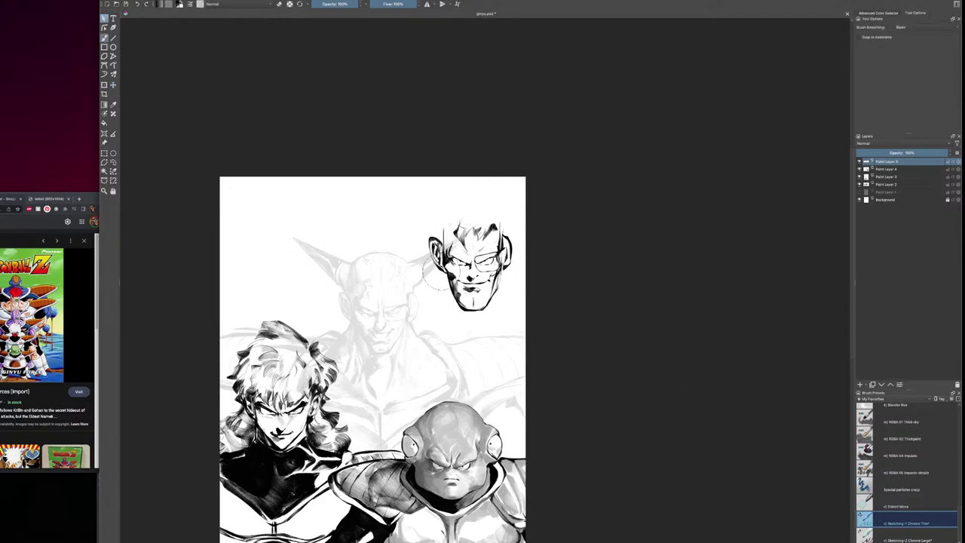
Ink the neck sides and sloping shoulders beneath the scouter-wearing face, adding shadow along the neck and jaw
drag(441, 271, 442, 290)
drag(448, 301, 449, 332)
drag(496, 292, 500, 335)
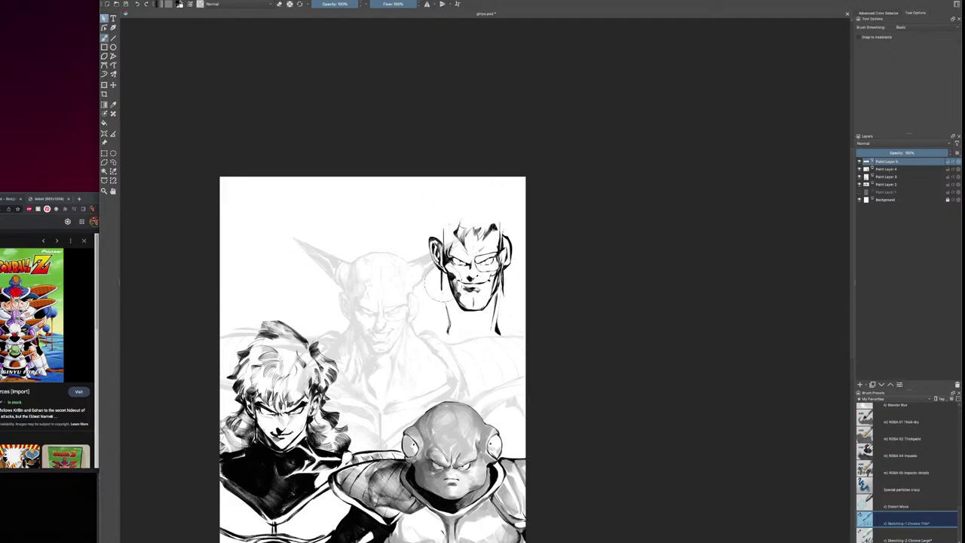
mouse_move(442, 288)
mouse_down()
mouse_move(434, 300)
mouse_move(432, 288)
mouse_move(416, 299)
mouse_up()
drag(503, 284, 526, 300)
mouse_move(464, 222)
mouse_down()
mouse_move(469, 237)
mouse_move(447, 240)
mouse_move(447, 297)
mouse_up()
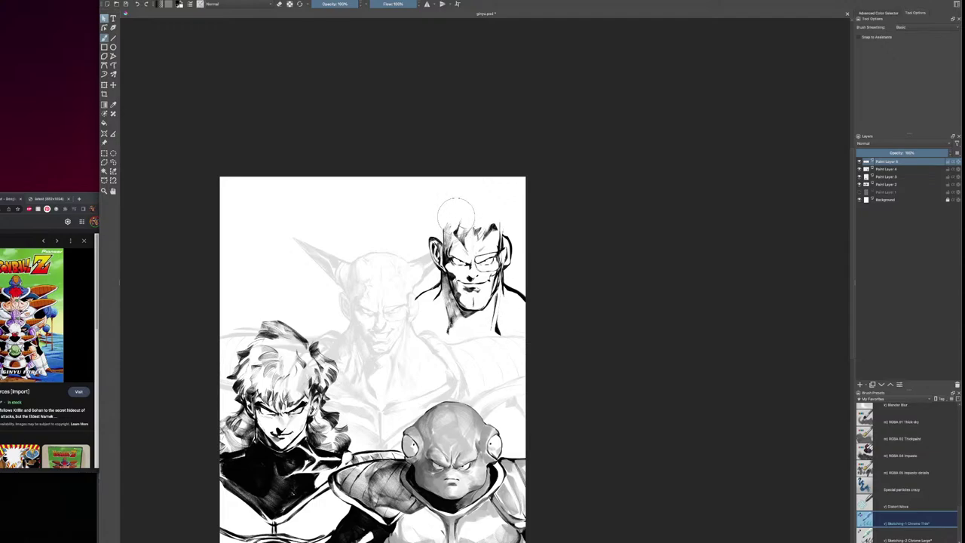
Outline tousled, spiky hair around the top of the scouter-wearing head
drag(456, 217, 448, 234)
mouse_move(434, 214)
mouse_down()
mouse_move(446, 231)
mouse_move(439, 209)
mouse_move(456, 192)
mouse_up()
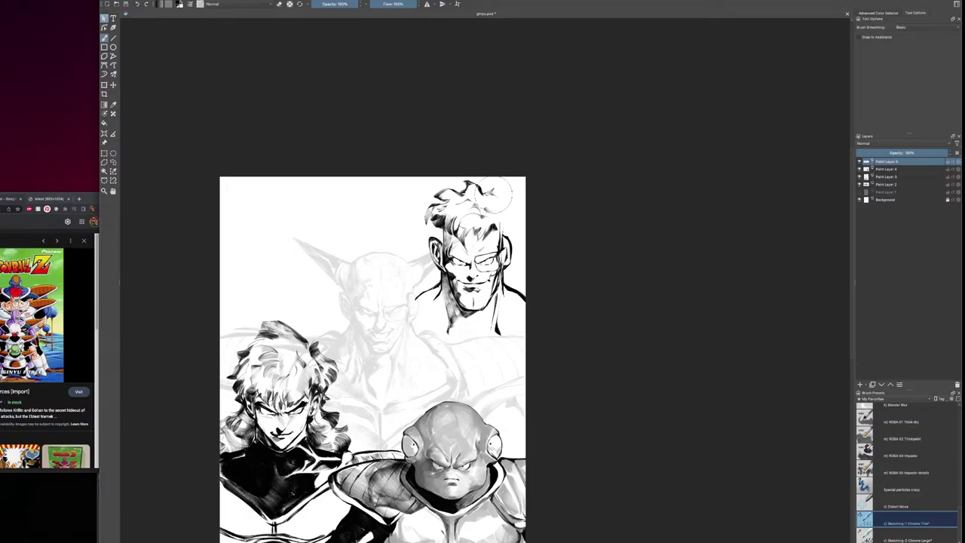
drag(495, 193, 515, 217)
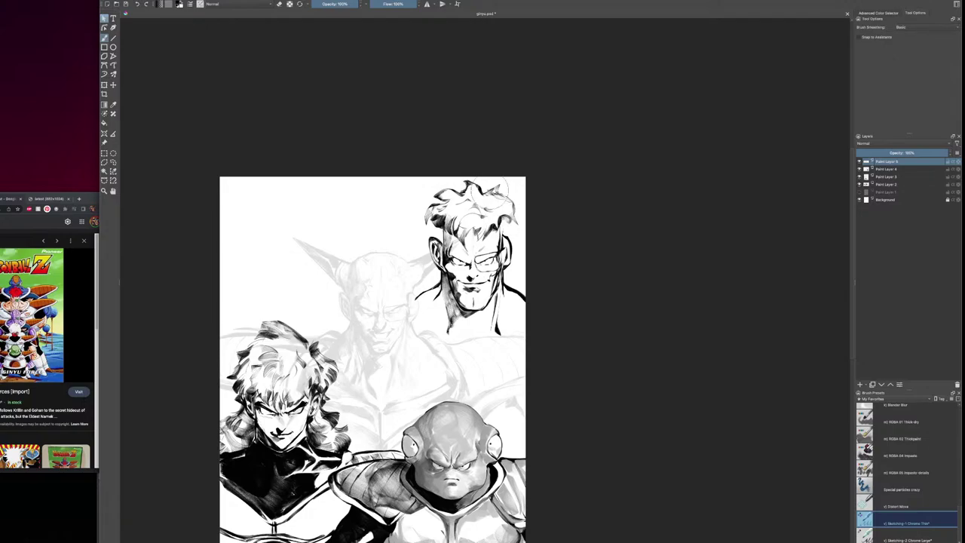
drag(492, 180, 520, 195)
Thicken the shoulder slopes and ink a double-edged V-shaped armour collar across the chest, including the inner neckline
drag(437, 277, 411, 297)
drag(501, 277, 526, 290)
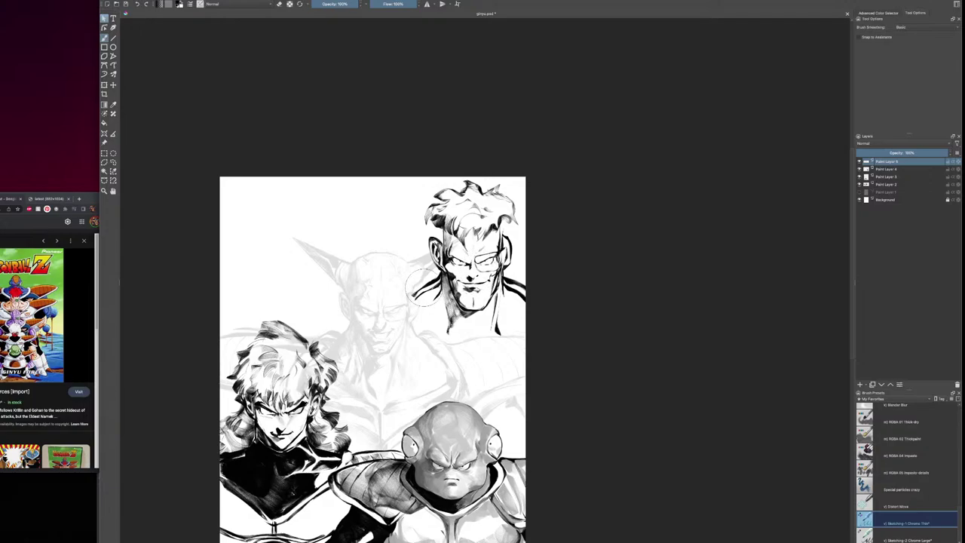
mouse_move(425, 286)
mouse_down()
mouse_move(365, 306)
mouse_move(389, 335)
mouse_up()
drag(379, 325, 403, 346)
mouse_move(414, 352)
mouse_down()
mouse_move(478, 378)
mouse_move(525, 352)
mouse_up()
mouse_move(375, 295)
mouse_down()
mouse_move(385, 297)
mouse_move(358, 306)
mouse_up()
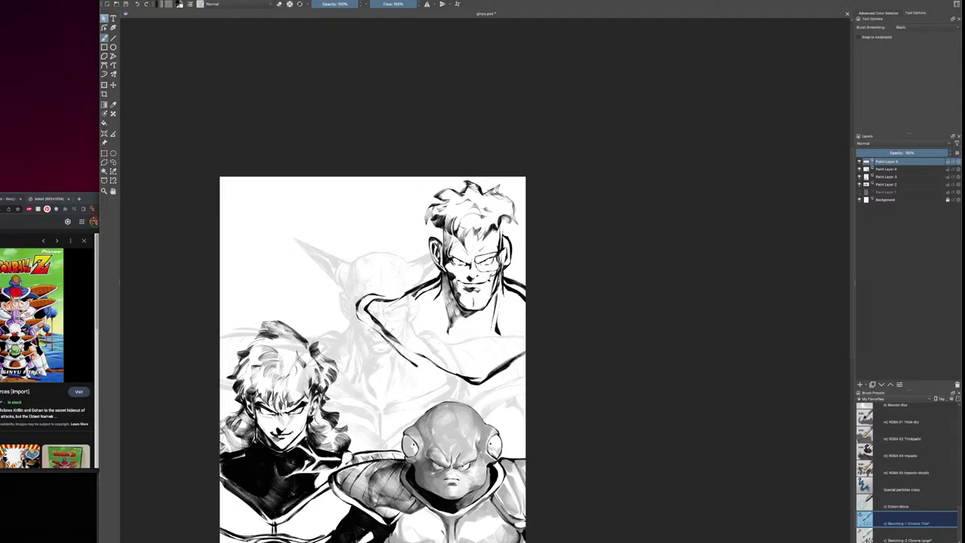
mouse_move(430, 368)
mouse_down()
mouse_move(473, 394)
mouse_move(525, 365)
mouse_up()
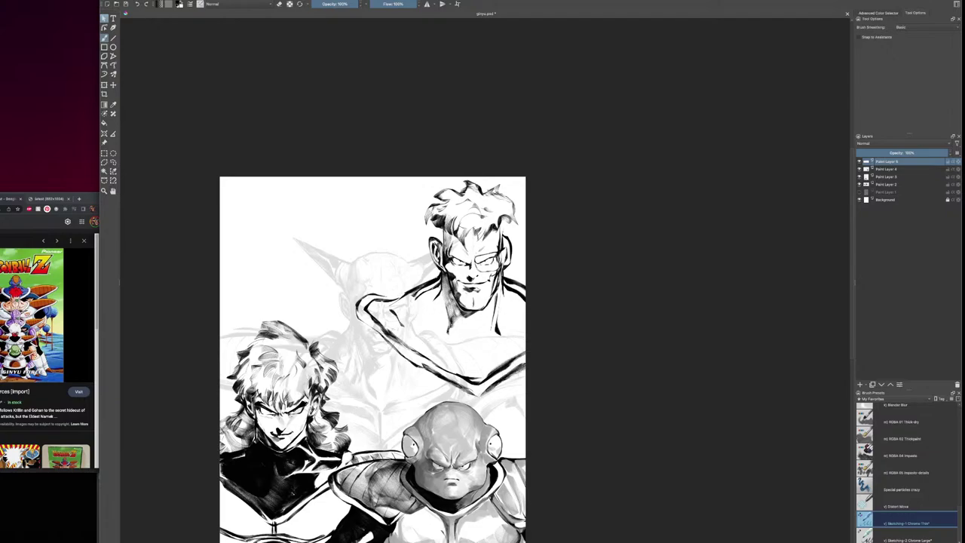
mouse_move(410, 333)
mouse_down()
mouse_move(480, 355)
mouse_move(471, 353)
mouse_move(526, 340)
mouse_up()
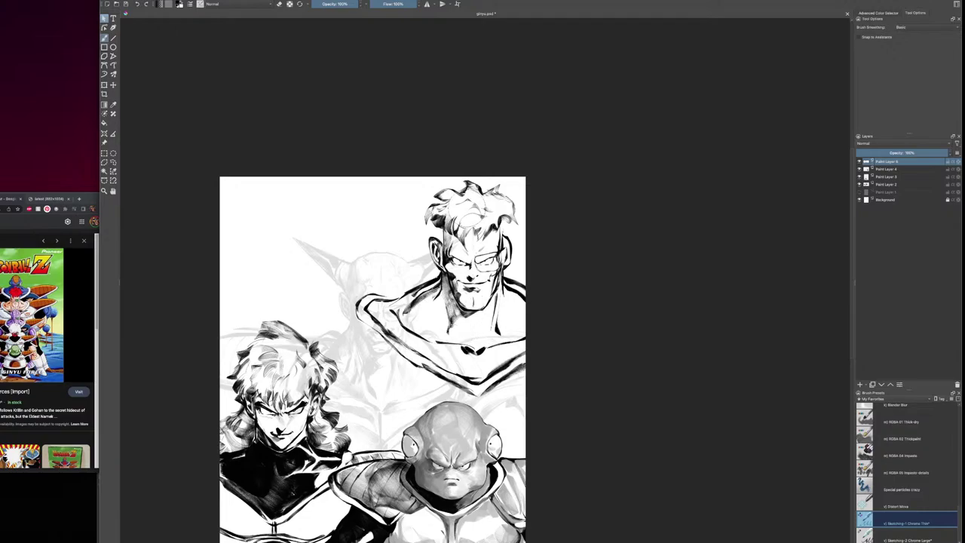
Shade the dark locks and fringe of the spiky hair, then undo the last hair stroke
mouse_move(436, 212)
mouse_down()
mouse_move(443, 192)
mouse_move(459, 216)
mouse_move(480, 210)
mouse_move(475, 193)
mouse_move(465, 241)
mouse_up()
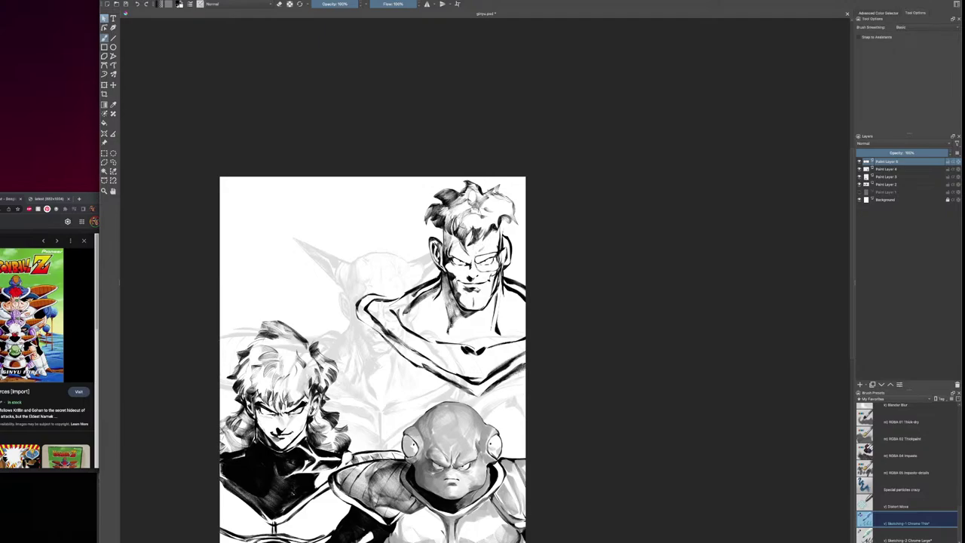
drag(454, 219, 496, 187)
key(ctrl+z)
Draw the long rounded shoulder pad extending from the collar, with curved rib lines and the armour edge beneath it
mouse_move(359, 299)
mouse_down()
mouse_move(263, 299)
mouse_move(249, 305)
mouse_move(251, 326)
mouse_move(240, 318)
mouse_move(245, 330)
mouse_up()
key(ctrl+z)
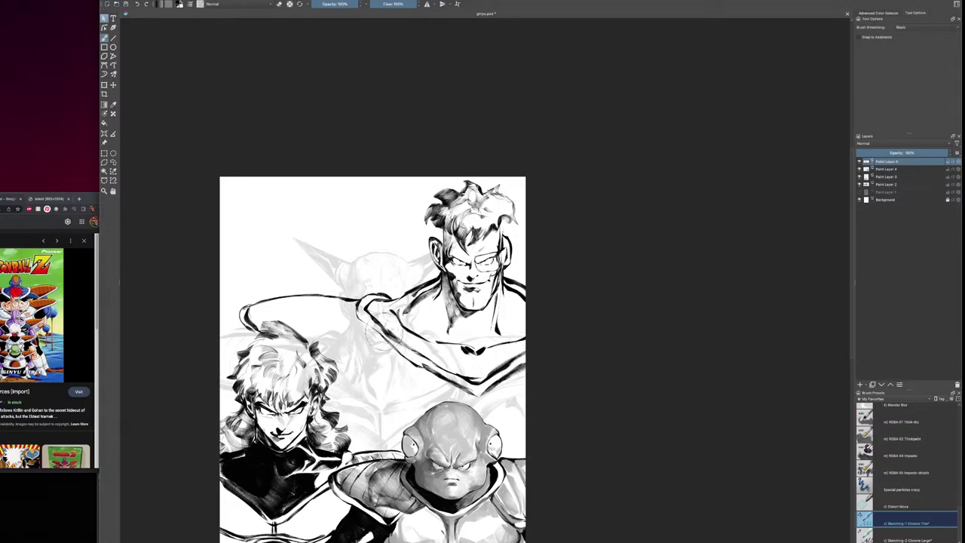
drag(375, 327, 347, 360)
mouse_move(359, 316)
mouse_down()
mouse_move(368, 332)
mouse_move(344, 356)
mouse_up()
mouse_move(335, 299)
mouse_down()
mouse_move(317, 332)
mouse_move(286, 322)
mouse_up()
drag(280, 299, 234, 360)
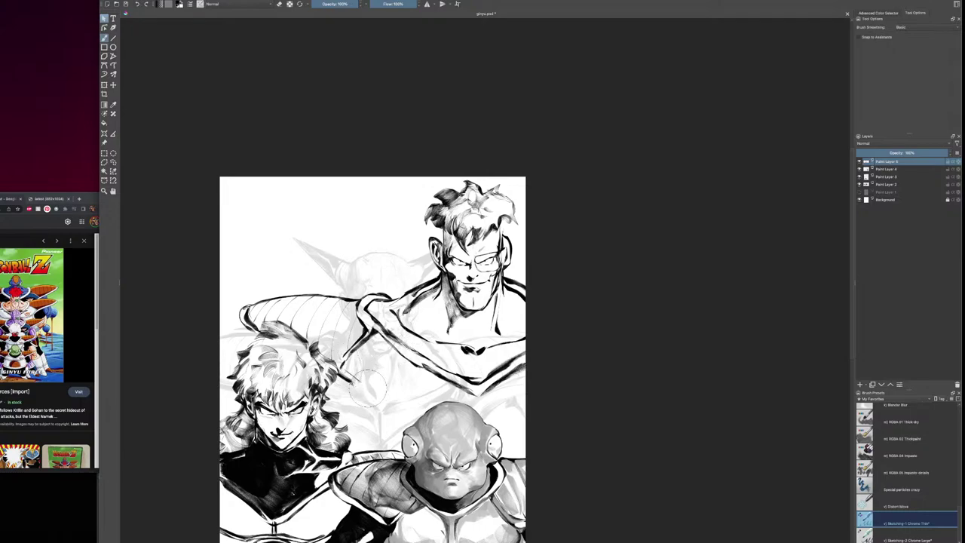
Ink the armour's side edge down to the bald head and a thick vertical seam below the collar's V
drag(343, 371, 404, 430)
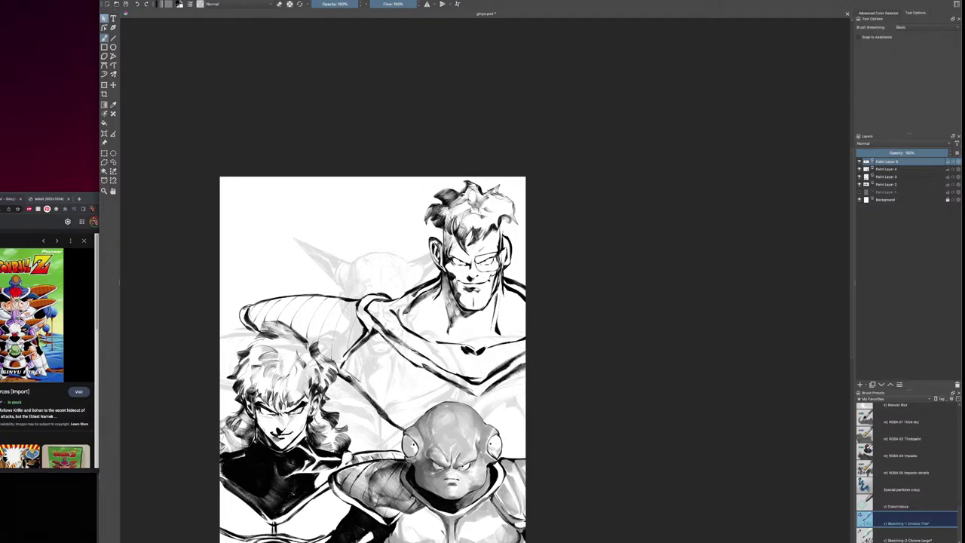
drag(477, 394, 480, 422)
mouse_move(345, 368)
mouse_down()
mouse_move(383, 337)
mouse_move(343, 373)
mouse_up()
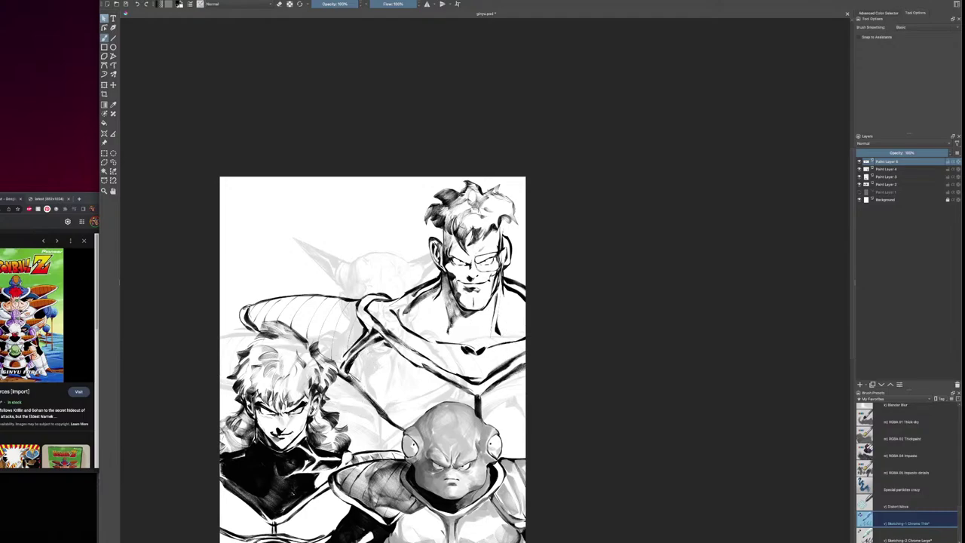
Ink the tendons at the base of the neck and deepen the shadows along the neck, shoulder and face
mouse_move(492, 324)
mouse_down()
mouse_move(484, 346)
mouse_move(457, 343)
mouse_move(472, 346)
mouse_move(467, 327)
mouse_up()
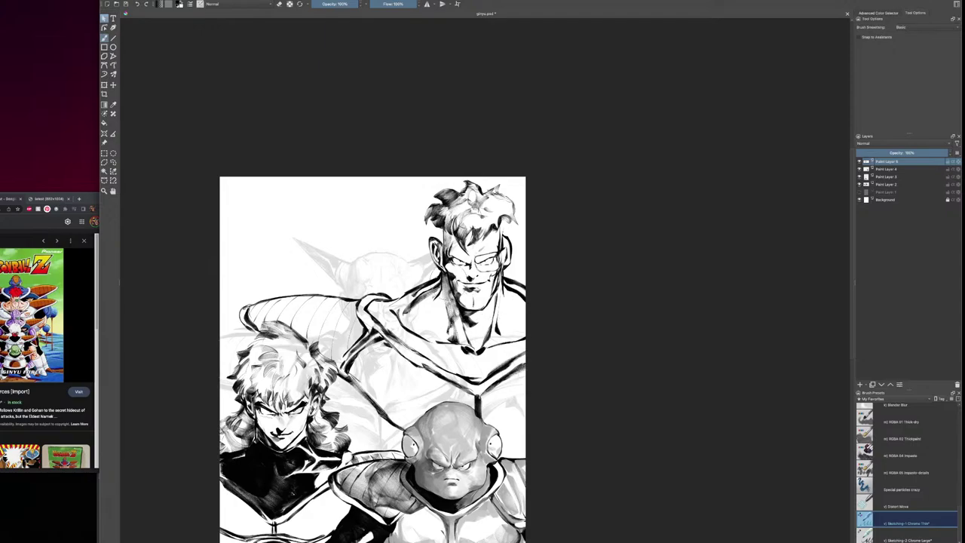
drag(444, 276, 445, 285)
drag(448, 254, 466, 263)
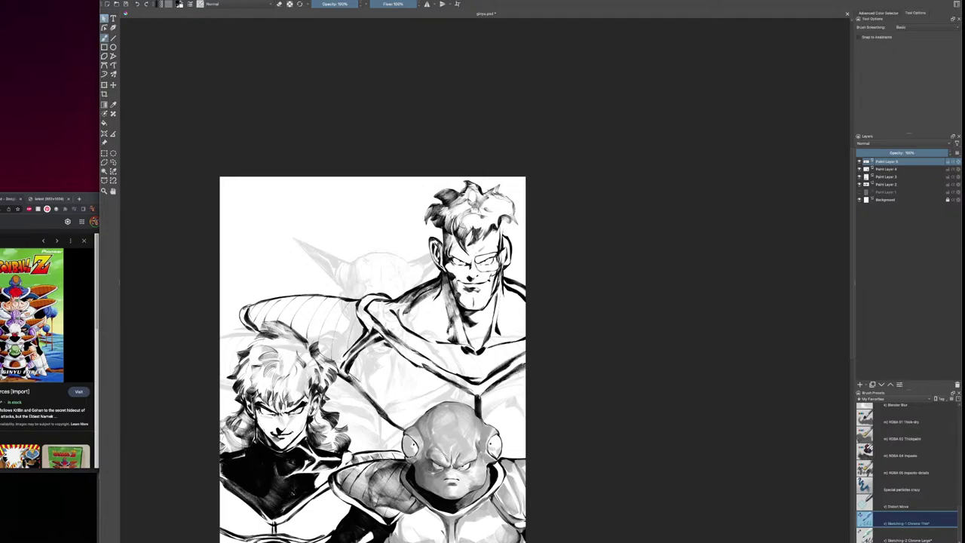
Add darker shading strokes to the crown and far side of the spiky hair
mouse_move(496, 199)
mouse_down()
mouse_move(485, 209)
mouse_move(474, 200)
mouse_up()
mouse_move(469, 187)
mouse_down()
mouse_move(476, 201)
mouse_move(457, 210)
mouse_move(481, 229)
mouse_up()
mouse_move(494, 212)
mouse_down()
mouse_move(483, 225)
mouse_move(488, 215)
mouse_up()
drag(507, 203, 488, 203)
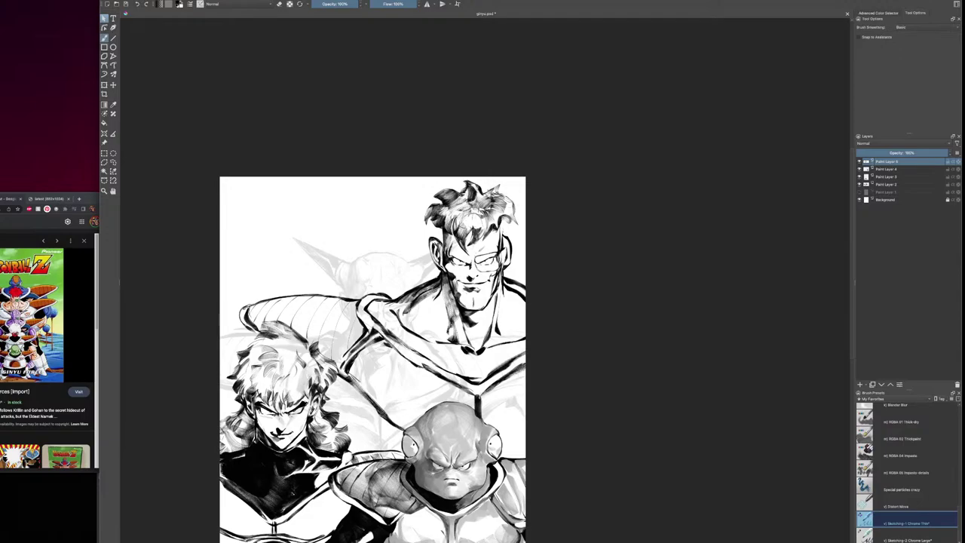
Examine the inked figures up close across the page, with Paint Layer 2 hidden
drag(568, 456, 615, 346)
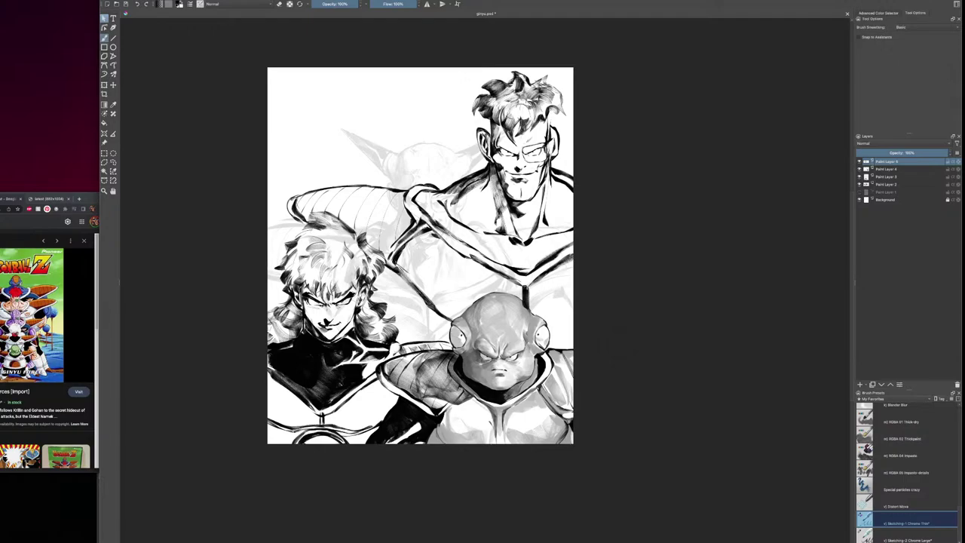
key(ctrl+plus)
key(ctrl+plus)
key(ctrl+plus)
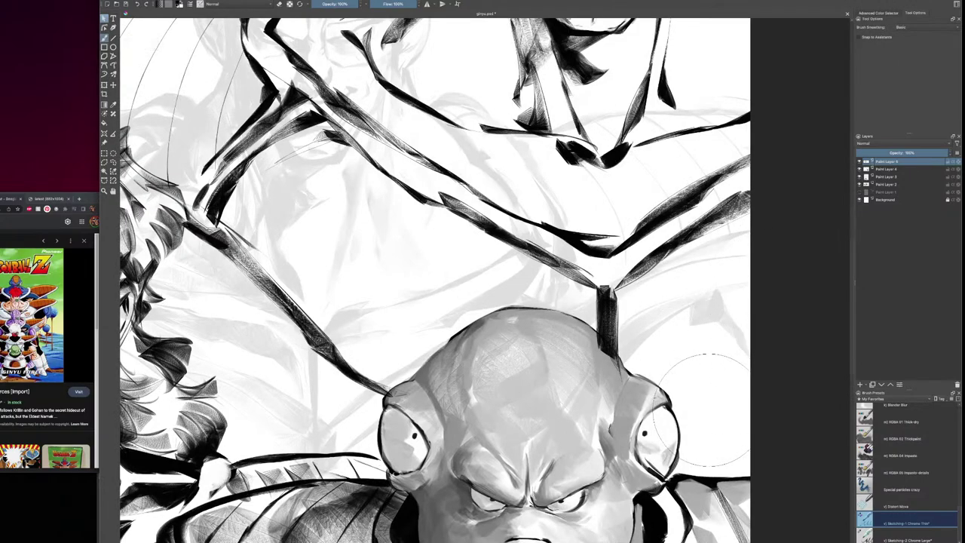
scroll(848, 342, down, 5)
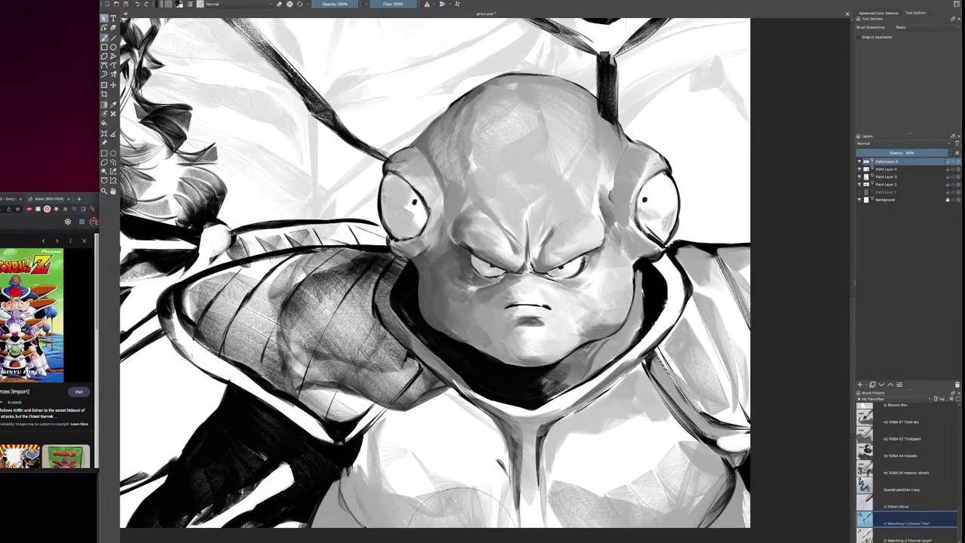
drag(460, 531, 366, 531)
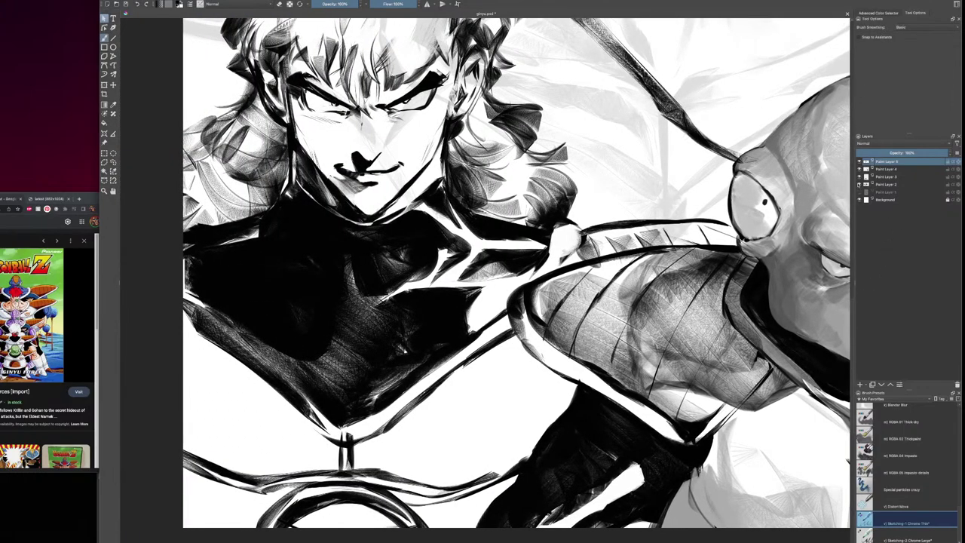
click(859, 185)
drag(854, 309, 859, 277)
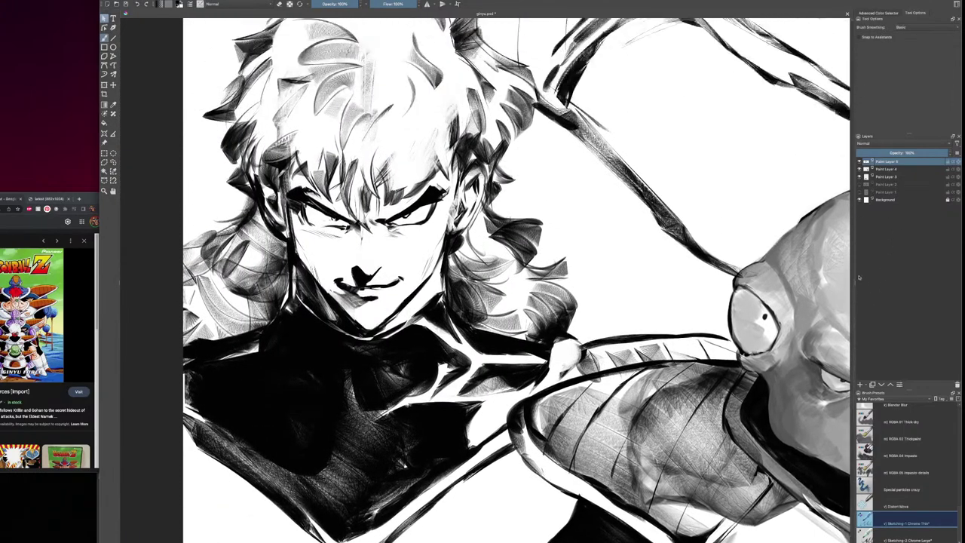
scroll(859, 278, up, 3)
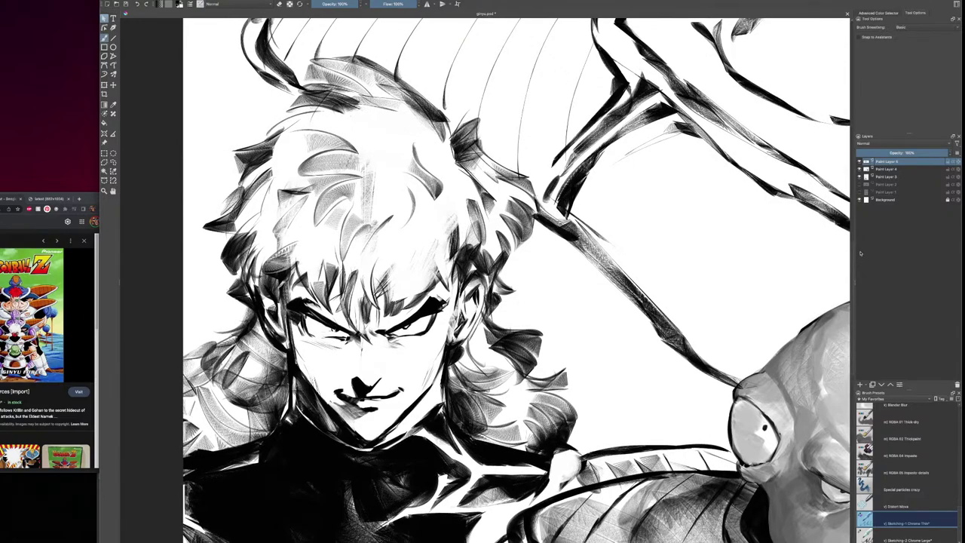
scroll(861, 254, up, 5)
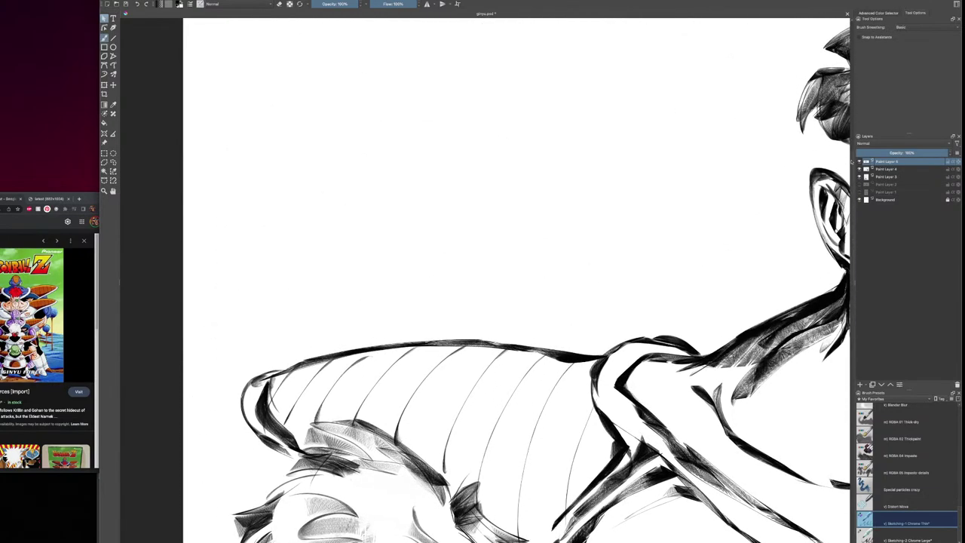
scroll(486, 280, right, 5)
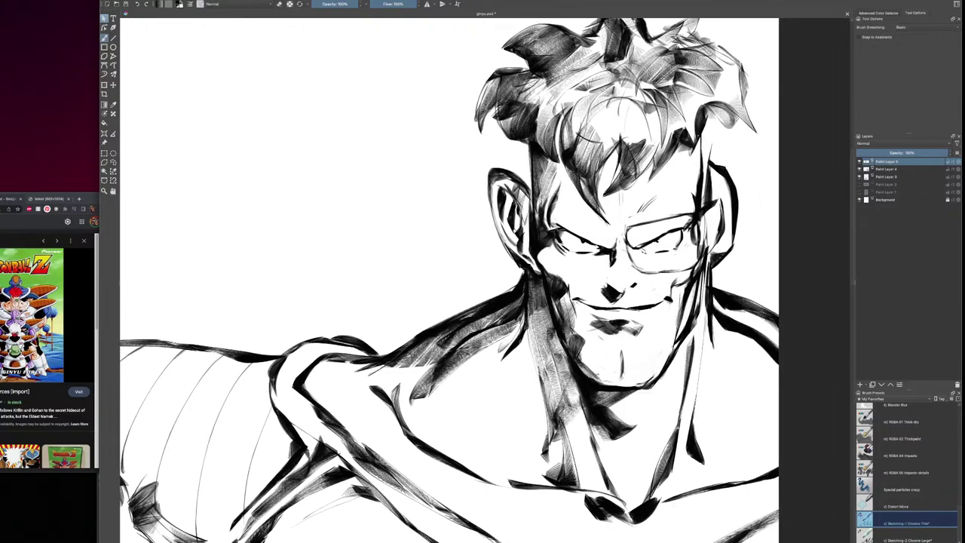
scroll(486, 281, left, 4)
scroll(485, 280, right, 1)
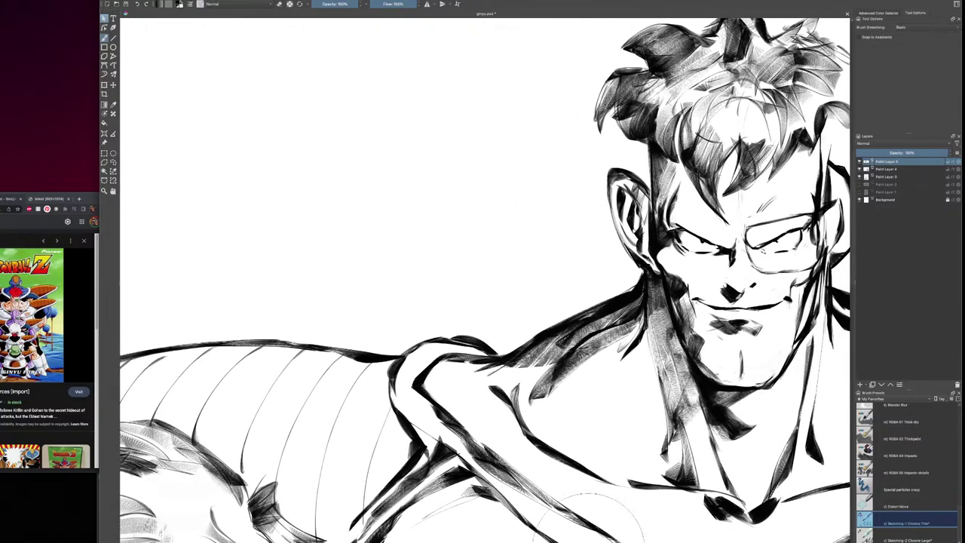
Hide the topmost paint layer and show Paint Layer 2 at 100% opacity to examine the horned figure
click(860, 162)
click(860, 185)
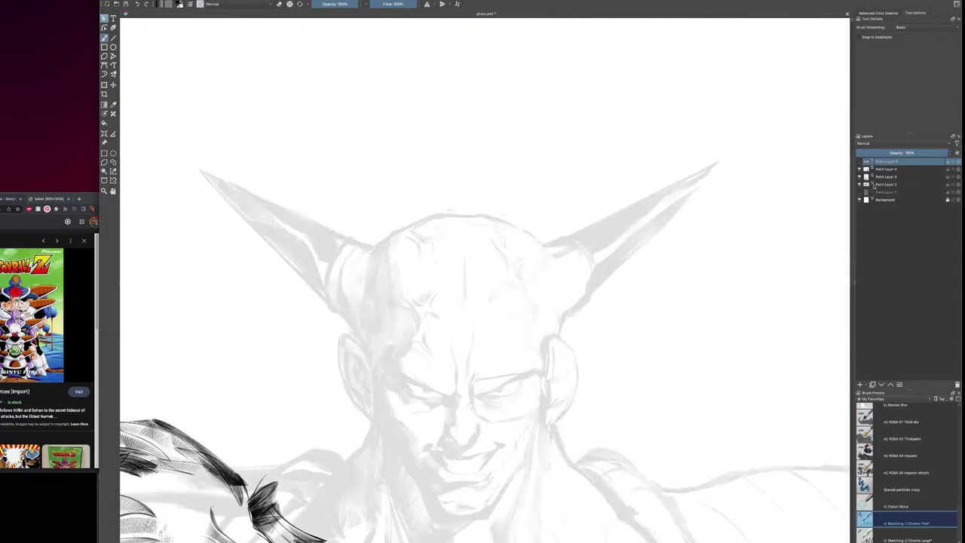
click(880, 185)
drag(901, 153, 952, 153)
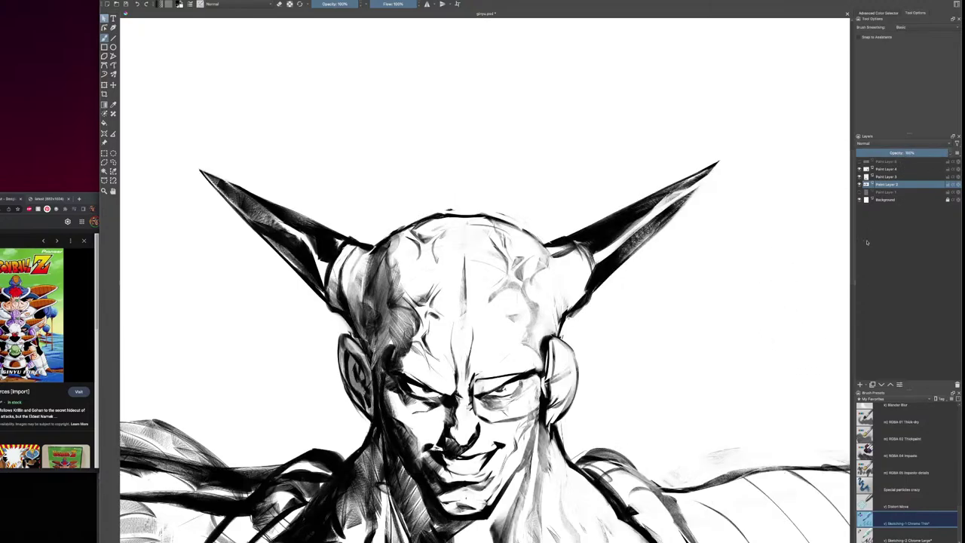
scroll(853, 236, down, 5)
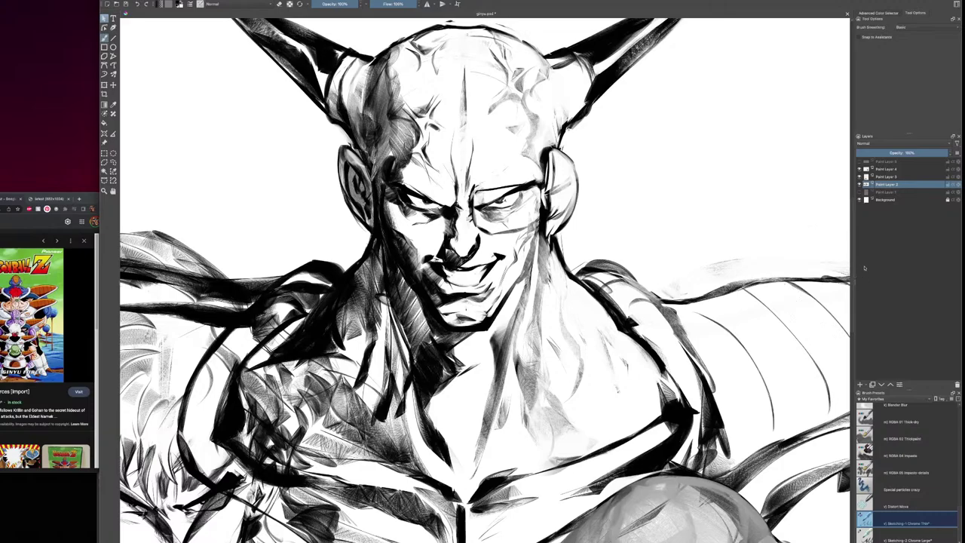
key(minus)
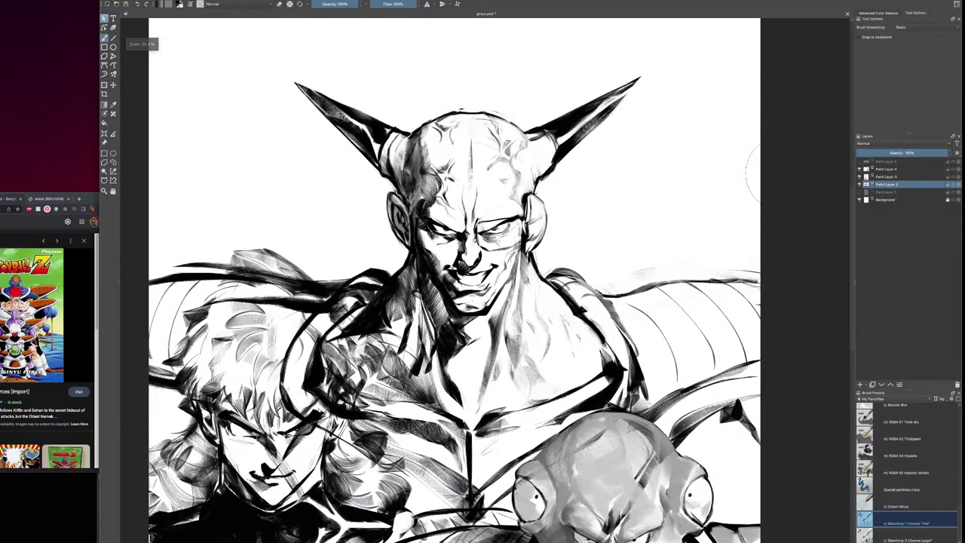
Fade Paint Layer 2 to a low opacity, then show the topmost paint layer and make it active
click(877, 152)
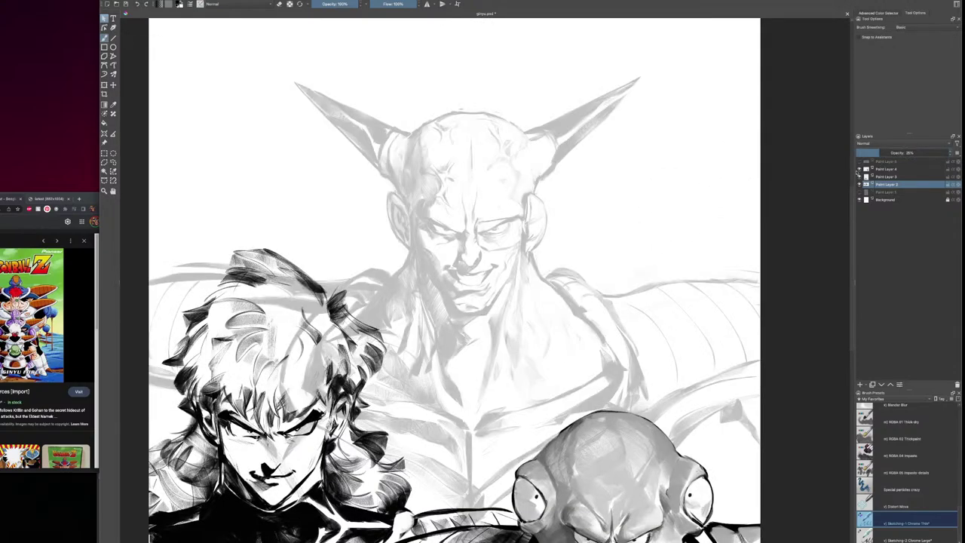
click(860, 162)
click(896, 161)
key(minus)
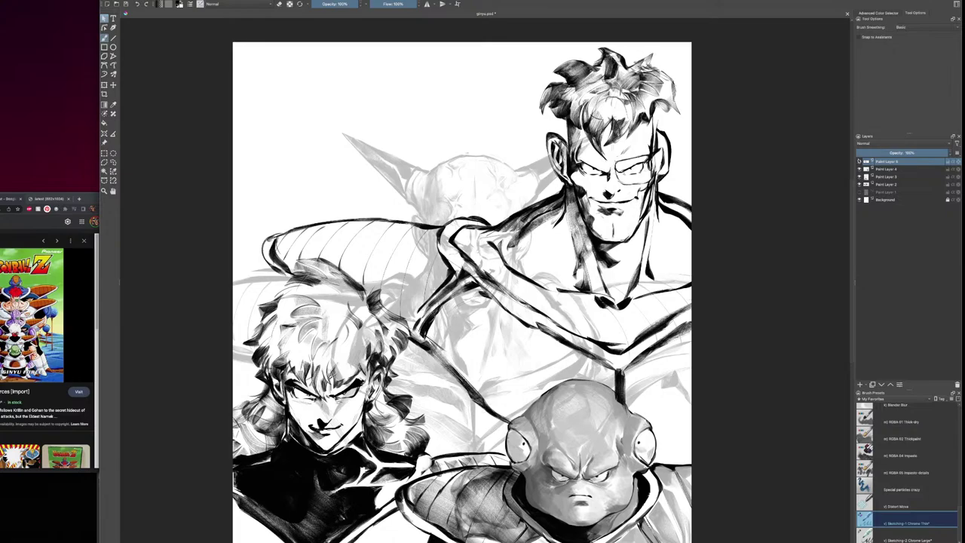
click(859, 161)
click(859, 162)
Refine the lower face and jaw of the scouter-wearing figure, alternating between painting and erasing
mouse_move(615, 174)
mouse_down()
mouse_move(616, 202)
mouse_move(586, 204)
mouse_move(620, 218)
mouse_up()
key(e)
key(e)
key(e)
drag(593, 213, 592, 224)
key(e)
drag(597, 207, 595, 224)
Touch up the chin and erase part of the thick shoulder line running from the neck to the page edge
drag(763, 302, 698, 320)
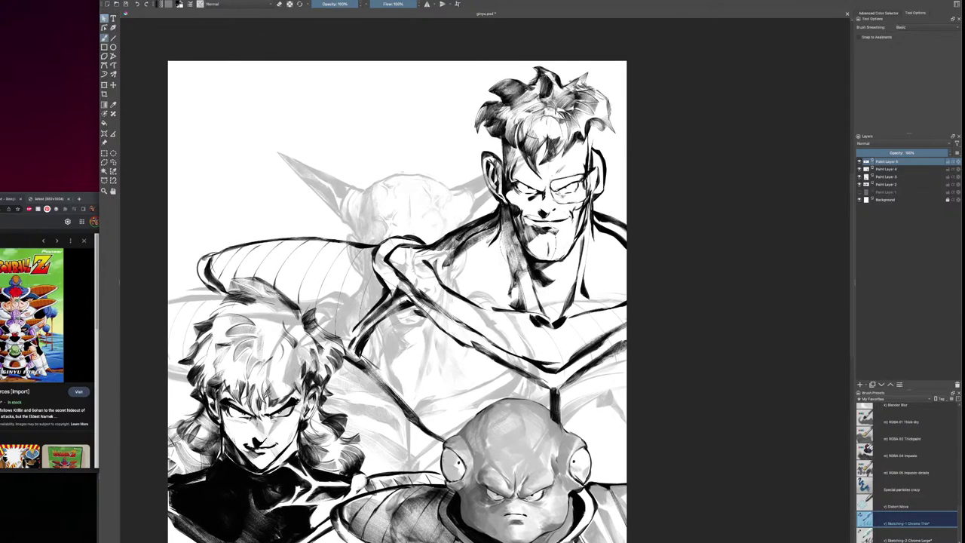
drag(552, 251, 559, 259)
key(e)
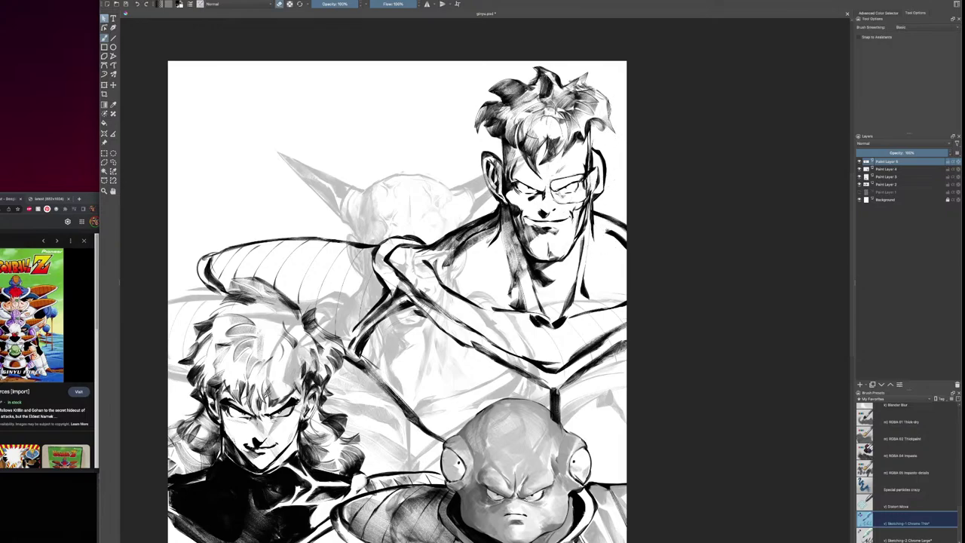
mouse_move(607, 231)
mouse_down()
mouse_move(626, 247)
mouse_move(626, 232)
mouse_up()
Mirror the canvas view to check the composition
drag(355, 320, 475, 349)
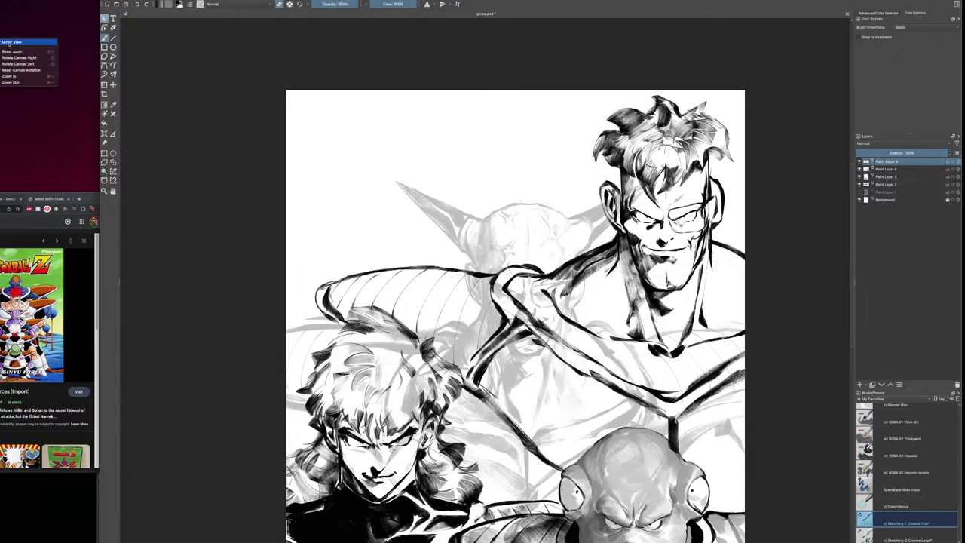
click(9, 42)
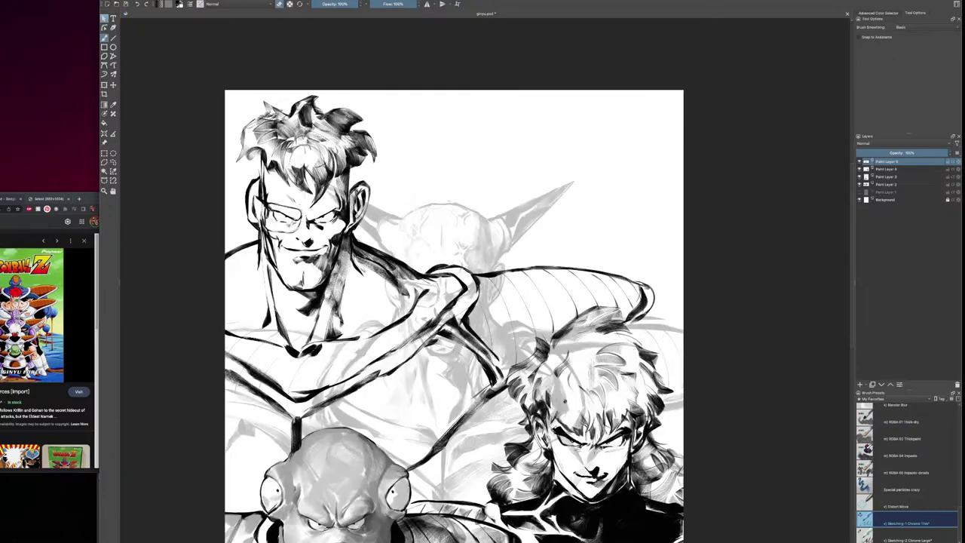
Select the scouter-wearing figure's head with a freehand selection, transform-move it slightly up and toward the page's outer edge, and apply
drag(488, 369, 580, 345)
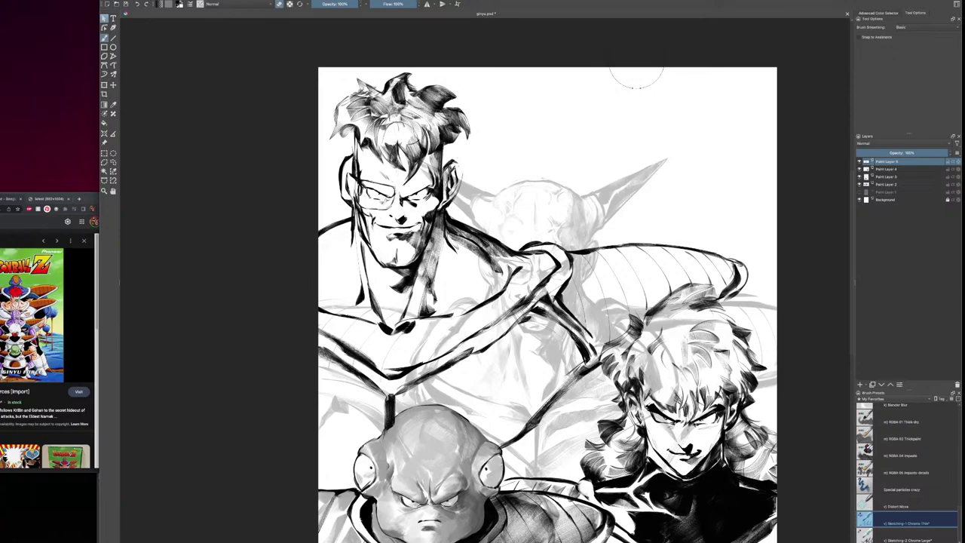
click(113, 162)
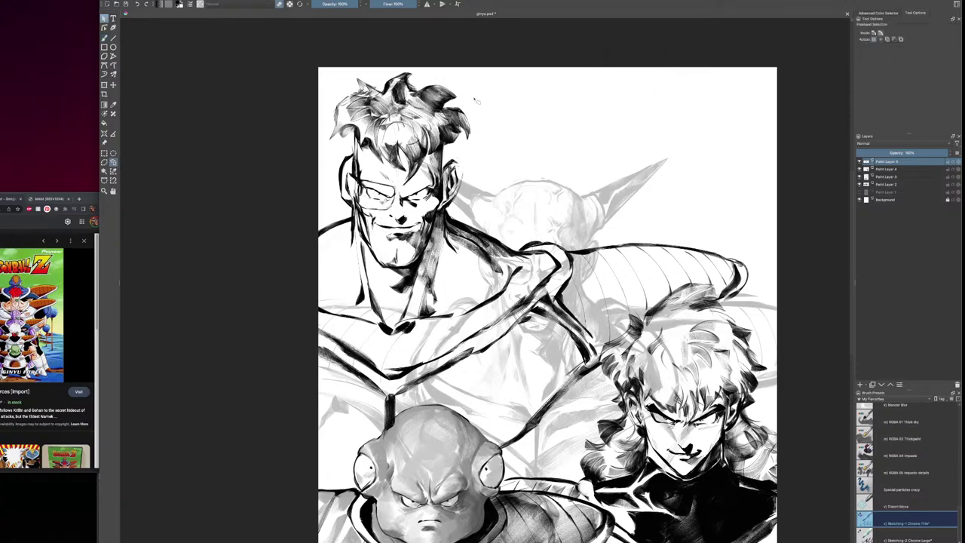
mouse_move(475, 100)
mouse_down()
mouse_move(381, 68)
mouse_move(332, 170)
mouse_move(353, 222)
mouse_move(349, 276)
mouse_move(361, 309)
mouse_move(394, 324)
mouse_move(455, 292)
mouse_move(453, 210)
mouse_move(477, 181)
mouse_move(505, 89)
mouse_up()
key(ctrl+t)
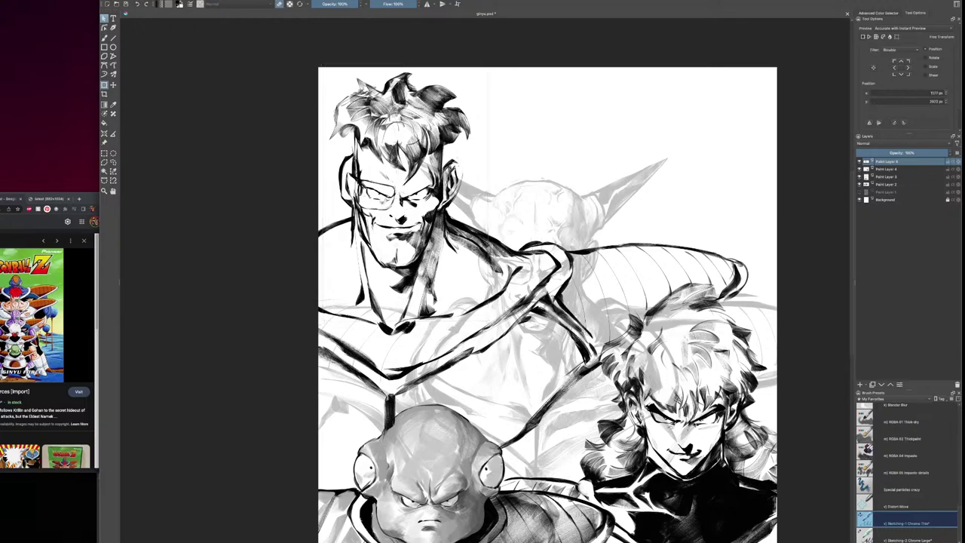
drag(515, 125, 509, 120)
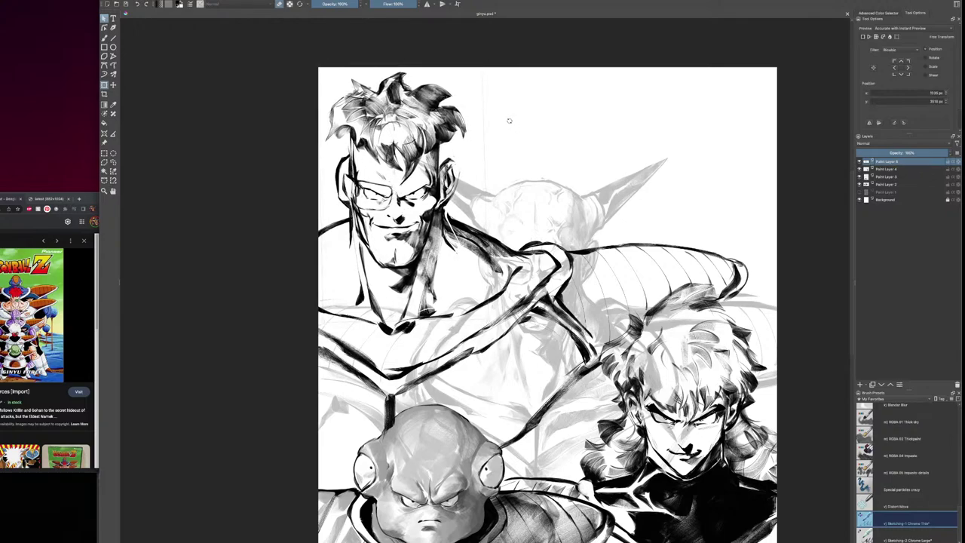
key(Return)
key(b)
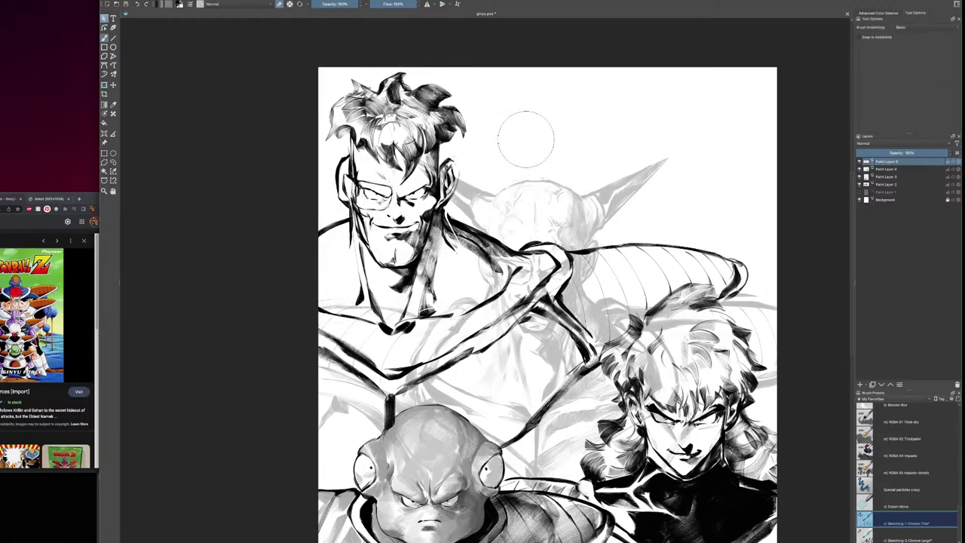
Touch up the outlines of the scouter-wearing figure's ears and temple, alternating between erasing and painting
key(e)
key(e)
key(e)
mouse_move(339, 167)
mouse_down()
mouse_move(335, 194)
mouse_move(348, 209)
mouse_up()
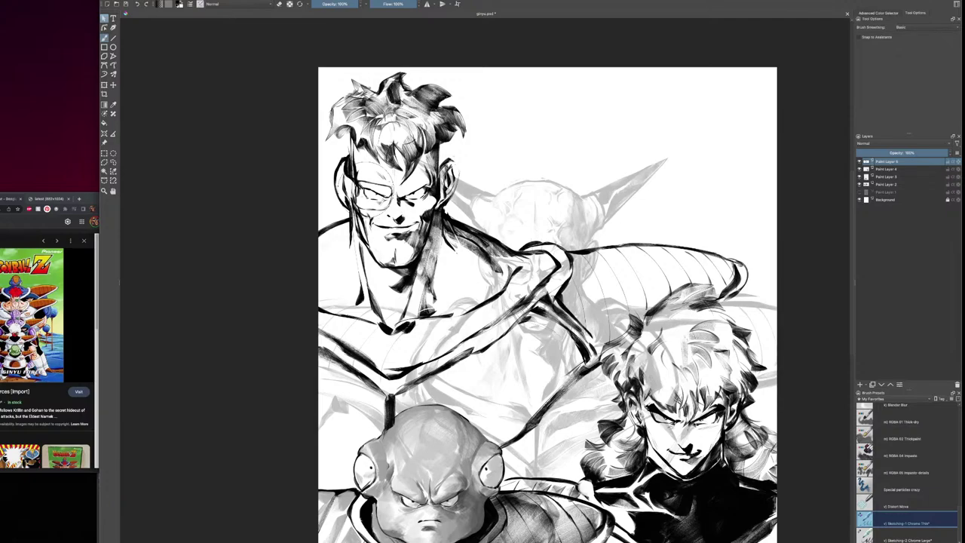
key(ctrl+z)
drag(454, 161, 455, 175)
key(e)
key(e)
Hide Paint Layer 2 and refine the scouter-wearing figure's outer ear and the neck line below the jaw
click(861, 185)
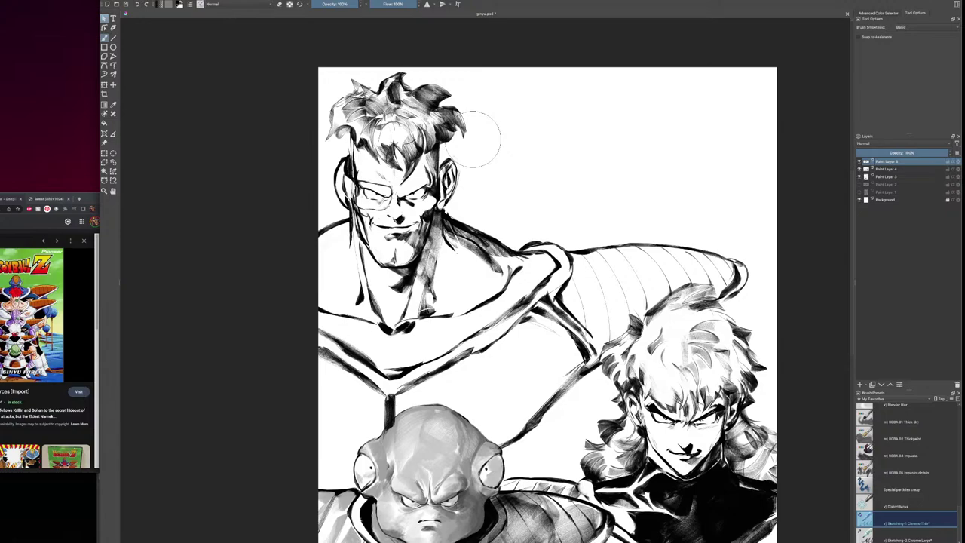
key(e)
drag(344, 160, 337, 182)
drag(364, 231, 369, 248)
key(e)
Ink the collar's centre point and hatch shading onto the armour strap and the slope between neck and shoulder
mouse_move(406, 343)
mouse_down()
mouse_move(377, 326)
mouse_move(386, 347)
mouse_up()
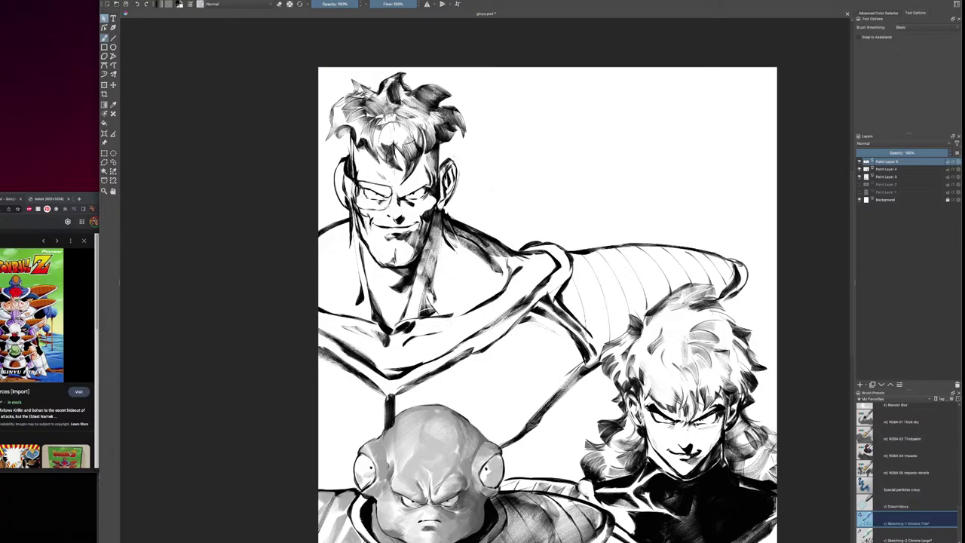
mouse_move(529, 255)
mouse_down()
mouse_move(543, 281)
mouse_move(519, 301)
mouse_move(551, 336)
mouse_move(577, 311)
mouse_up()
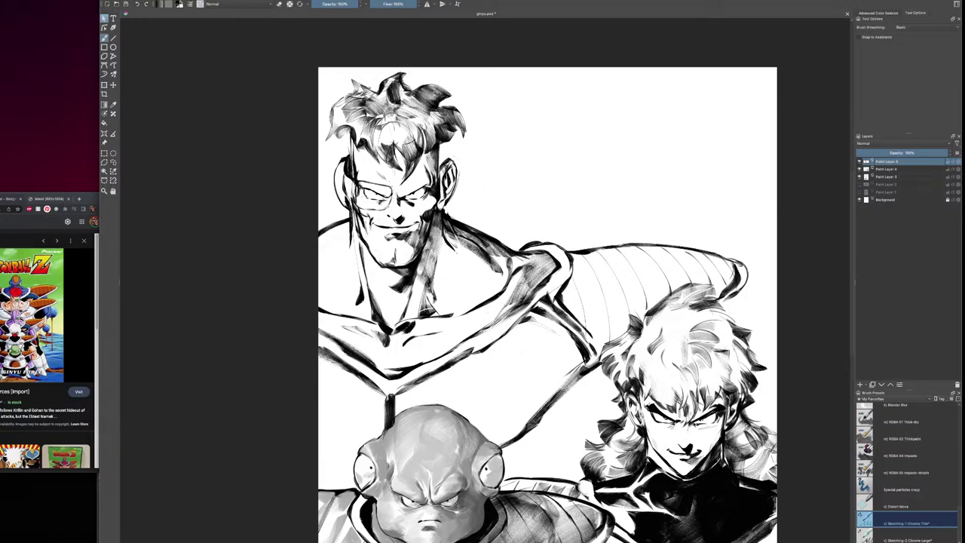
mouse_move(455, 219)
mouse_down()
mouse_move(503, 243)
mouse_move(500, 271)
mouse_move(451, 229)
mouse_move(488, 245)
mouse_move(482, 238)
mouse_up()
key(e)
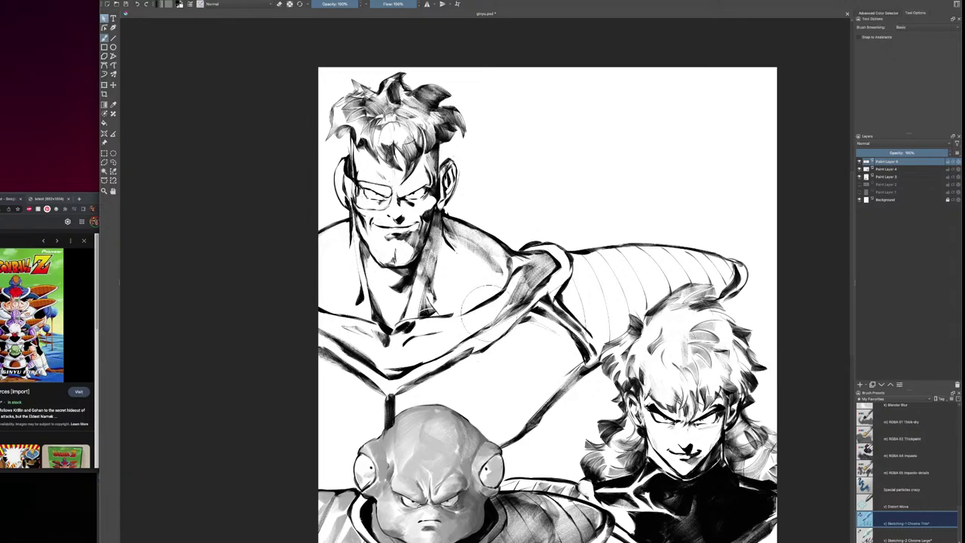
Rework the neck muscle line running from the scouter-wearing figure's jaw down to the collar
key(e)
drag(360, 243, 366, 267)
drag(357, 225, 374, 316)
key(e)
mouse_move(365, 246)
mouse_down()
mouse_move(368, 277)
mouse_move(369, 260)
mouse_up()
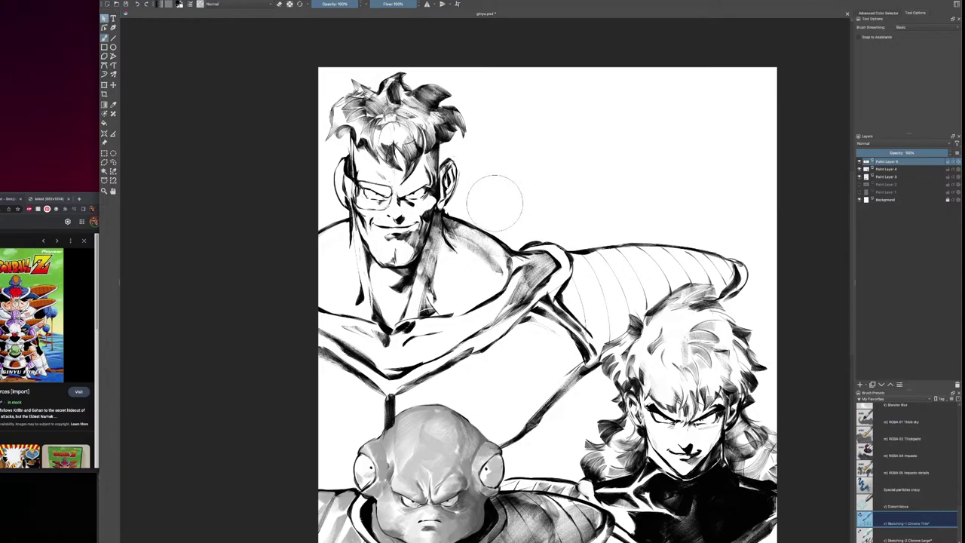
Thicken the scouter-wearing figure's torso contours on both sides of the bald figure's head, enlarging the brush for heavier strokes
key(e)
click(888, 169)
click(888, 161)
drag(589, 339, 500, 206)
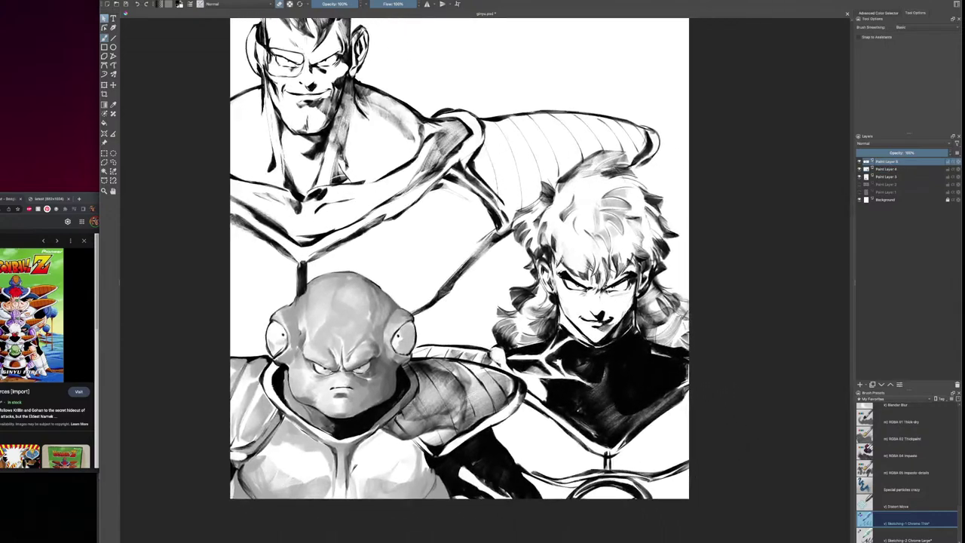
scroll(461, 275, up, 3)
scroll(461, 276, left, 1)
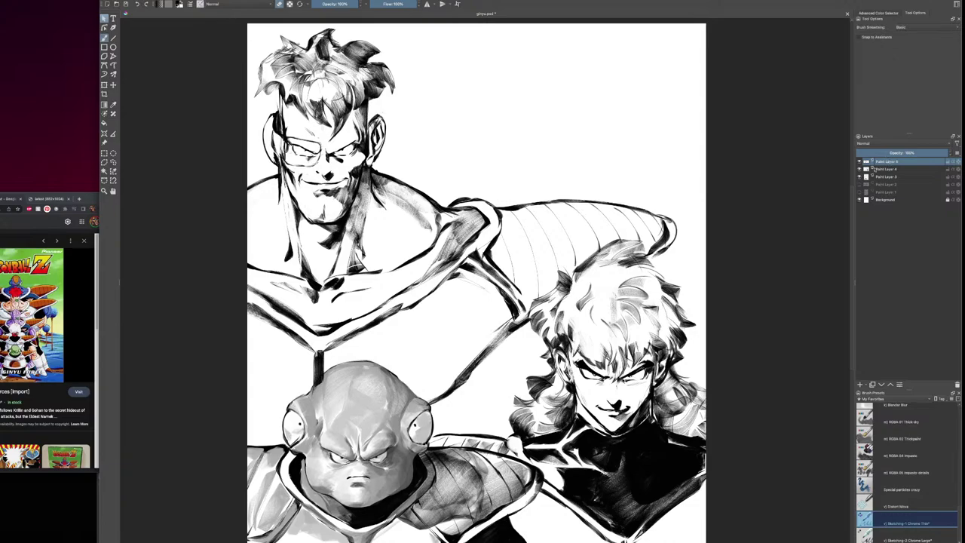
key(e)
drag(513, 335, 434, 425)
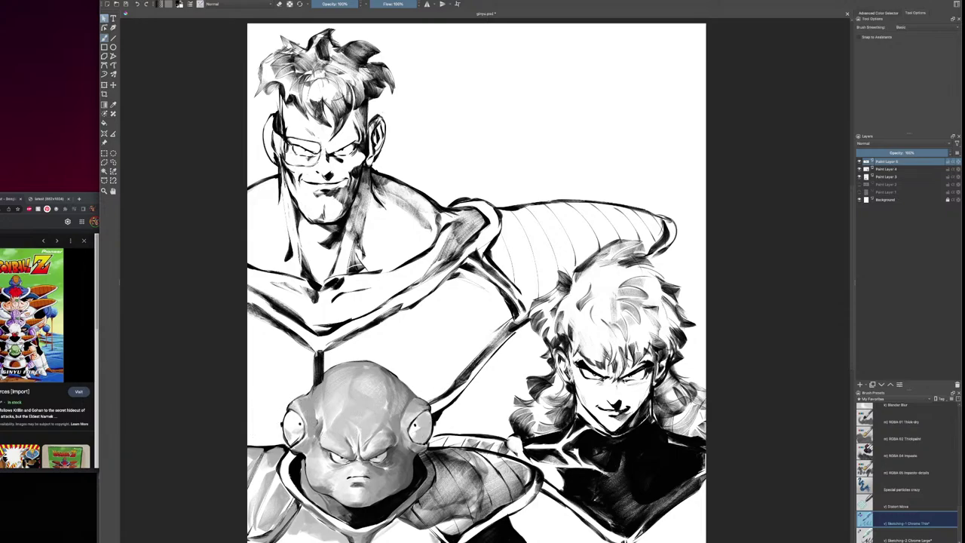
mouse_move(281, 426)
mouse_down()
mouse_move(248, 409)
mouse_move(288, 440)
mouse_up()
key(bracketright)
key(bracketright)
key(bracketright)
key(bracketright)
key(bracketright)
drag(527, 325, 443, 427)
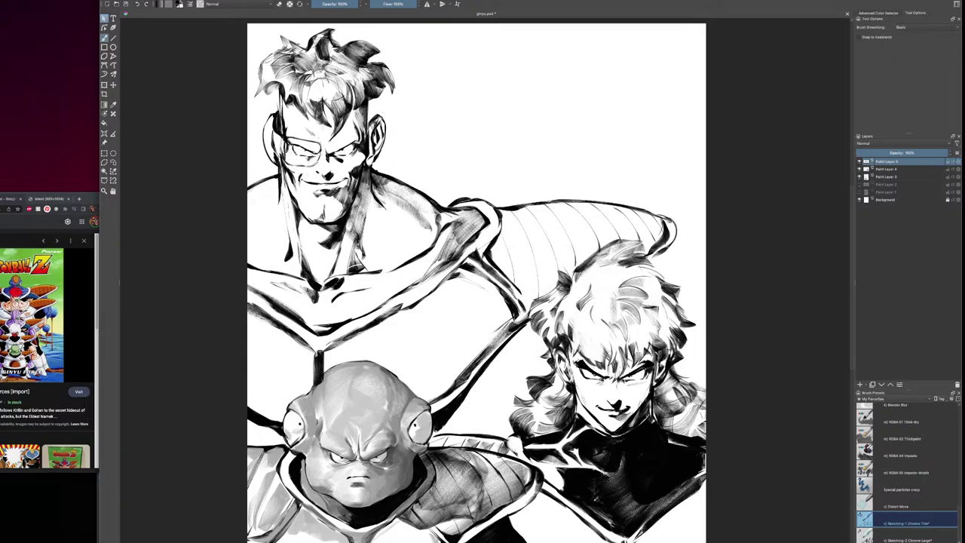
Draw the arm's inner contour from the armpit down toward the bald figure's shoulder armour with several overlapping strokes
mouse_move(504, 344)
mouse_down()
mouse_move(505, 388)
mouse_move(494, 395)
mouse_up()
mouse_move(496, 362)
mouse_down()
mouse_move(495, 411)
mouse_move(503, 415)
mouse_up()
drag(498, 351, 500, 419)
drag(503, 383, 496, 429)
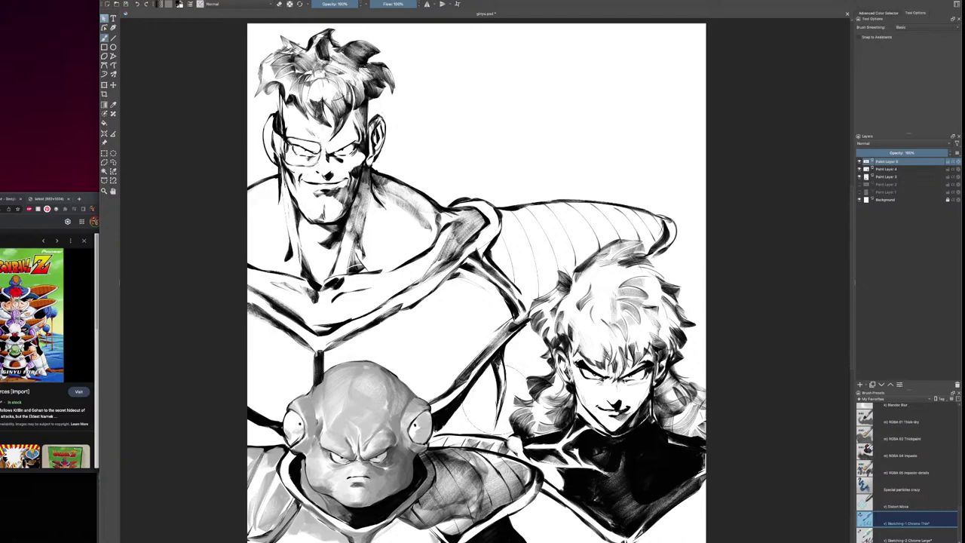
drag(503, 392, 493, 435)
Shade the arm area beside the long-haired figure with dark hatching, then toggle the topmost layer off and on to compare
mouse_move(596, 290)
mouse_down()
mouse_move(638, 295)
mouse_move(596, 272)
mouse_up()
key(minus)
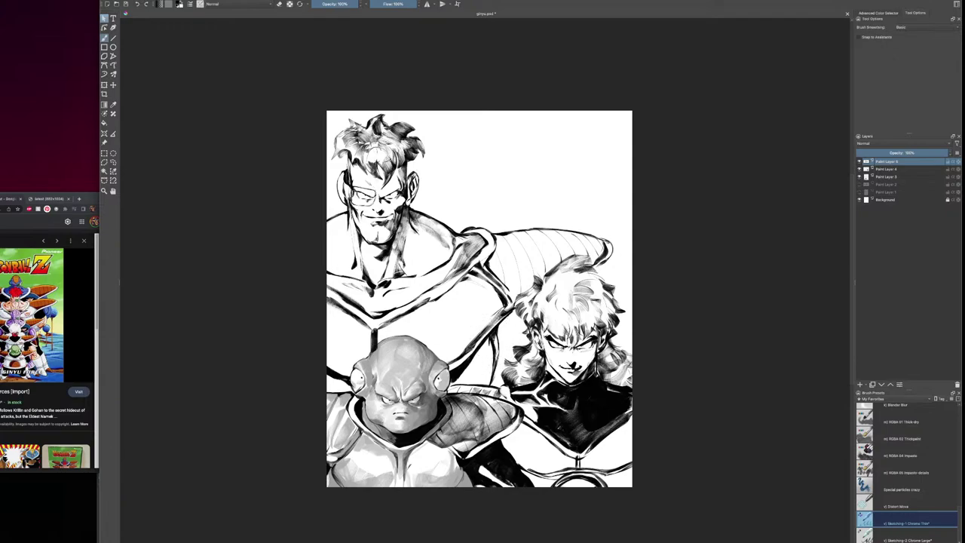
mouse_move(490, 337)
mouse_down()
mouse_move(483, 387)
mouse_move(494, 346)
mouse_up()
mouse_move(517, 312)
mouse_down()
mouse_move(495, 340)
mouse_move(497, 368)
mouse_up()
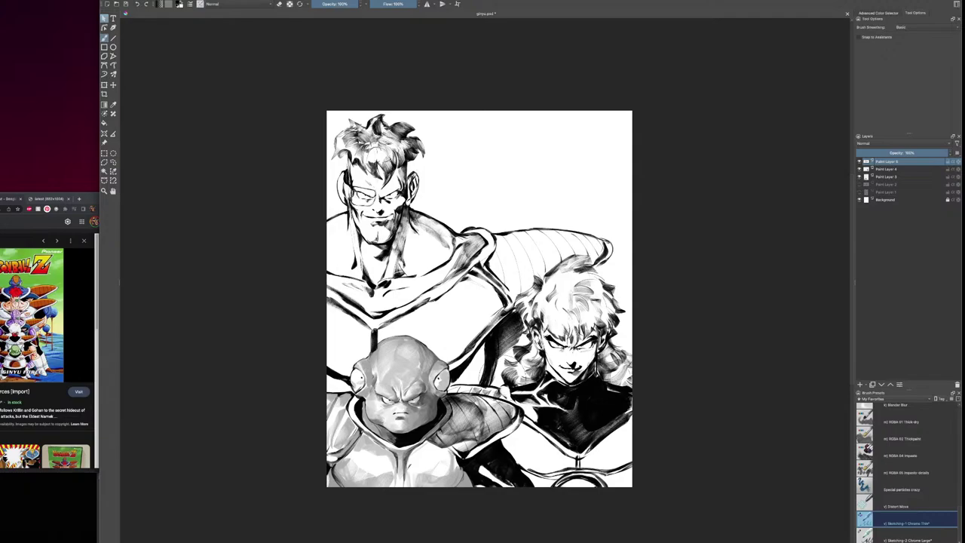
click(859, 161)
click(859, 162)
key(t)
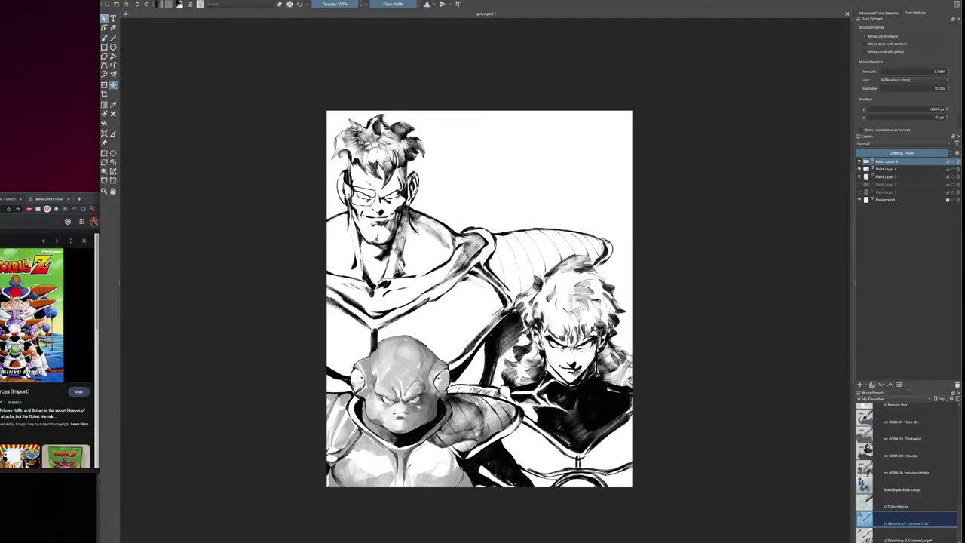
drag(478, 273, 501, 268)
key(ctrl+z)
Show Paint Layer 2 with the horned figure and raise its opacity to 100%
click(888, 170)
click(859, 185)
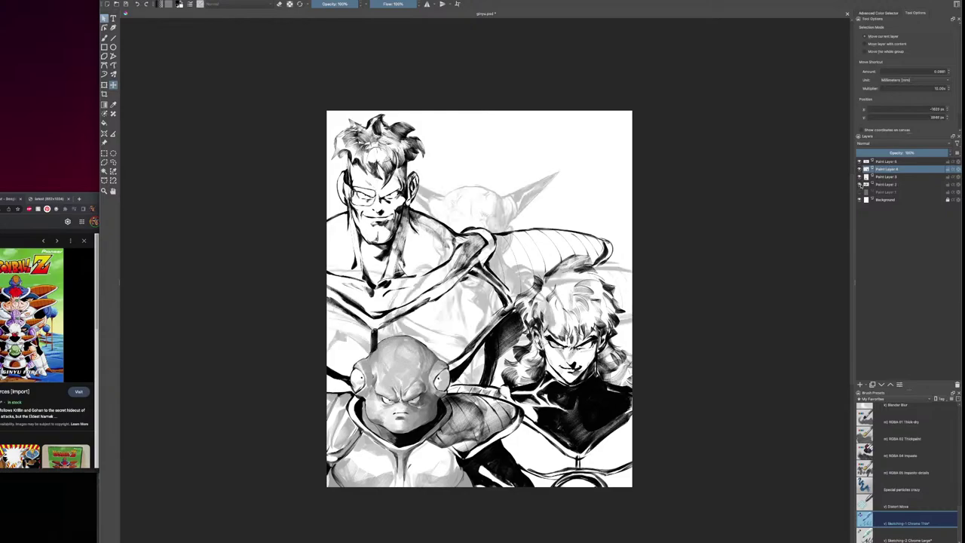
click(879, 185)
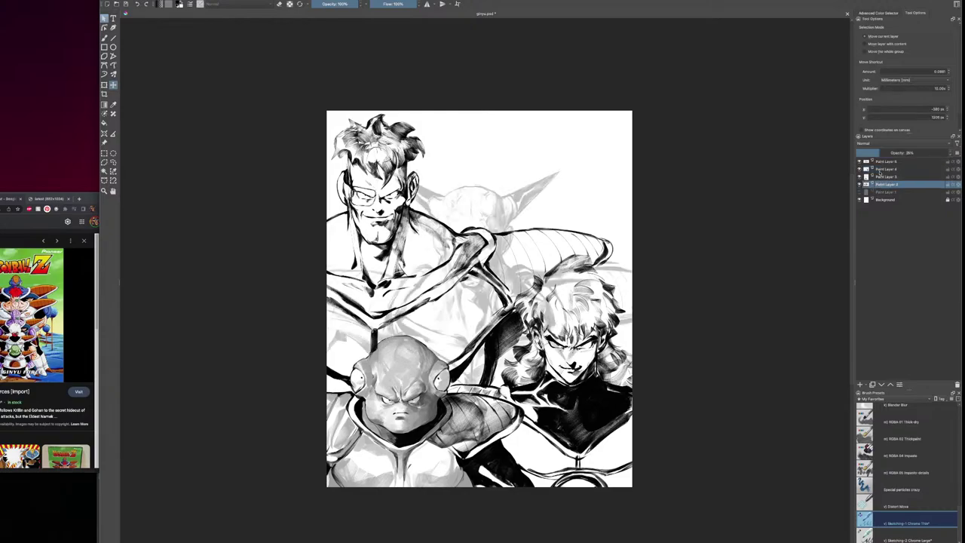
drag(921, 152, 950, 153)
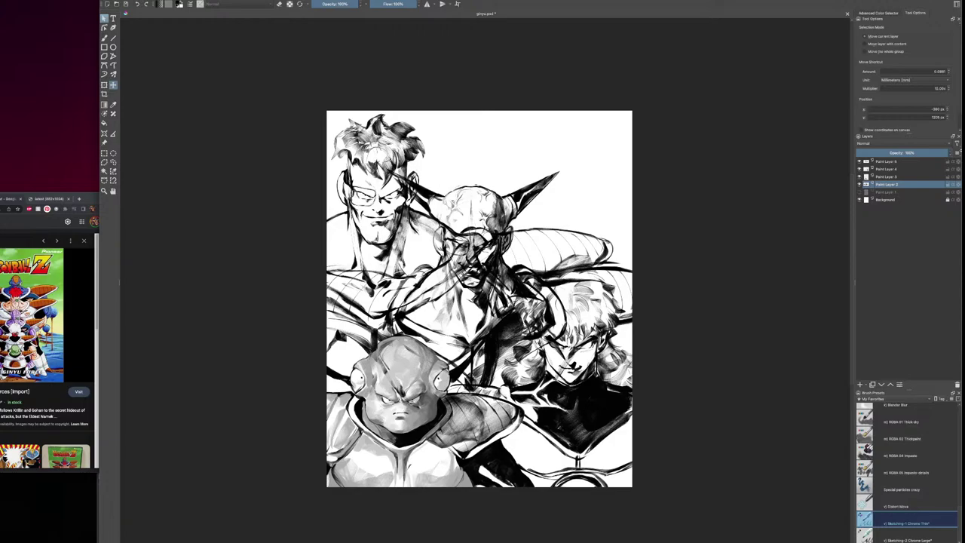
Shift the topmost paint layer slightly inward from the page edge, adjusting the scouter-wearing figure's position against the horned figure
click(876, 162)
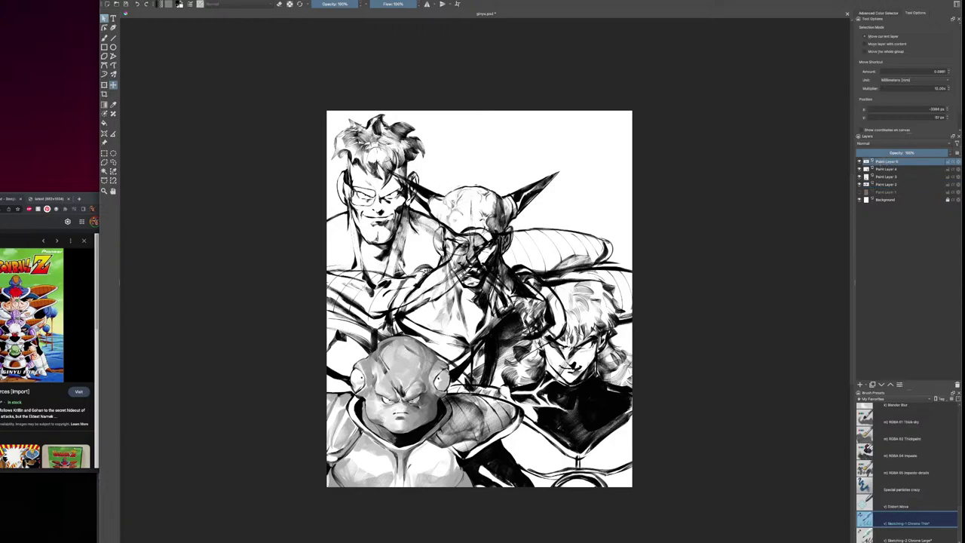
drag(431, 268, 436, 268)
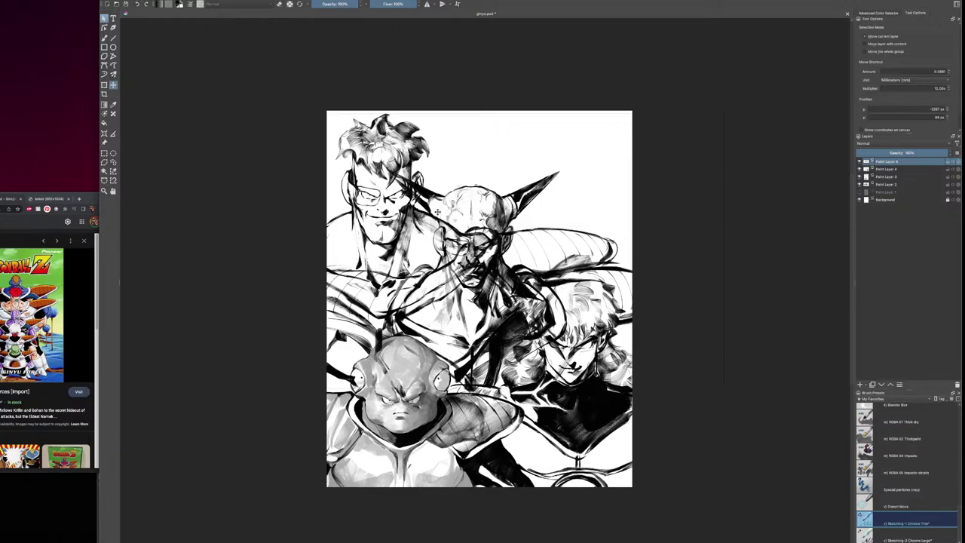
drag(438, 213, 443, 217)
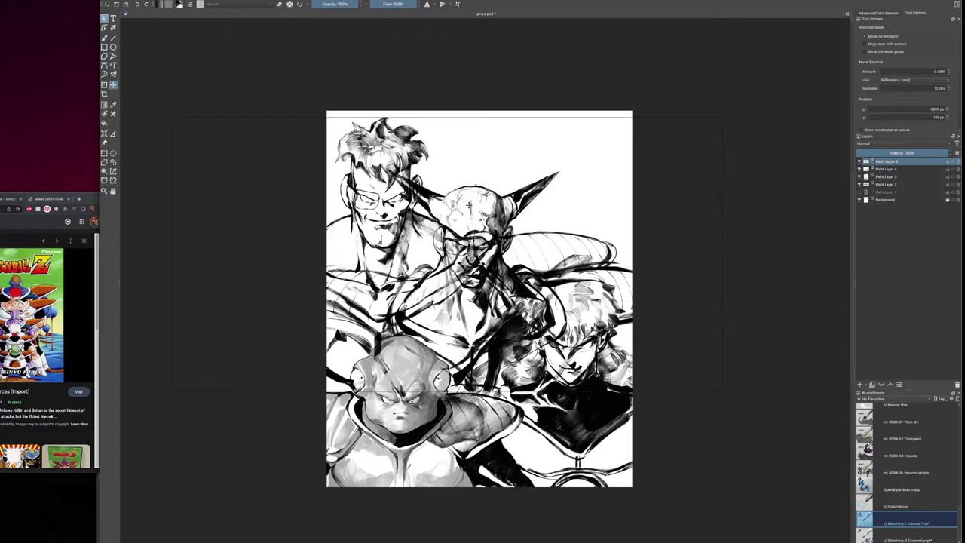
drag(529, 205, 533, 200)
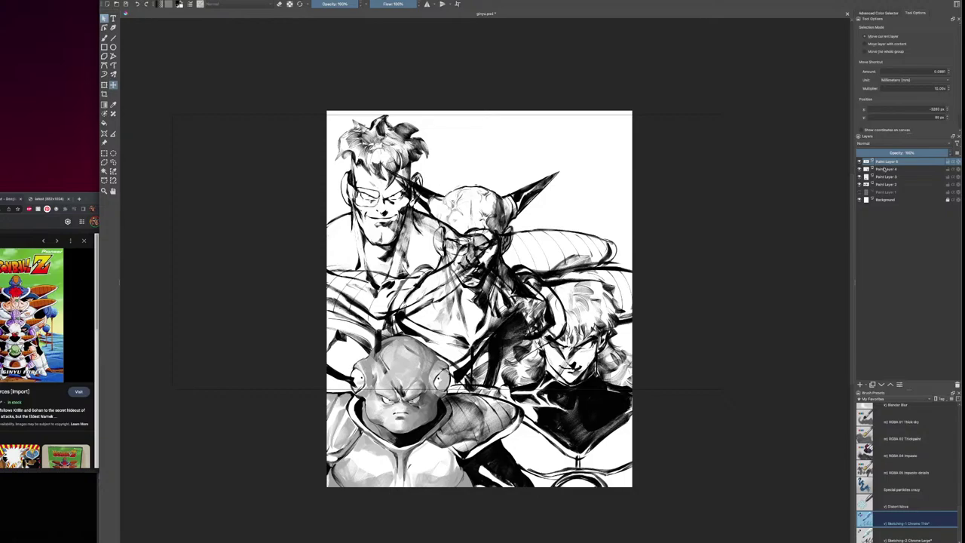
mouse_move(896, 161)
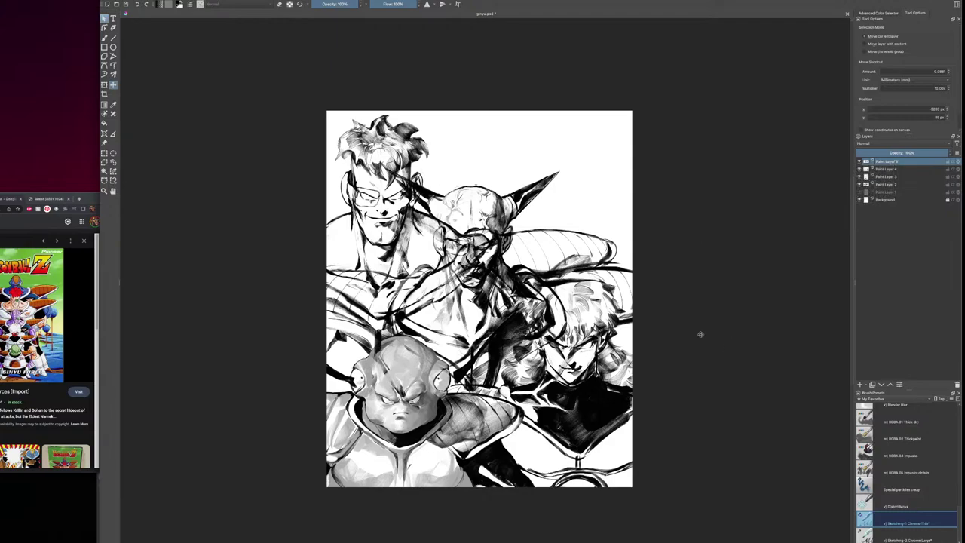
key(b)
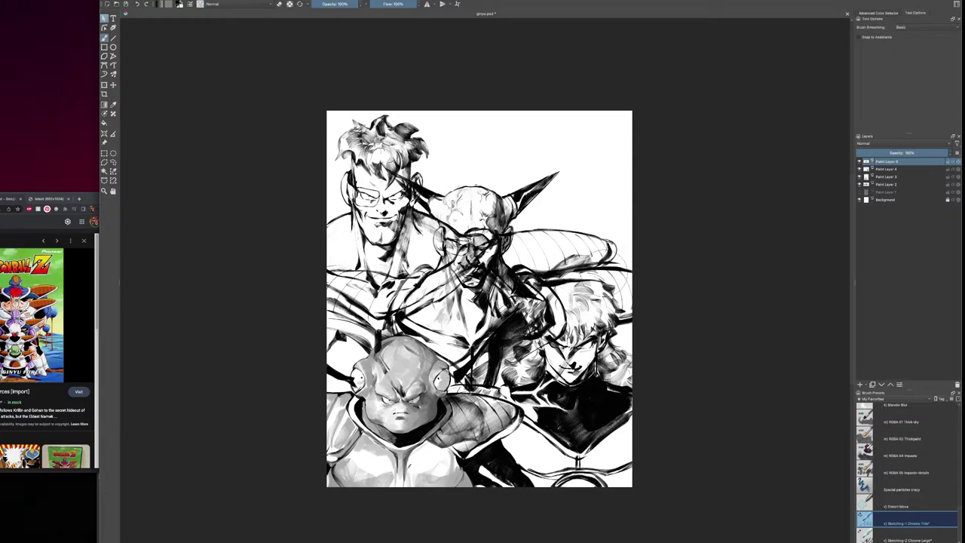
Hide Paint Layer 2 and extend the canvas upward with the Crop tool, keeping the page's original width
click(859, 184)
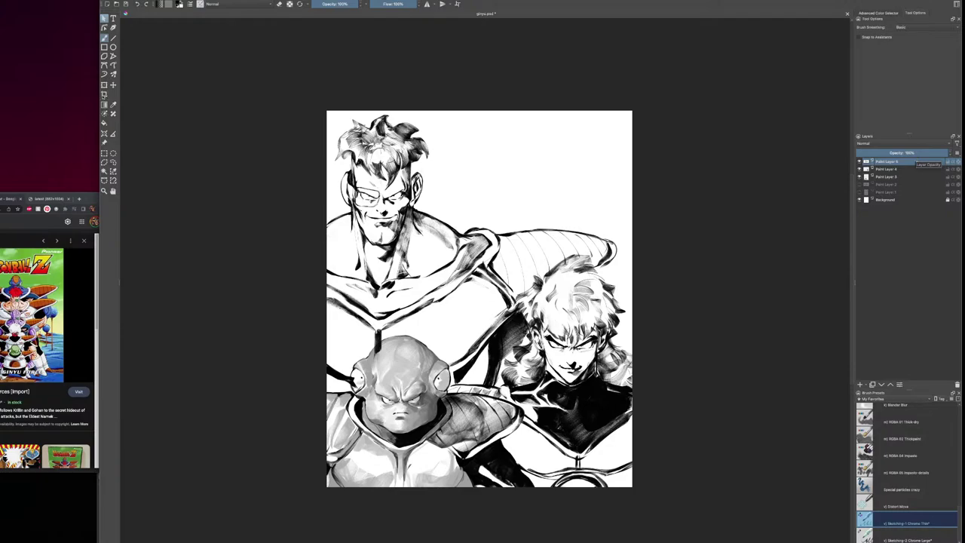
key(c)
drag(321, 52, 634, 486)
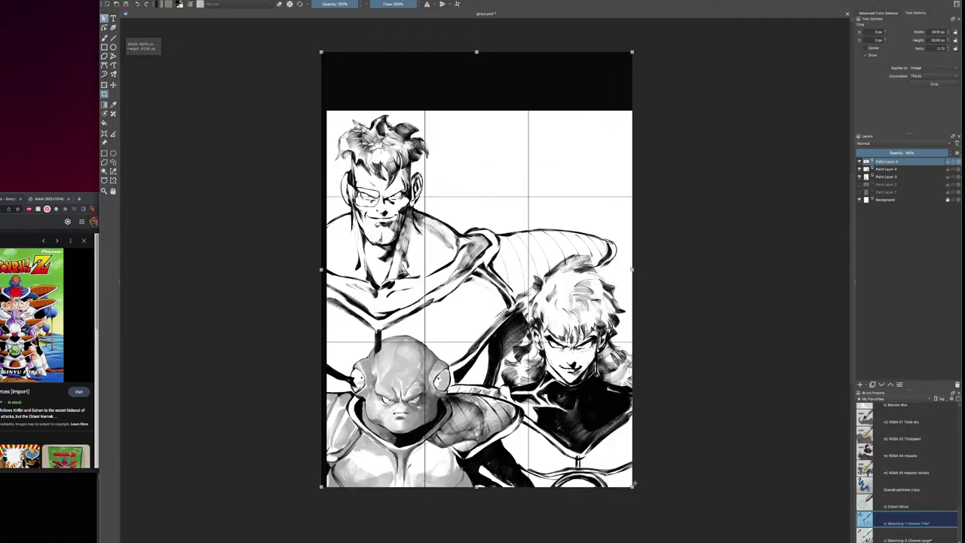
drag(313, 486, 316, 496)
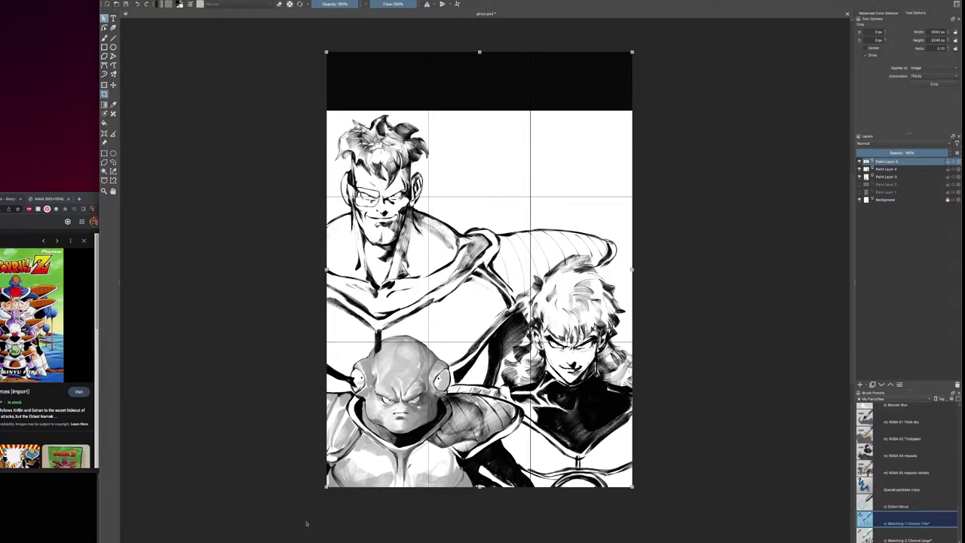
key(Return)
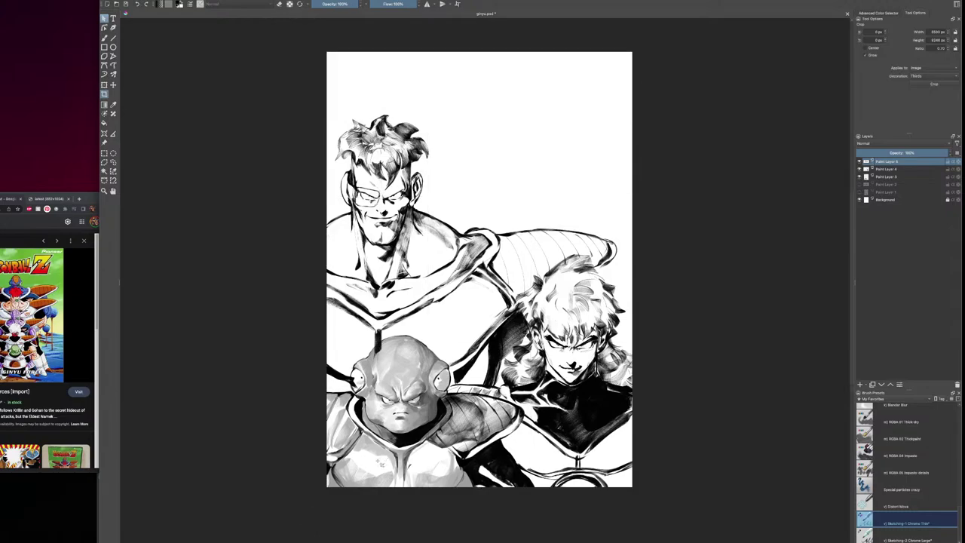
Show Paint Layer 2 with the horned figure and move it upward so the figure sits higher among the group
click(860, 184)
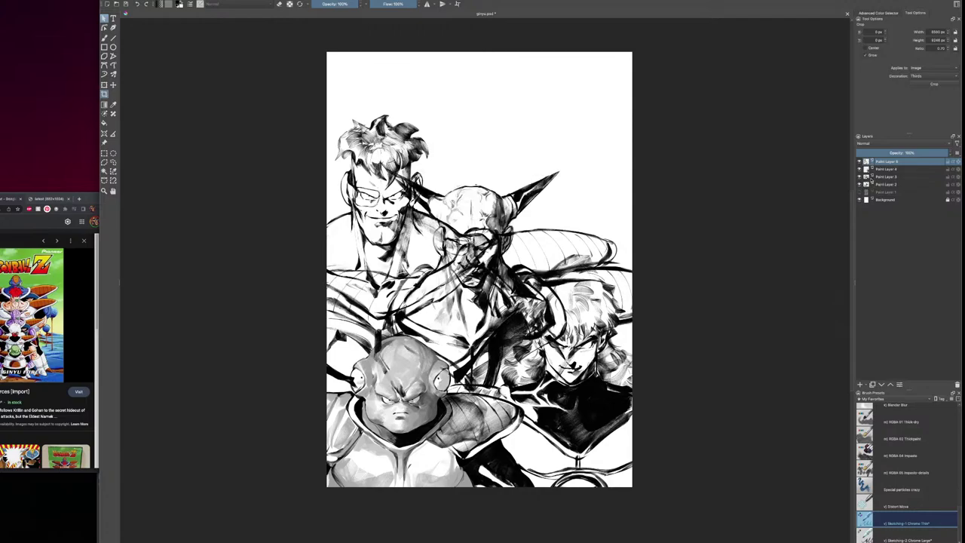
click(860, 184)
click(861, 185)
click(880, 185)
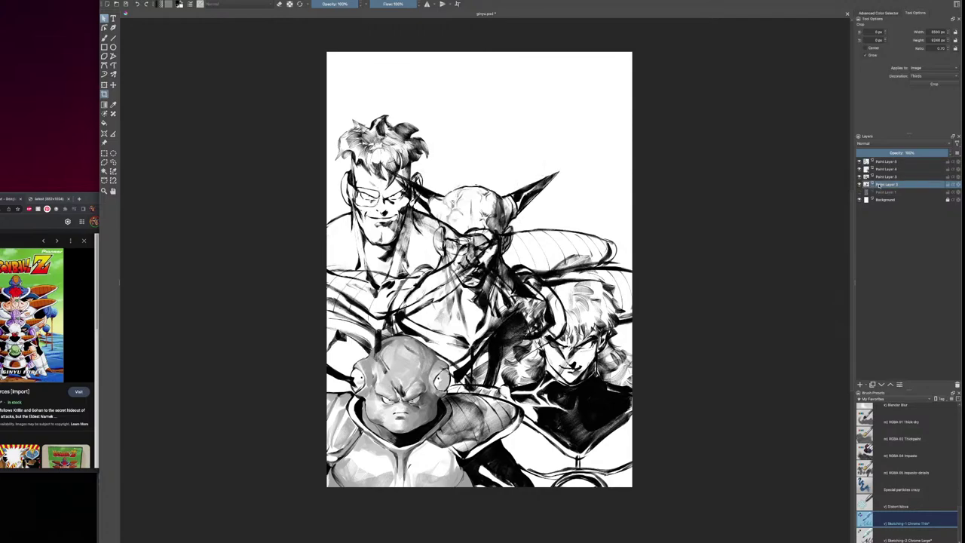
click(114, 85)
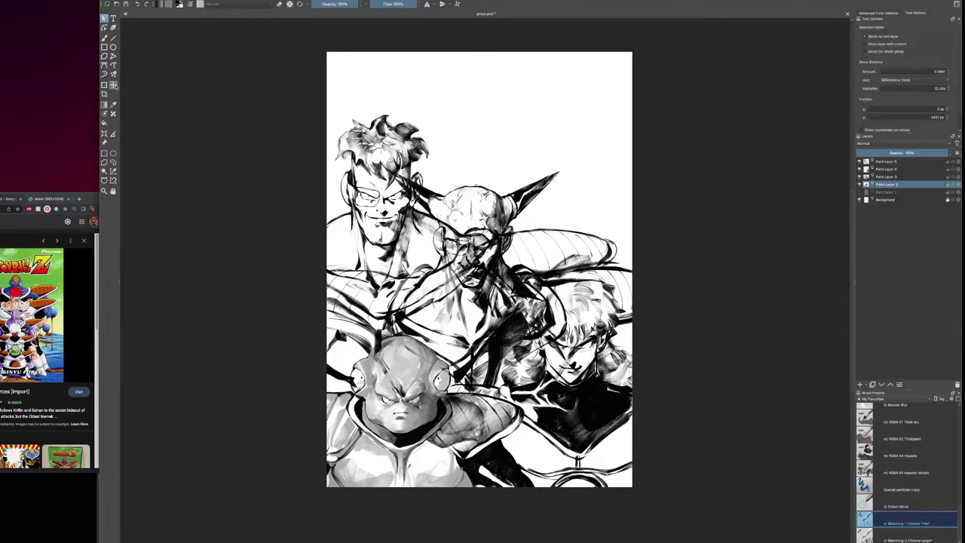
drag(506, 364, 505, 347)
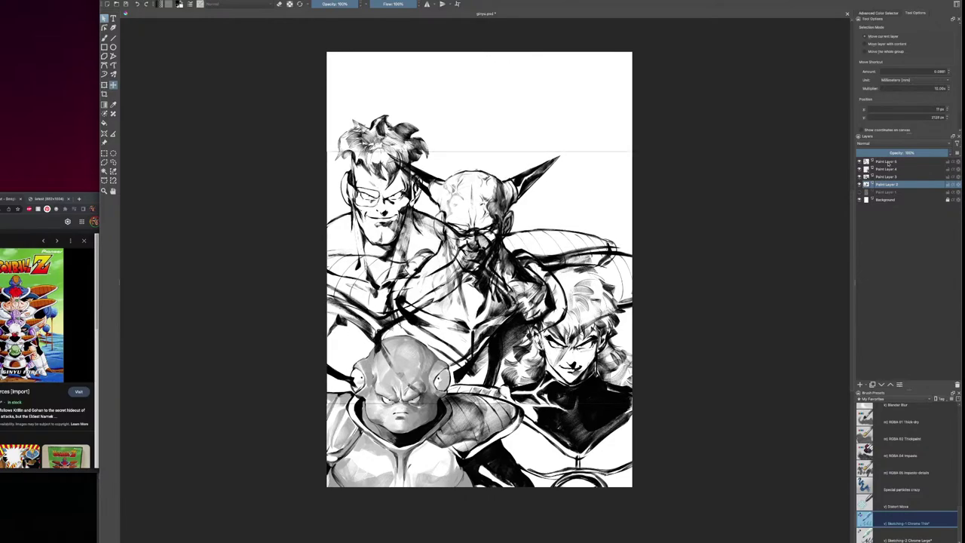
Move Paint Layer 4 with the long-haired figure slightly upward, then toggle the horned figure's layer off and on to compare
click(860, 170)
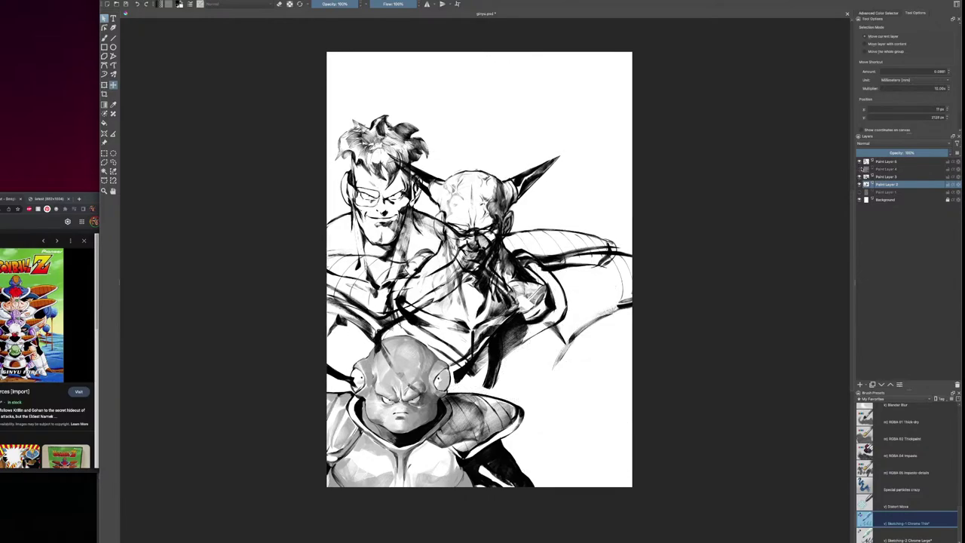
click(860, 169)
click(887, 170)
drag(588, 335, 587, 322)
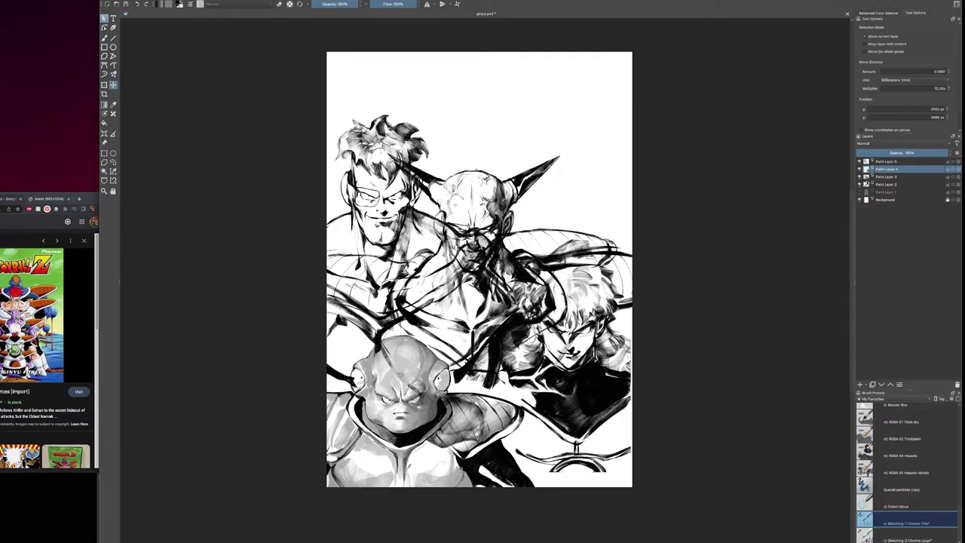
click(861, 177)
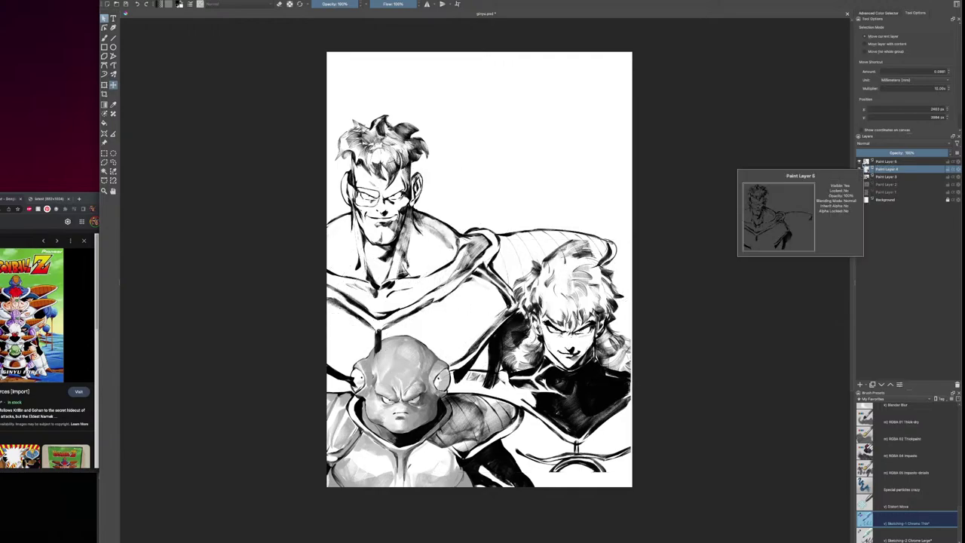
click(861, 177)
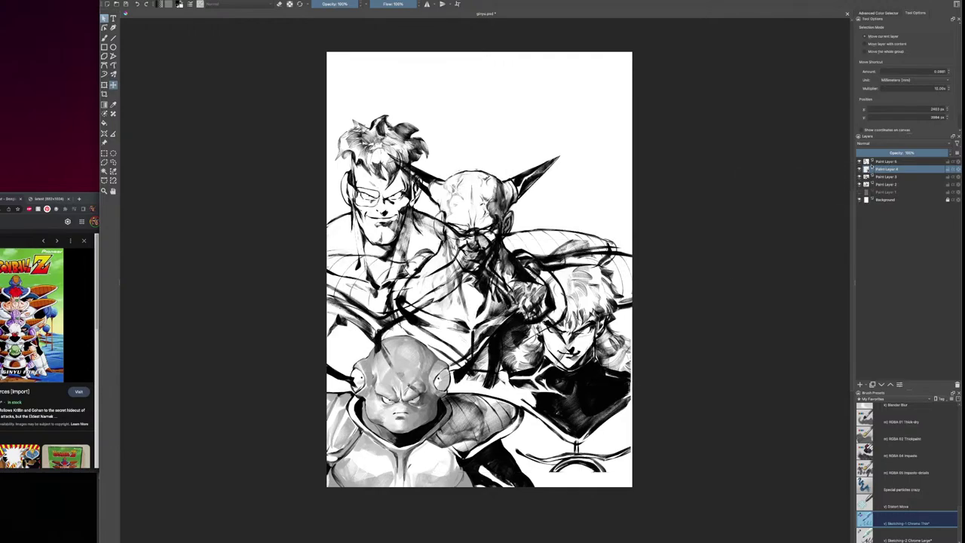
Move the topmost paint layer with the scouter-wearing figure slightly upward and inward from the page edge
click(860, 161)
click(861, 161)
click(886, 161)
drag(449, 210, 453, 199)
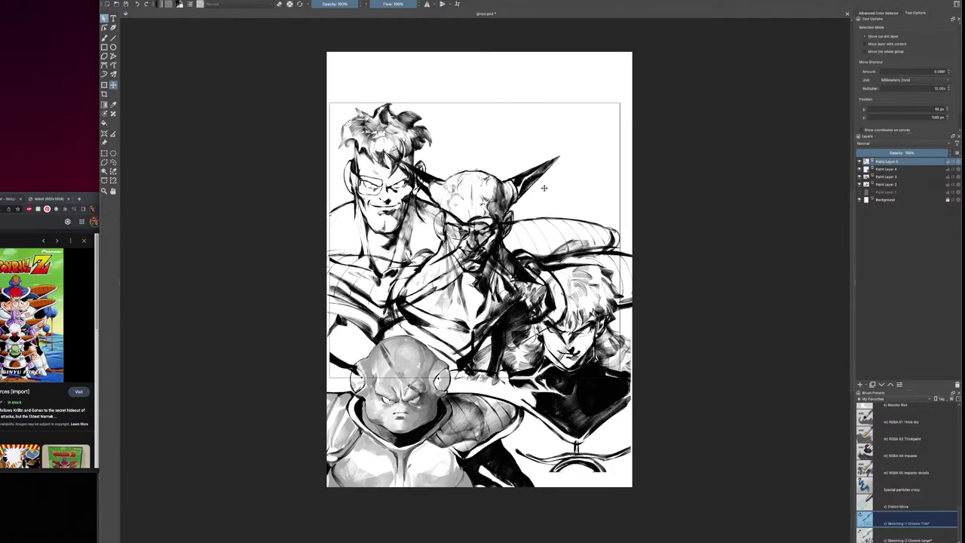
drag(546, 192, 544, 193)
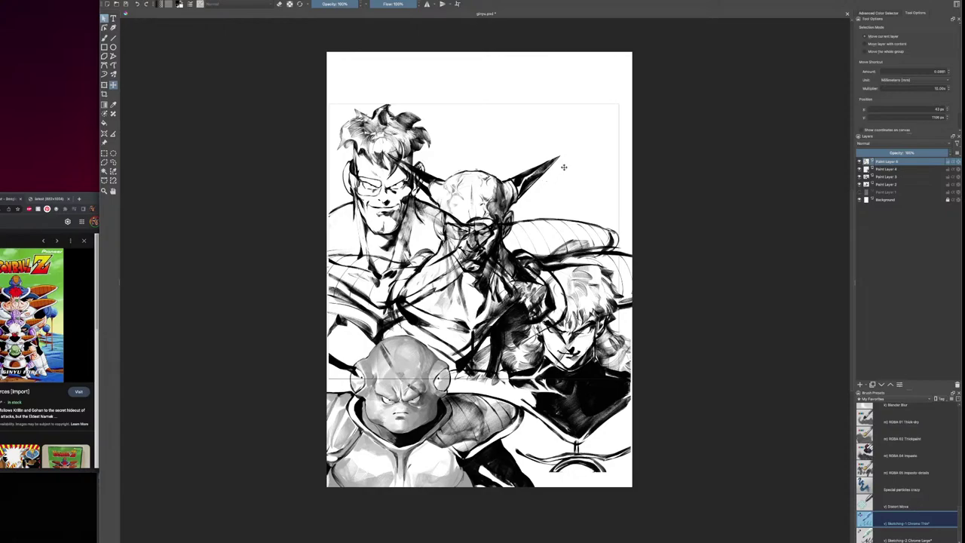
Brush a short ink stroke at the page edge beside the bald front figure, then add a new paint layer on top
key(b)
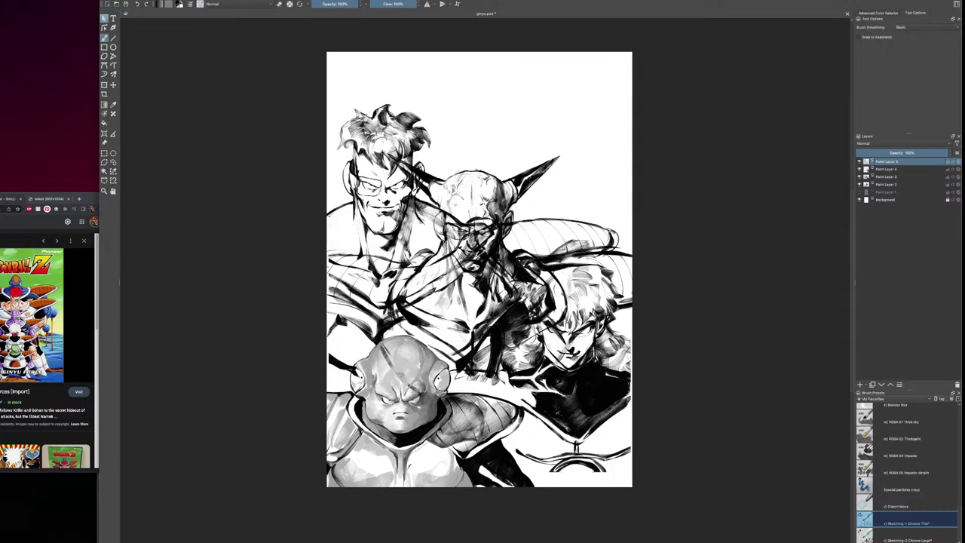
drag(327, 356, 339, 392)
key(Insert)
Switch to the browser and pull the full-body Ginyu Force image into its own enlarged window
click(6, 199)
click(54, 199)
drag(88, 199, 155, 197)
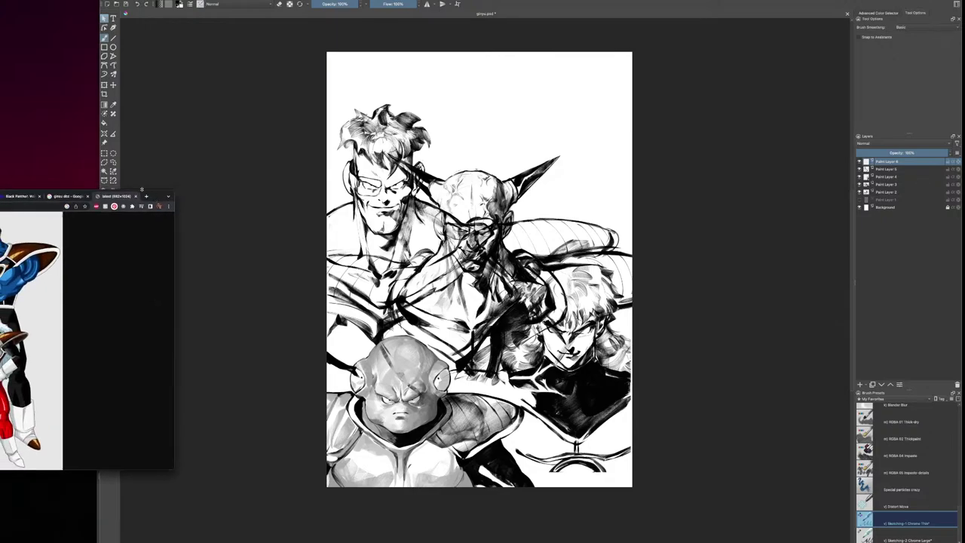
drag(124, 196, 337, 125)
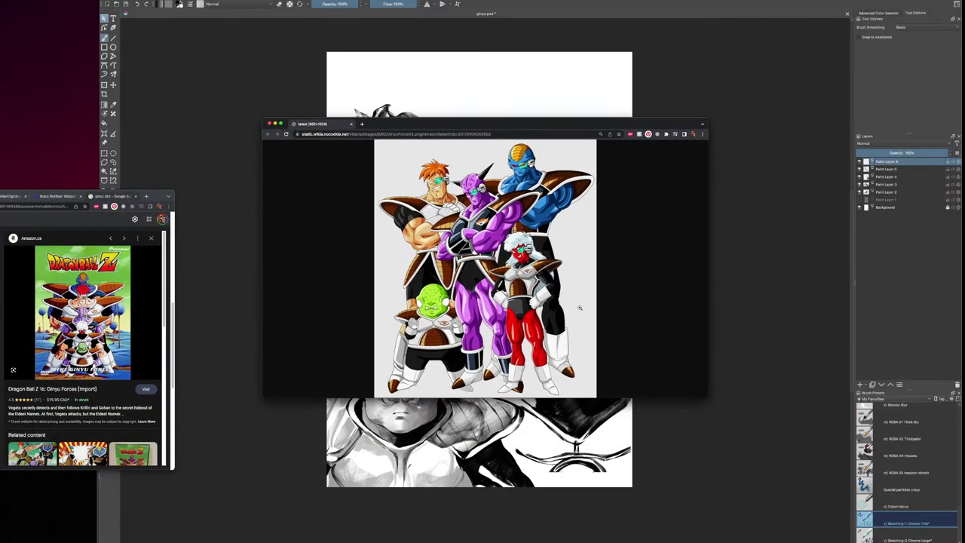
drag(709, 396, 779, 542)
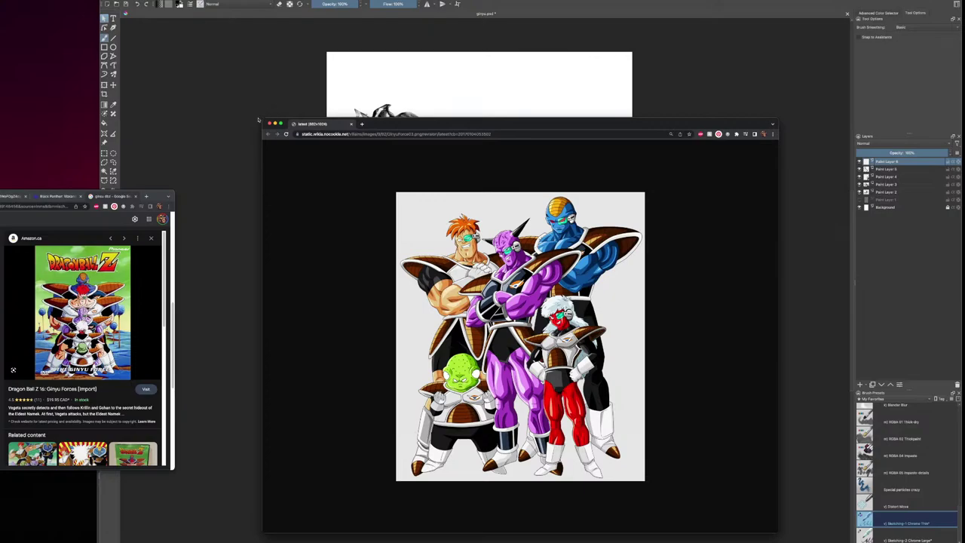
drag(258, 119, 202, 50)
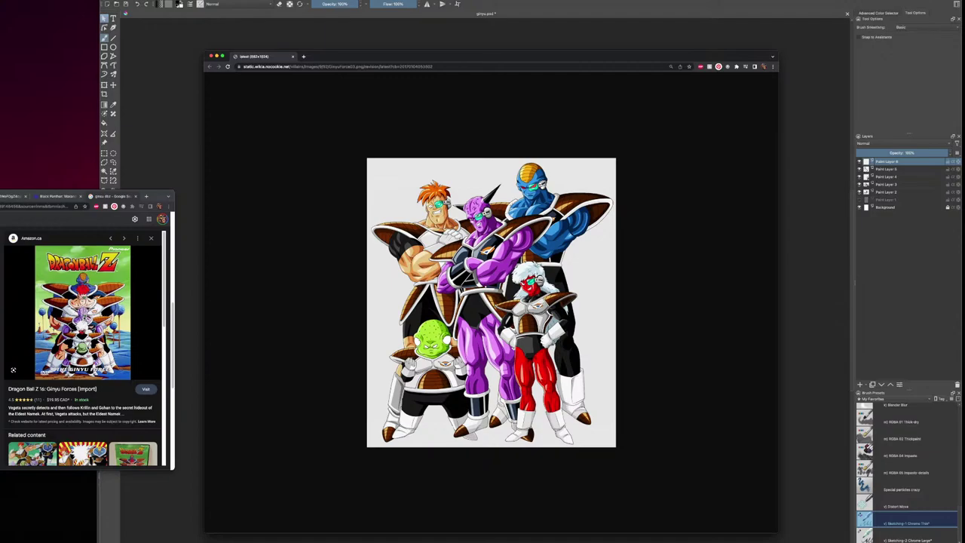
Magnify the Ginyu Force reference image to study the upper figures' armour and poses
key(super+plus)
key(super+plus)
key(super+plus)
key(super+plus)
key(super+plus)
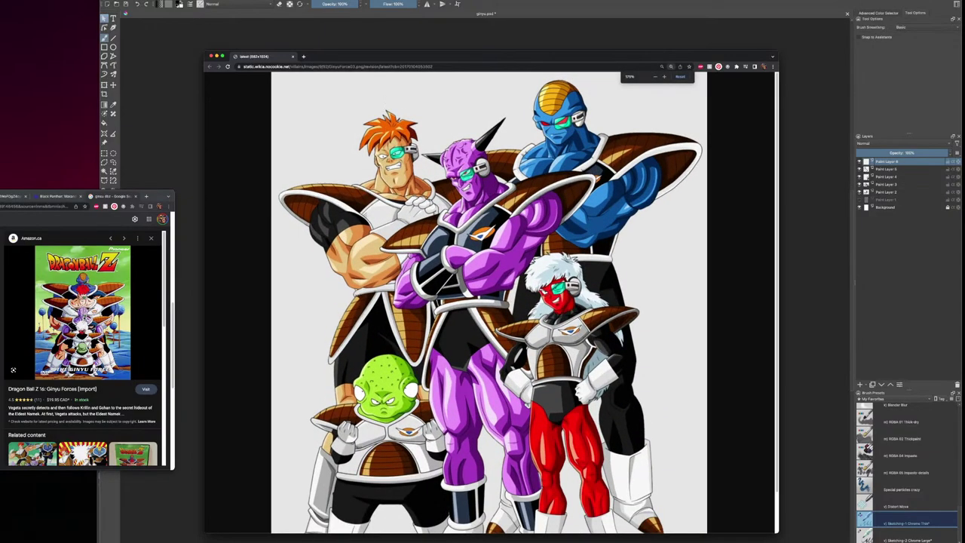
key(super+plus)
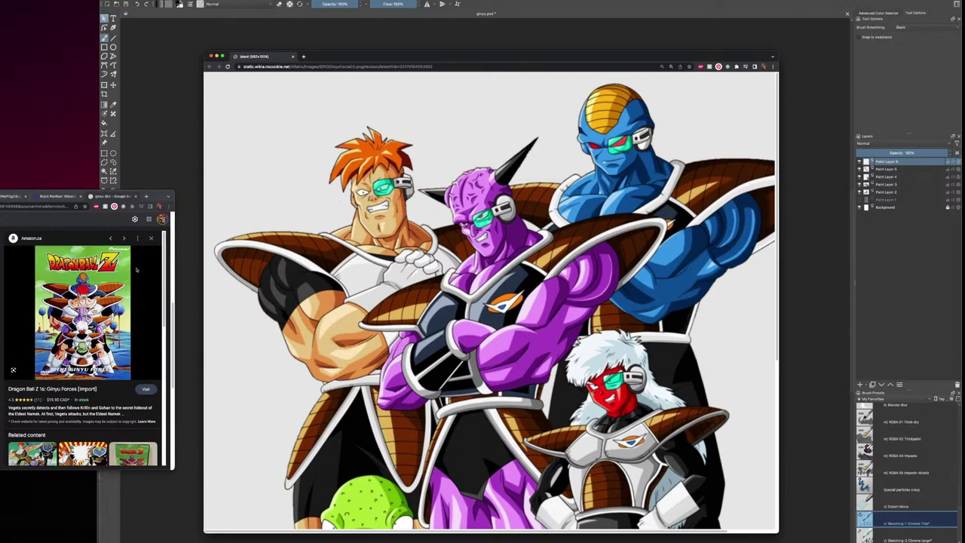
Open the Dragon Ball Z Ginyu Forces cover image from the search preview in a separate browser window
right_click(77, 302)
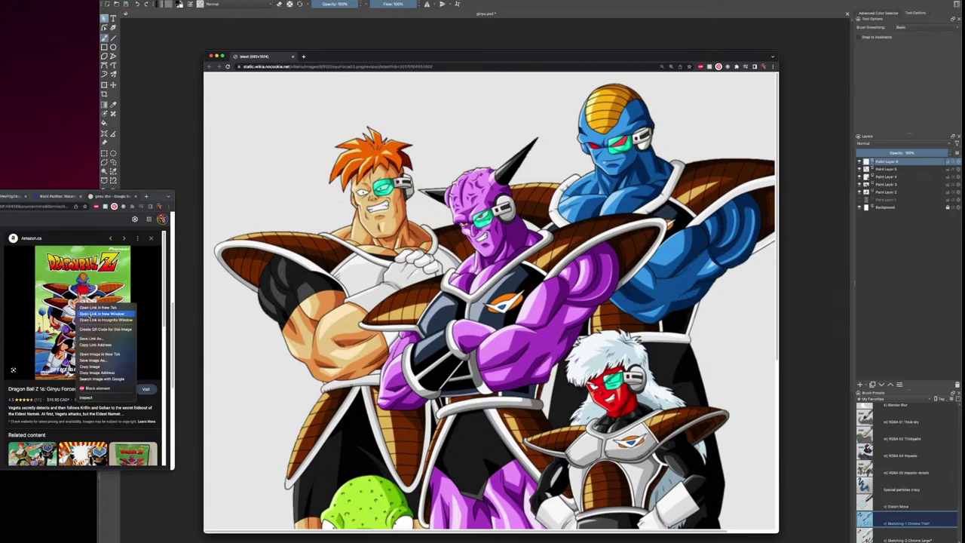
click(98, 354)
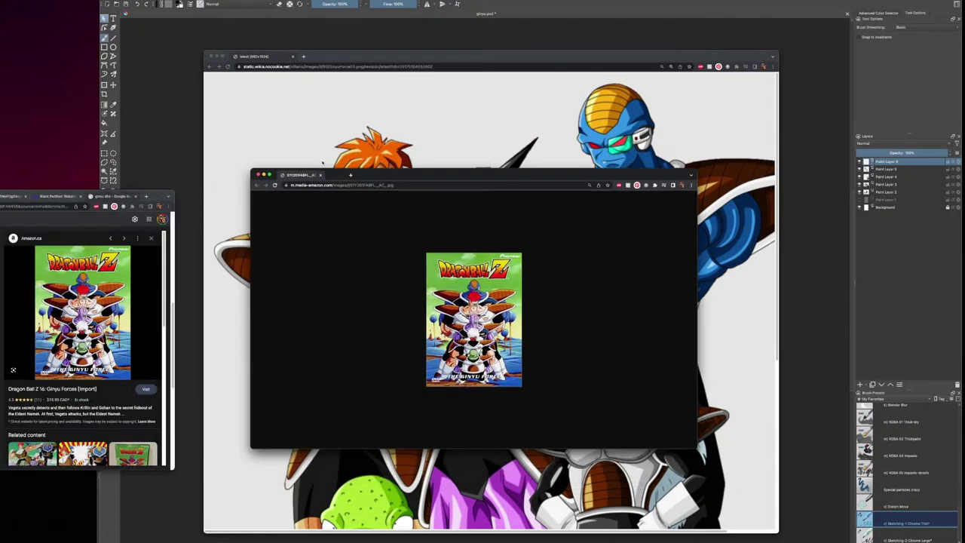
drag(331, 175, 355, 137)
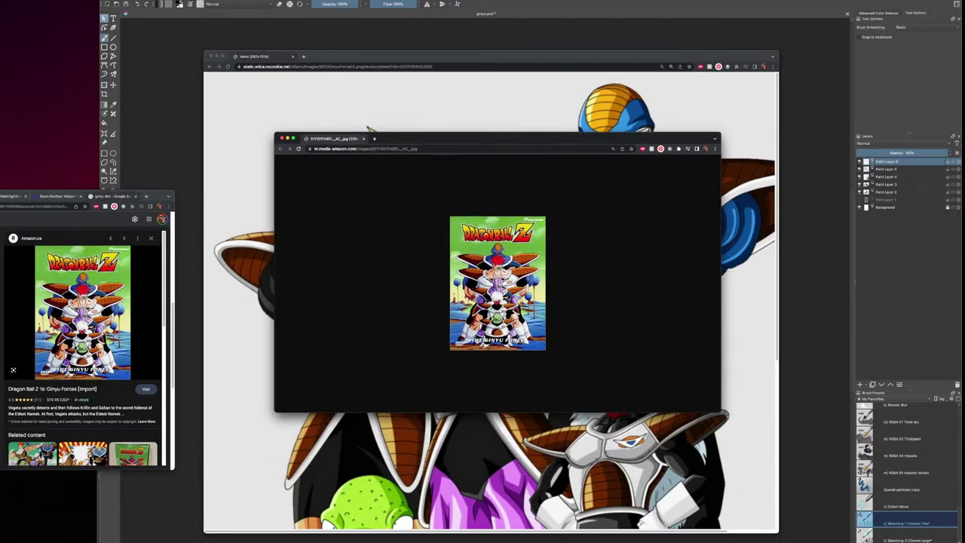
Magnify the Dragon Ball Z cover and enlarge its window to examine the stacked team pose, then close the image
key(super+plus)
key(super+plus)
key(super+plus)
key(super+plus)
key(super+plus)
key(super+plus)
key(super+plus)
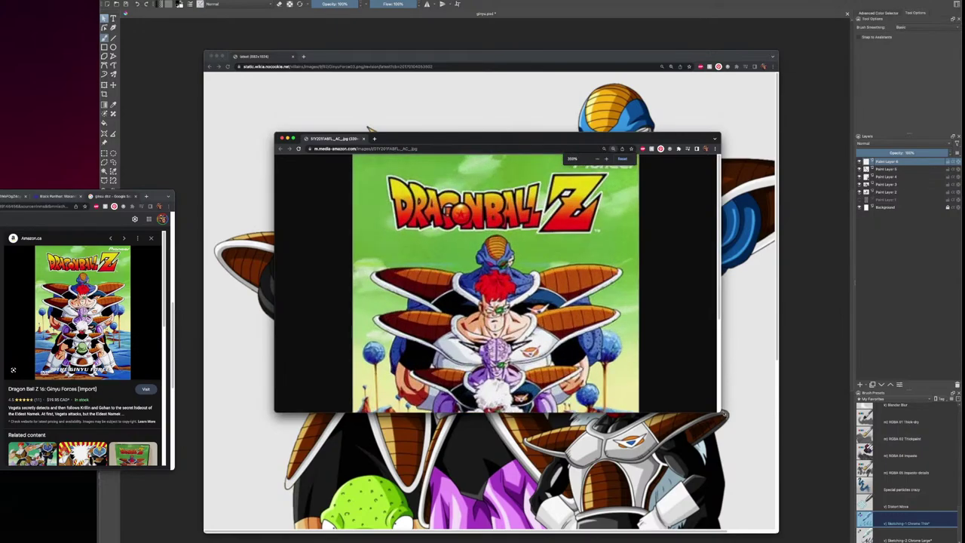
drag(721, 411, 738, 517)
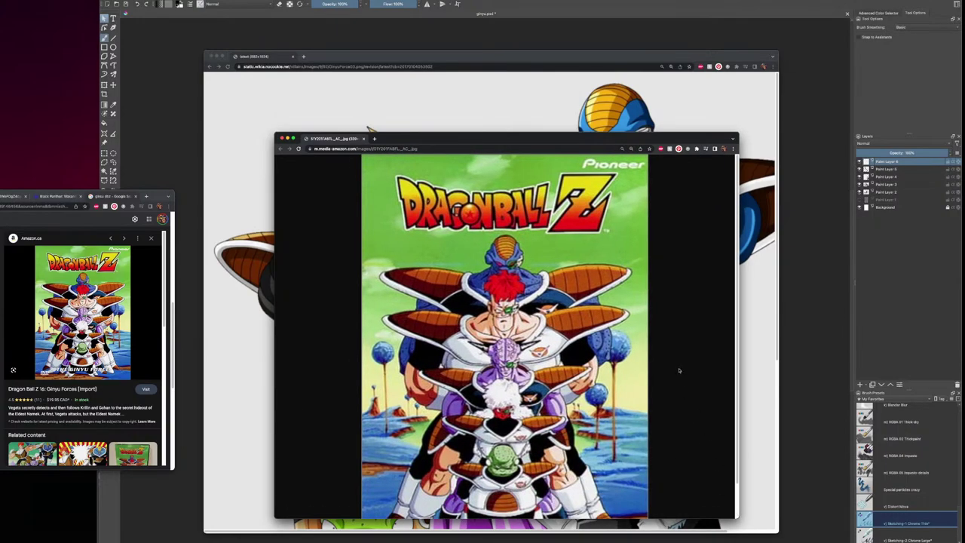
scroll(679, 370, down, 2)
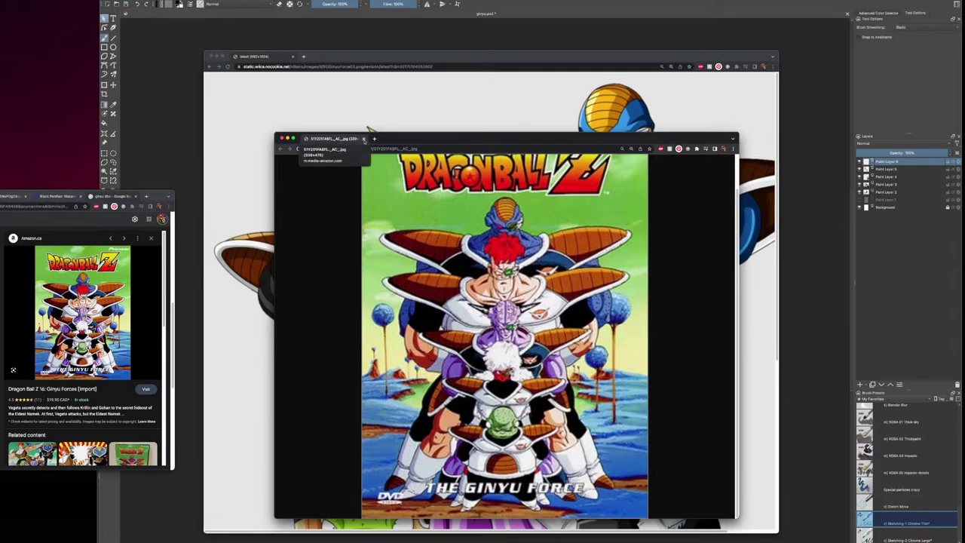
click(364, 140)
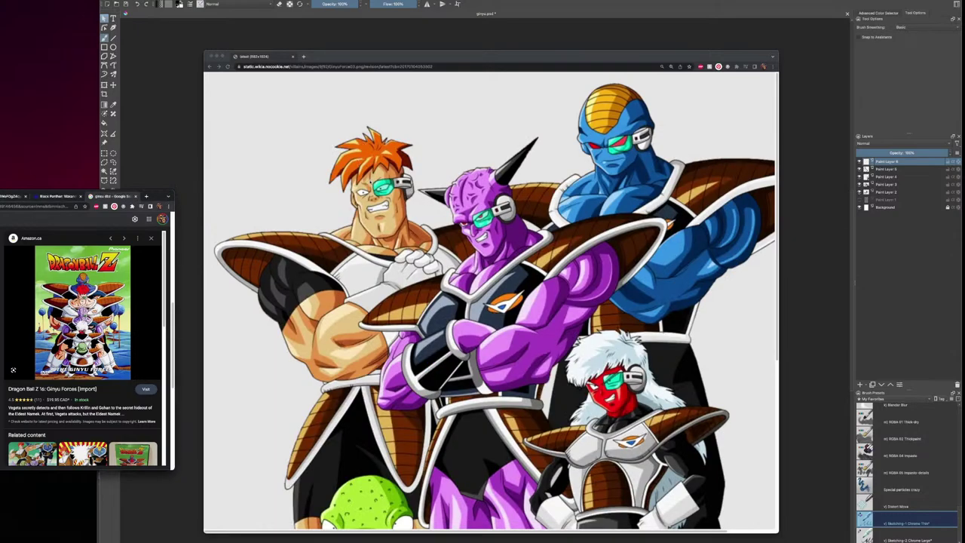
Reset the full-body Ginyu Force image to 100% zoom and return it as a tab to the search window
key(super+minus)
key(super+minus)
click(458, 157)
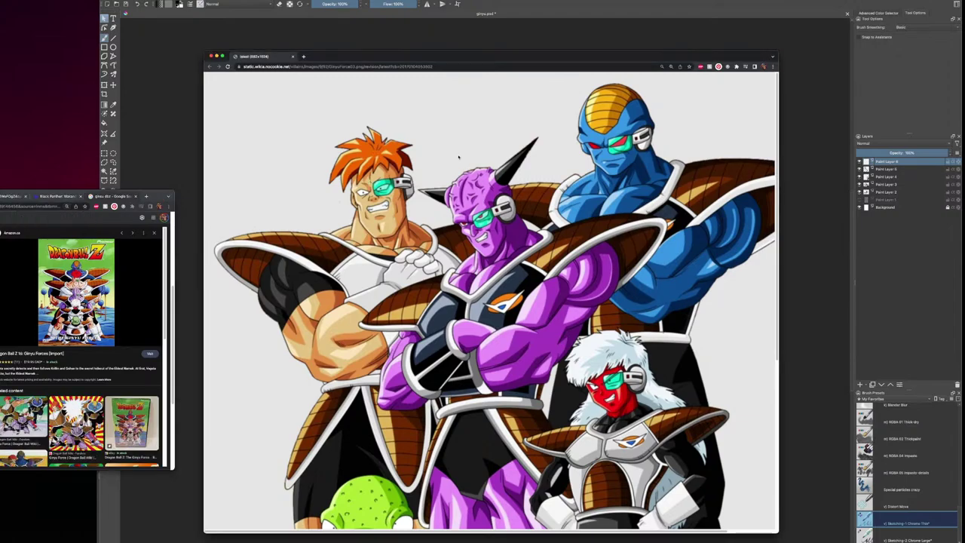
key(super+minus)
key(super+minus)
key(super+minus)
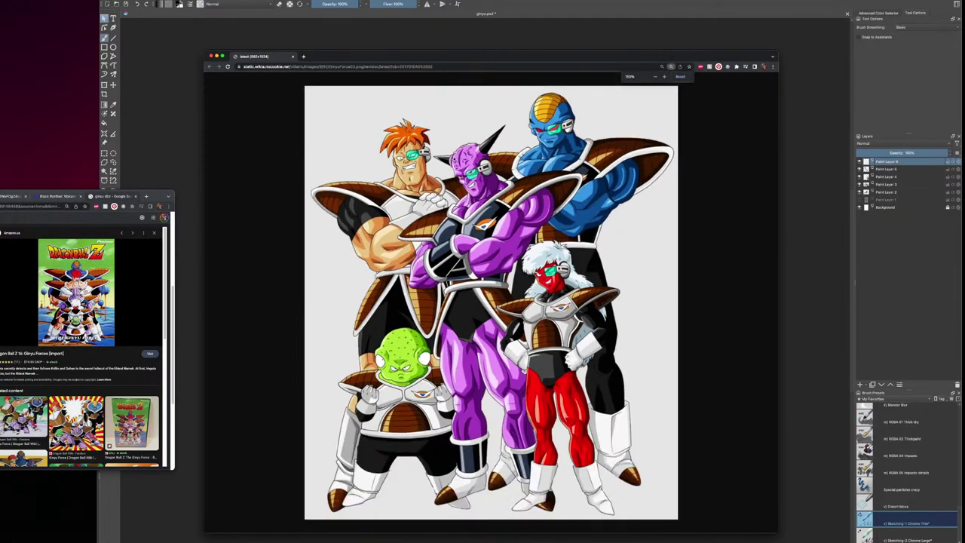
key(super+minus)
key(super+minus)
key(super+minus)
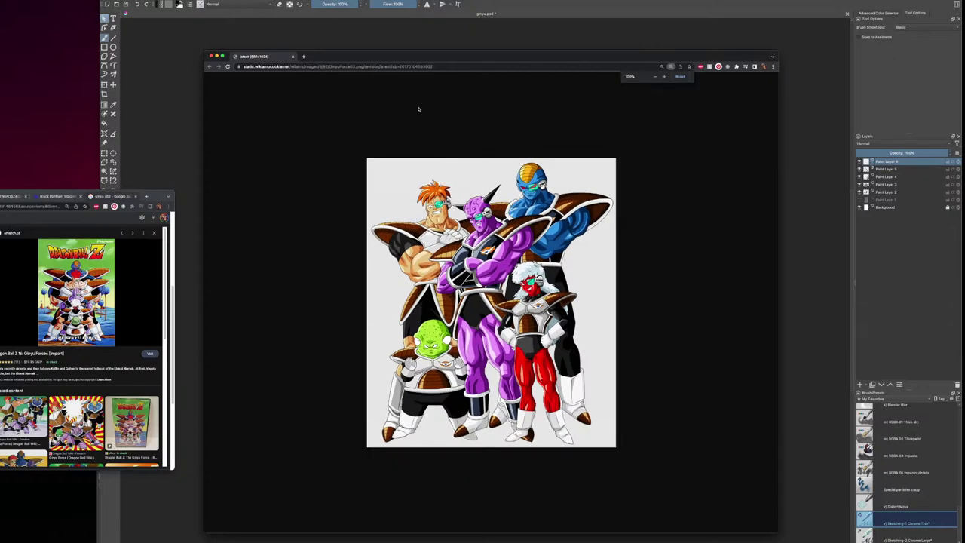
drag(238, 56, 134, 198)
Preview the Dragon Ball Wiki Ginyu Force image from the related results and pull the search page into its own window
click(67, 196)
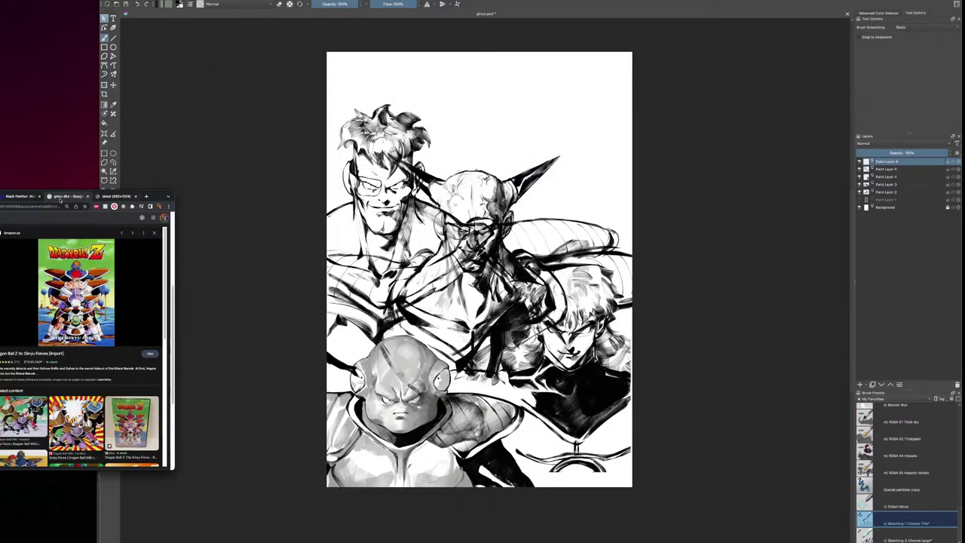
scroll(78, 332, down, 3)
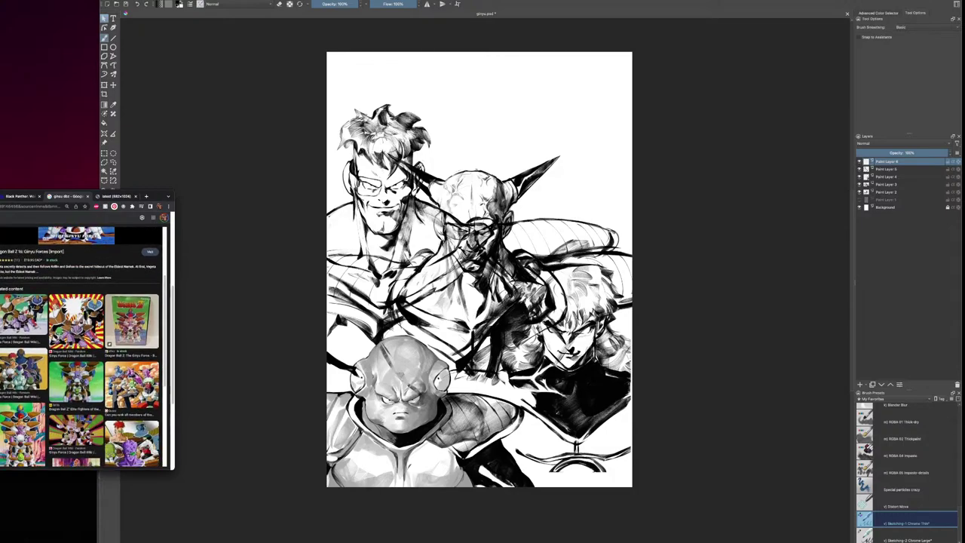
click(77, 322)
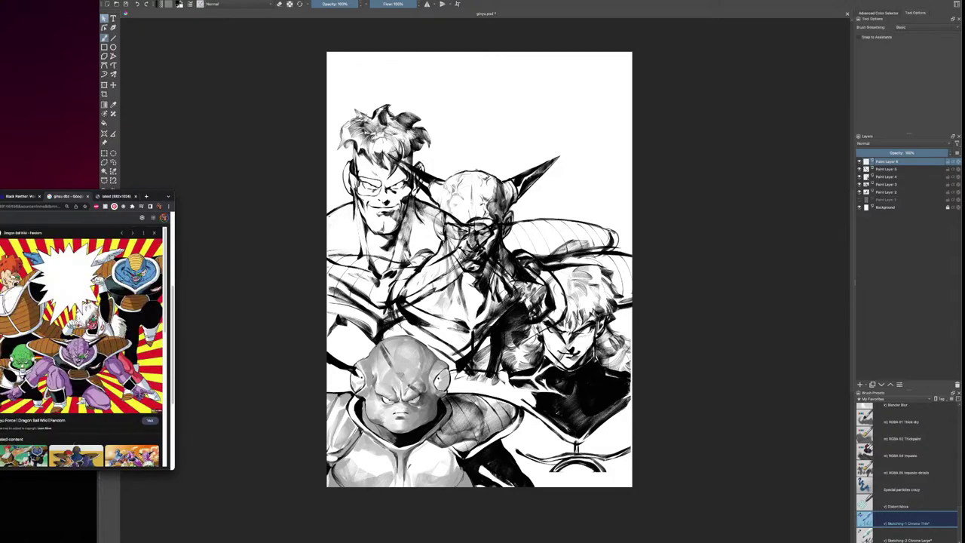
drag(72, 188, 392, 135)
drag(541, 128, 360, 112)
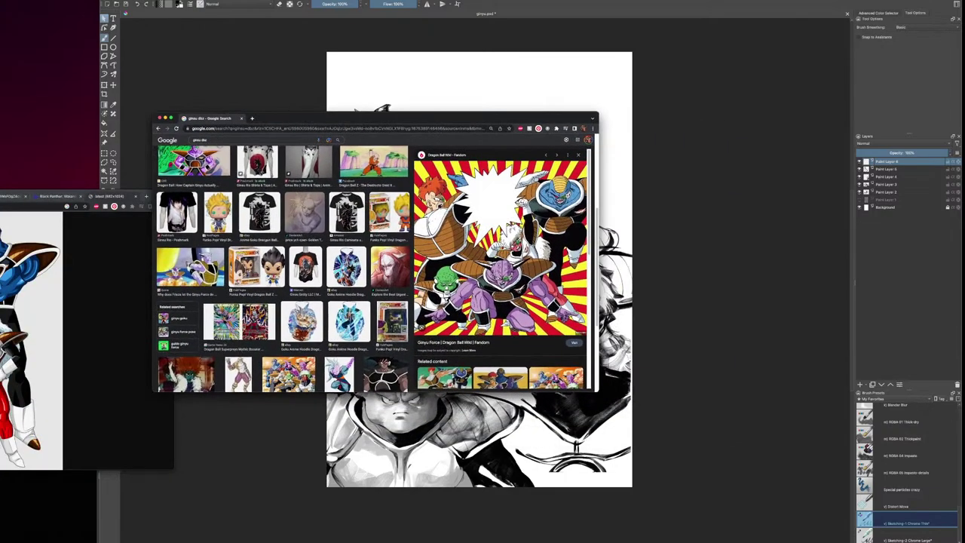
Open the Dragon Ball Wiki team image in a new tab and enlarge the window to view it whole
right_click(502, 264)
click(532, 316)
click(264, 121)
click(466, 322)
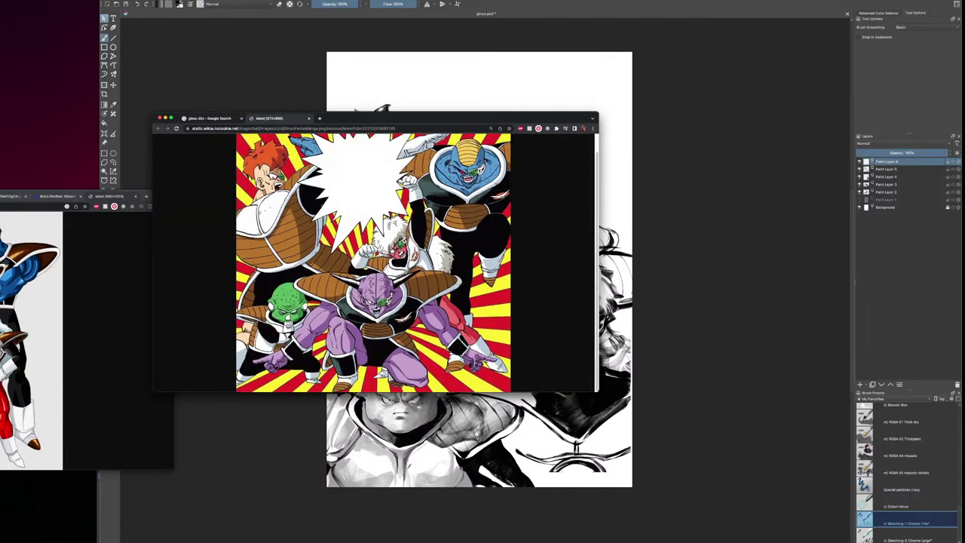
drag(596, 392, 674, 484)
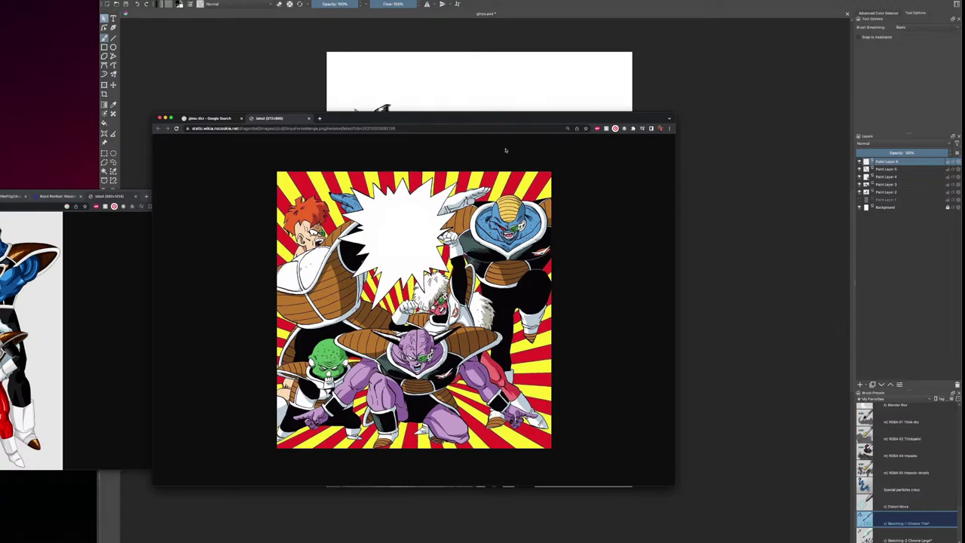
Reposition the browser window and move the wiki team image tab into the window holding the other reference
drag(344, 121, 364, 165)
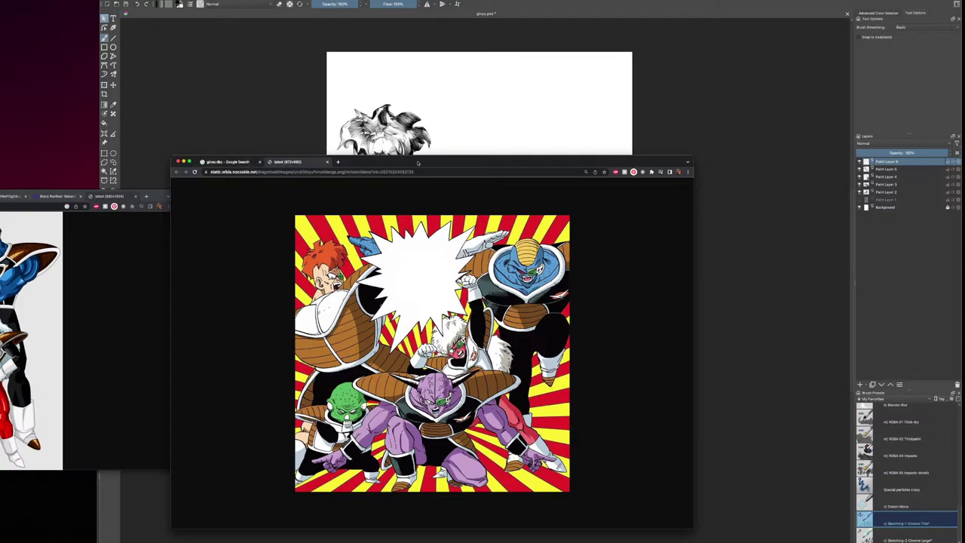
drag(418, 163, 413, 172)
drag(297, 178, 113, 198)
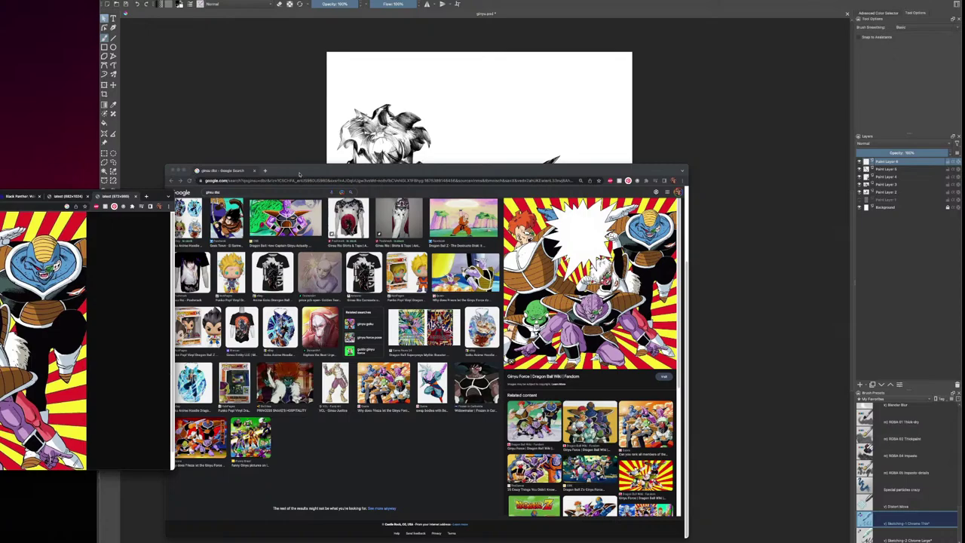
Preview the Quora team artwork and the Dragon Ball Wiki group shot with Frieza among the related search images
click(299, 174)
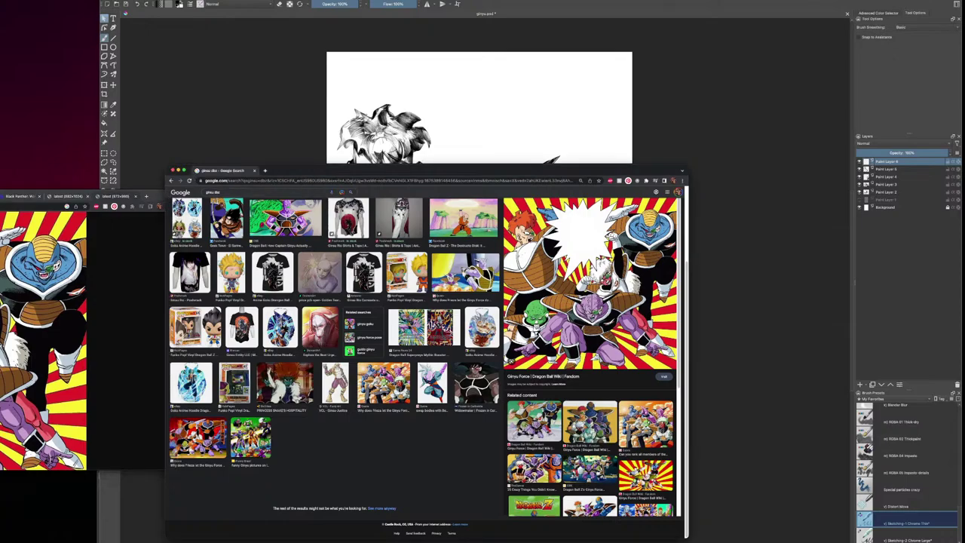
click(384, 385)
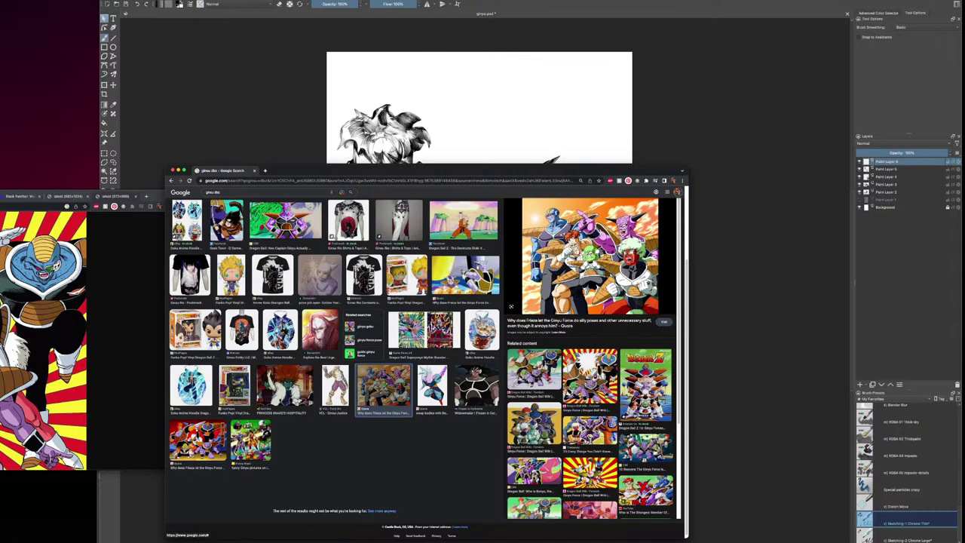
click(534, 425)
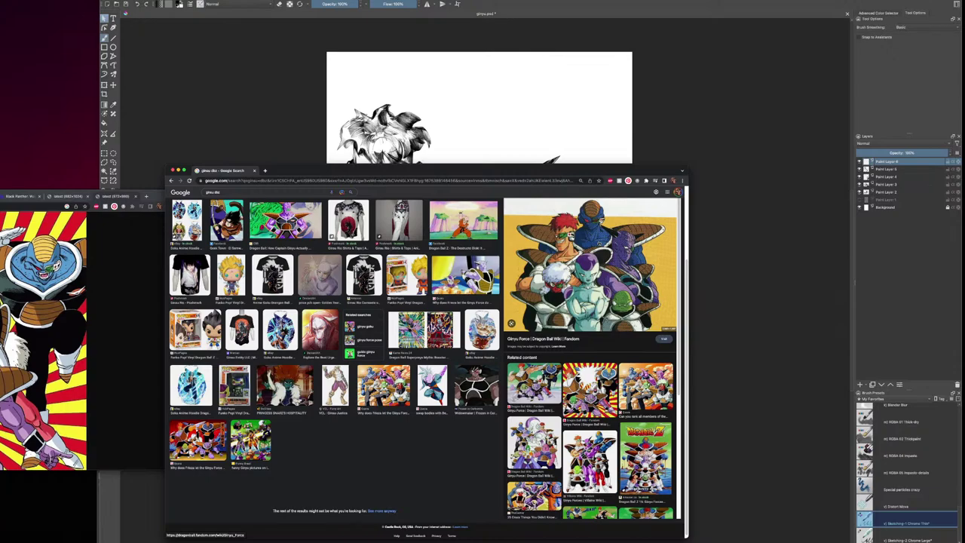
scroll(590, 358, down, 1)
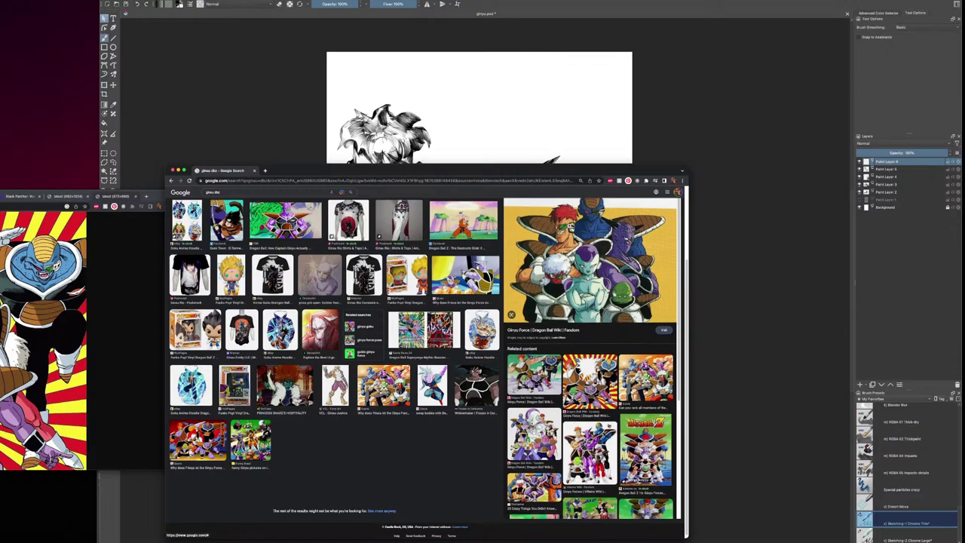
scroll(592, 358, down, 5)
Browse related images up to the Polygon team lineup, merge the search tab into the reference window and place that window beside the canvas
click(646, 399)
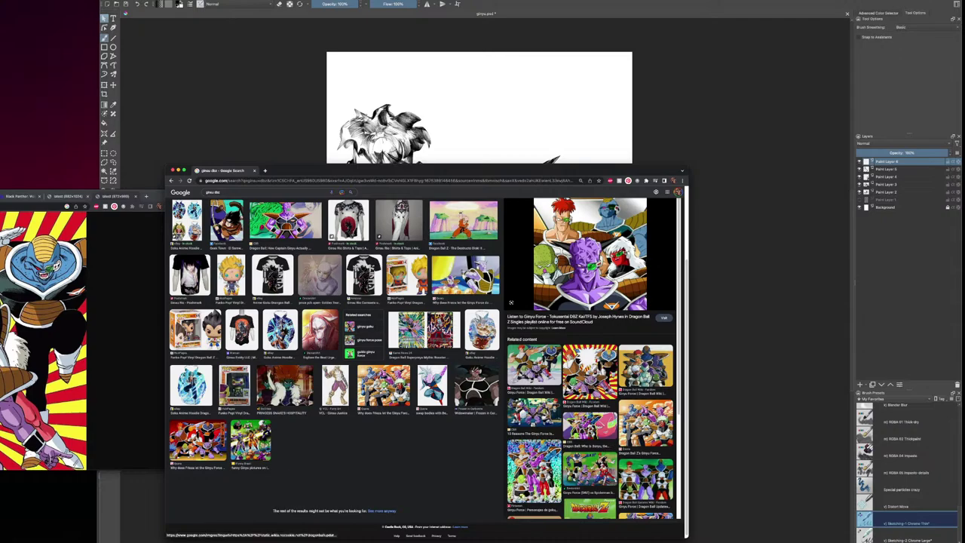
click(646, 478)
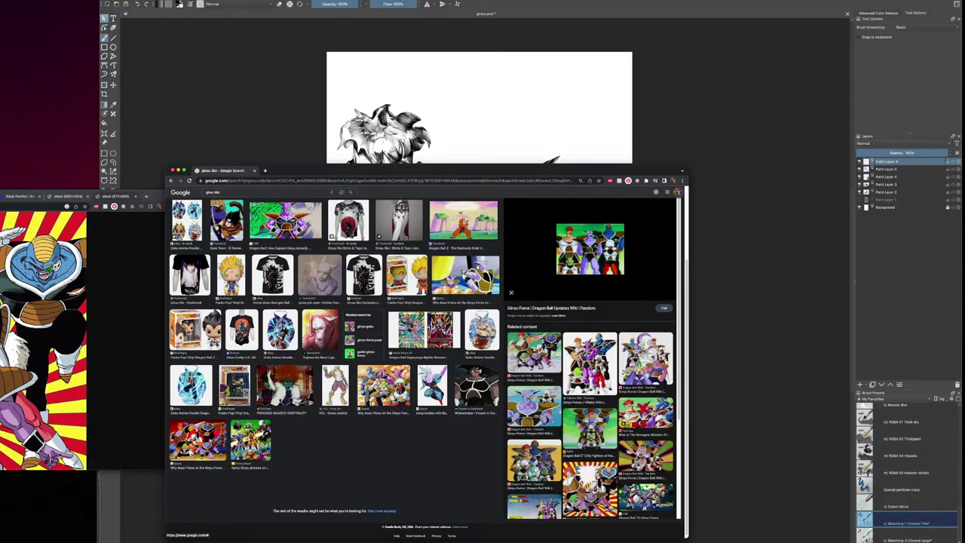
click(589, 429)
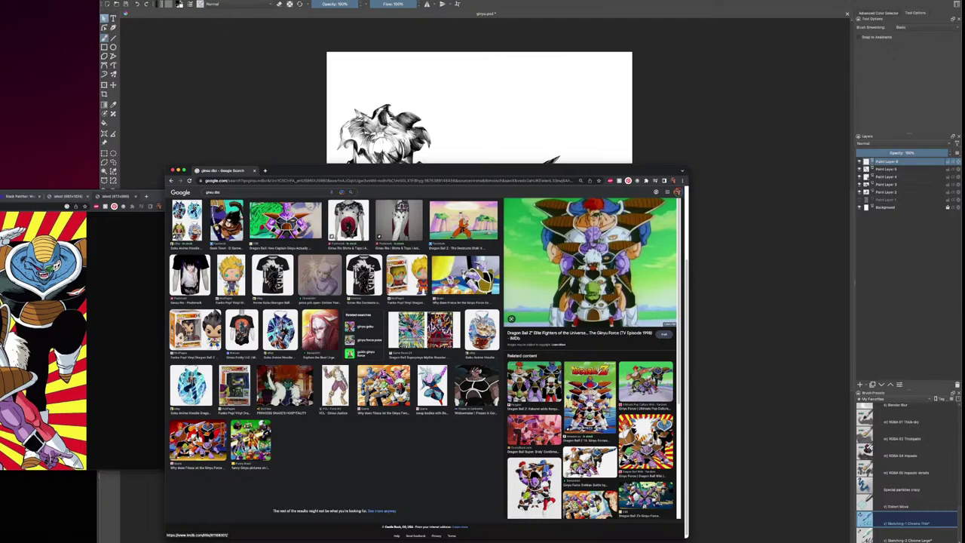
click(540, 382)
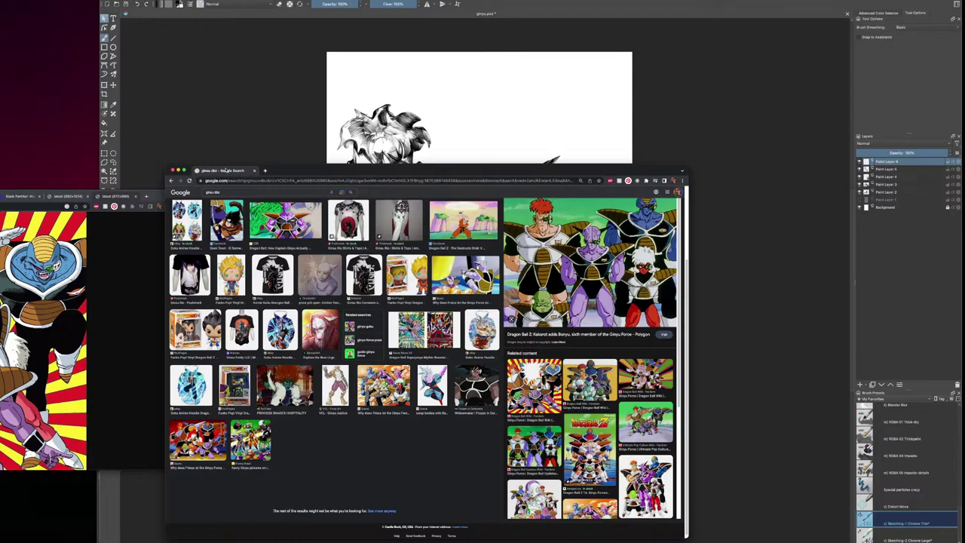
drag(228, 171, 136, 198)
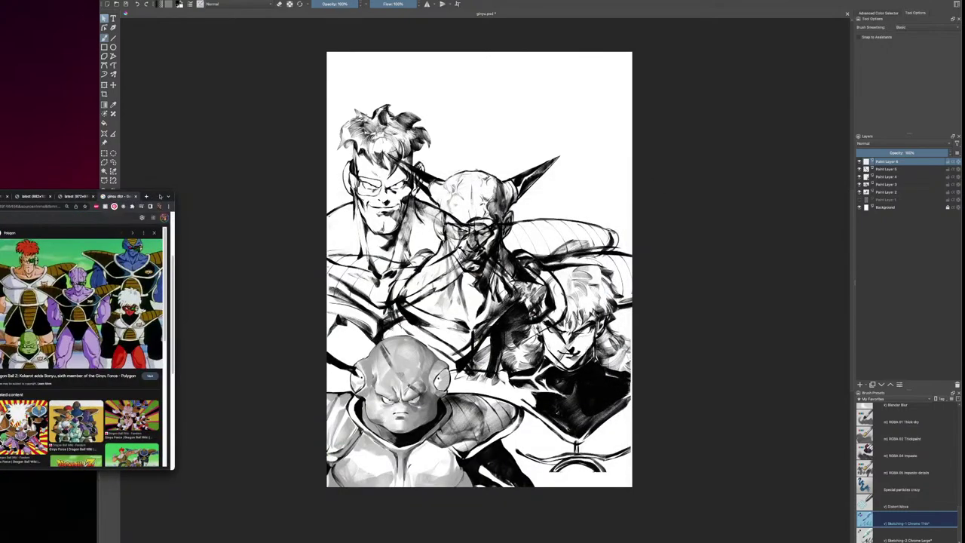
drag(160, 197, 114, 184)
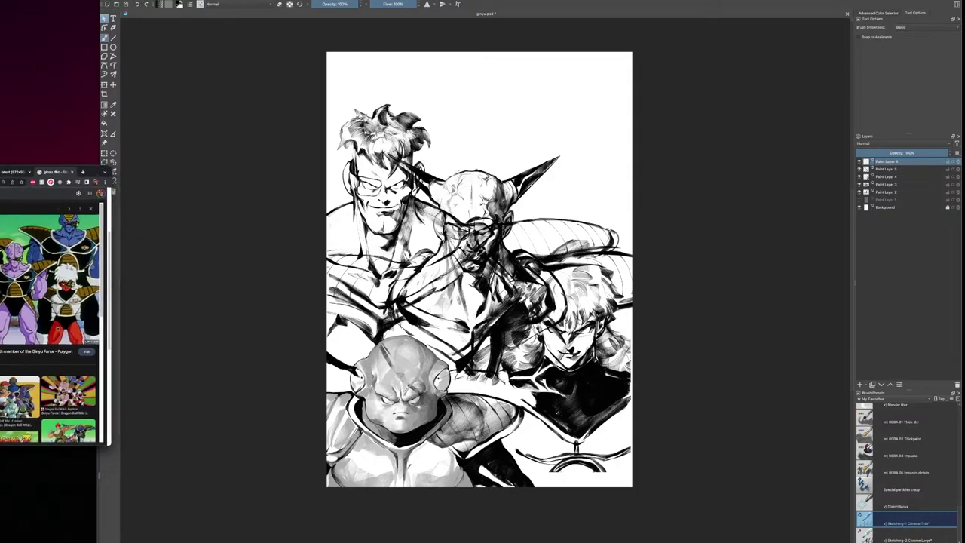
right_click(9, 391)
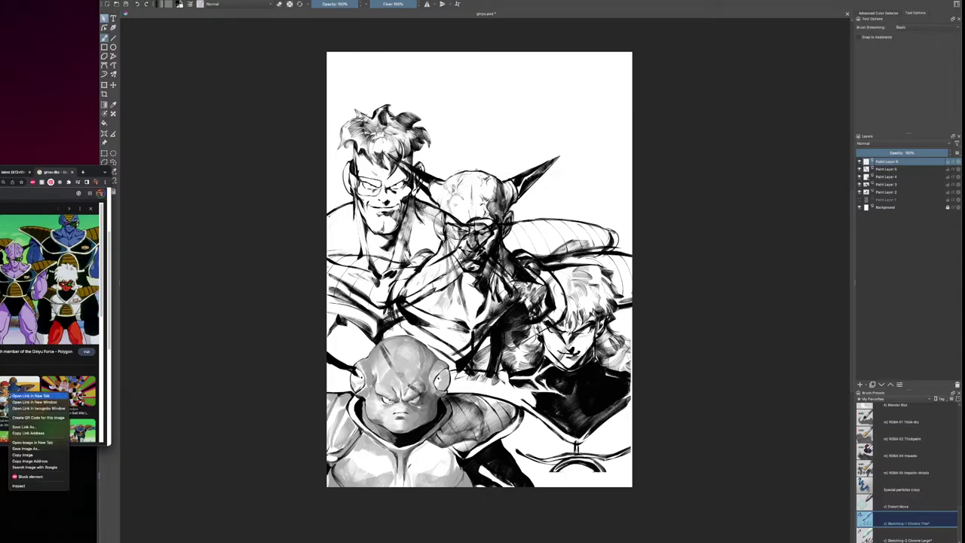
click(33, 442)
click(60, 172)
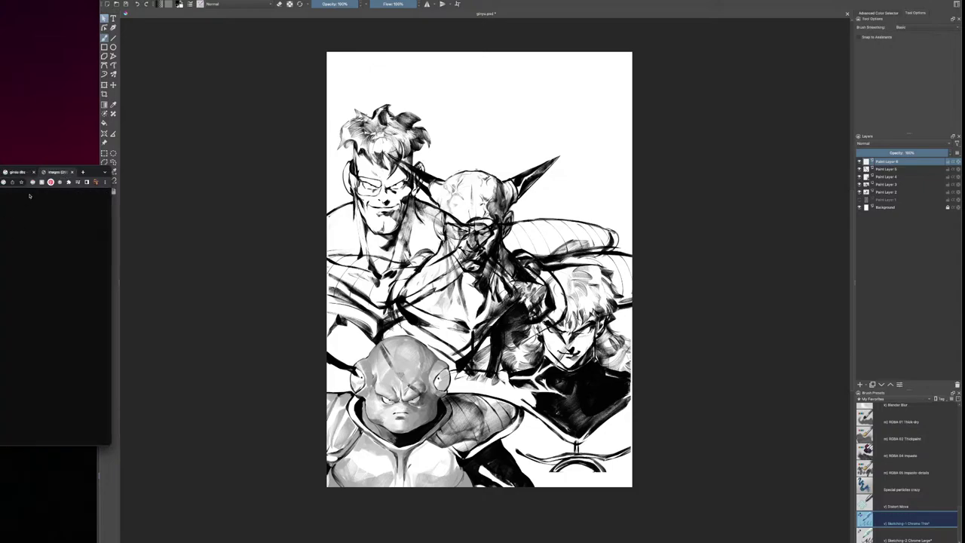
click(72, 172)
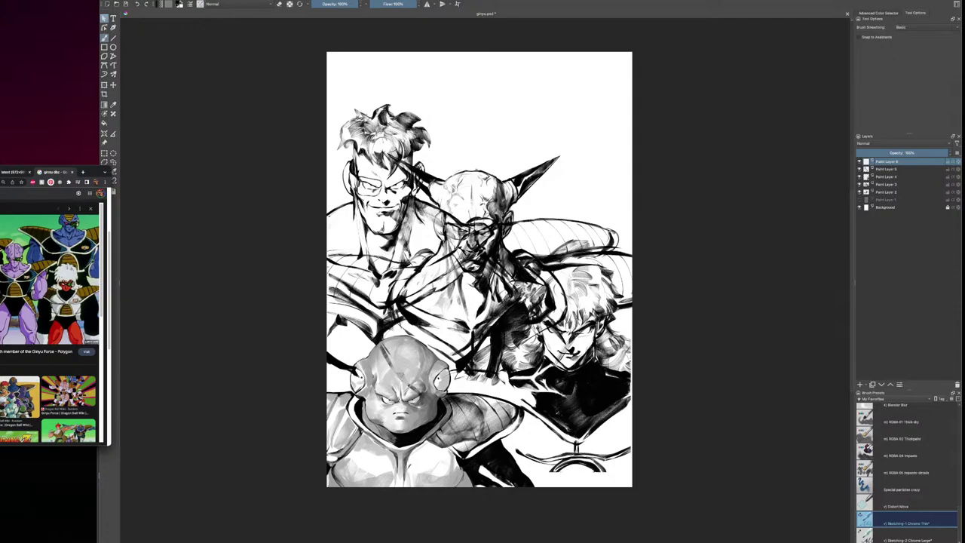
Sketch the curved crown of a new head in the empty upper area of the canvas, above the horned figure's shoulder
click(211, 215)
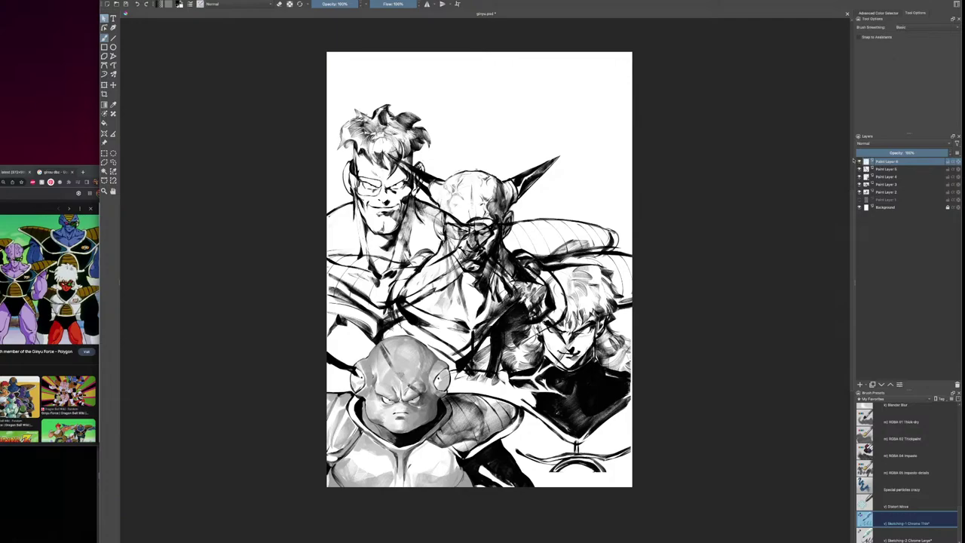
key(ctrl+plus)
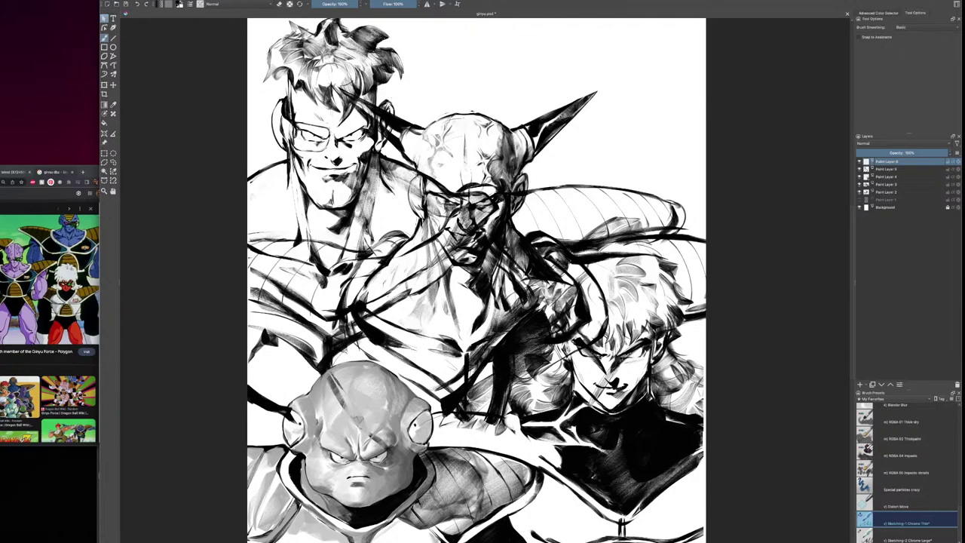
scroll(854, 271, up, 5)
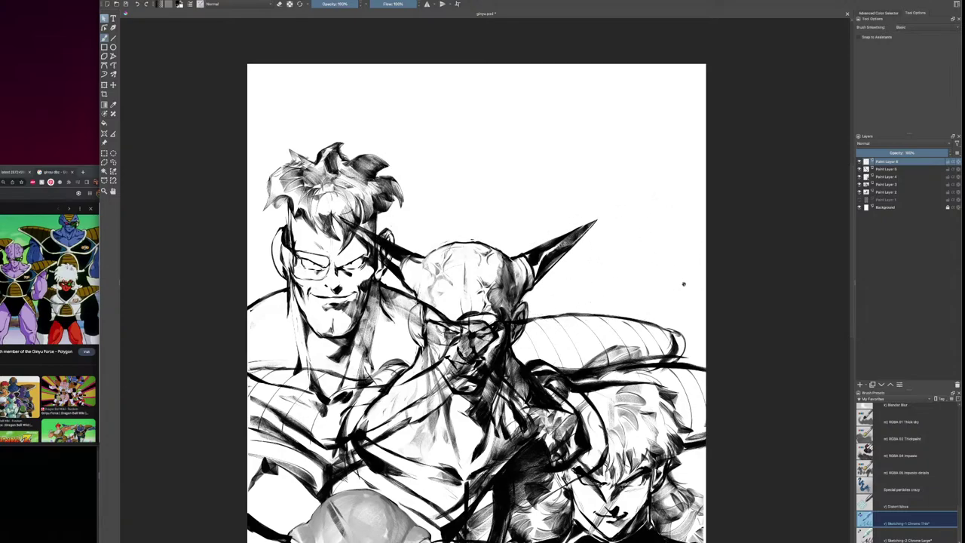
drag(684, 284, 624, 308)
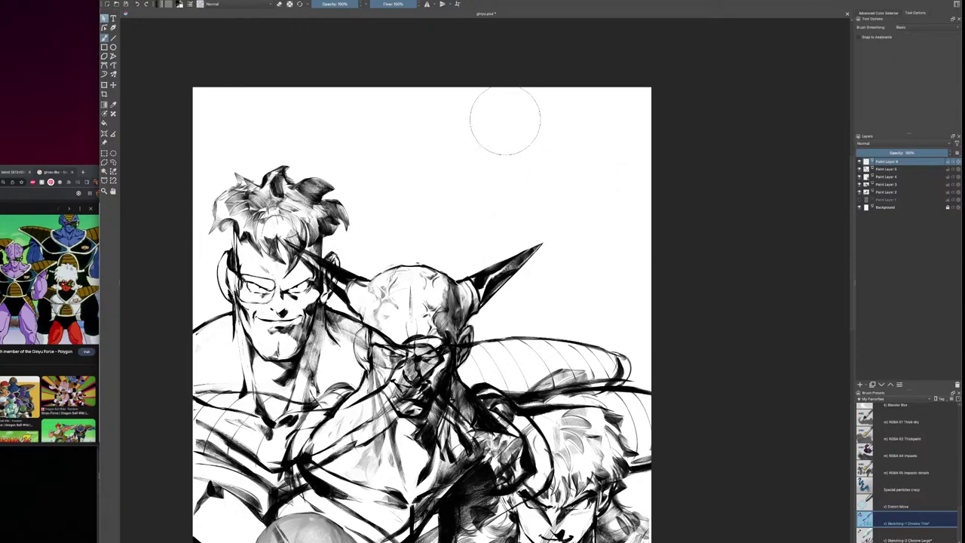
mouse_move(486, 142)
mouse_down()
mouse_move(520, 126)
mouse_move(578, 138)
mouse_up()
drag(529, 115, 580, 137)
mouse_move(486, 137)
mouse_down()
mouse_move(557, 114)
mouse_move(580, 137)
mouse_up()
drag(511, 117, 580, 137)
drag(478, 147, 526, 116)
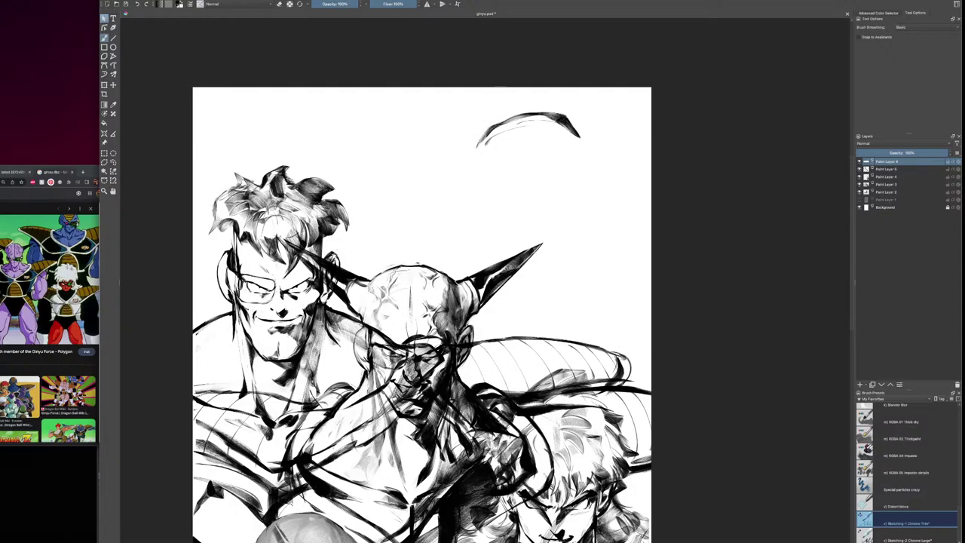
Hide the horned figure's layer, Paint Layer 2, and ink the new head's side contours, cheeks and flat chin
mouse_move(480, 141)
mouse_down()
mouse_move(463, 172)
mouse_move(463, 205)
mouse_move(512, 271)
mouse_up()
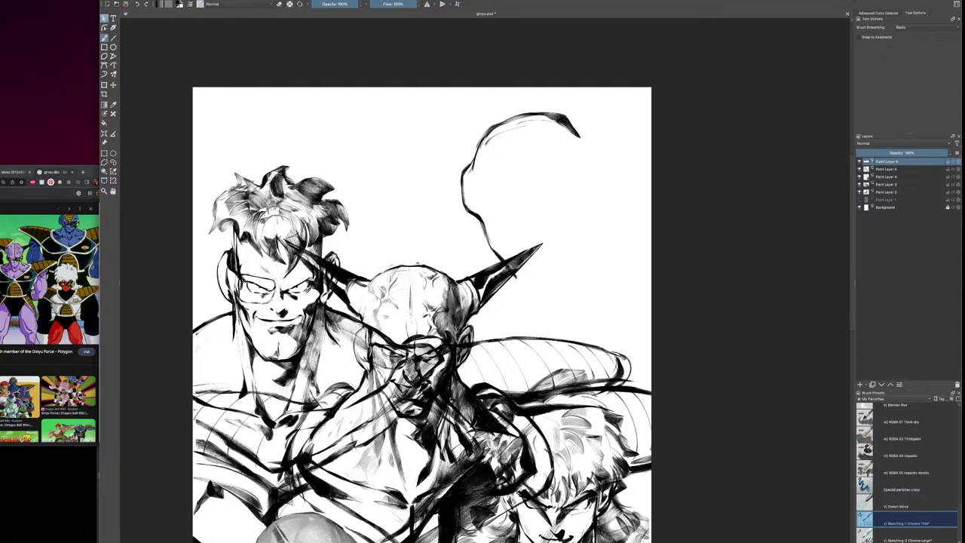
click(861, 193)
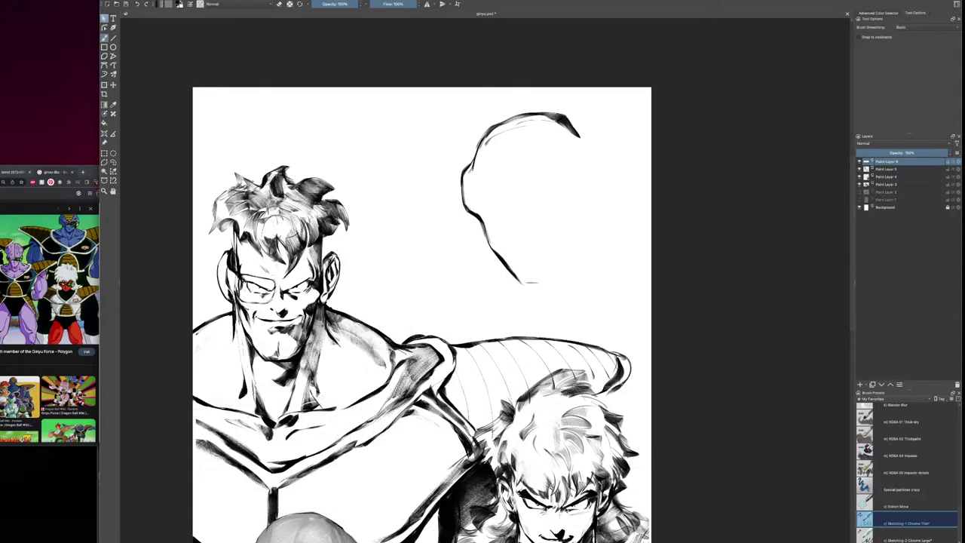
mouse_move(525, 285)
mouse_down()
mouse_move(549, 285)
mouse_move(523, 285)
mouse_move(562, 265)
mouse_move(580, 218)
mouse_move(576, 254)
mouse_up()
drag(573, 121, 600, 181)
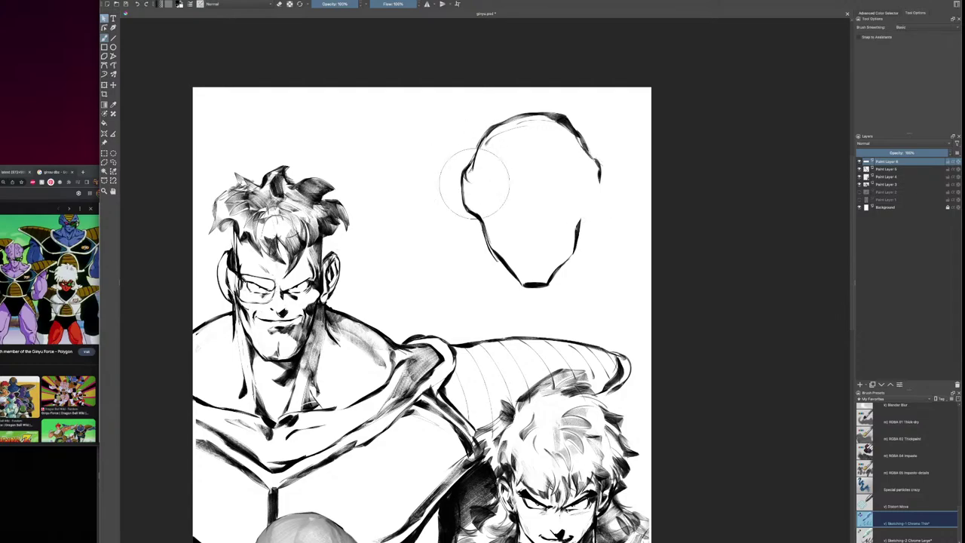
Add a curved eye line and a vertical centre guide to the new head, and close its contour at the ear
mouse_move(463, 182)
mouse_down()
mouse_move(493, 184)
mouse_move(516, 219)
mouse_move(542, 223)
mouse_move(596, 201)
mouse_up()
drag(536, 118, 536, 285)
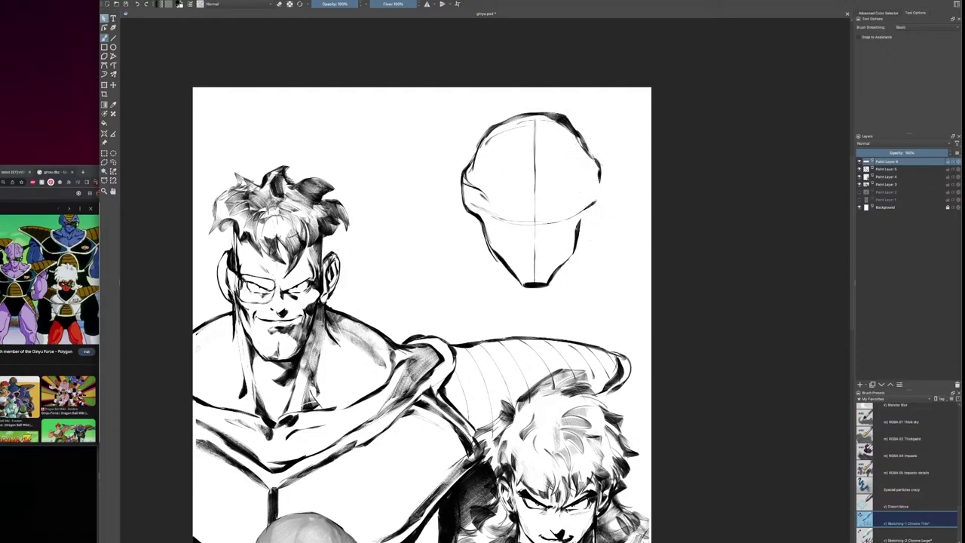
mouse_move(602, 170)
mouse_down()
mouse_move(598, 216)
mouse_move(583, 227)
mouse_up()
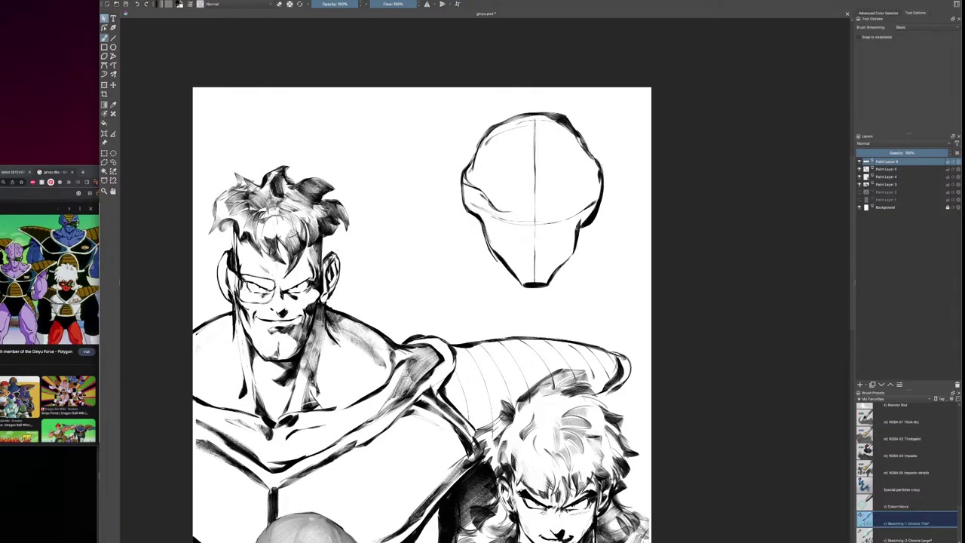
Ink the slanted brows and narrow eyes along the head's eye line, refining them with alternating brush and eraser strokes
mouse_move(534, 215)
mouse_down()
mouse_move(521, 220)
mouse_move(575, 207)
mouse_up()
drag(561, 212, 604, 173)
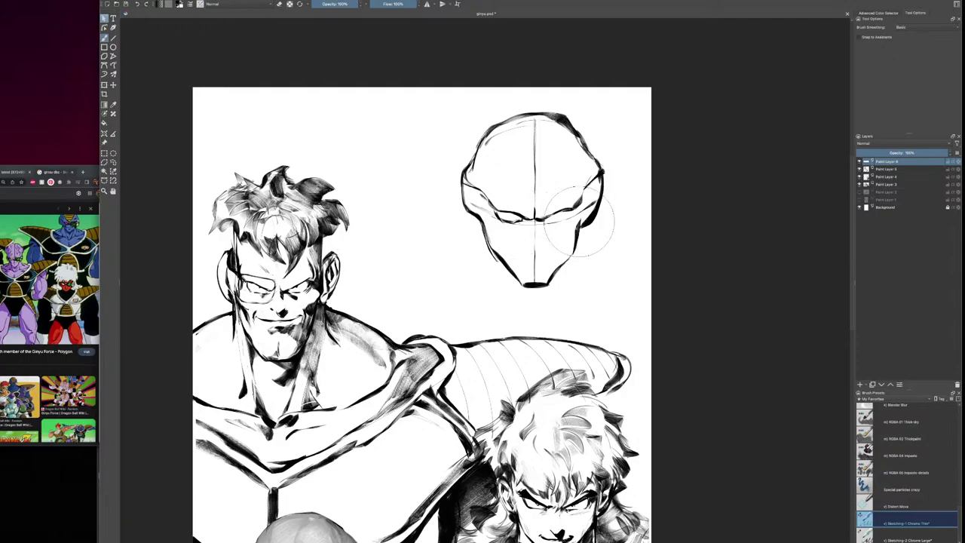
key(e)
drag(500, 209, 521, 218)
key(e)
key(e)
key(e)
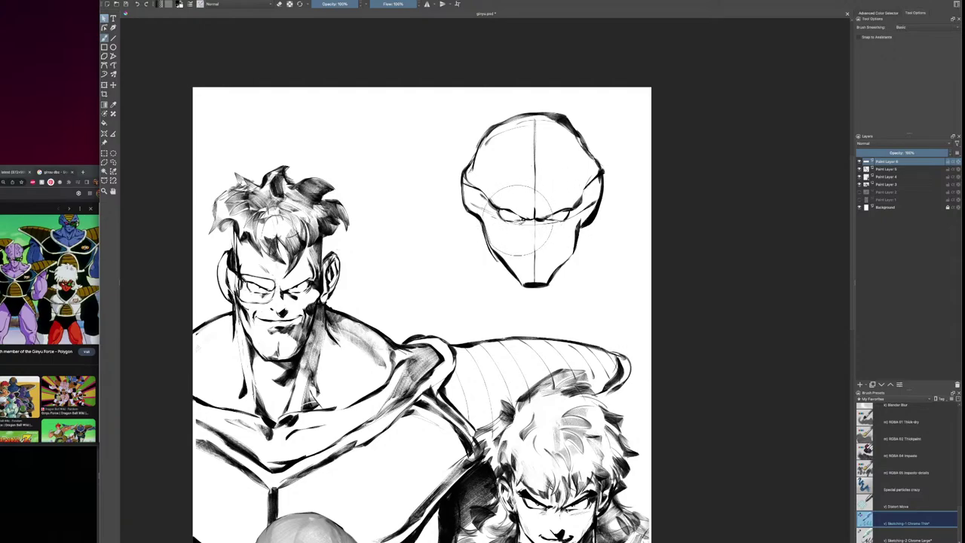
key(e)
key(e)
key(e)
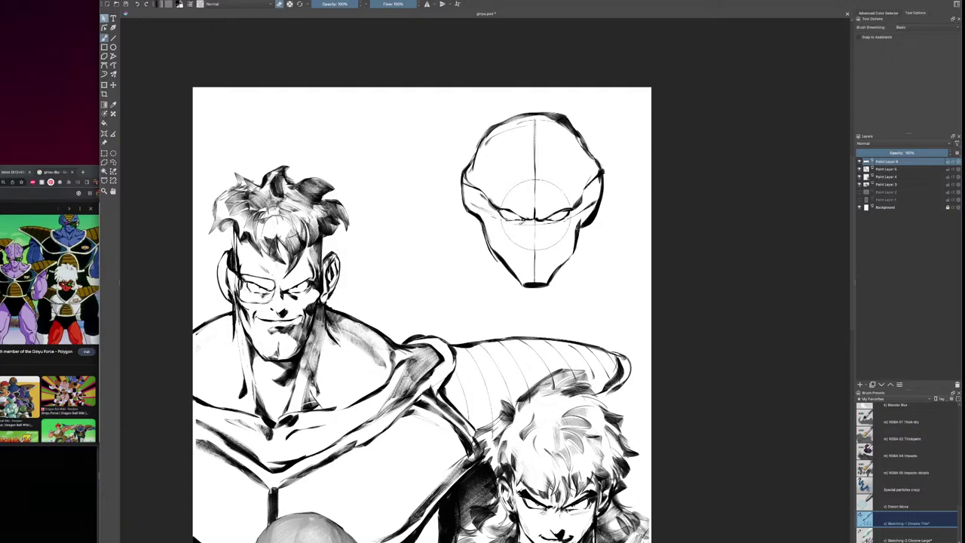
key(e)
Draw two curved forehead ridges converging between the brows, and touch up the brow and cheek lines
drag(498, 127, 528, 200)
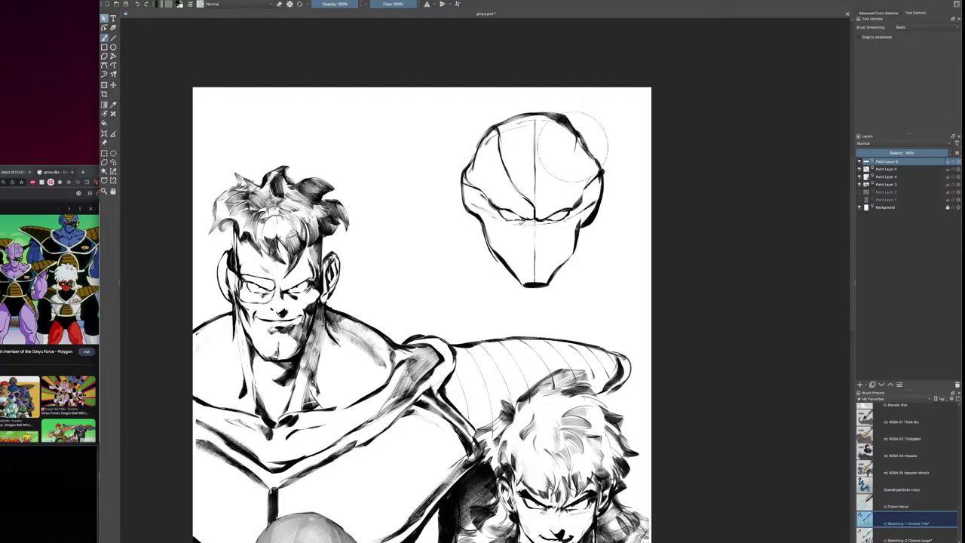
drag(578, 136, 542, 195)
key(ctrl+z)
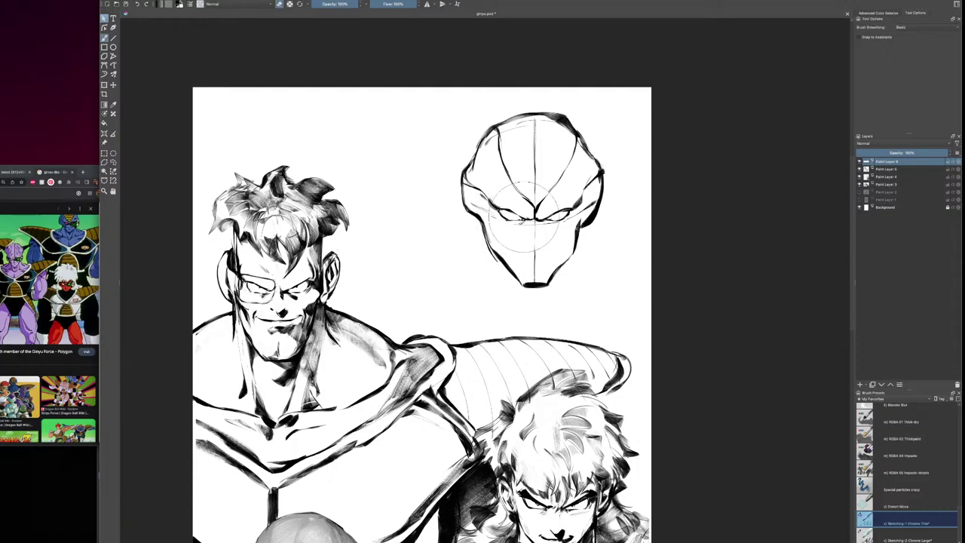
key(e)
key(e)
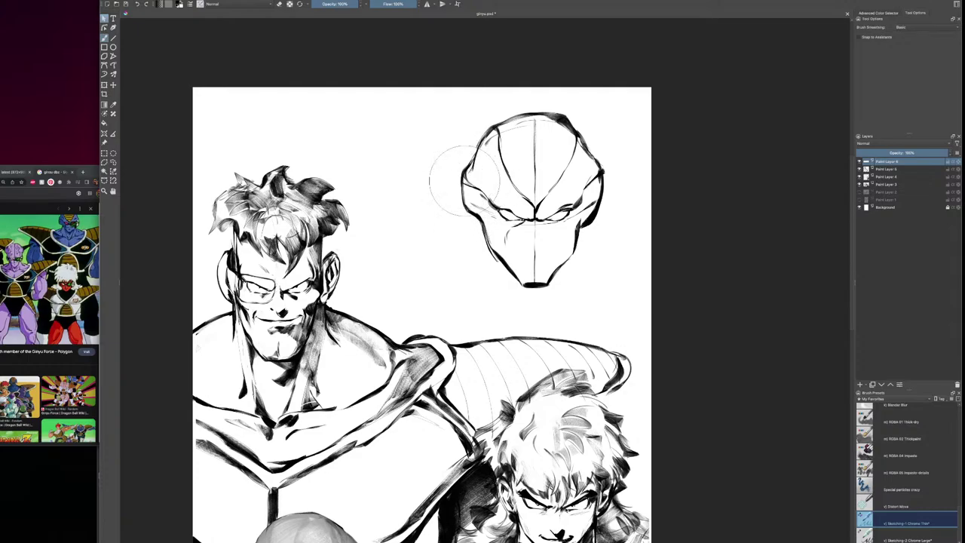
Refine the ear contour on the head's left side, thinning the thick outline with the eraser
key(e)
key(e)
drag(462, 187, 463, 204)
key(e)
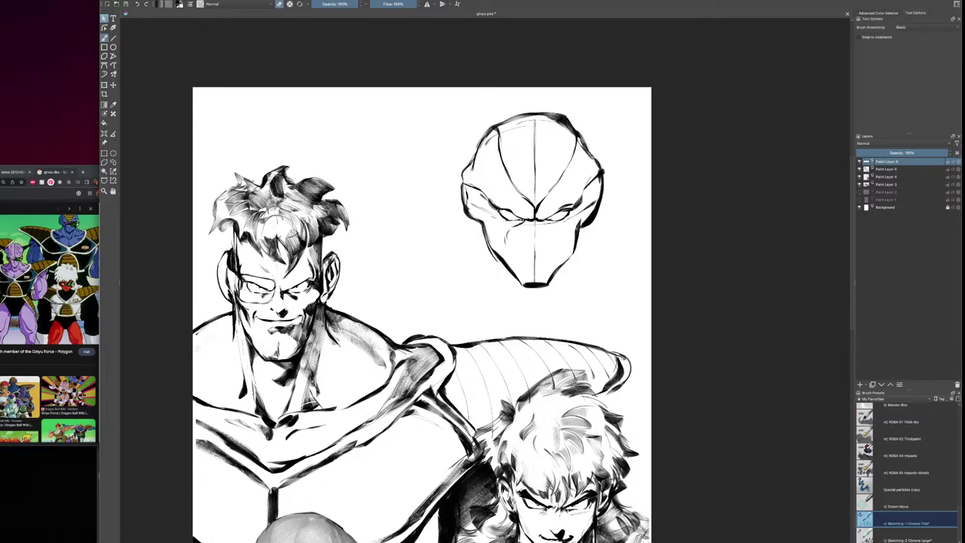
drag(476, 217, 483, 224)
Reshape the ear on the head's right side with brush and eraser, and refine the lines from temples to brows
key(e)
key(e)
drag(595, 184, 584, 226)
mouse_move(602, 189)
mouse_down()
mouse_move(594, 186)
mouse_move(587, 225)
mouse_move(602, 199)
mouse_up()
drag(602, 181, 597, 212)
key(e)
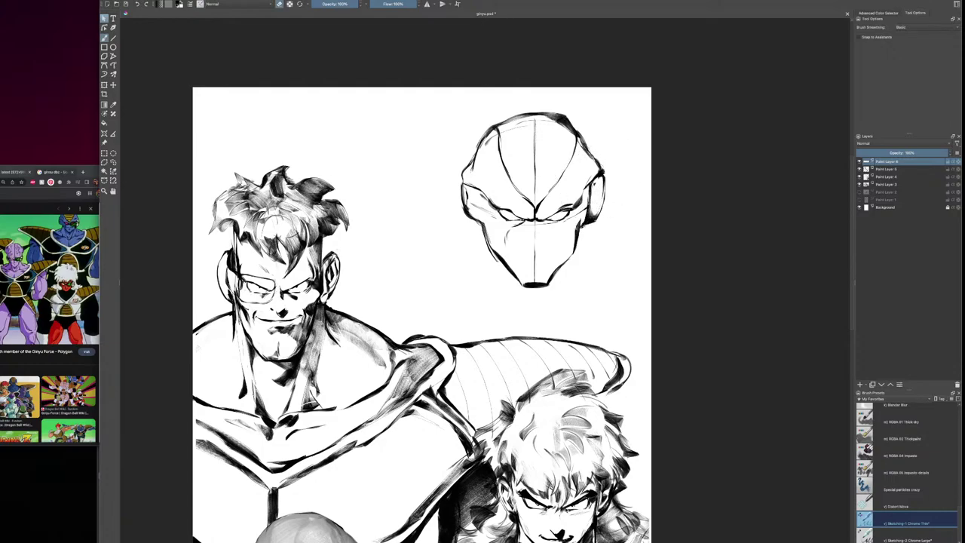
drag(603, 177, 573, 207)
key(e)
drag(499, 207, 490, 199)
Mirror the canvas view horizontally and draw a wide, closed mouth line across the new head's lower face
key(m)
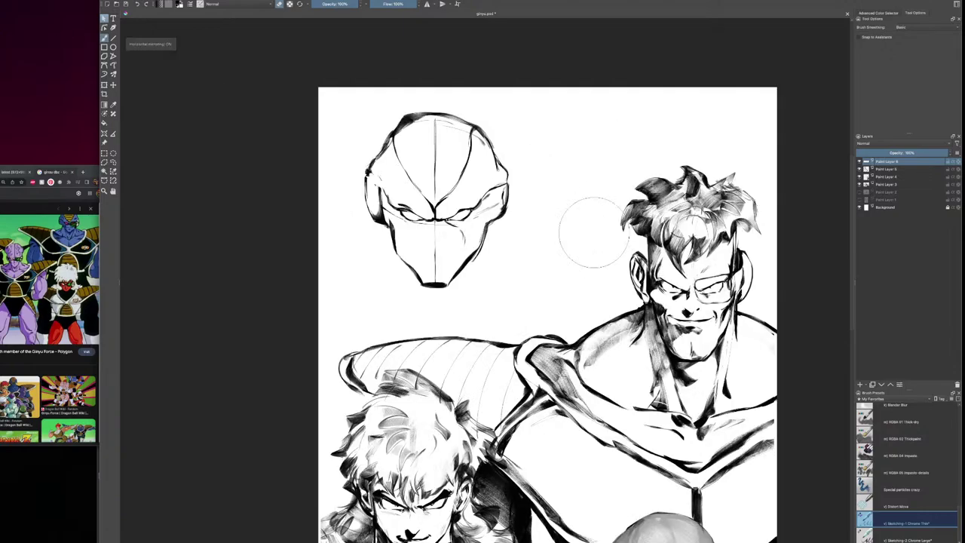
scroll(595, 232, up, 2)
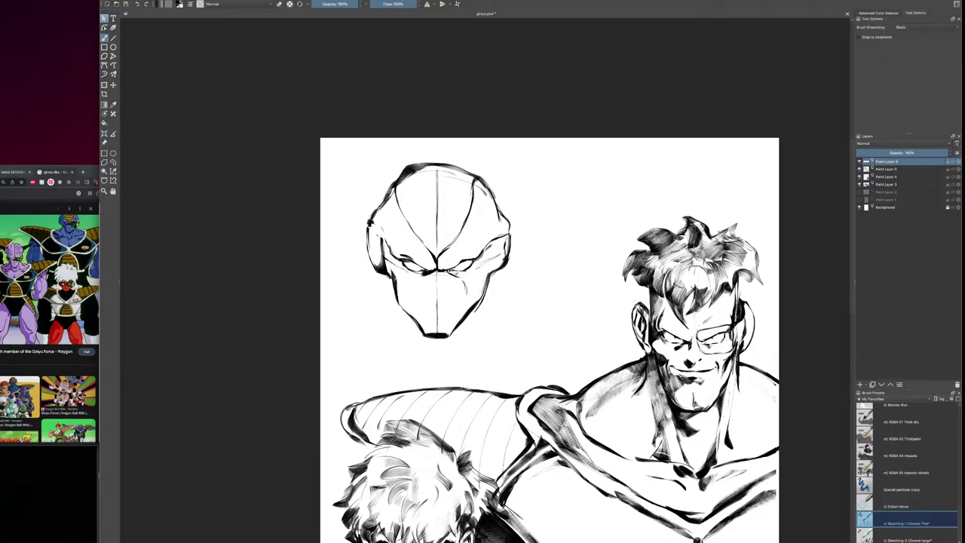
key(e)
key(e)
key(e)
key(e)
key(e)
mouse_move(433, 278)
mouse_down()
mouse_move(444, 303)
mouse_move(467, 295)
mouse_move(417, 299)
mouse_up()
key(e)
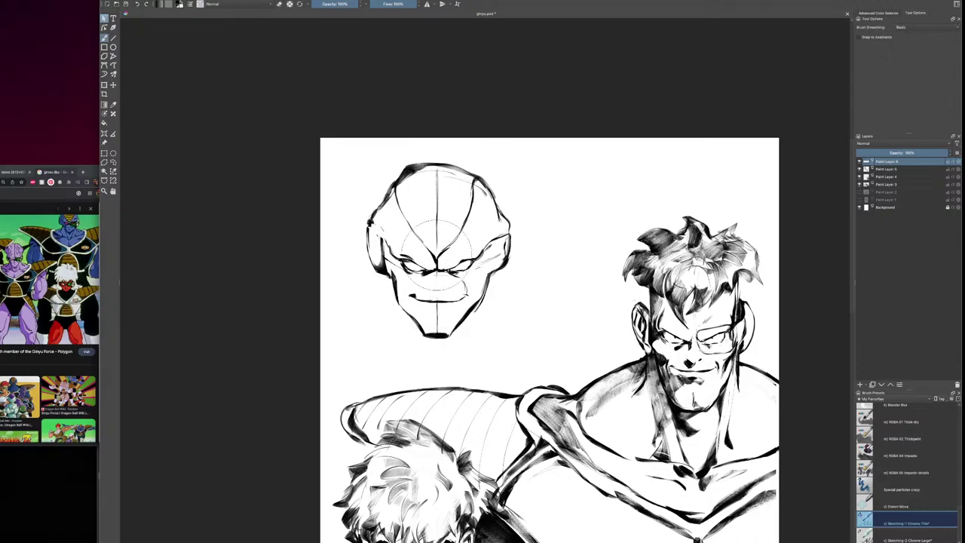
Erase the vertical centre guide between the new head's eyes and mouth
key(e)
key(e)
key(e)
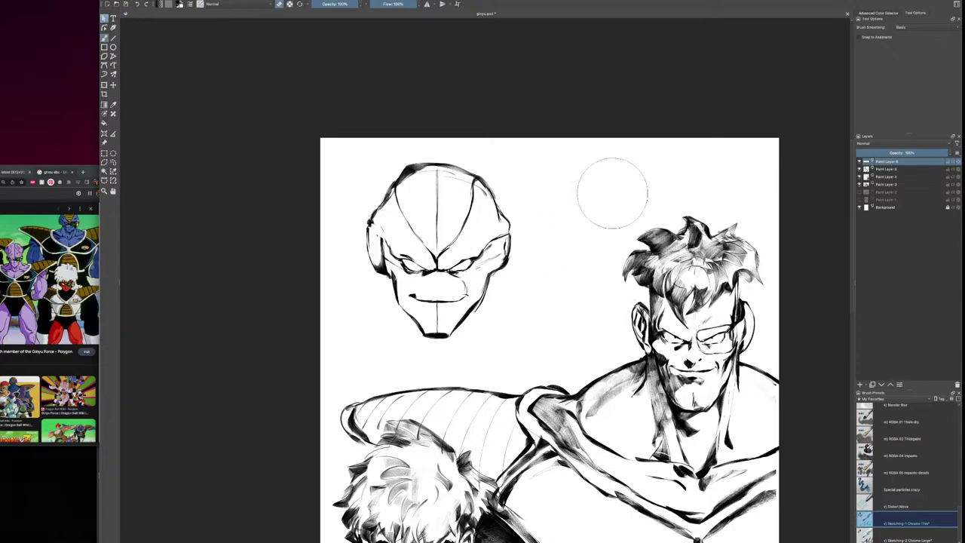
Erase the centre guide below the mouth, and ink the lower-lip crease and the cheek and chin lines
key(e)
key(e)
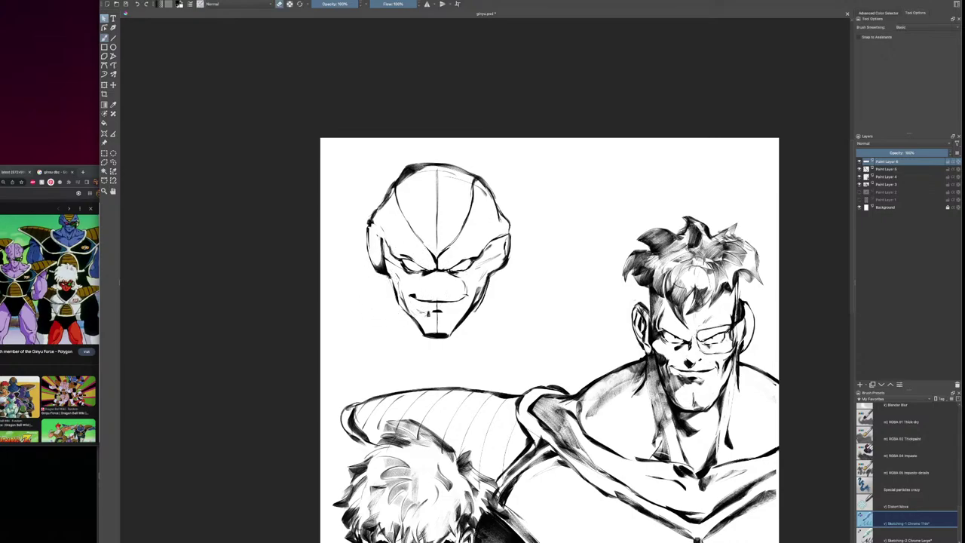
key(e)
key(e)
mouse_move(431, 311)
mouse_down()
mouse_move(459, 300)
mouse_move(447, 300)
mouse_up()
key(e)
key(e)
key(e)
key(e)
key(e)
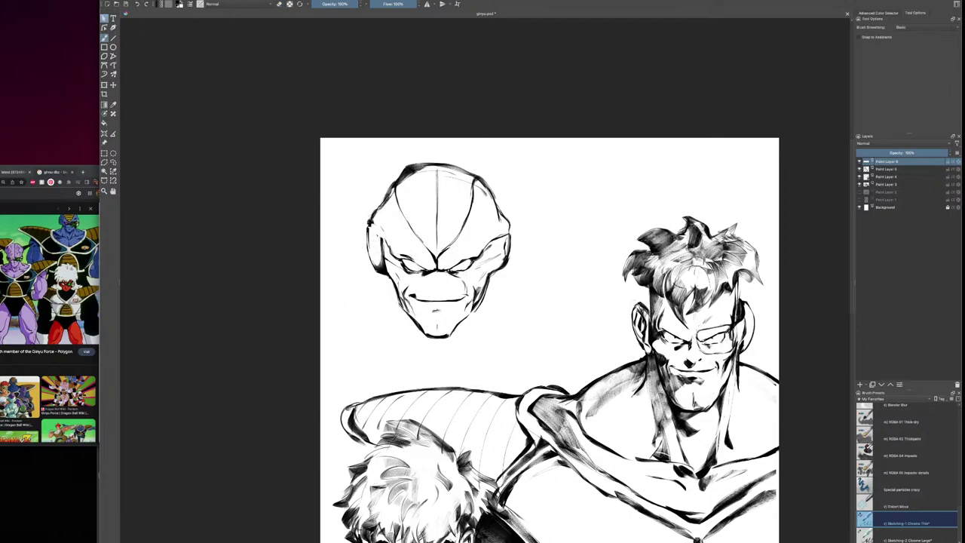
Clean up the ear contour on the head's left side and darken the shadow where the ear meets the face
key(e)
key(e)
key(e)
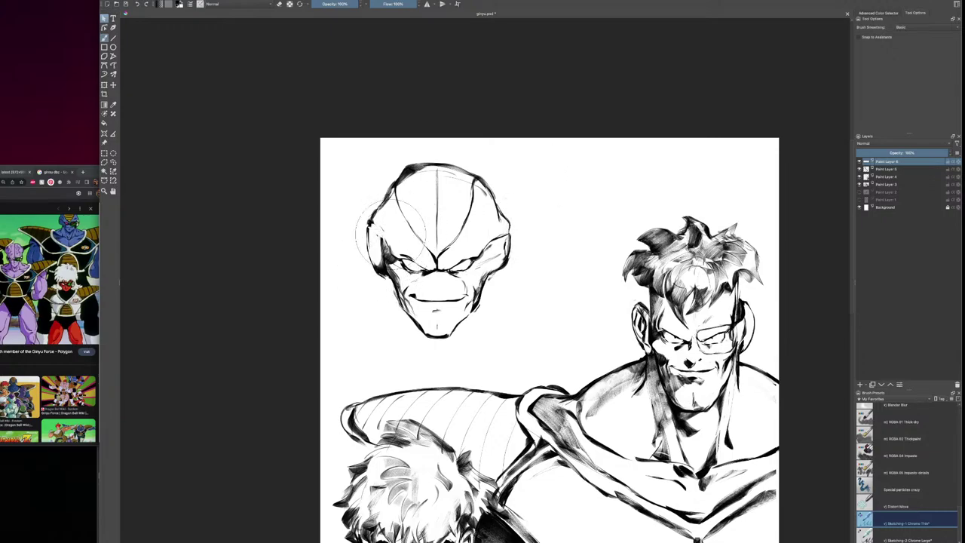
key(e)
drag(374, 261, 382, 272)
key(e)
drag(371, 224, 383, 238)
key(e)
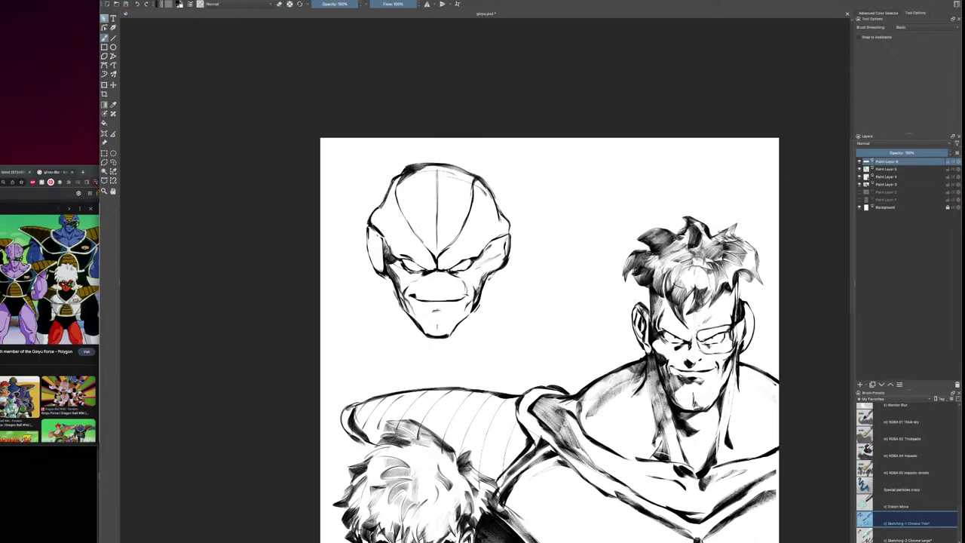
Thicken the curved lines framing the forehead crest and thin the heavy skull outline at the top with the eraser
key(e)
drag(476, 180, 474, 205)
drag(445, 252, 468, 218)
key(e)
mouse_move(442, 254)
mouse_down()
mouse_move(466, 229)
mouse_move(479, 179)
mouse_up()
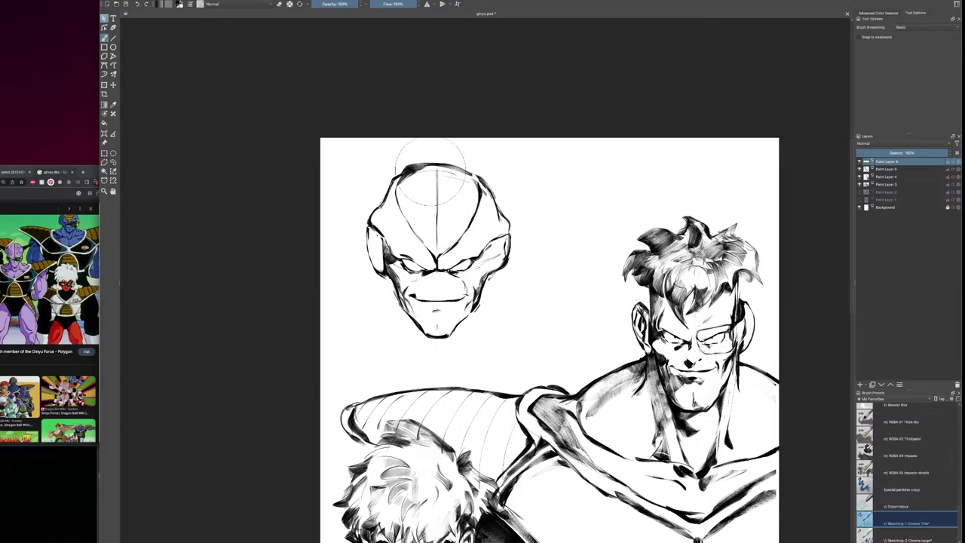
key(e)
key(e)
mouse_move(431, 251)
mouse_down()
mouse_move(397, 179)
mouse_move(428, 162)
mouse_move(485, 189)
mouse_up()
key(e)
key(ctrl+z)
key(e)
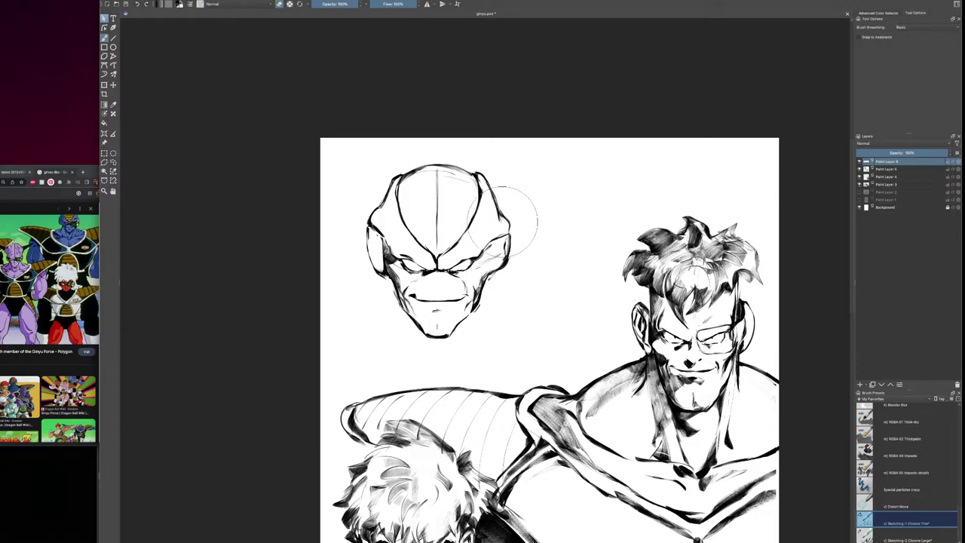
Refine the temple contours, add a dark patch on the right temple and shade the inside of the left ear
key(e)
key(e)
key(e)
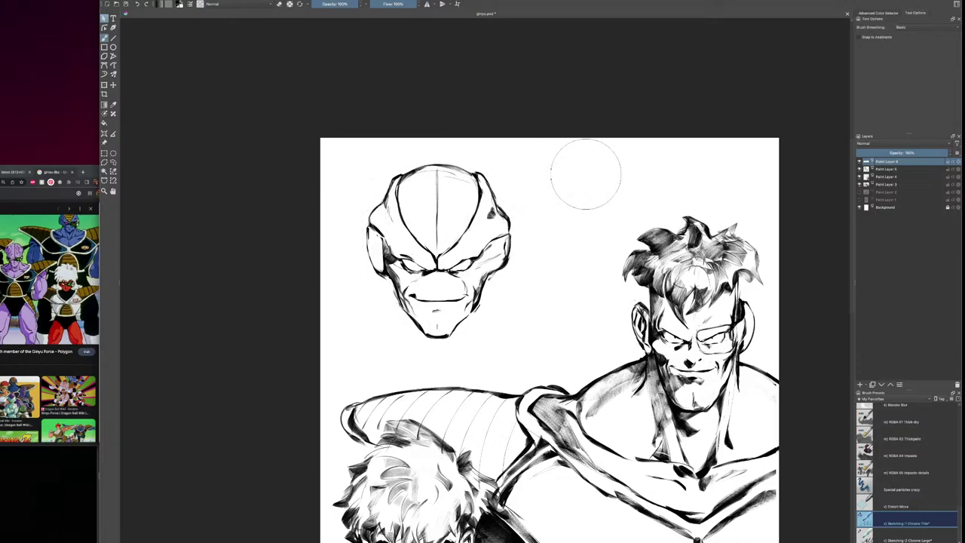
key(e)
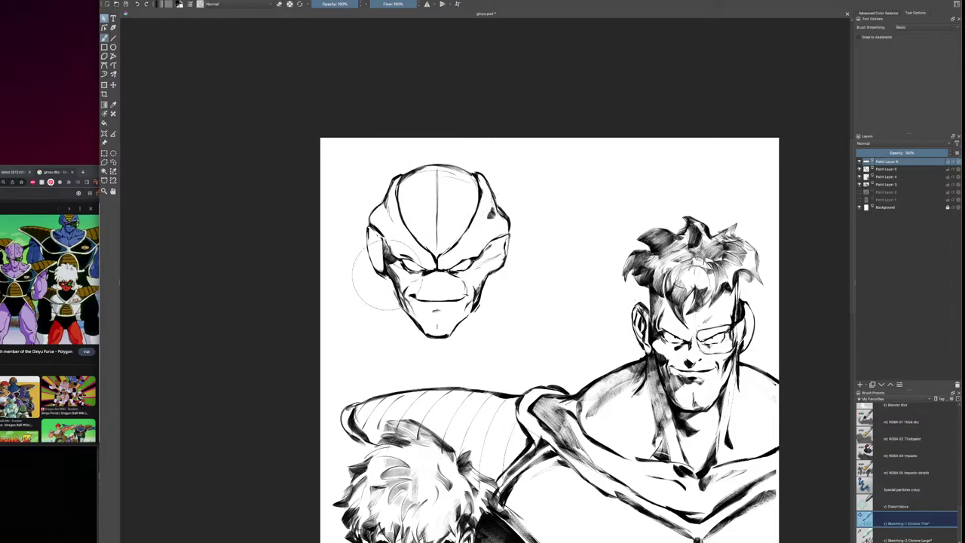
key(e)
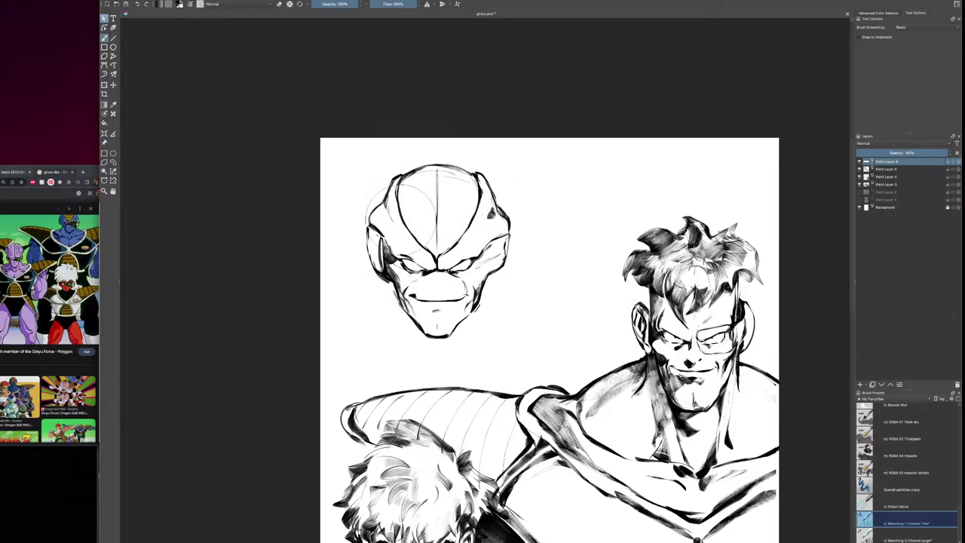
key(e)
key(e)
Show another Ginyu Force reference image in the browser and redraw the ear on the head's left side
click(19, 397)
click(18, 397)
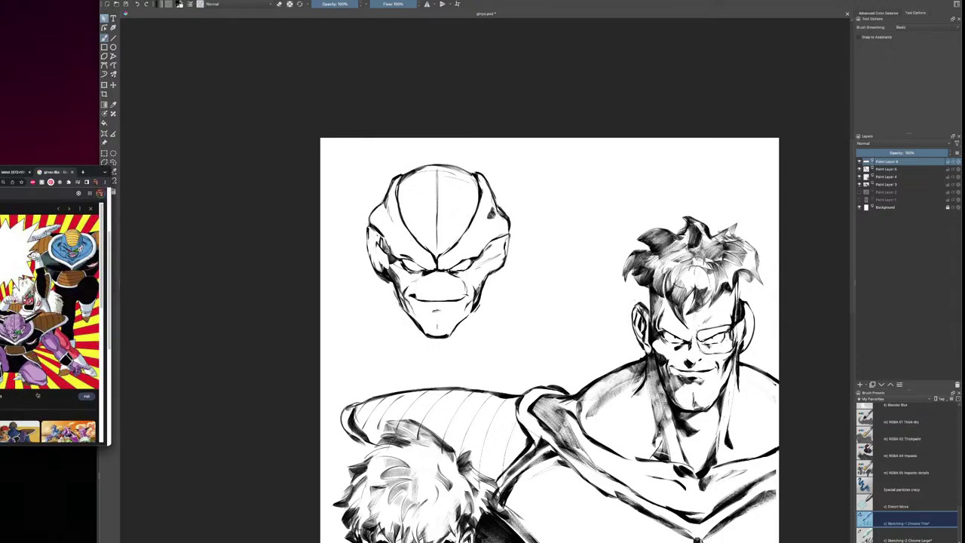
click(203, 292)
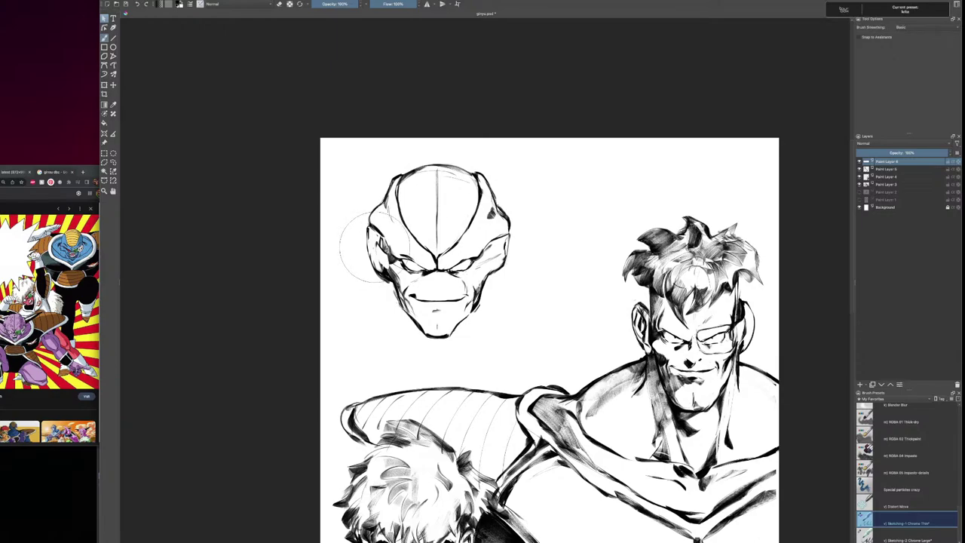
key(e)
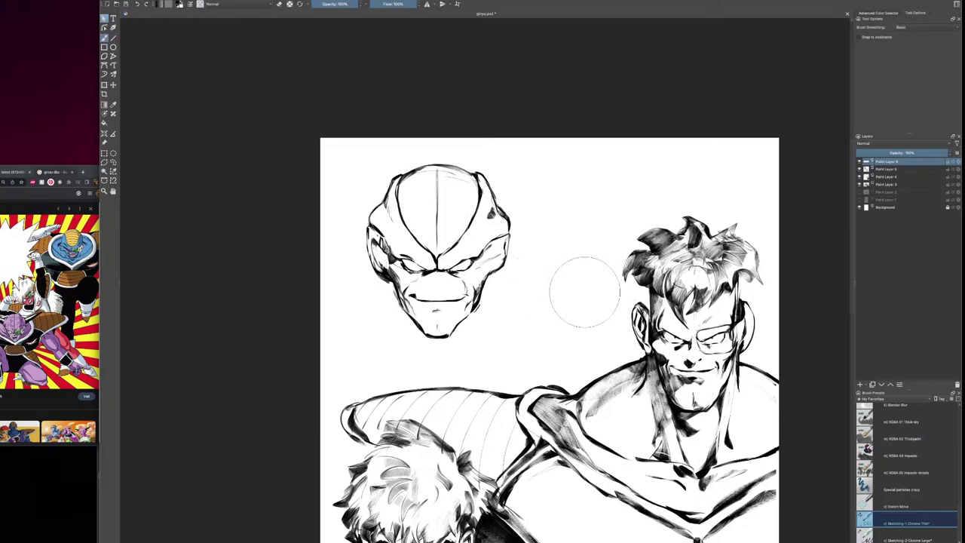
mouse_move(378, 240)
mouse_down()
mouse_move(390, 260)
mouse_move(367, 240)
mouse_move(384, 276)
mouse_up()
key(e)
key(e)
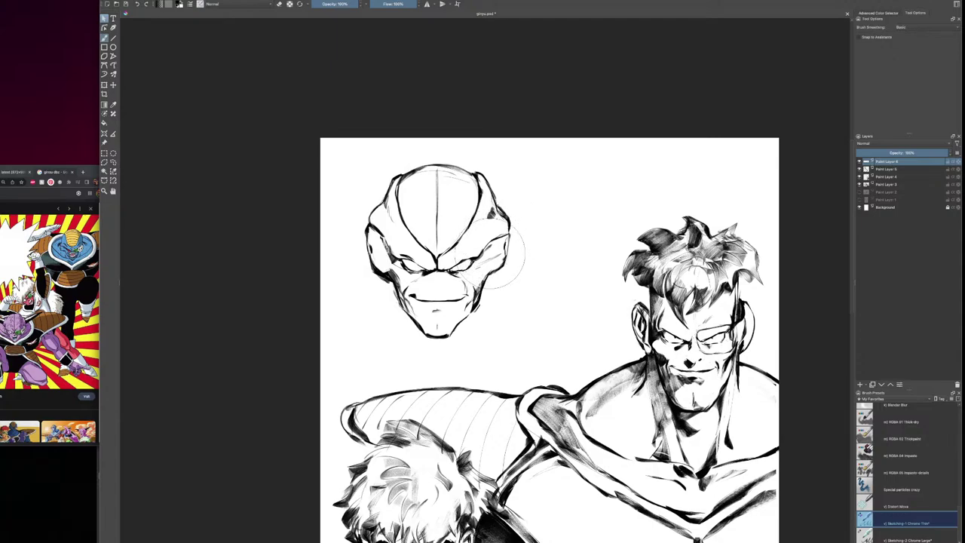
Redraw the ear on the head's right side as a scouter earpiece with a lens outline over the adjacent eye
drag(489, 241, 489, 278)
mouse_move(510, 229)
mouse_down()
mouse_move(511, 256)
mouse_move(496, 276)
mouse_up()
key(e)
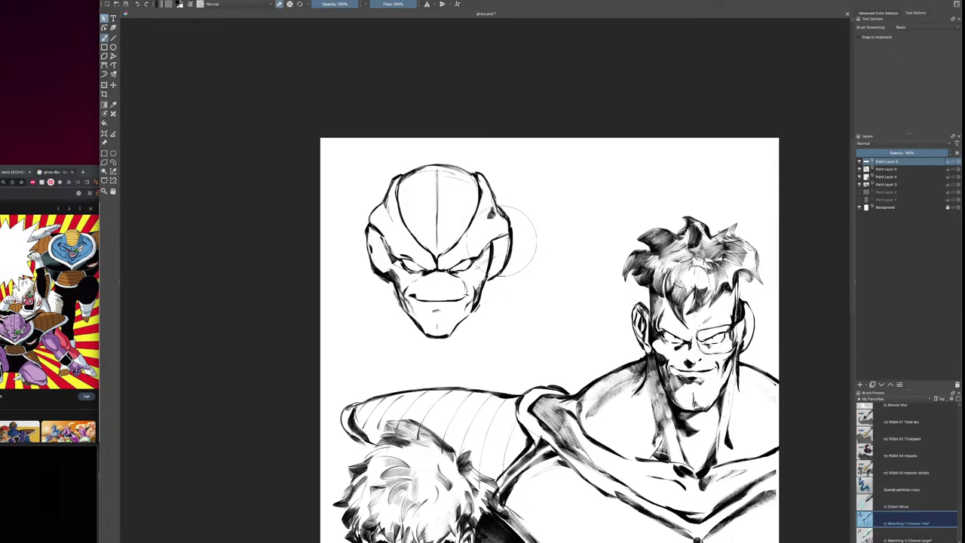
key(e)
drag(498, 247, 493, 254)
drag(501, 245, 488, 270)
key(e)
key(e)
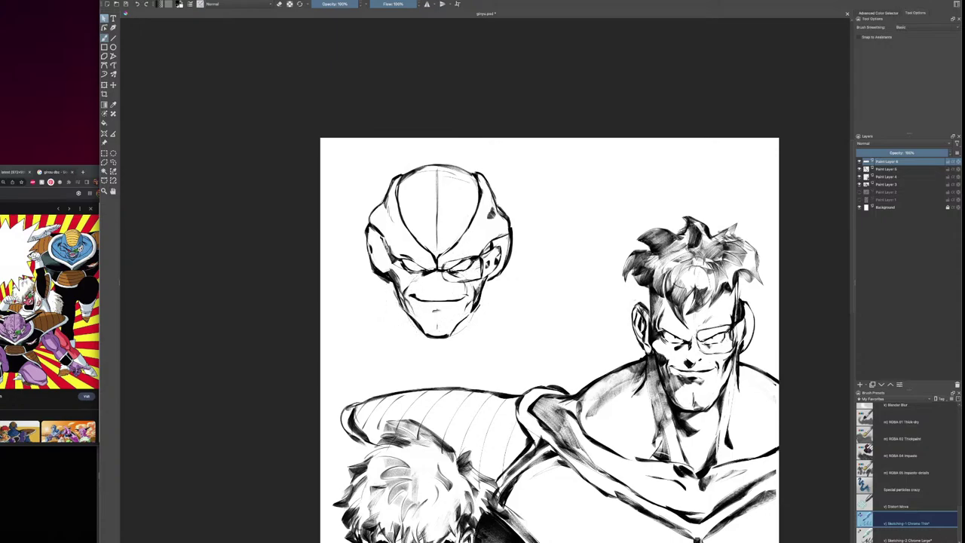
Clean up the jaw outline on both sides and add shading around the left eye
key(e)
drag(488, 306, 469, 330)
drag(386, 297, 398, 318)
key(e)
key(e)
drag(390, 260, 398, 266)
Draw curved horizontal bands across the forehead crest, shade its left edge and erase the centre guide between the bands
key(e)
key(e)
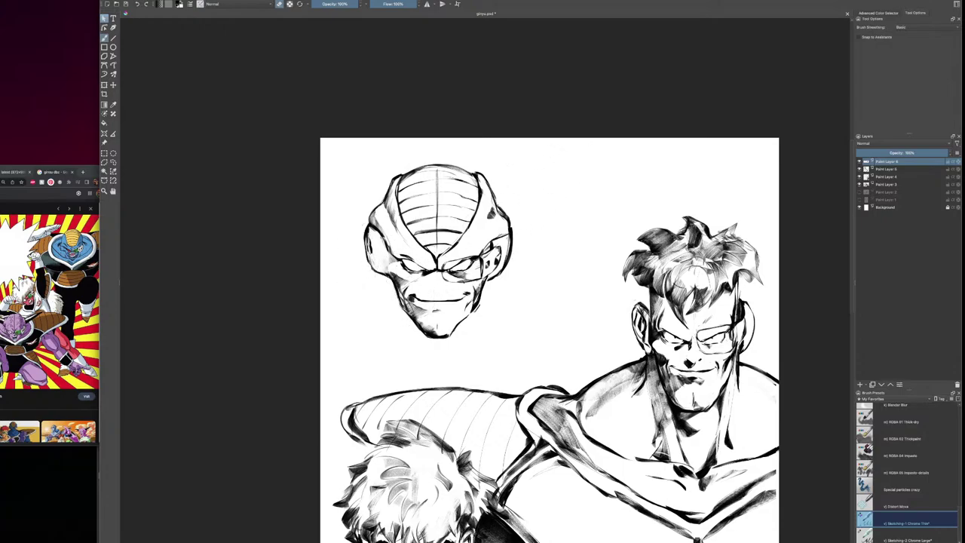
key(e)
key(e)
key(e)
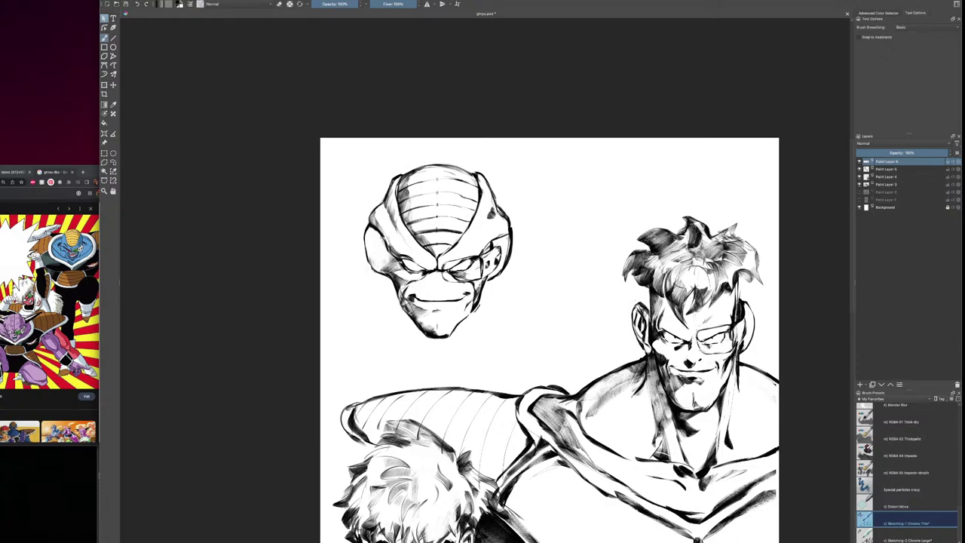
Hatch the ear on the head's left side and add a shadow below the lower lip
drag(376, 250, 368, 234)
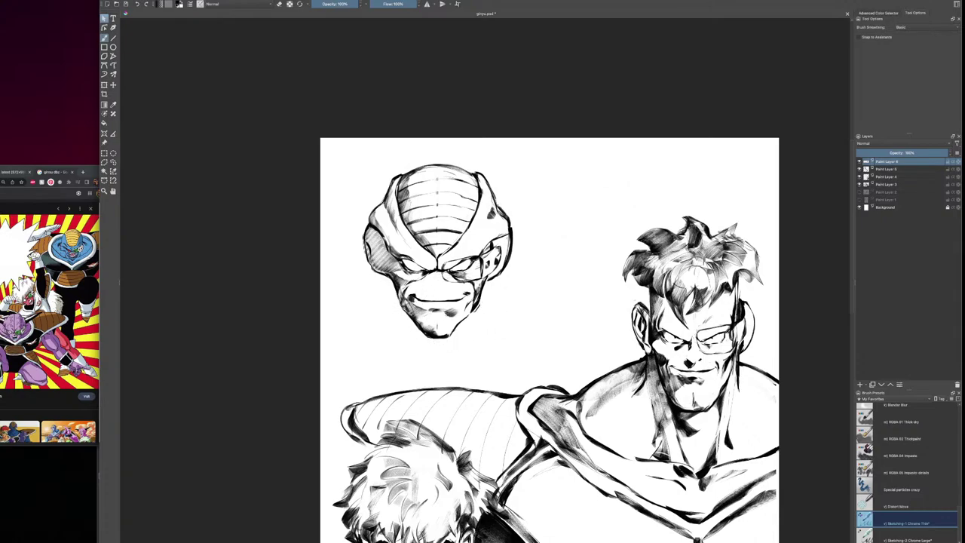
key(e)
drag(453, 317, 445, 314)
Switch to a different group reference image and draw the left shoulder slope and the start of the neck's right side
click(24, 431)
click(24, 432)
click(234, 302)
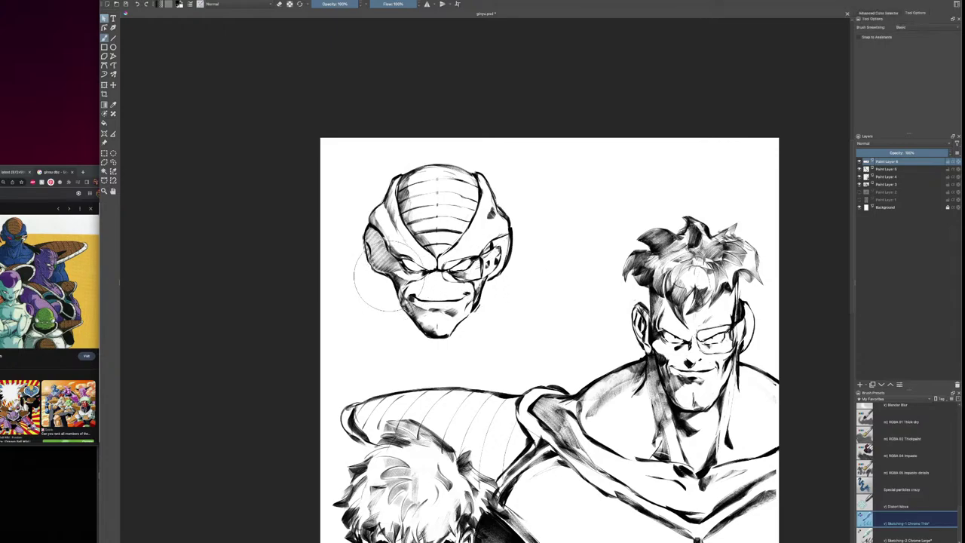
drag(388, 276, 385, 298)
key(ctrl+z)
key(])
drag(388, 285, 344, 322)
drag(485, 279, 485, 296)
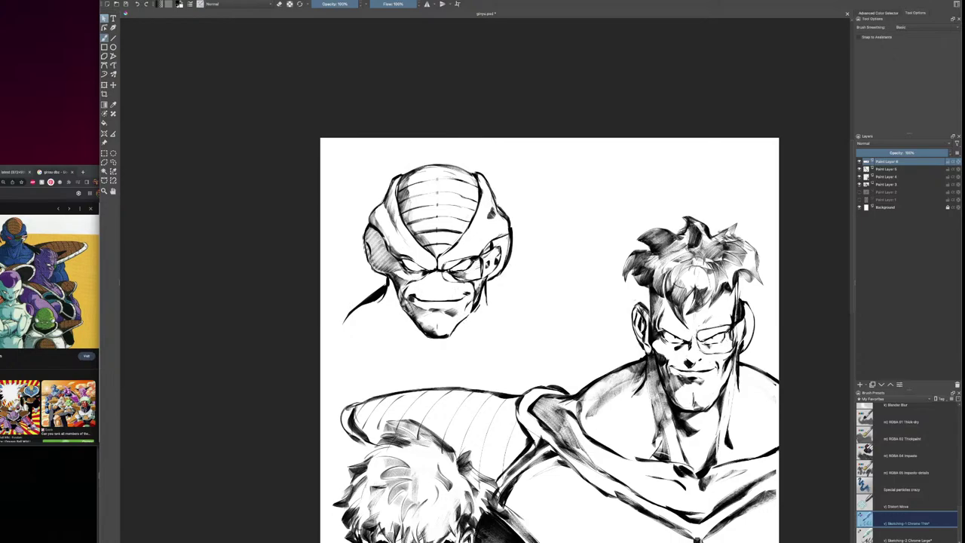
Draw both sides of the neck down from the jaw and shade the neck beneath the chin with dark strokes
drag(389, 300, 407, 368)
drag(485, 295, 474, 374)
mouse_move(407, 365)
mouse_down()
mouse_move(403, 382)
mouse_move(445, 362)
mouse_move(435, 347)
mouse_move(421, 348)
mouse_move(389, 282)
mouse_up()
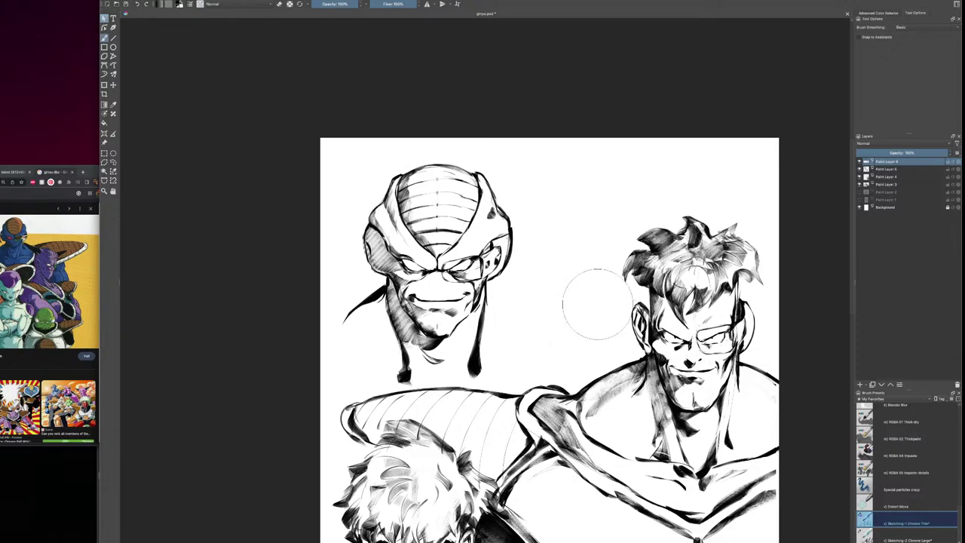
mouse_move(417, 344)
mouse_down()
mouse_move(409, 362)
mouse_move(432, 348)
mouse_move(427, 365)
mouse_move(414, 339)
mouse_up()
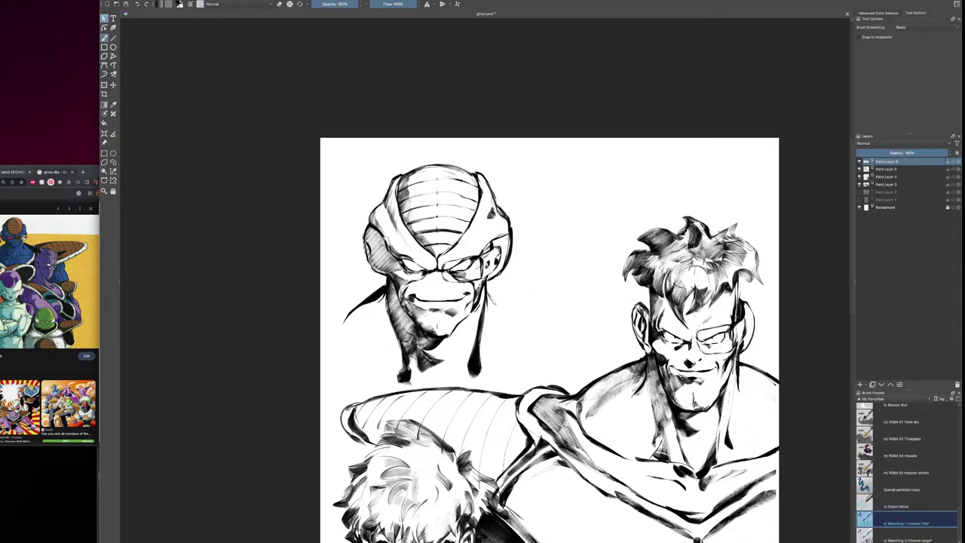
Draw the right shoulder slope, extend the left one to the canvas edge and add the wide V-shaped armour neckline
drag(489, 296, 546, 340)
drag(545, 337, 553, 341)
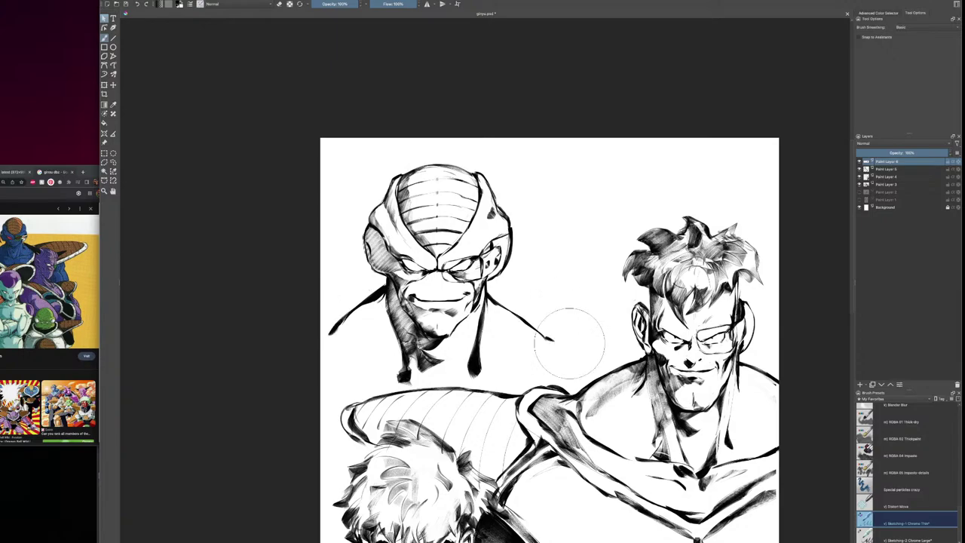
drag(387, 207, 382, 228)
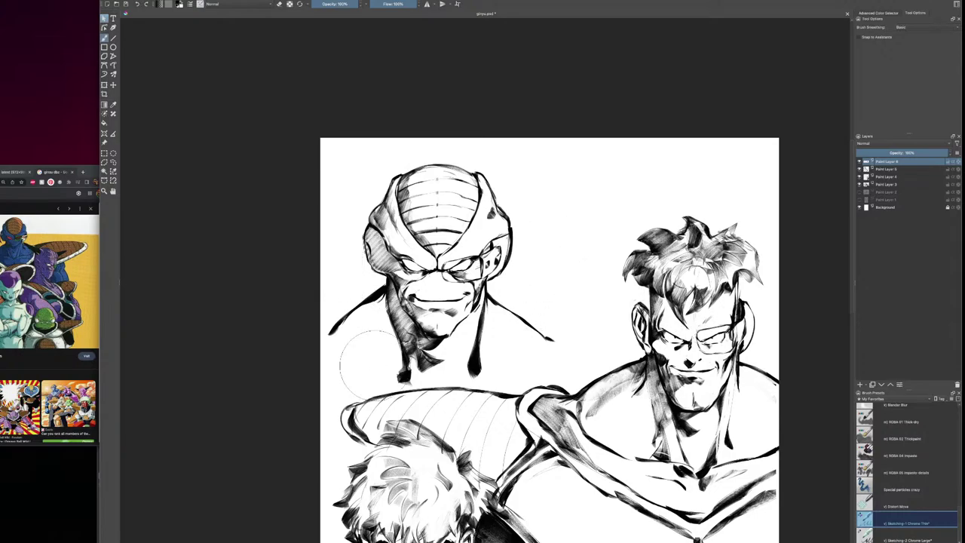
drag(332, 330, 322, 338)
drag(319, 377, 387, 392)
drag(562, 357, 432, 411)
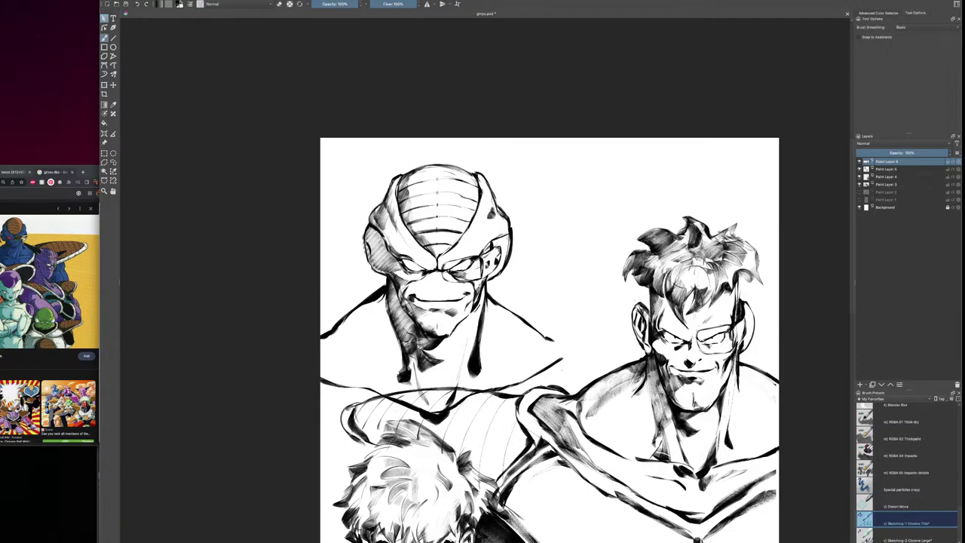
Darken the neck muscles and shade the left trapezius and collarbone area down to the neckline
drag(401, 376, 390, 388)
drag(400, 350, 392, 386)
drag(395, 327, 392, 387)
drag(384, 296, 346, 325)
drag(385, 297, 328, 338)
mouse_move(375, 330)
mouse_down()
mouse_move(367, 343)
mouse_move(387, 336)
mouse_move(375, 354)
mouse_move(327, 372)
mouse_up()
drag(350, 332, 325, 364)
drag(381, 340, 350, 357)
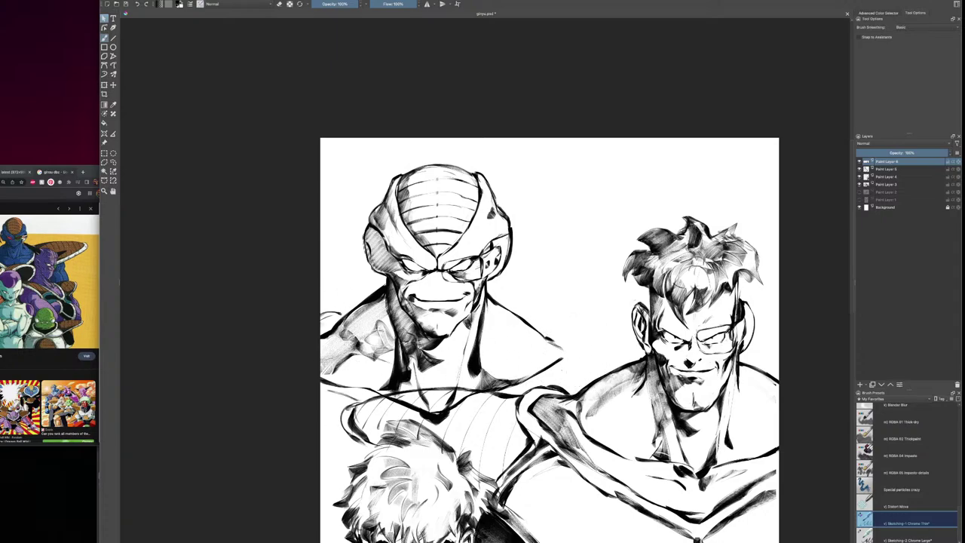
Draw the curved armour strap over the right shoulder and the matching edge on the left, darkening the strap's upper contour
drag(341, 314, 322, 328)
mouse_move(543, 328)
mouse_down()
mouse_move(563, 344)
mouse_move(533, 325)
mouse_move(574, 330)
mouse_move(589, 347)
mouse_move(567, 382)
mouse_up()
drag(556, 386, 595, 361)
mouse_move(594, 353)
mouse_down()
mouse_move(578, 390)
mouse_move(591, 382)
mouse_up()
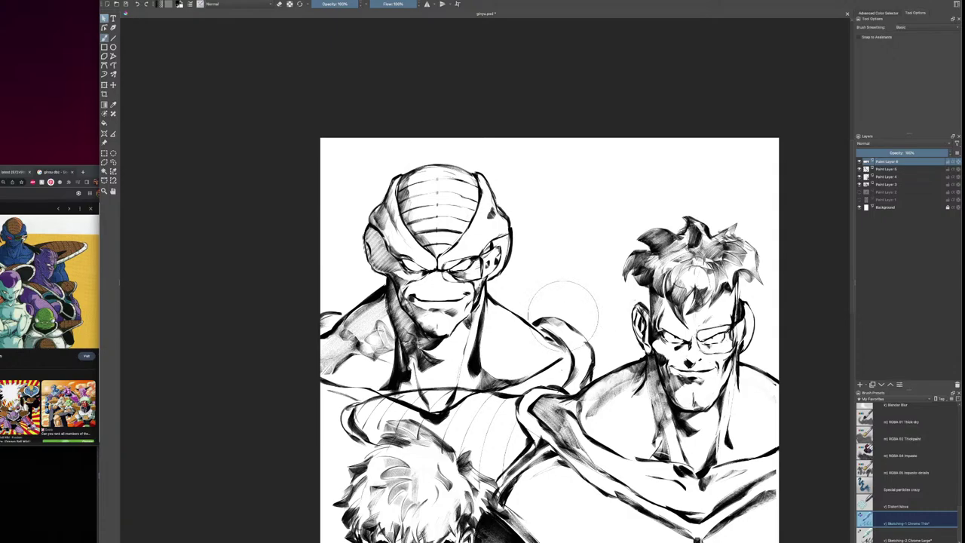
drag(558, 317, 528, 318)
mouse_move(553, 315)
mouse_down()
mouse_move(524, 321)
mouse_move(554, 325)
mouse_up()
drag(528, 321, 559, 346)
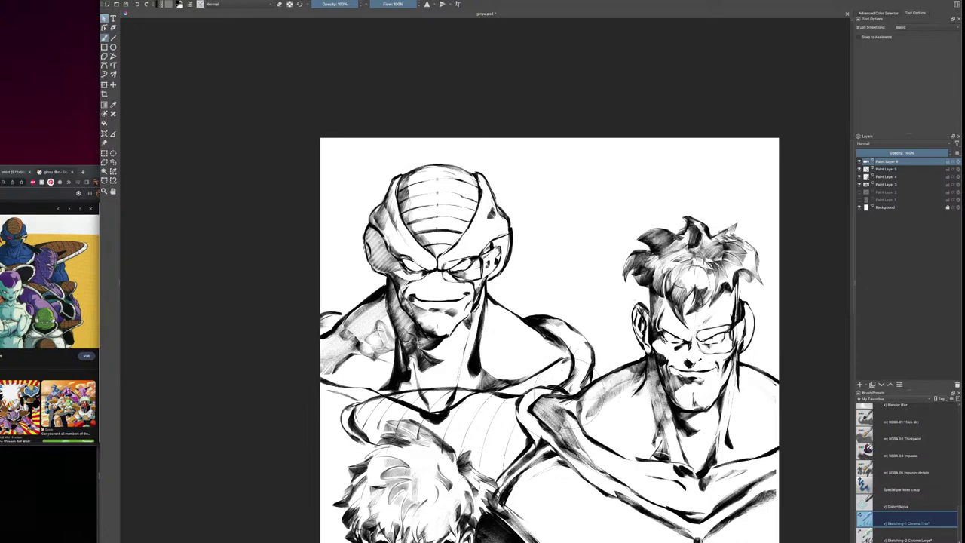
Draw the right shoulder pad's top edge running behind the spiky-haired figure and out to the canvas border
key(minus)
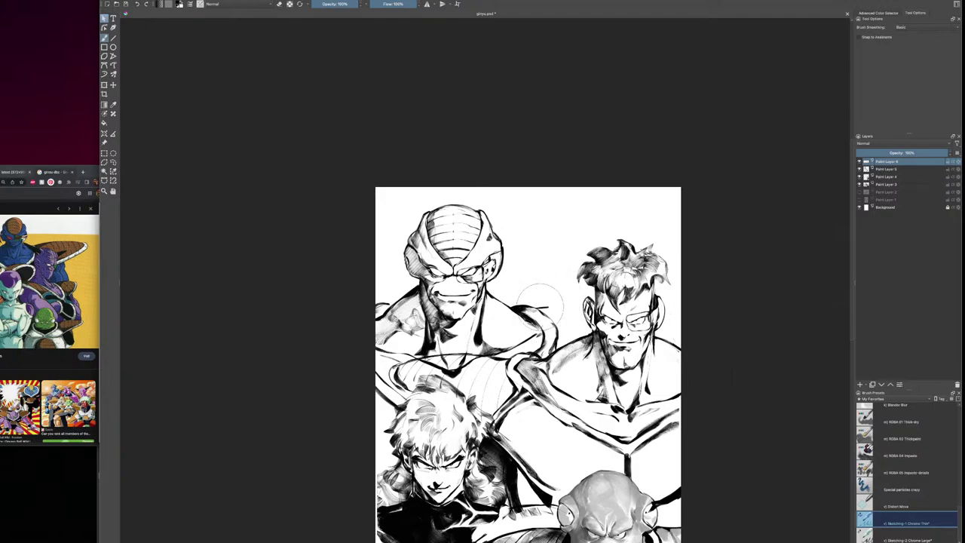
drag(541, 306, 590, 299)
drag(673, 310, 681, 316)
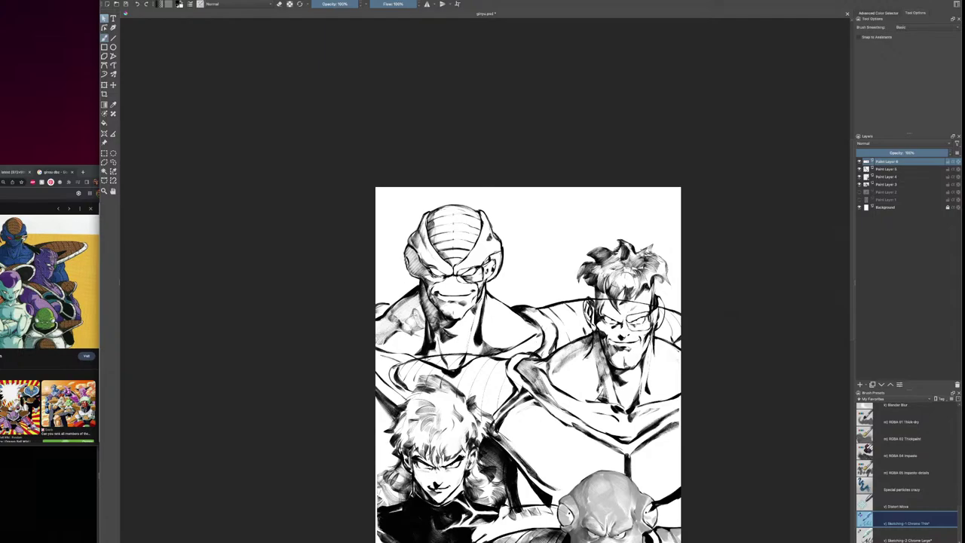
Show Paint Layer 2, then scale the new figure on Paint Layer 6 down slightly and move it to the canvas's upper edge
key(minus)
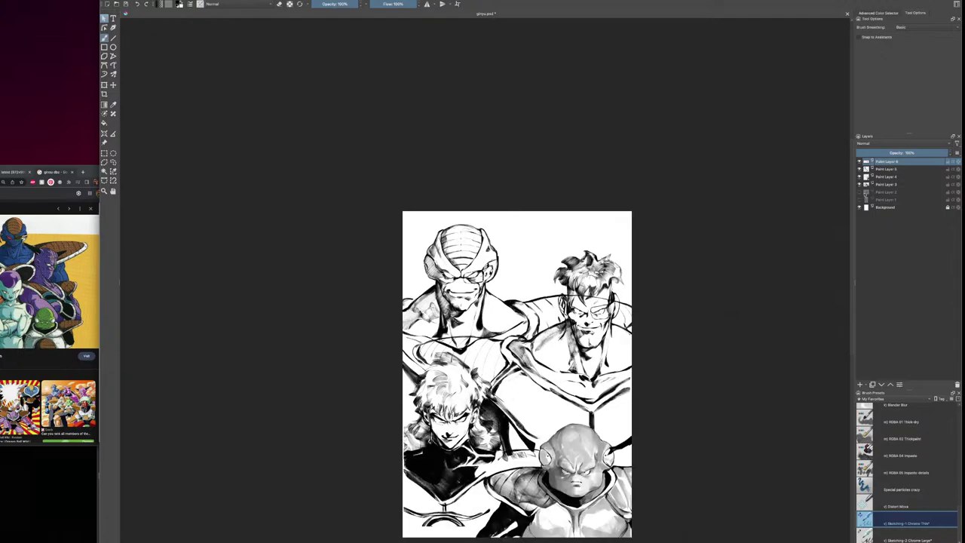
click(860, 192)
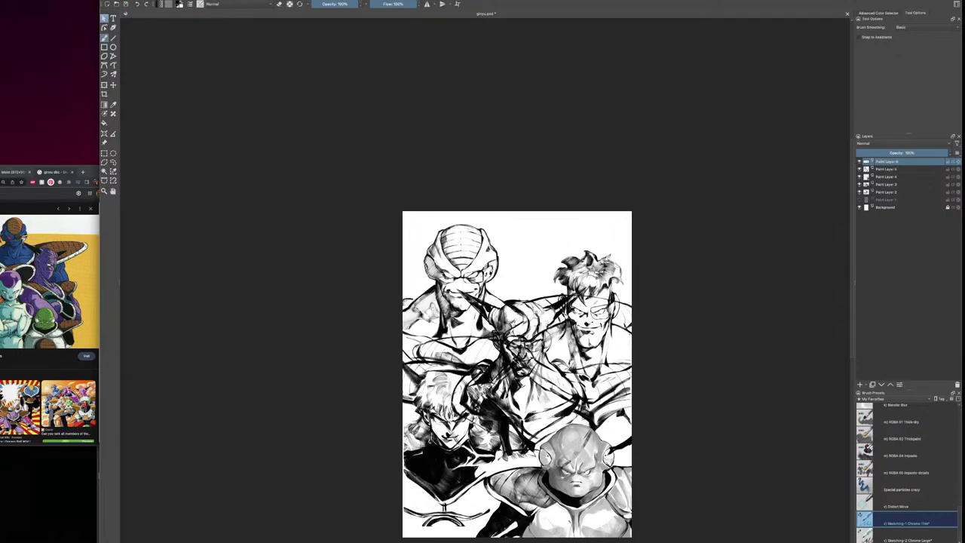
key(ctrl+t)
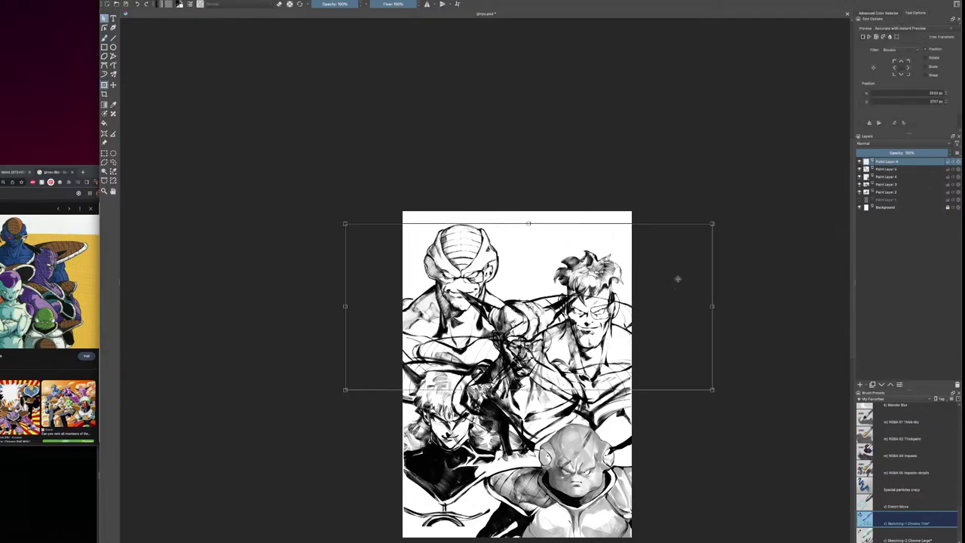
drag(713, 223, 671, 242)
drag(614, 282, 640, 265)
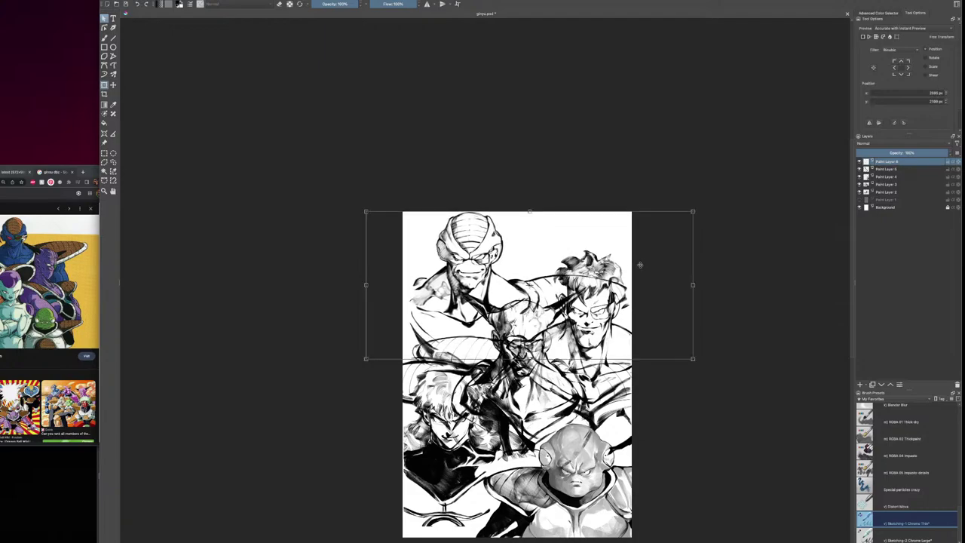
key(Return)
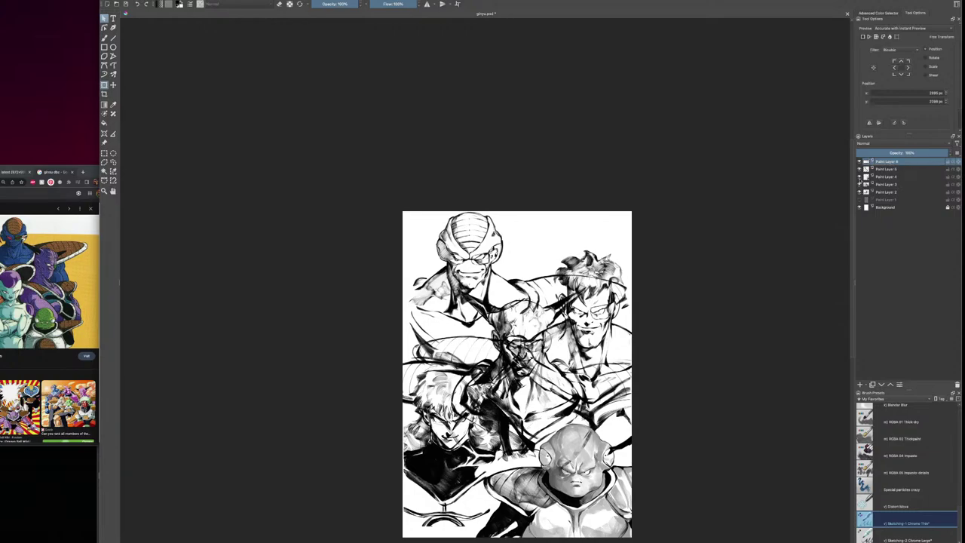
Check which figure sits on each layer by toggling the visibility of Paint Layers 4, 3, 2 and 5
click(860, 178)
click(860, 178)
click(859, 185)
click(860, 185)
click(860, 192)
click(860, 192)
drag(709, 342, 621, 284)
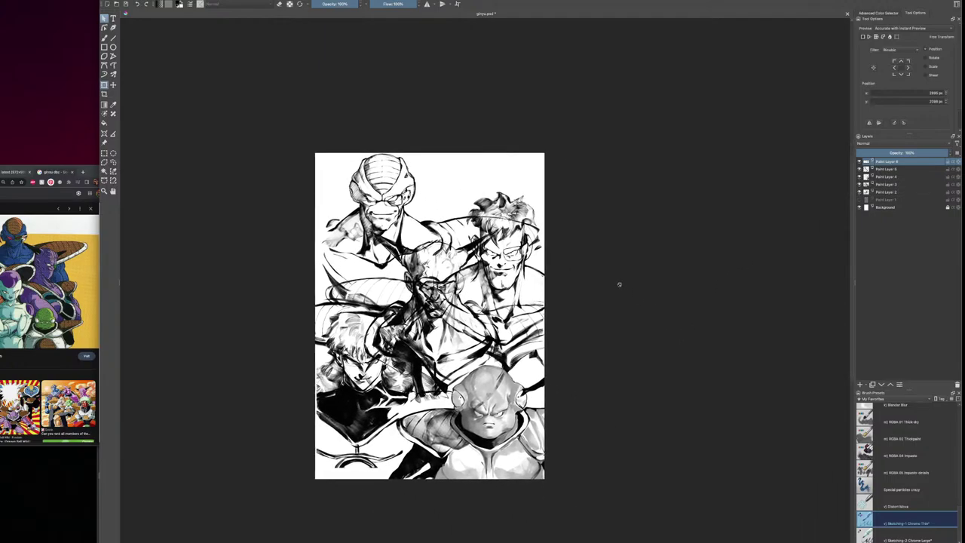
click(860, 170)
click(859, 169)
Move the spiky-haired figure with glasses on Paint Layer 5 slightly toward the canvas's left side
click(888, 170)
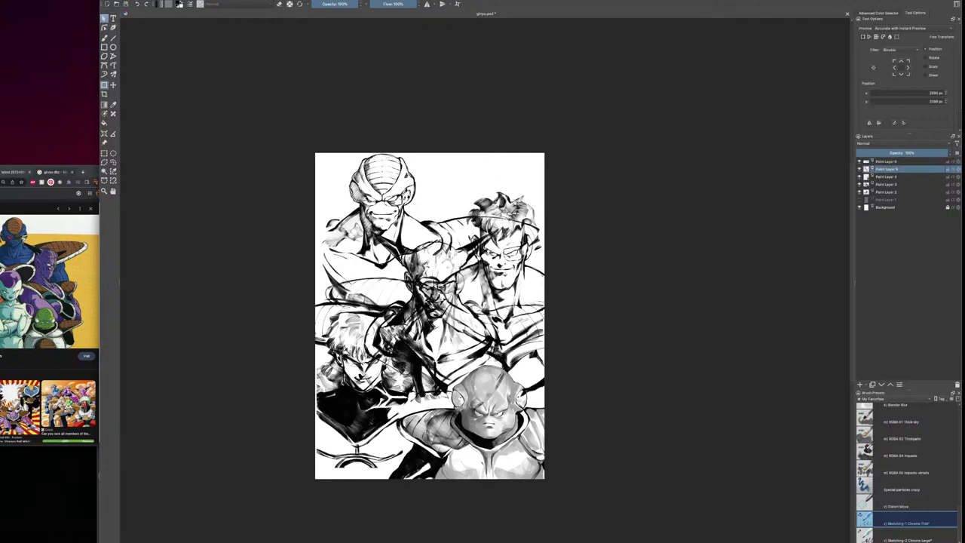
click(113, 85)
drag(526, 284, 544, 264)
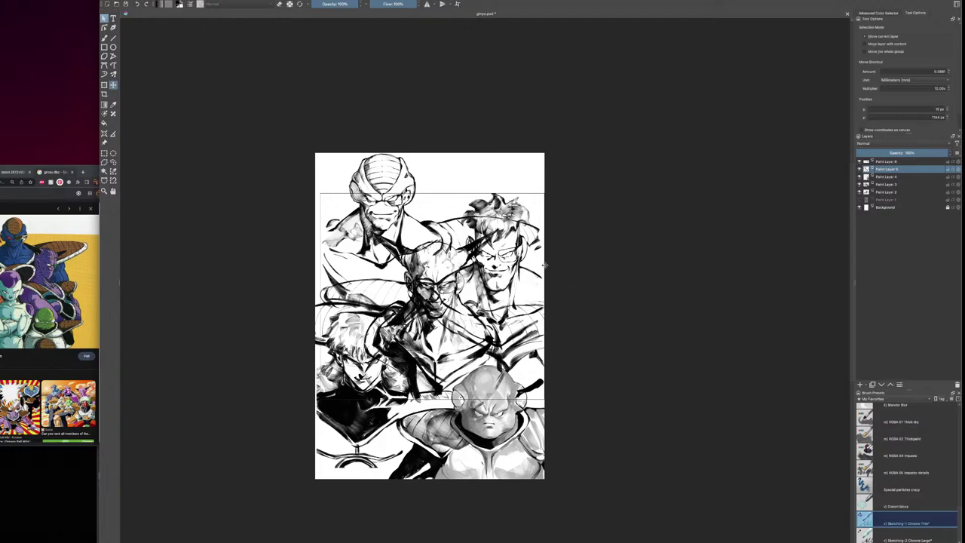
Select Paint Layers 5 and 2 together and move the glasses-wearing figure and the horned central figure slightly up and left
super+click(880, 186)
click(860, 185)
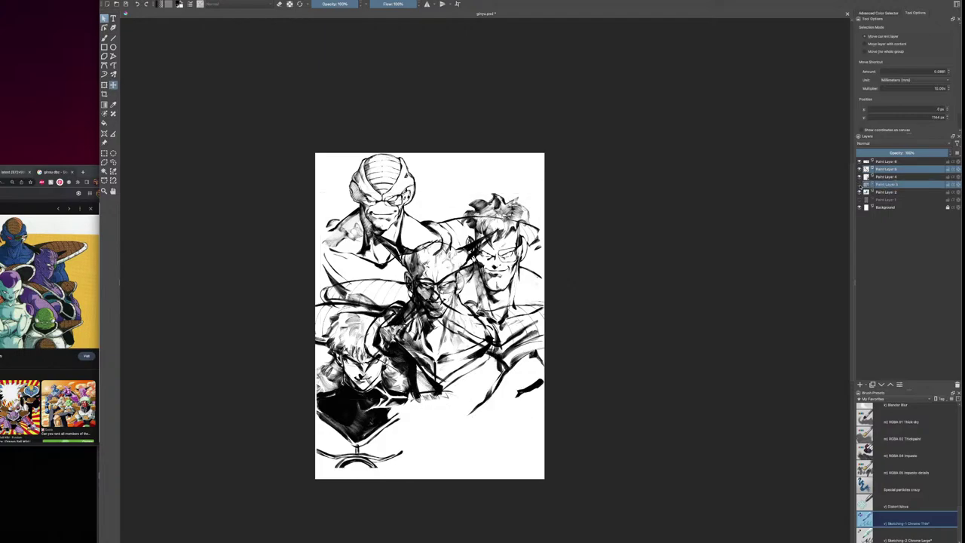
click(860, 184)
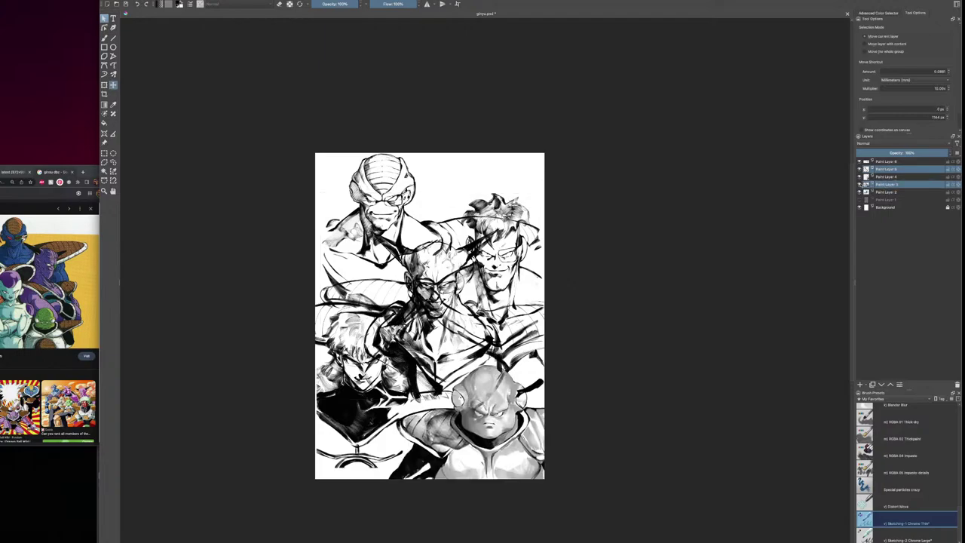
ctrl+click(881, 185)
ctrl+click(880, 193)
mouse_move(524, 305)
mouse_down()
mouse_move(520, 292)
mouse_move(522, 324)
mouse_move(521, 304)
mouse_up()
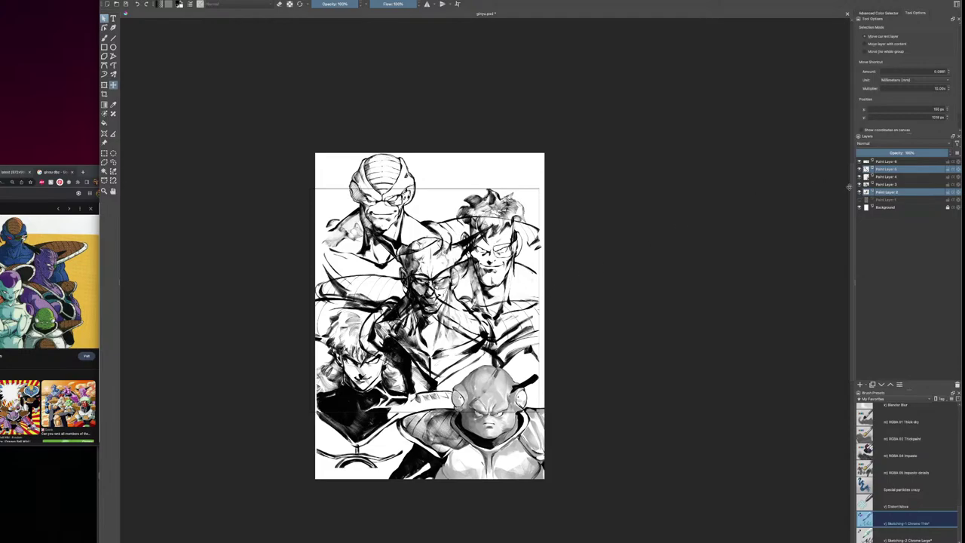
On Paint Layer 6, extend the topmost figure's shoulder armour outlines to both side edges of the canvas and clean up with the eraser
click(877, 176)
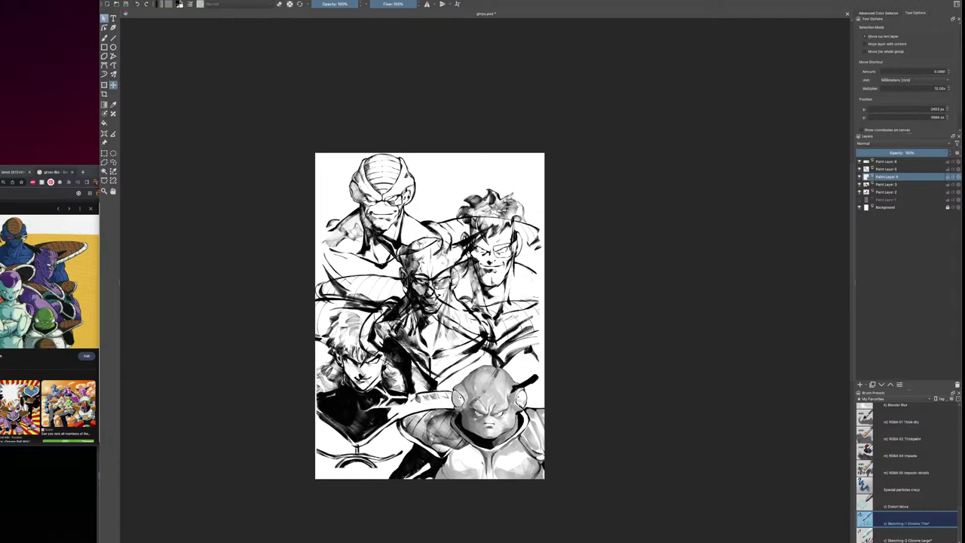
key(super+Tab)
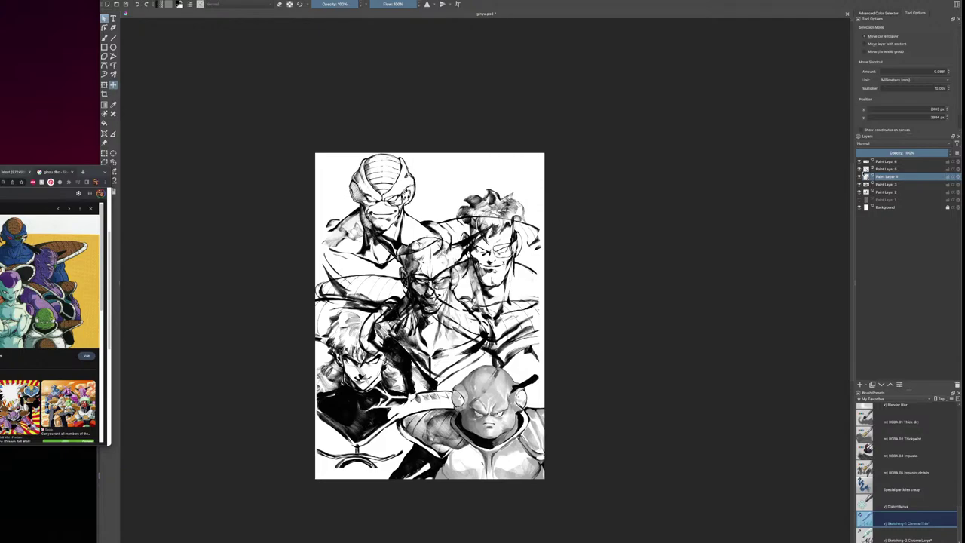
click(861, 177)
click(862, 177)
click(862, 161)
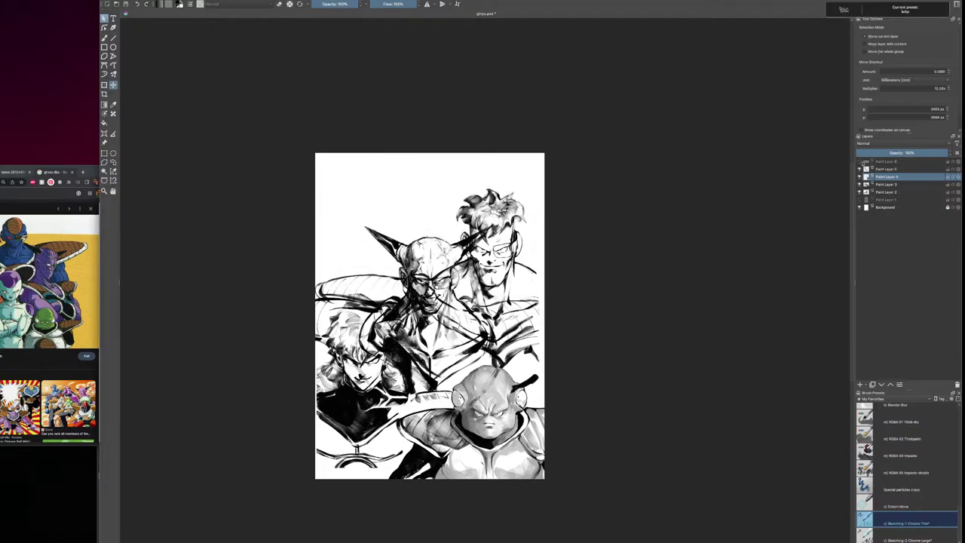
click(886, 162)
click(862, 161)
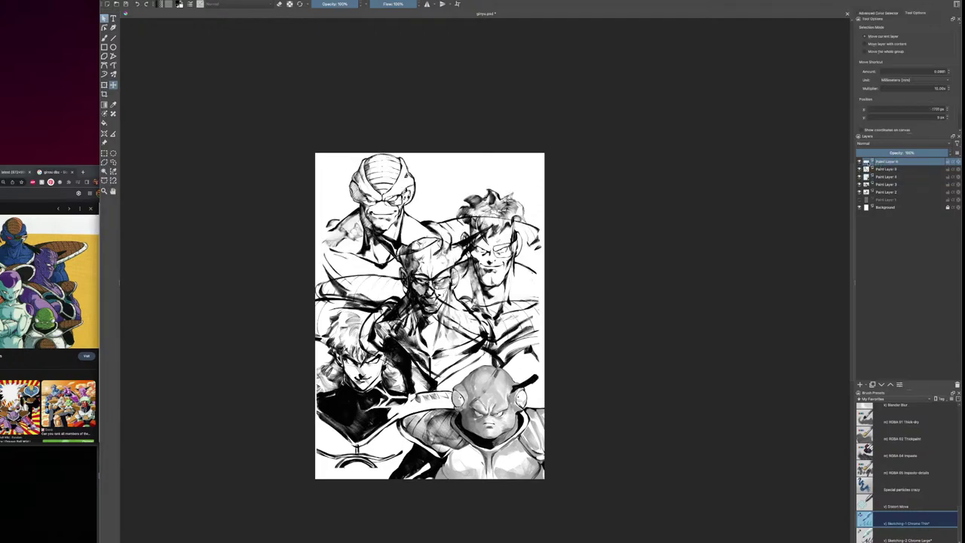
key(b)
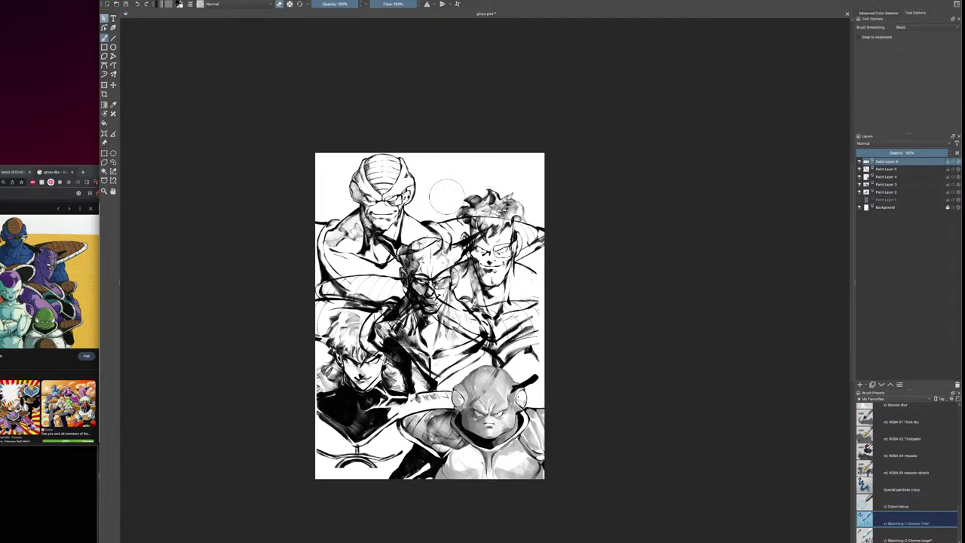
key(e)
key(e)
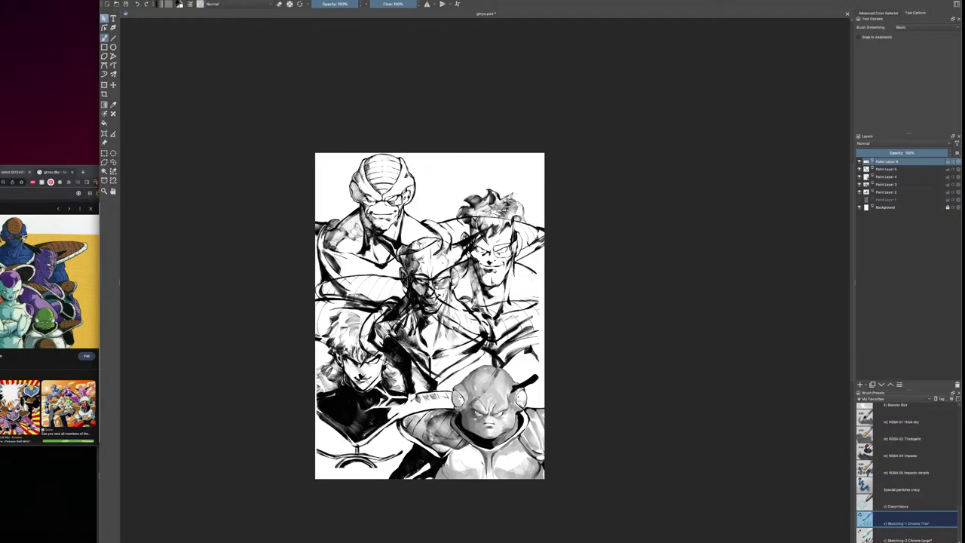
key(ctrl+plus)
key(ctrl+plus)
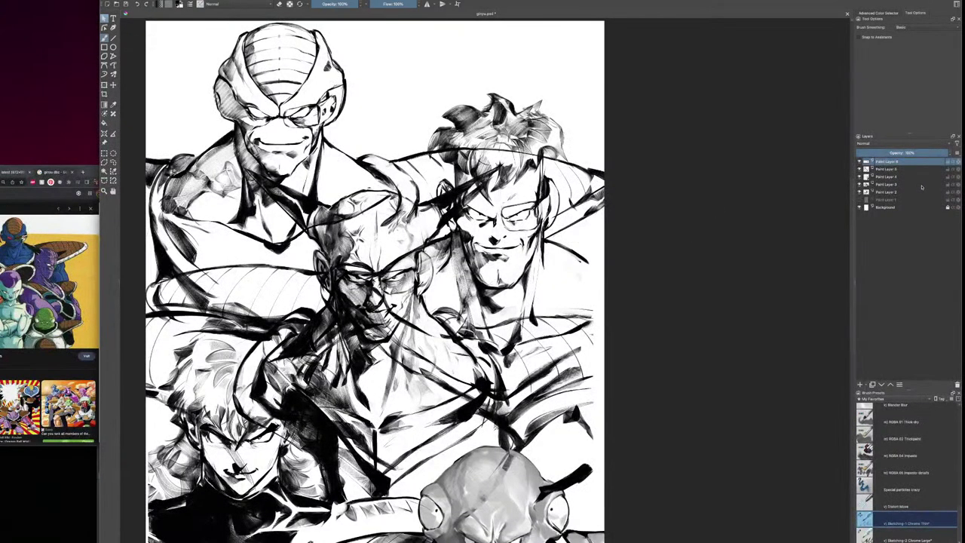
click(905, 170)
mouse_move(530, 326)
mouse_down()
mouse_move(597, 204)
mouse_move(606, 331)
mouse_up()
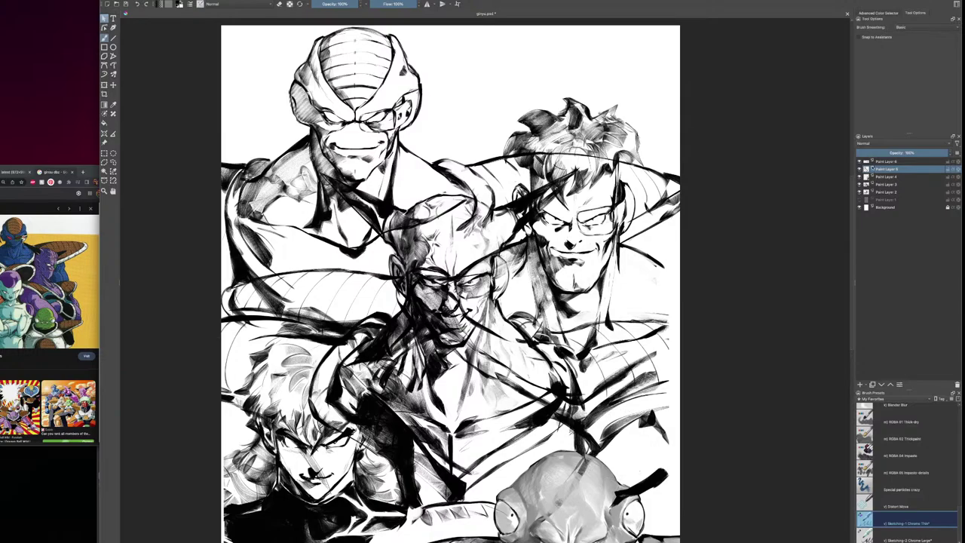
mouse_move(612, 445)
mouse_down()
mouse_move(600, 270)
mouse_move(611, 436)
mouse_up()
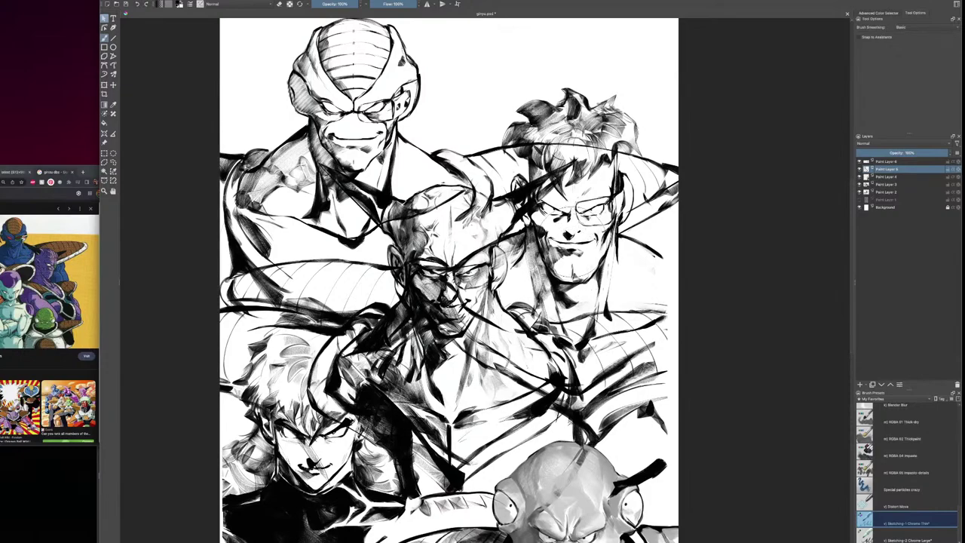
key(minus)
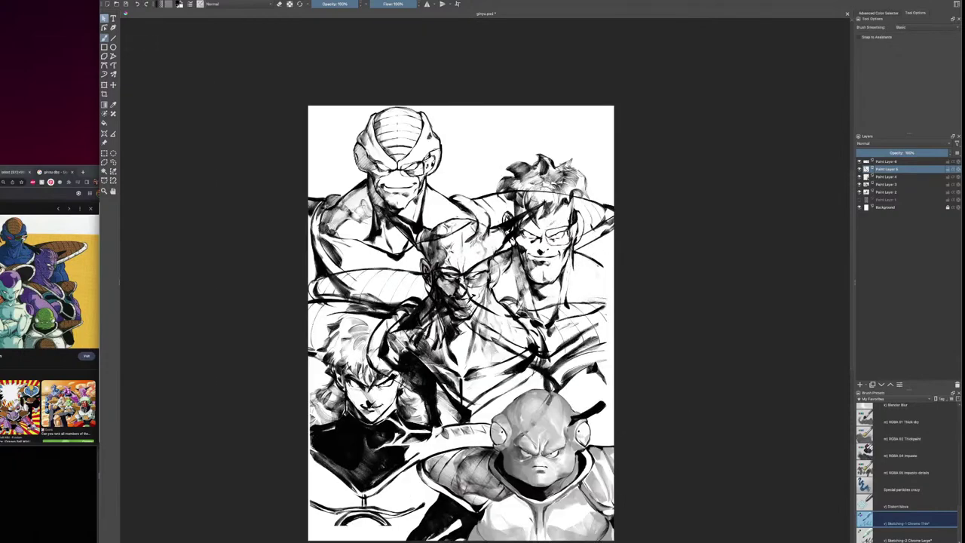
drag(662, 327, 661, 301)
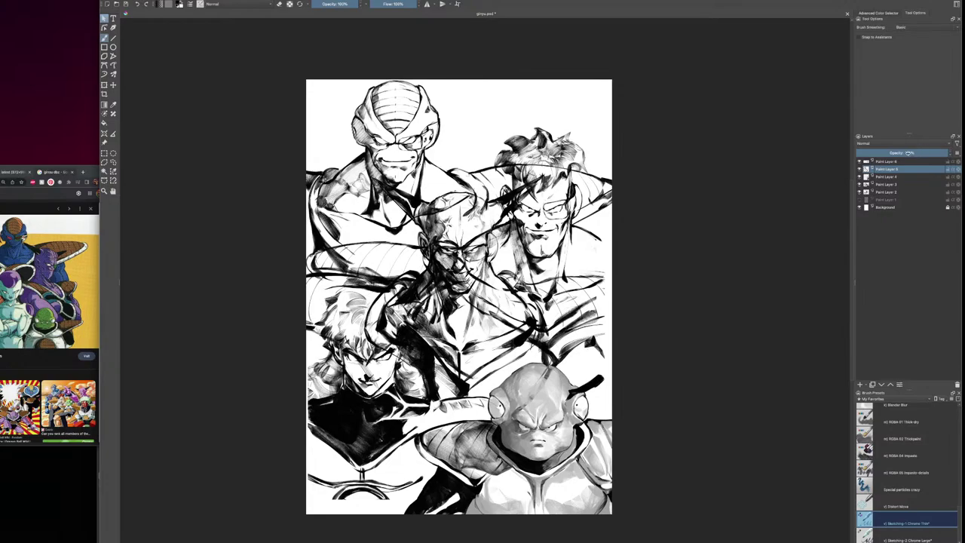
Hide Paint Layers 2, 5 and 6, leaving only the long-haired figure and the bald grey figure visible
click(860, 184)
click(860, 184)
click(861, 192)
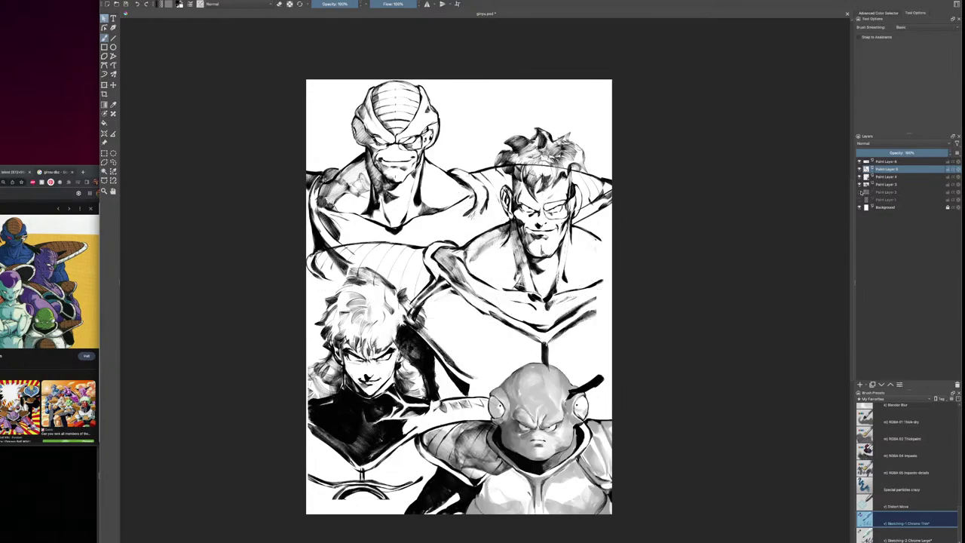
click(861, 191)
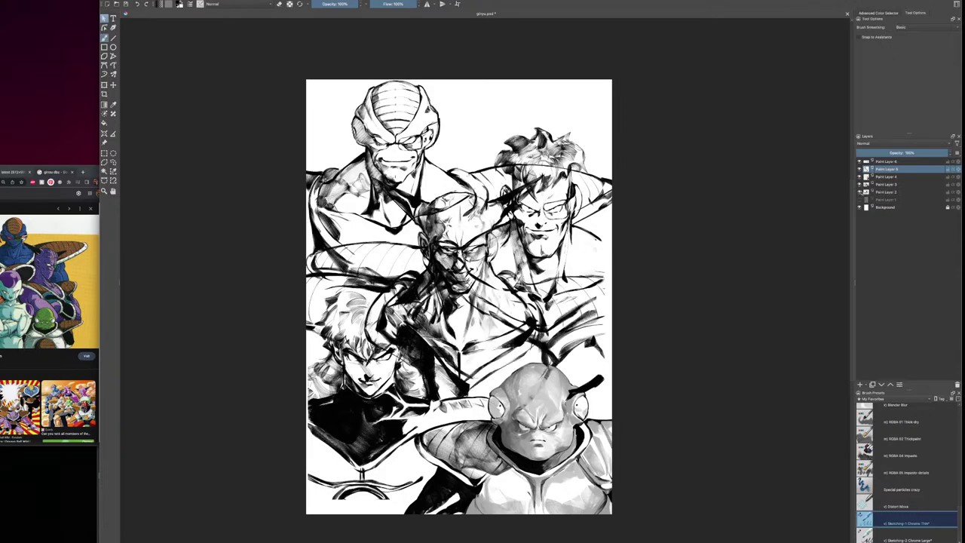
click(861, 192)
click(861, 169)
click(861, 169)
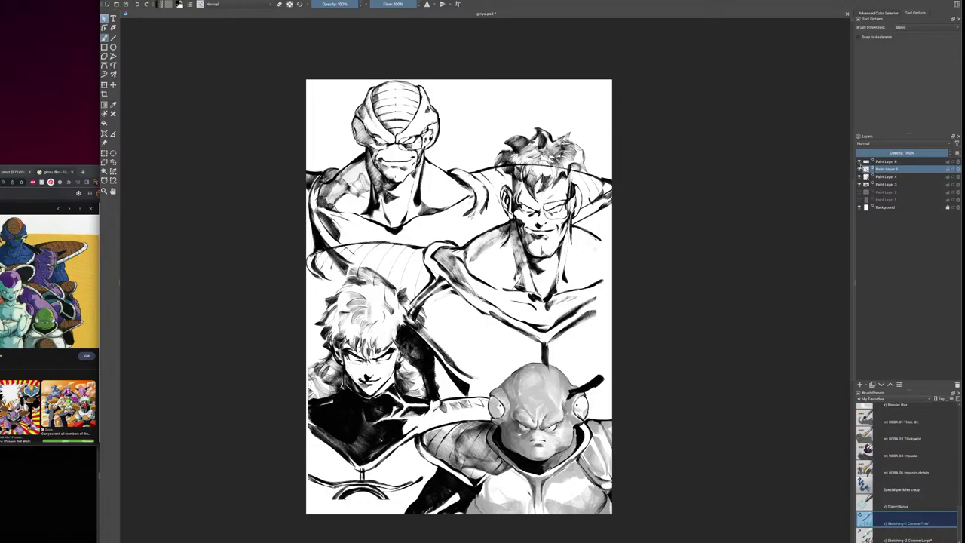
click(860, 161)
click(861, 161)
click(861, 161)
click(861, 169)
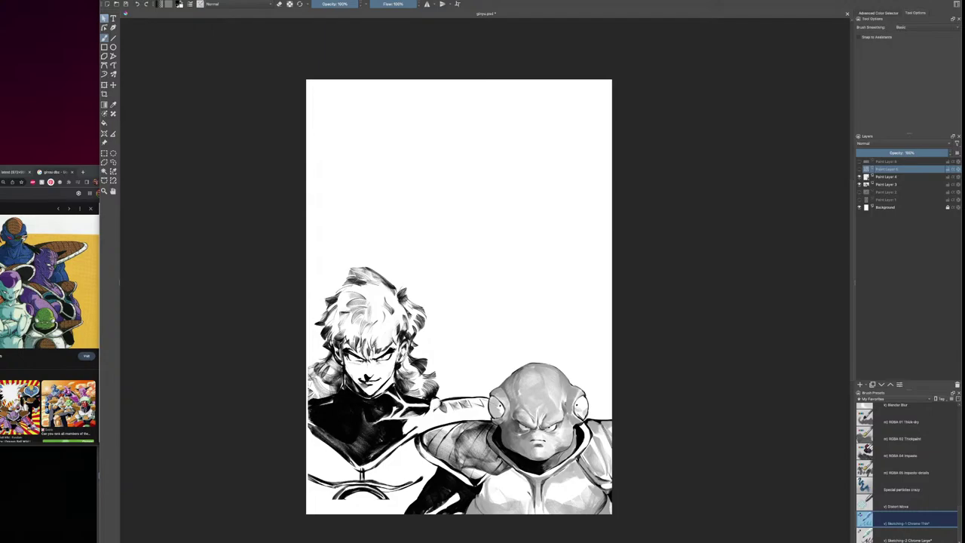
click(696, 332)
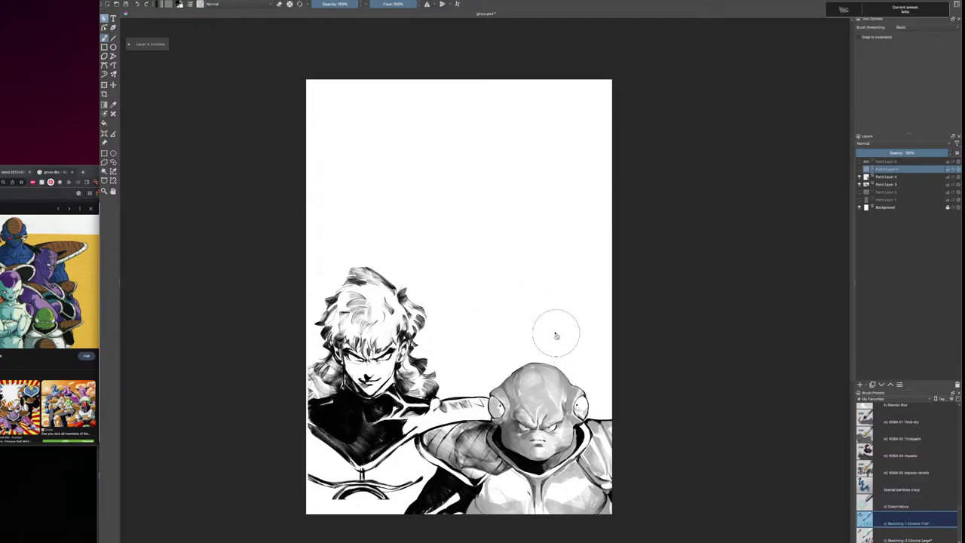
Add a new paint layer above Paint Layer 4 and choose the Sketching-2 Chrome Large brush
click(875, 178)
click(859, 177)
click(860, 177)
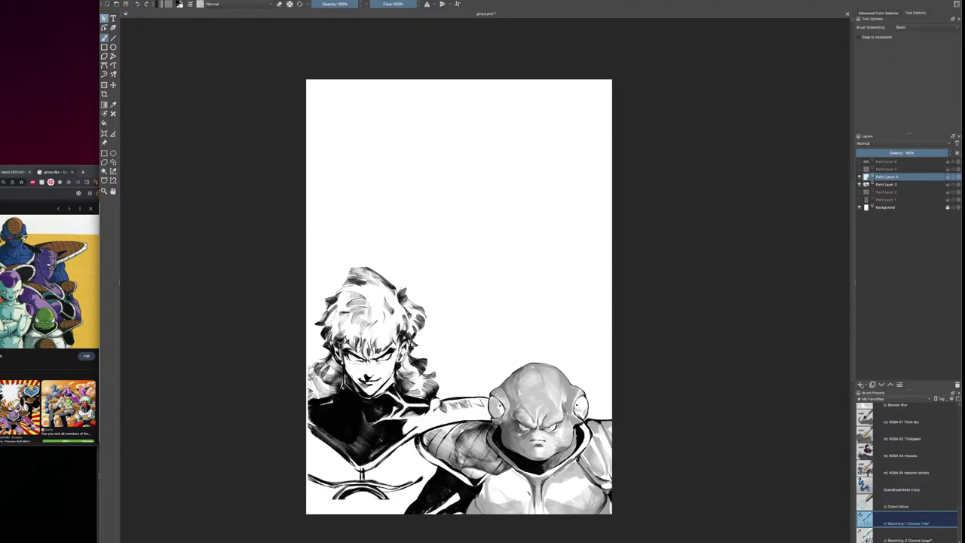
click(861, 386)
click(908, 538)
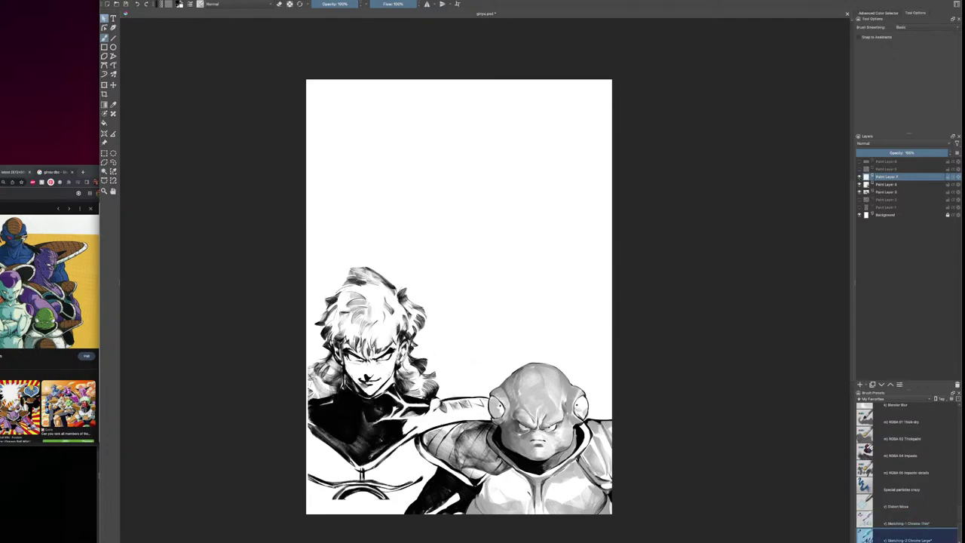
Reduce the brush size and lay the first shading strokes on the long-haired figure on the new layer
scroll(427, 339, up, 4)
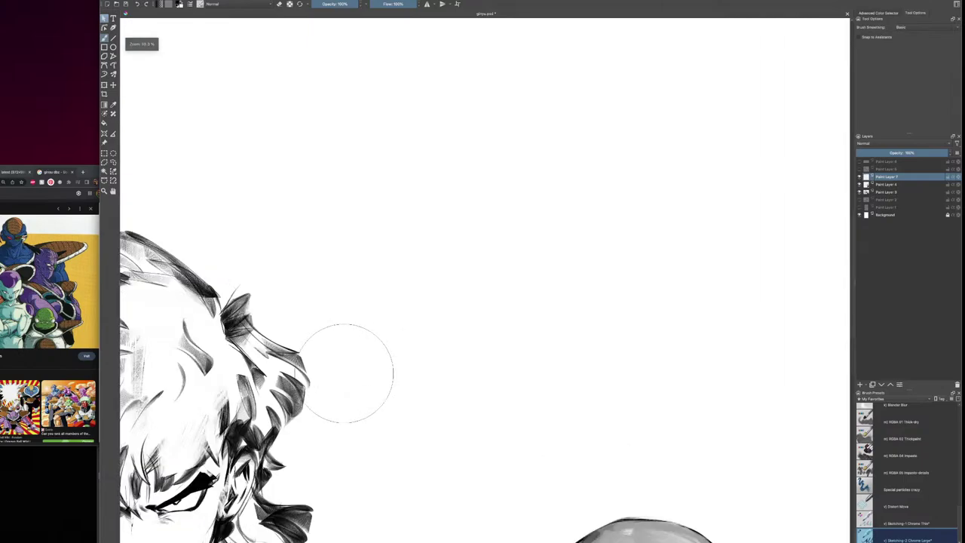
scroll(452, 339, down, 4)
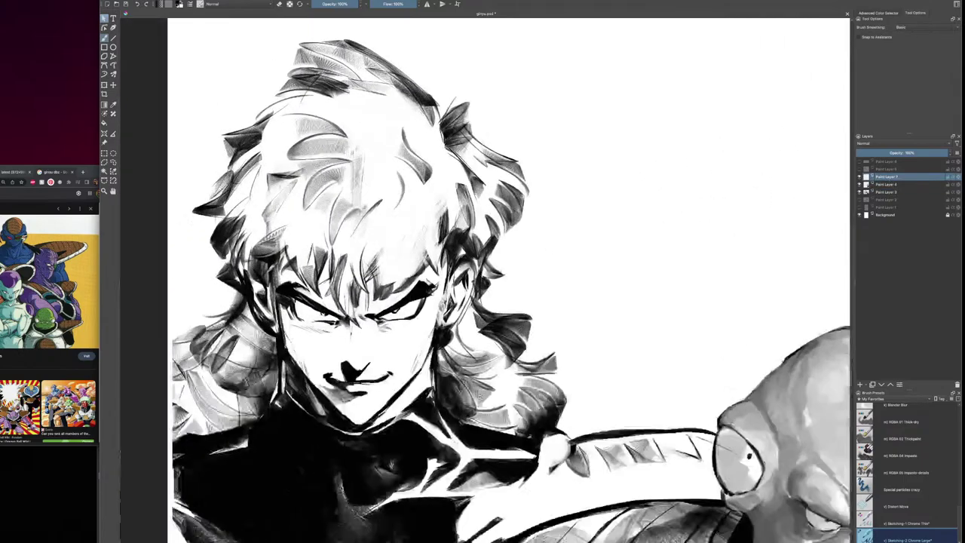
mouse_move(480, 395)
mouse_down()
mouse_move(604, 299)
mouse_move(555, 319)
mouse_up()
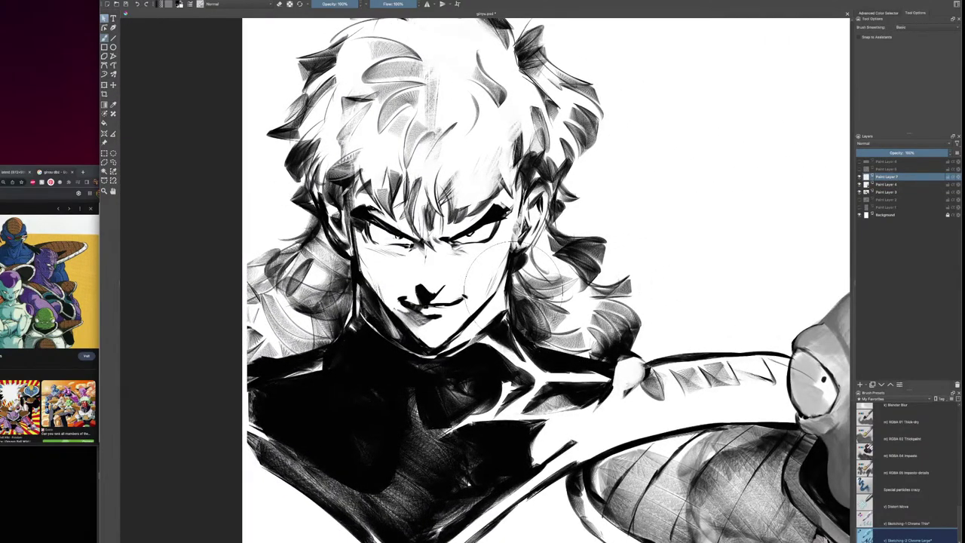
key(XF86AudioRaiseVolume)
key(bracketleft)
key(bracketleft)
key(bracketleft)
key(bracketleft)
key(bracketleft)
key(minus)
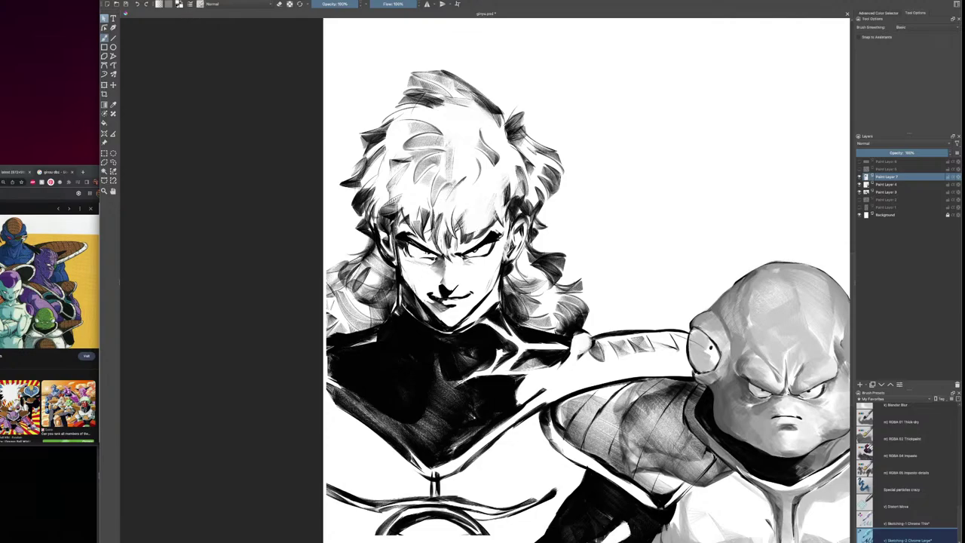
Sample a grey from the artwork and shade the left side of the long-haired figure's face and the hair beside the brow
key(x)
key(bracketleft)
mouse_move(397, 264)
mouse_down()
mouse_move(392, 293)
mouse_move(421, 299)
mouse_up()
key(ctrl+z)
ctrl+click(362, 250)
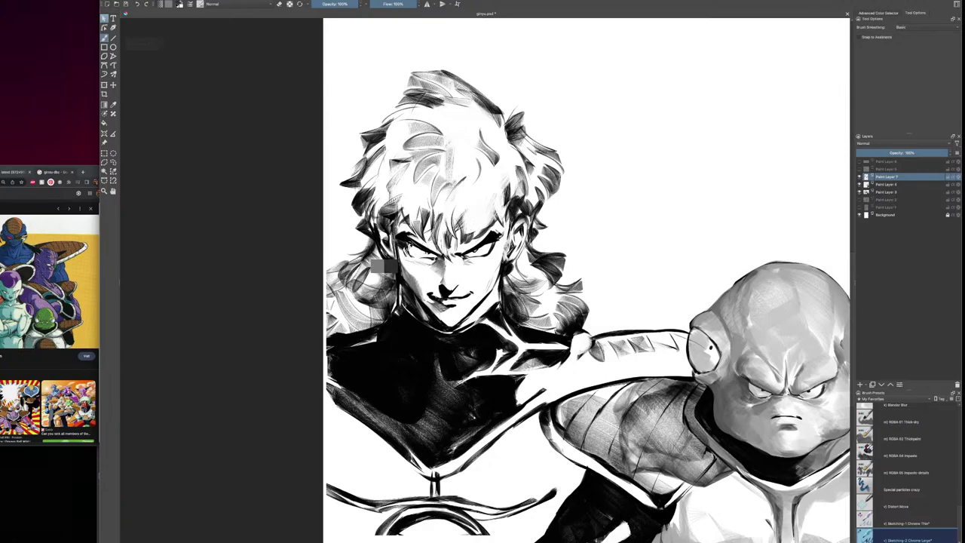
drag(400, 244, 408, 265)
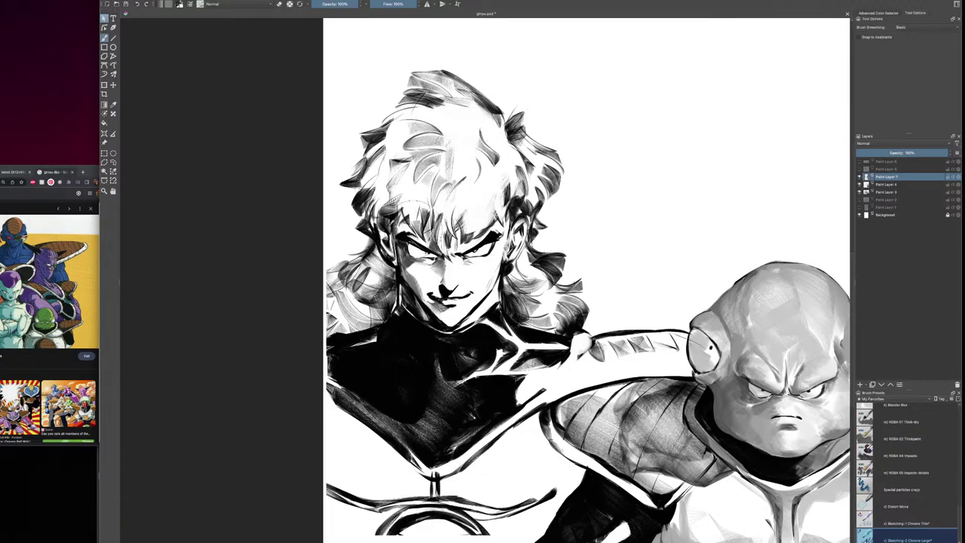
drag(419, 232, 398, 228)
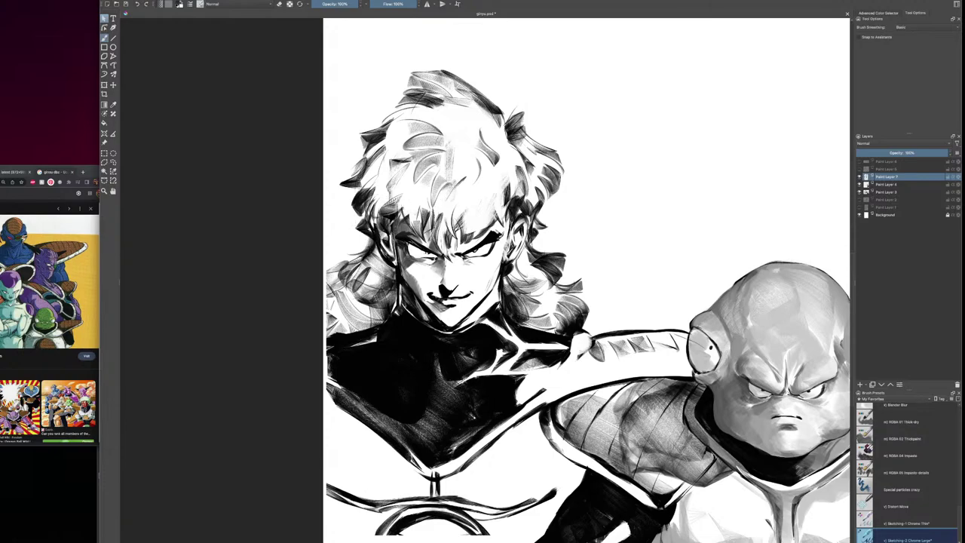
Shade the long-haired figure's eyes, nose and cheek in grey with a smaller brush, then adjust the tones in the hair
key(bracketleft)
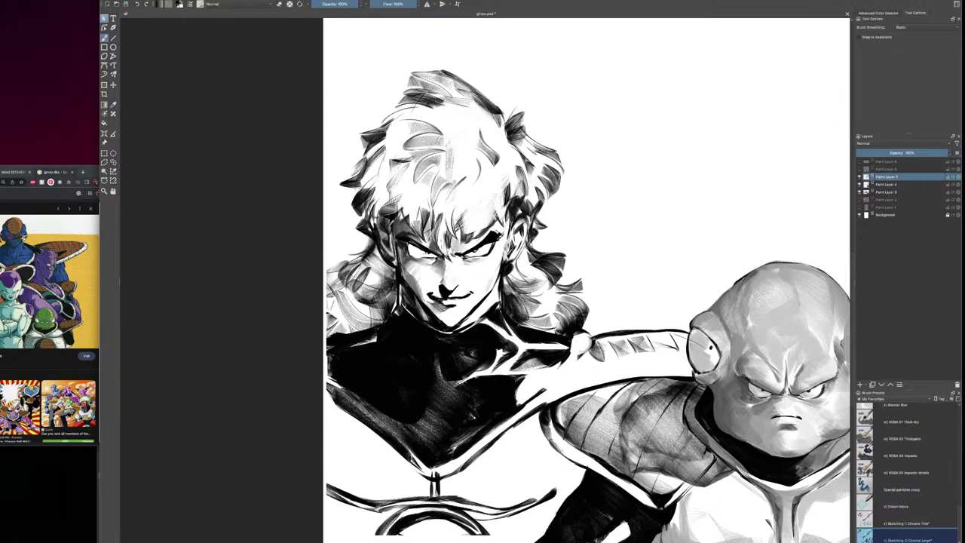
drag(448, 273, 447, 261)
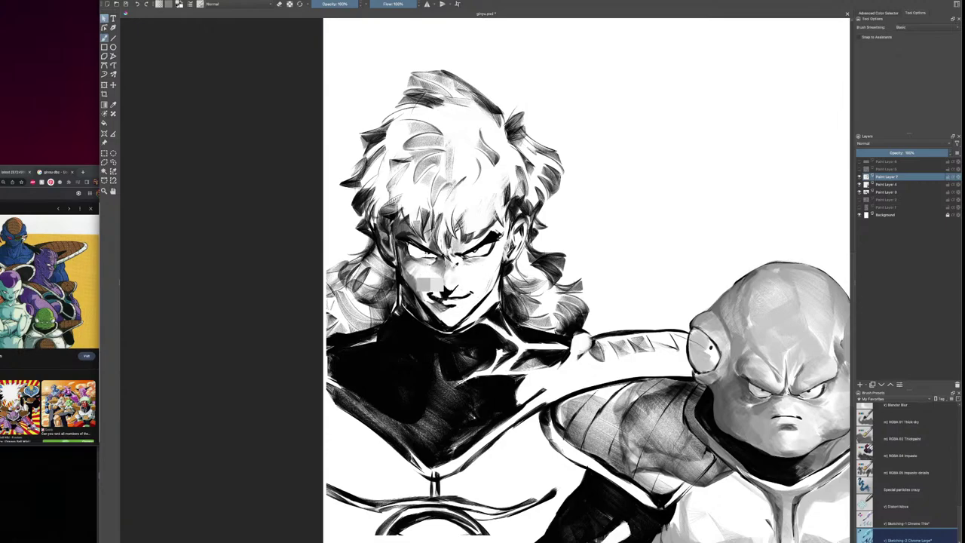
drag(486, 198, 492, 164)
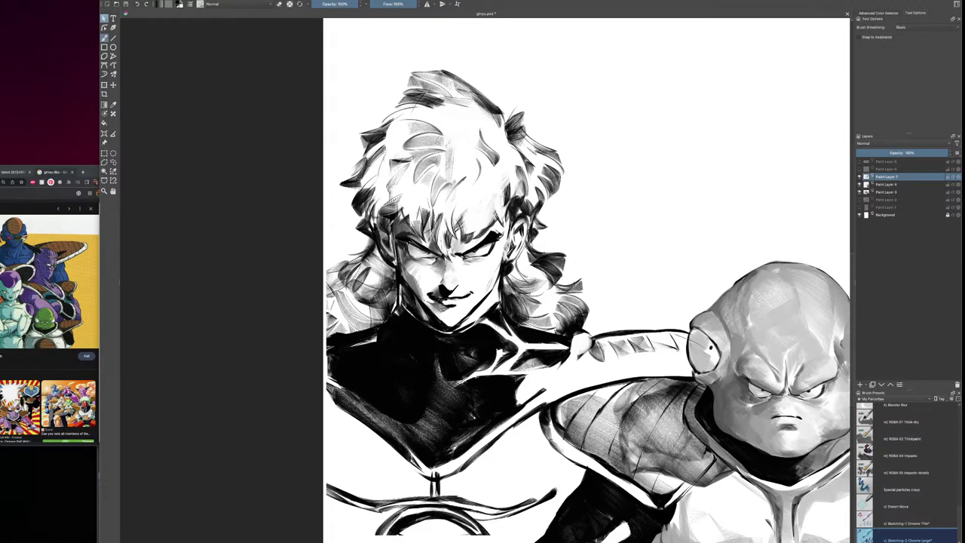
click(273, 412)
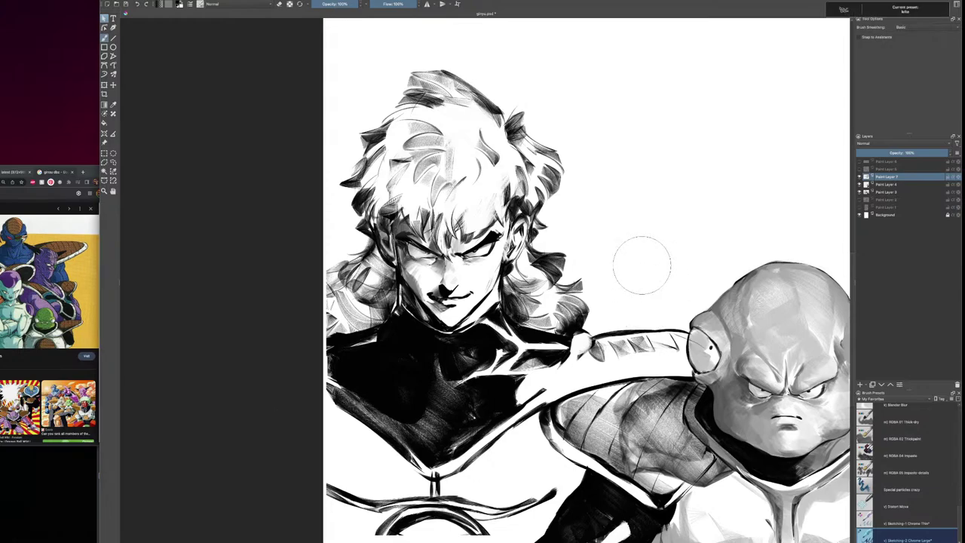
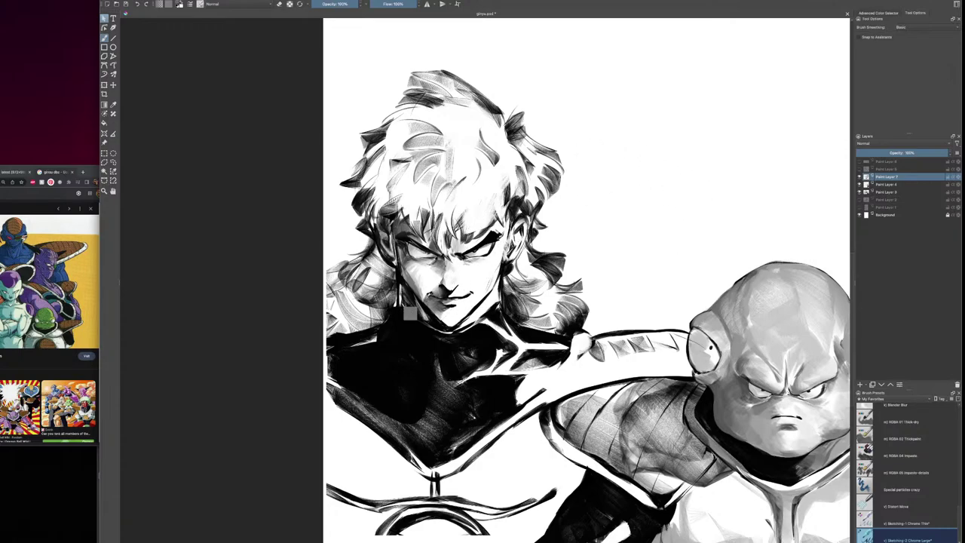
Undo the last stroke, enlarge the brush, and shade the crown, left locks and top edge of the long-haired figure's hair
key(ctrl+z)
key(])
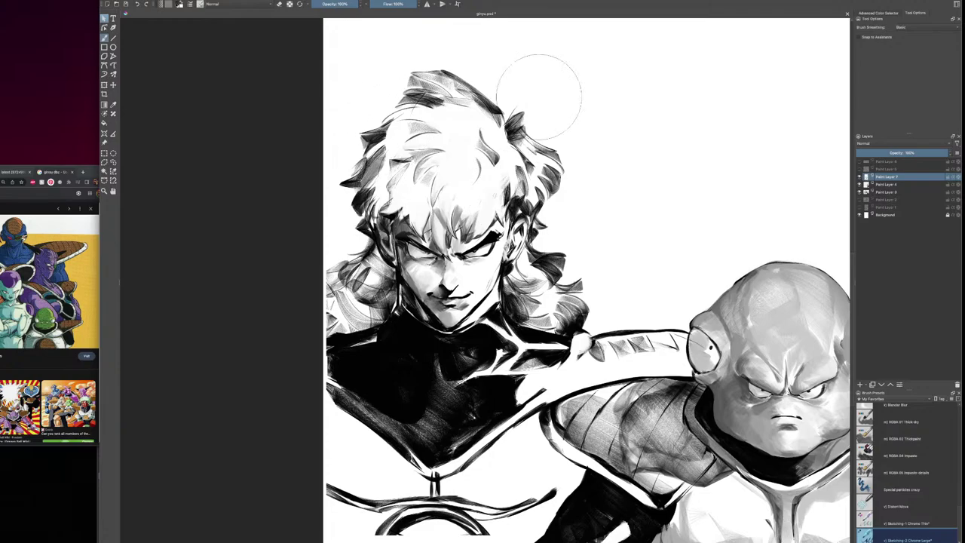
mouse_move(383, 169)
mouse_down()
mouse_move(380, 216)
mouse_move(386, 201)
mouse_move(397, 205)
mouse_move(405, 157)
mouse_move(382, 146)
mouse_move(419, 137)
mouse_up()
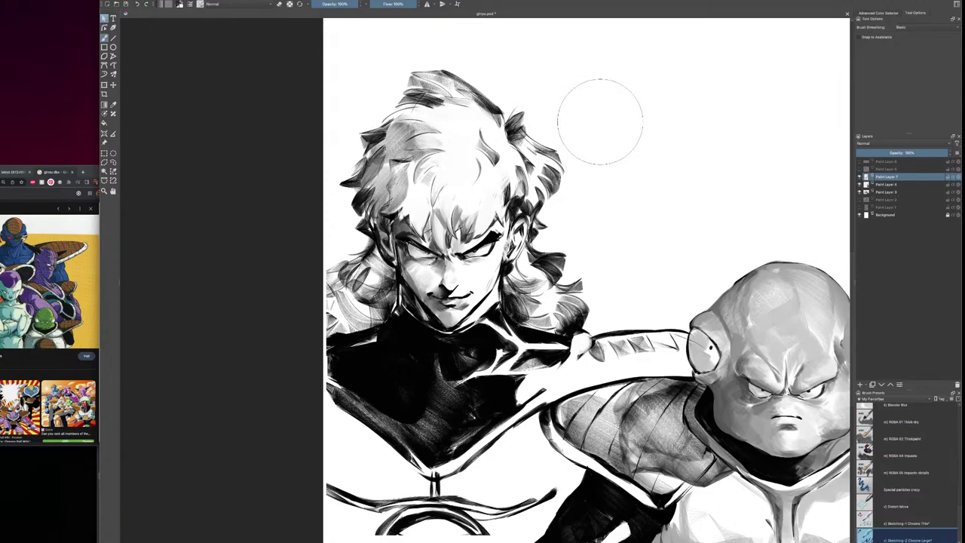
mouse_move(351, 270)
mouse_down()
mouse_move(332, 298)
mouse_move(373, 326)
mouse_up()
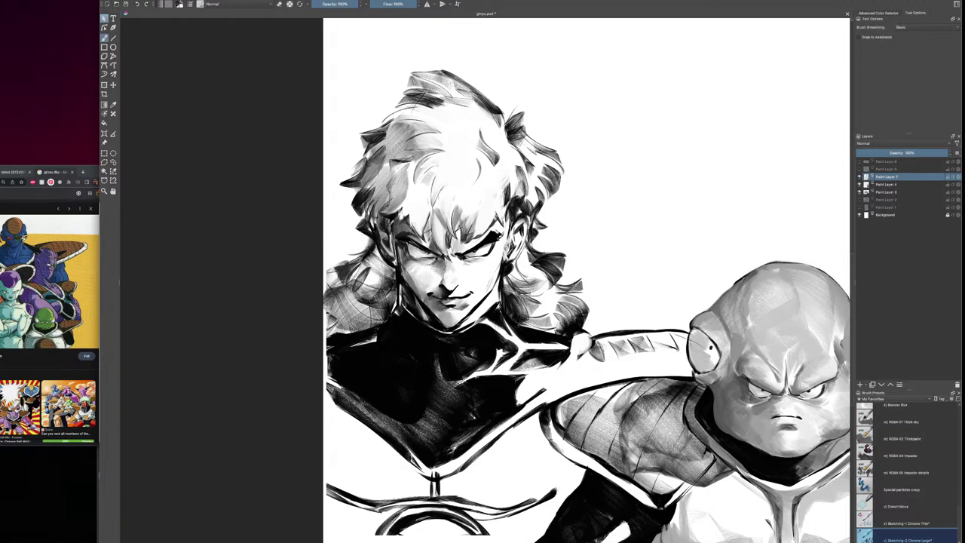
mouse_move(379, 276)
mouse_down()
mouse_move(368, 260)
mouse_move(388, 268)
mouse_up()
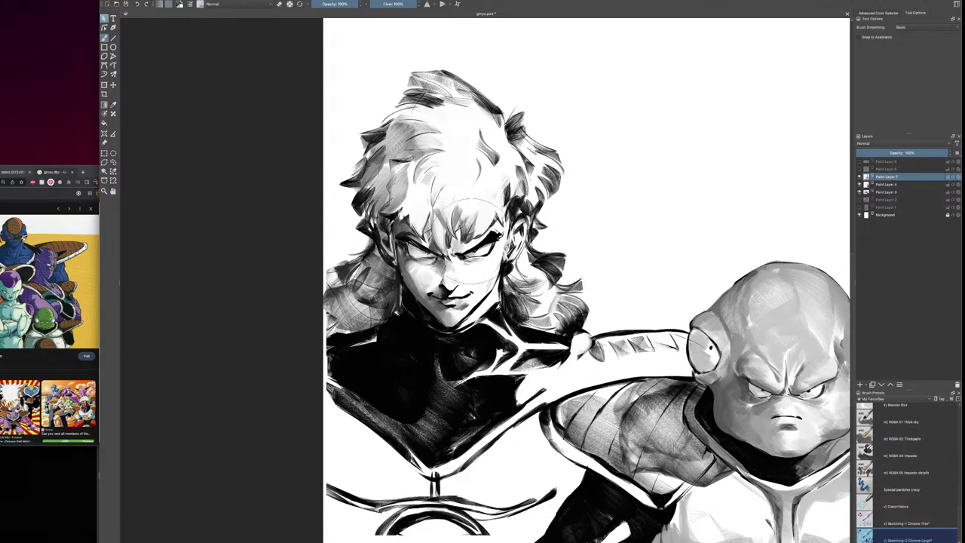
drag(444, 264, 430, 265)
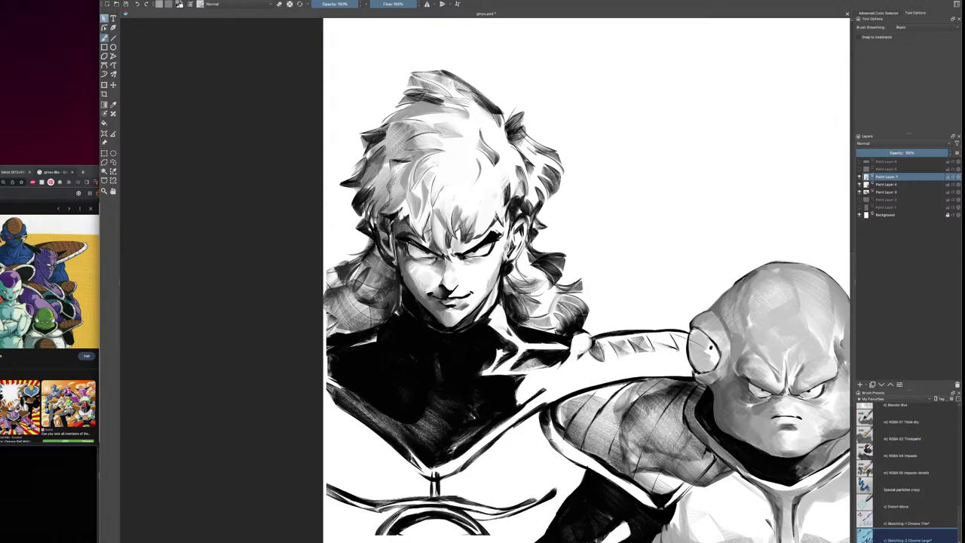
drag(409, 86, 466, 81)
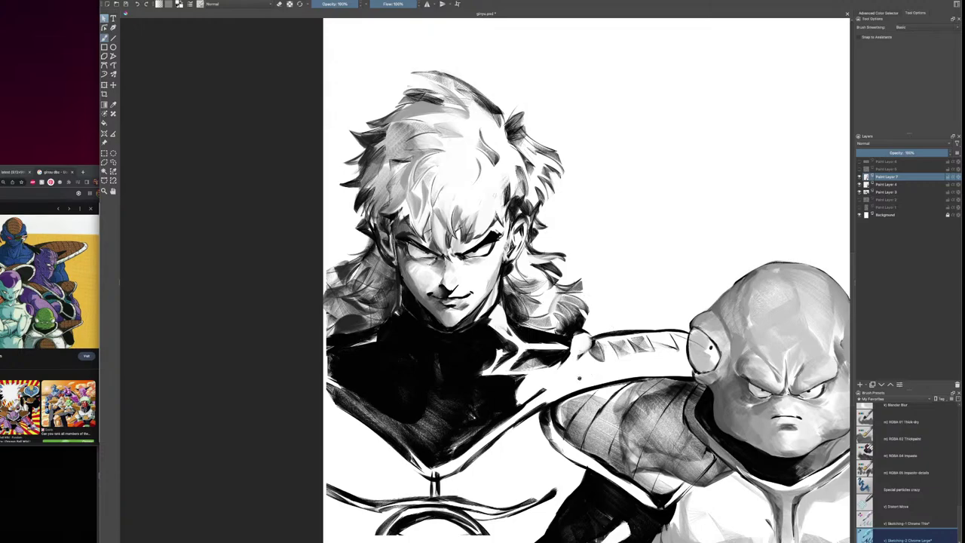
Sample black from the suit and repaint the long-haired figure's neck and collarbone area, leaving thin light fold highlights
drag(577, 346, 562, 316)
ctrl+click(443, 353)
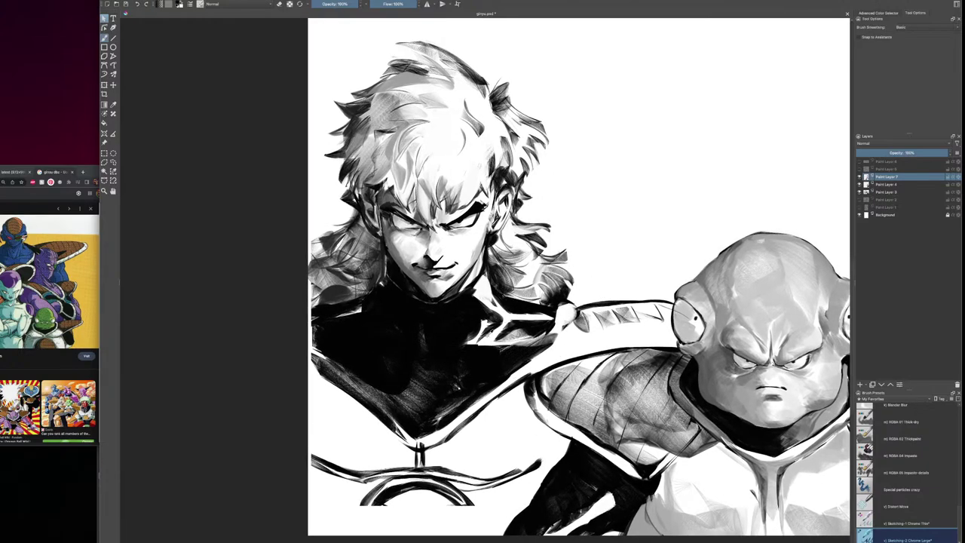
drag(542, 341, 442, 359)
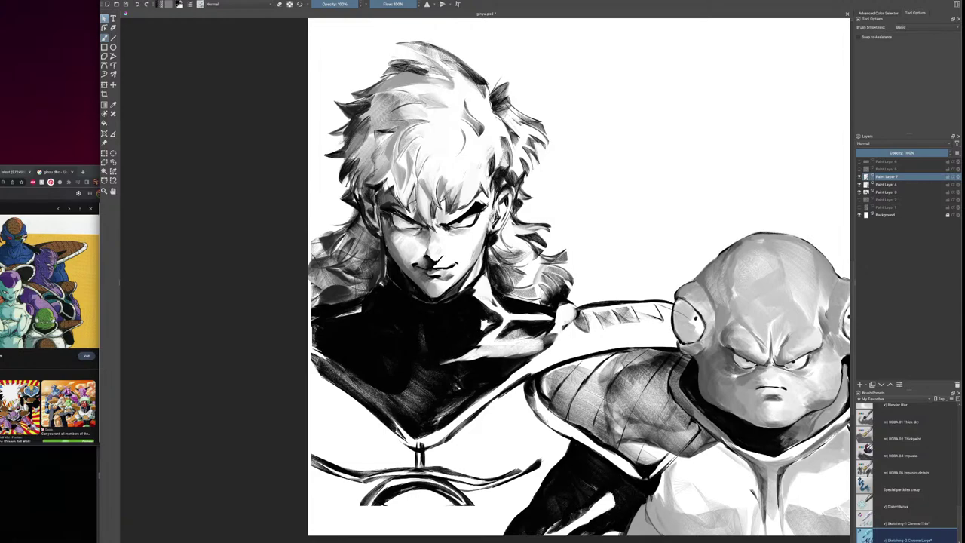
drag(490, 334, 455, 359)
drag(475, 294, 489, 291)
ctrl+click(494, 337)
drag(500, 332, 492, 340)
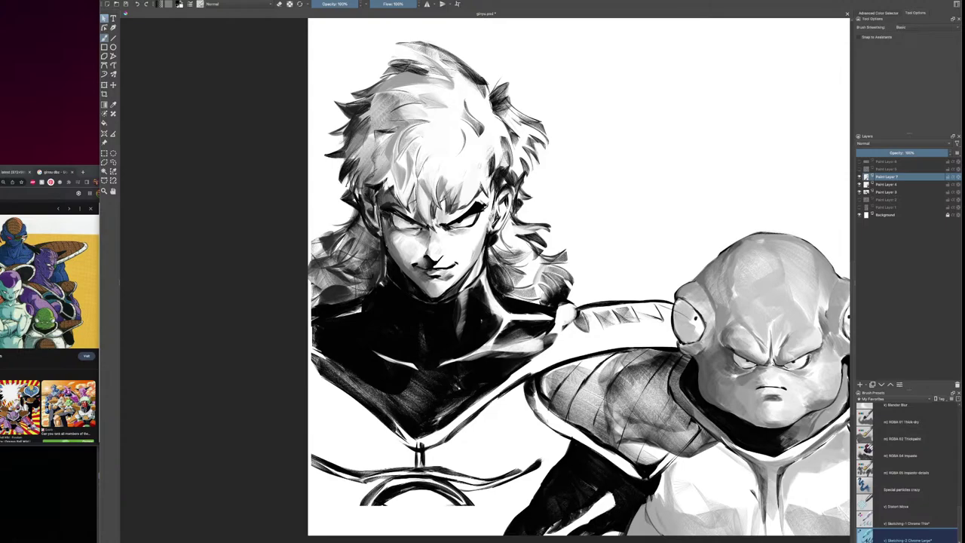
Sample tones along the left side of the long-haired figure's face to touch up the edge between cheek and hair
click(262, 389)
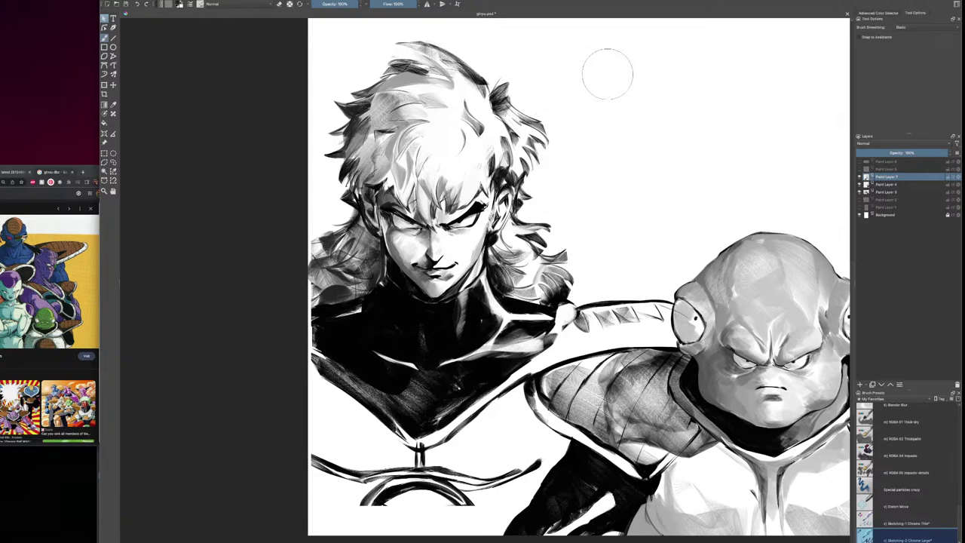
ctrl+click(386, 232)
ctrl+click(383, 229)
ctrl+click(377, 230)
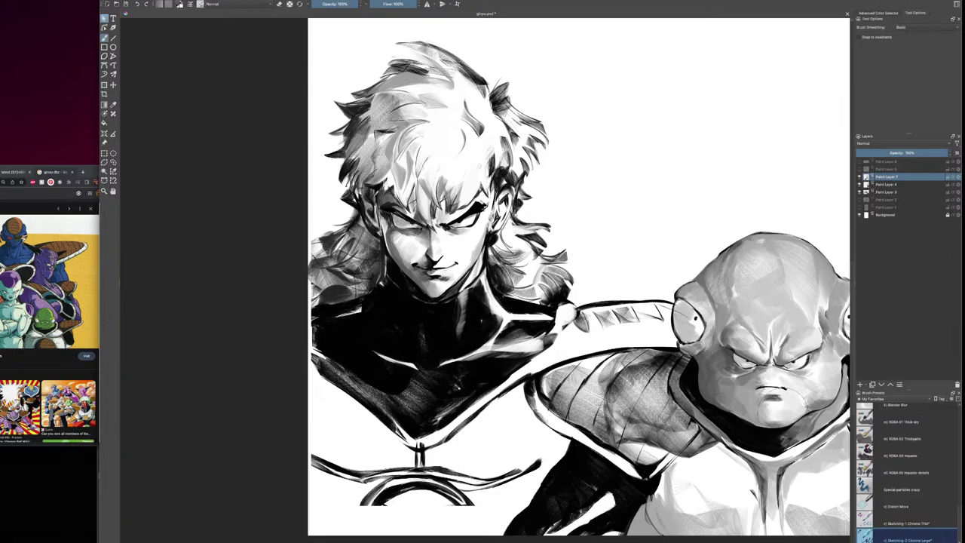
Sample a dark tone and extend the long-haired figure's suit and armor neckline outline to the left edge of the canvas
key(ctrl+minus)
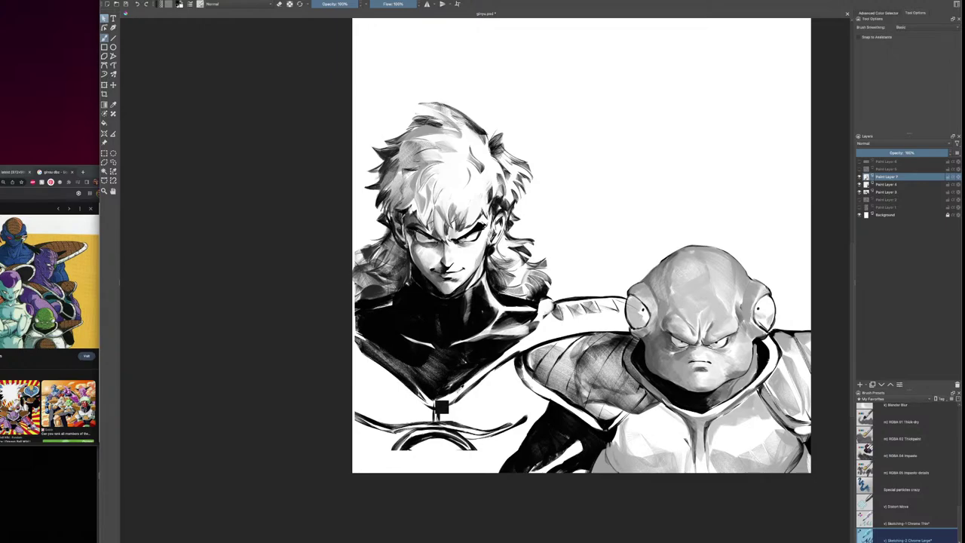
ctrl+click(426, 391)
mouse_move(407, 388)
mouse_down()
mouse_move(420, 388)
mouse_move(370, 349)
mouse_up()
mouse_move(400, 377)
mouse_down()
mouse_move(361, 347)
mouse_move(356, 329)
mouse_up()
key(x)
mouse_move(355, 330)
mouse_down()
mouse_move(368, 342)
mouse_move(354, 305)
mouse_up()
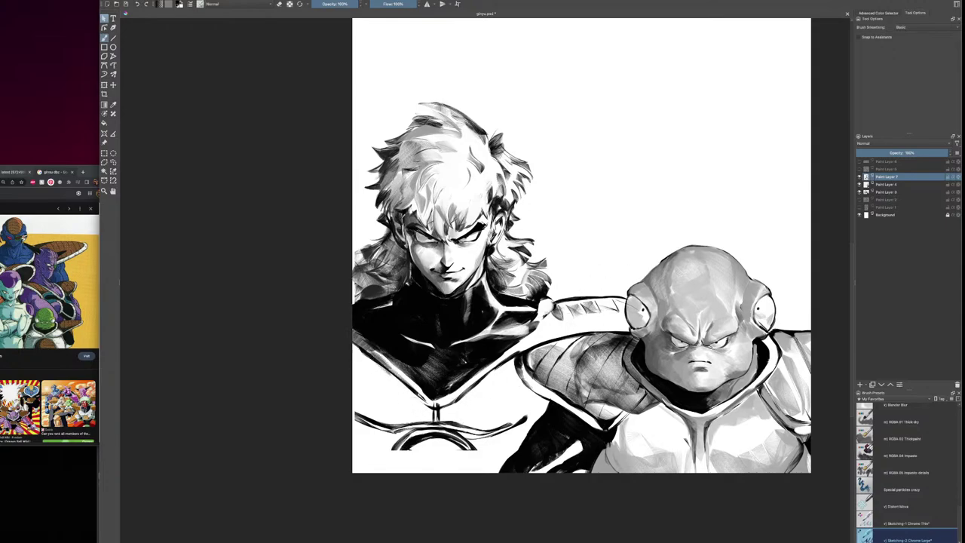
Shade the long-haired figure's chest armor in grey and extend the ring below it to the canvas's bottom edge
mouse_move(407, 390)
mouse_down()
mouse_move(385, 395)
mouse_move(357, 381)
mouse_move(355, 403)
mouse_move(401, 429)
mouse_move(528, 417)
mouse_up()
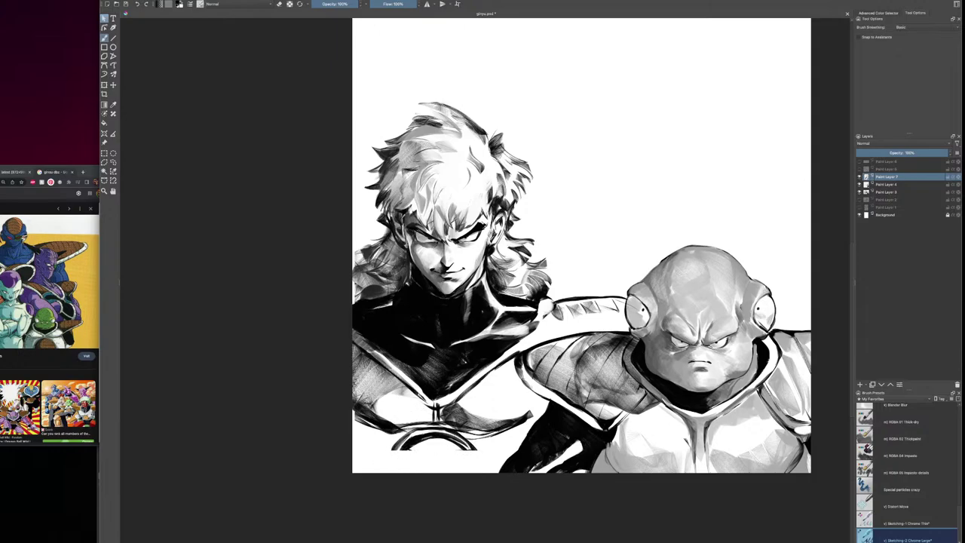
drag(405, 450, 383, 474)
mouse_move(460, 443)
mouse_down()
mouse_move(475, 473)
mouse_move(491, 473)
mouse_up()
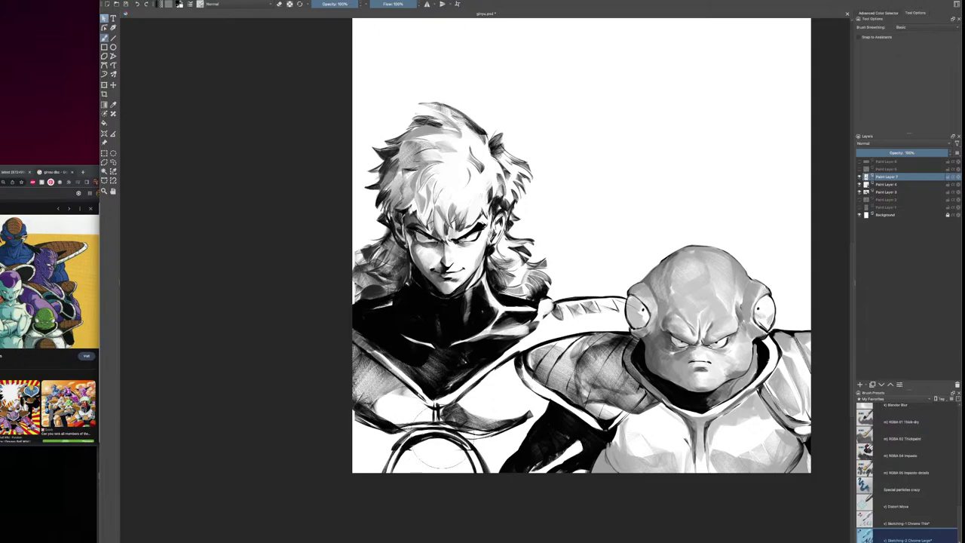
Shade the long-haired figure's fringe and brow, reduce the brush size, and mirror the canvas view horizontally
mouse_move(453, 162)
mouse_down()
mouse_move(441, 181)
mouse_move(468, 204)
mouse_up()
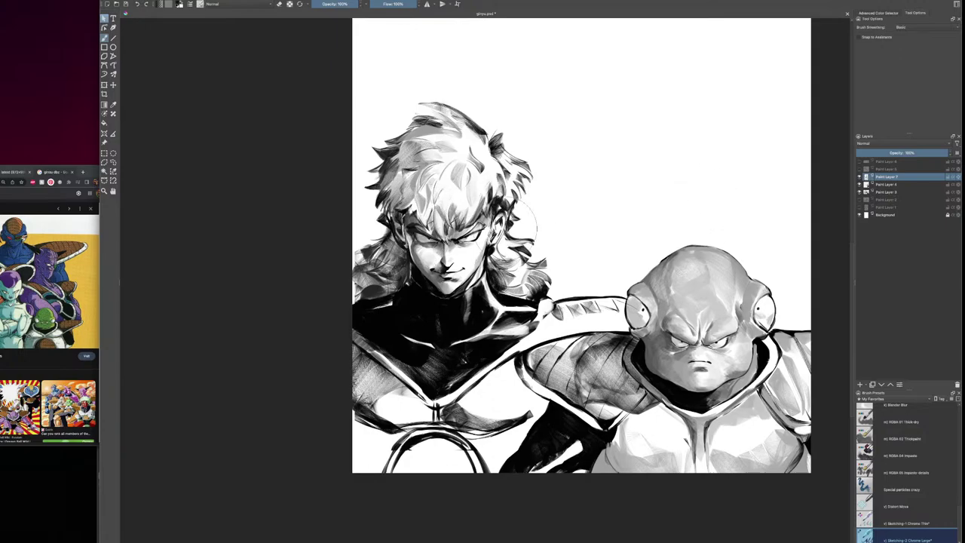
key(bracketleft)
key(m)
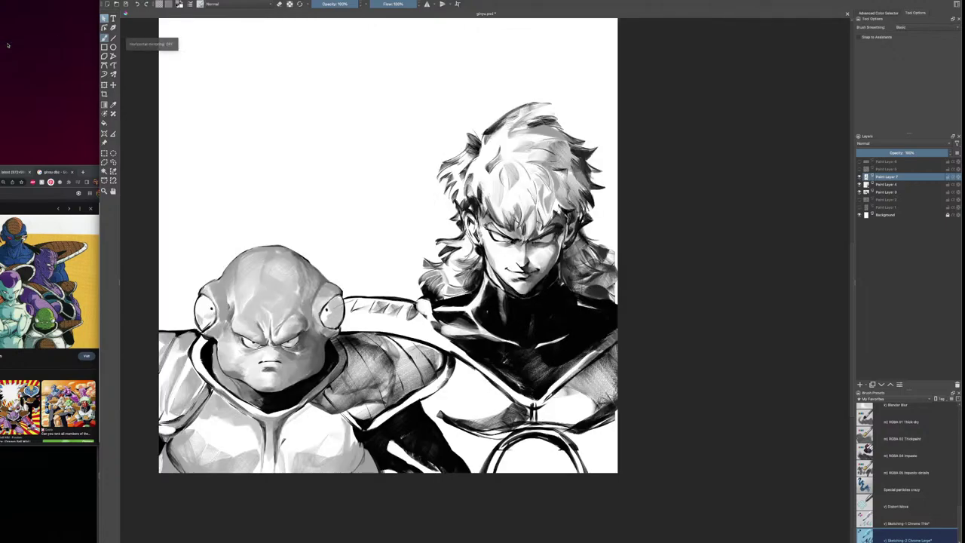
drag(709, 291, 663, 309)
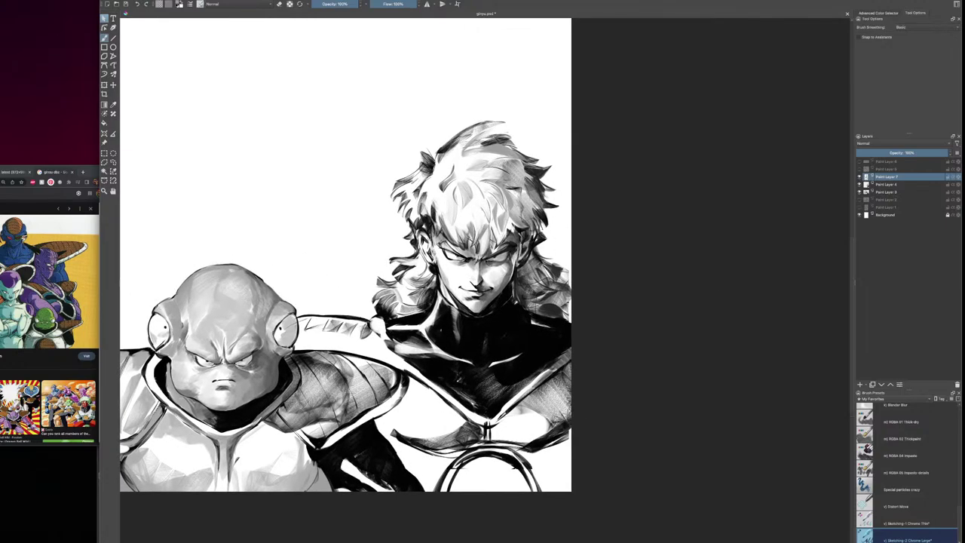
Compare the artwork with and without Paint Layer 7, and erase some shading at the long-haired figure's mouth corner
click(861, 177)
click(861, 177)
key(e)
key(e)
key(x)
click(861, 177)
click(861, 176)
click(860, 176)
click(860, 176)
key(e)
click(859, 177)
click(860, 176)
click(859, 177)
click(859, 177)
drag(484, 294, 492, 289)
Compare the long-haired figure with and without Paint Layer 7's shading, and view the whole mirrored composition
click(860, 176)
click(860, 177)
click(859, 176)
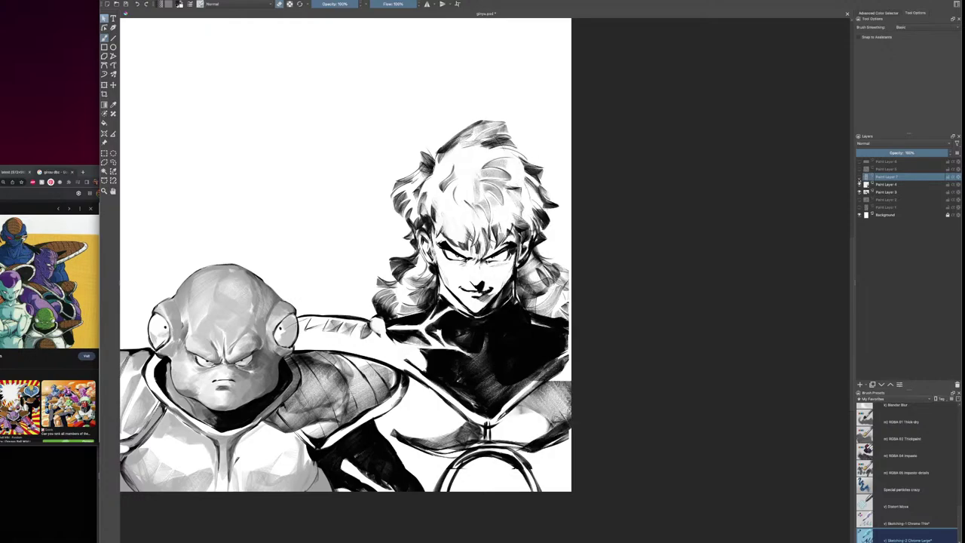
click(860, 176)
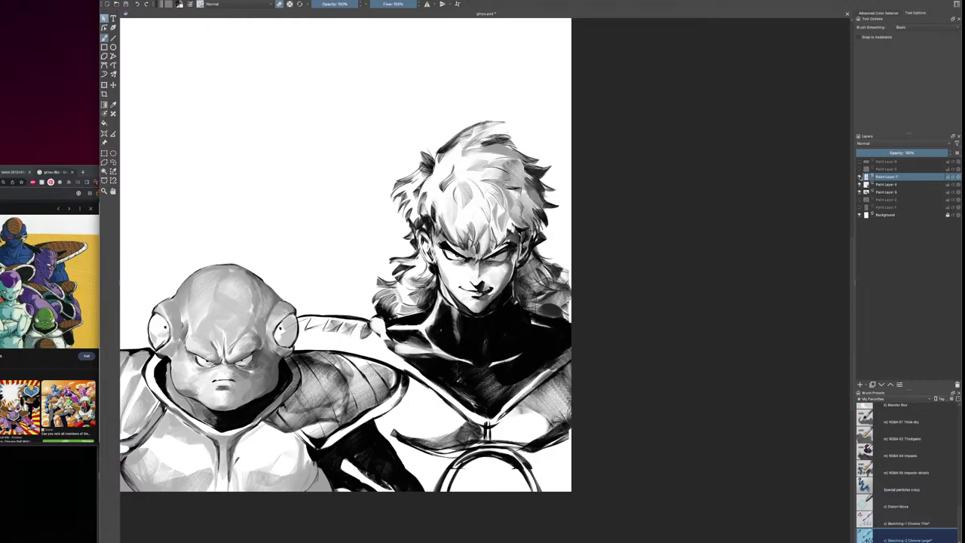
click(860, 176)
click(860, 177)
click(860, 176)
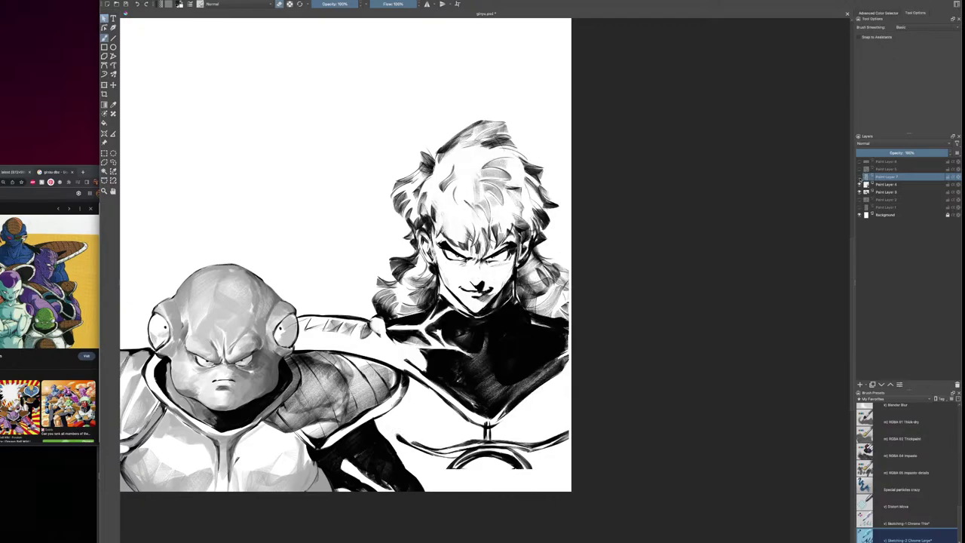
click(860, 176)
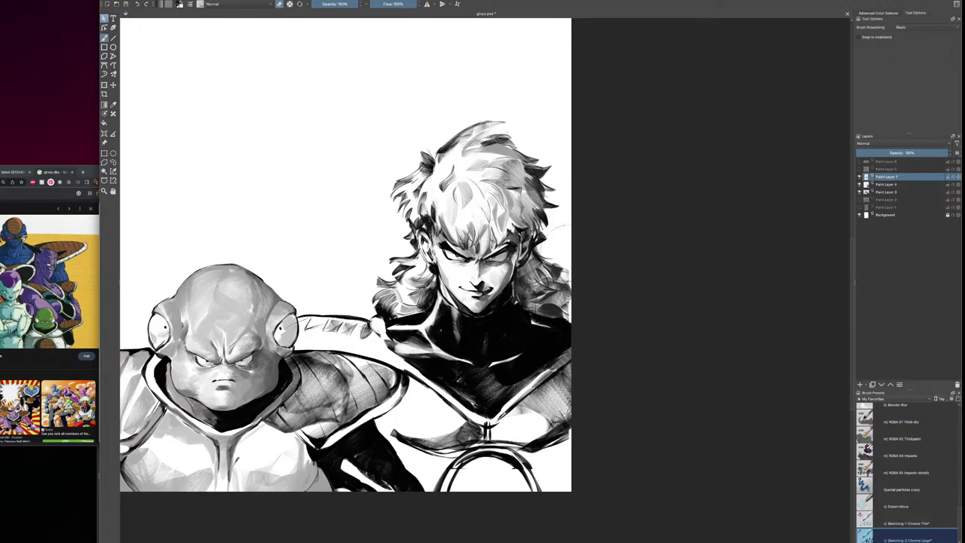
click(860, 177)
click(860, 176)
click(860, 177)
click(860, 176)
click(860, 176)
click(859, 177)
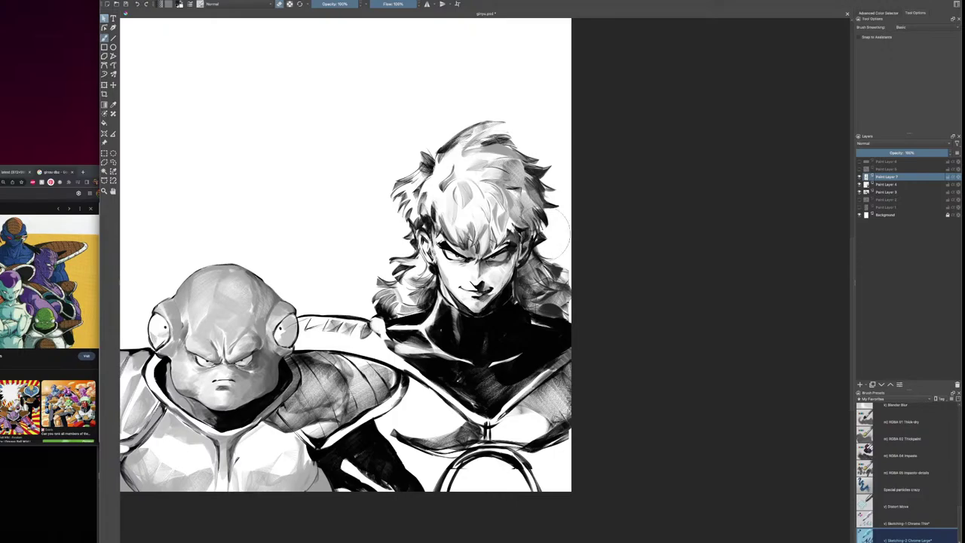
drag(557, 234, 583, 254)
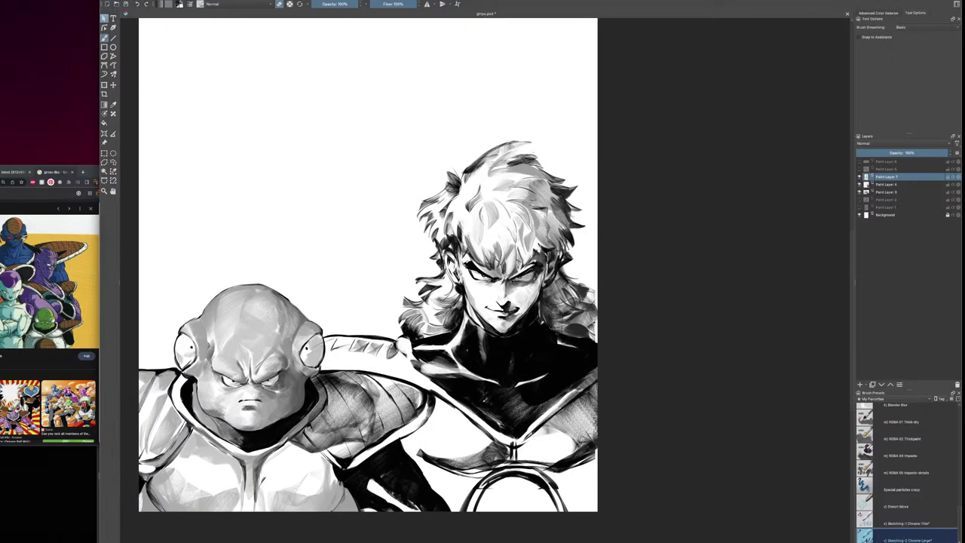
key(minus)
key(minus)
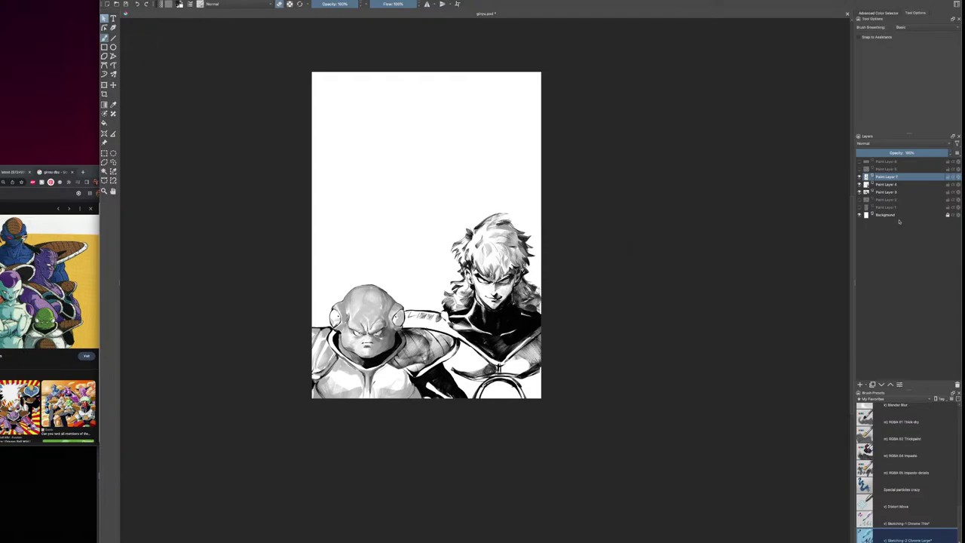
Show Paint Layers 5, 6 and 2 to review all the sketched characters together
click(860, 169)
click(860, 162)
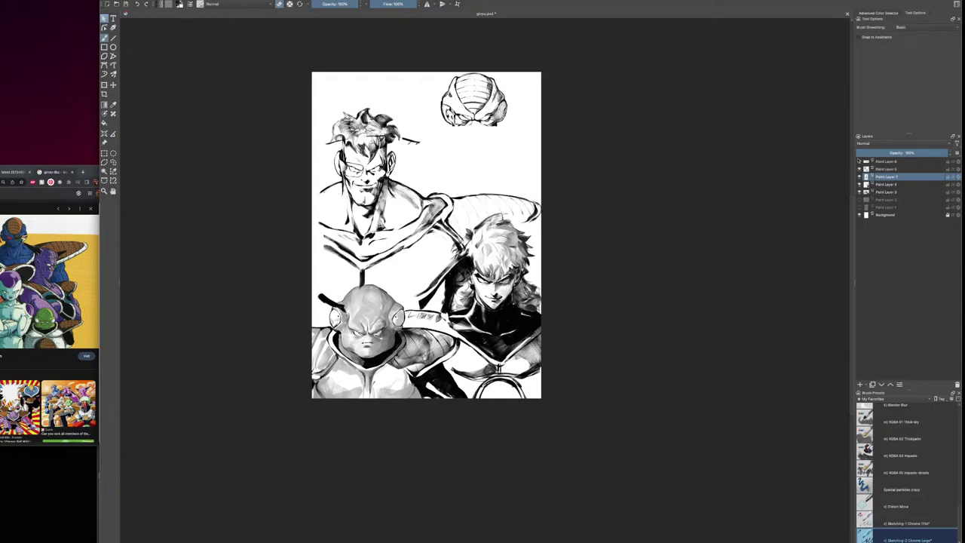
click(860, 199)
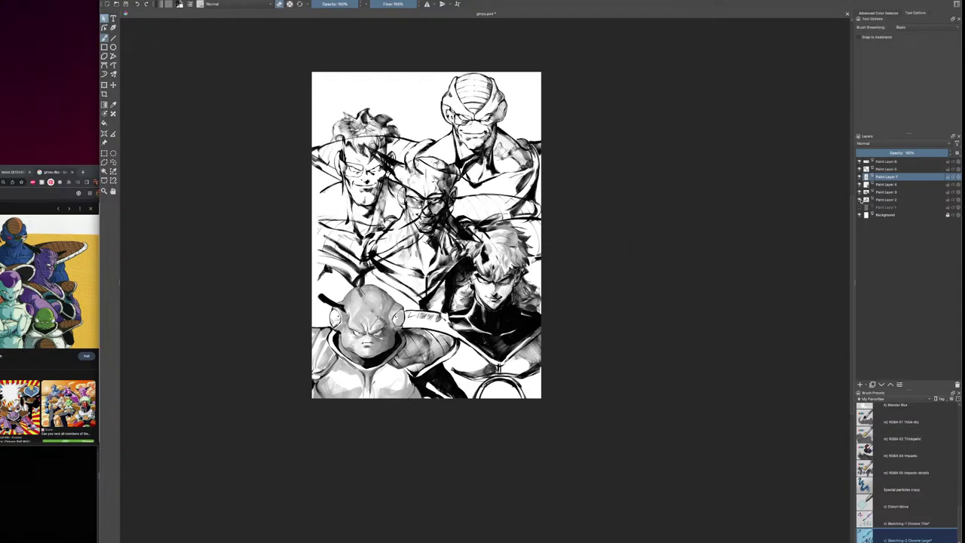
mouse_move(881, 186)
Hide Paint Layers 6, 5, 3 and 2 so that only the long-haired character remains on the white background
click(860, 161)
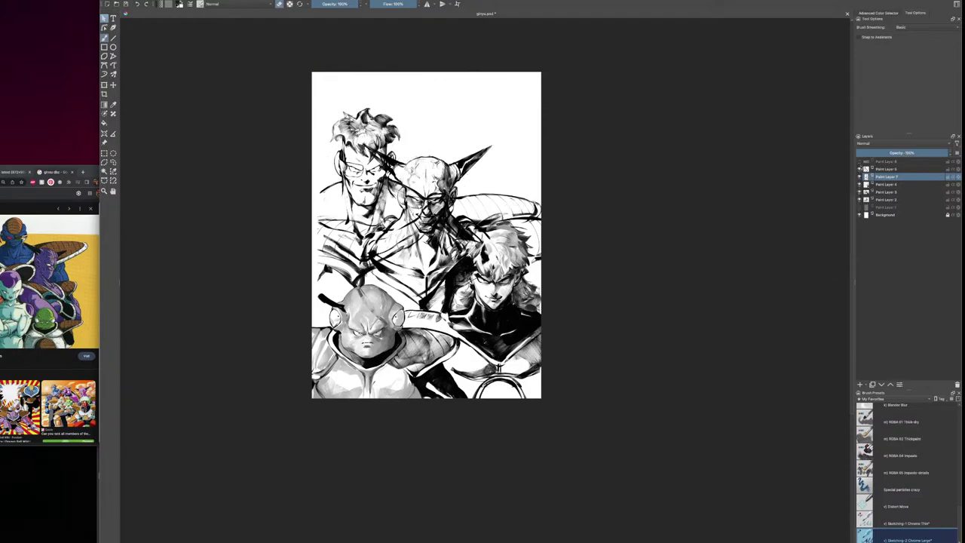
click(859, 169)
click(860, 176)
click(859, 176)
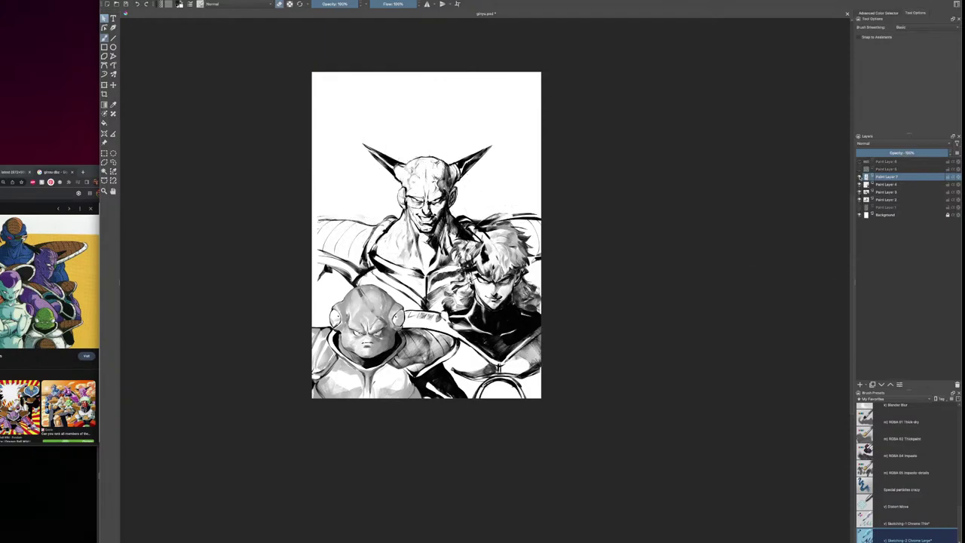
click(860, 192)
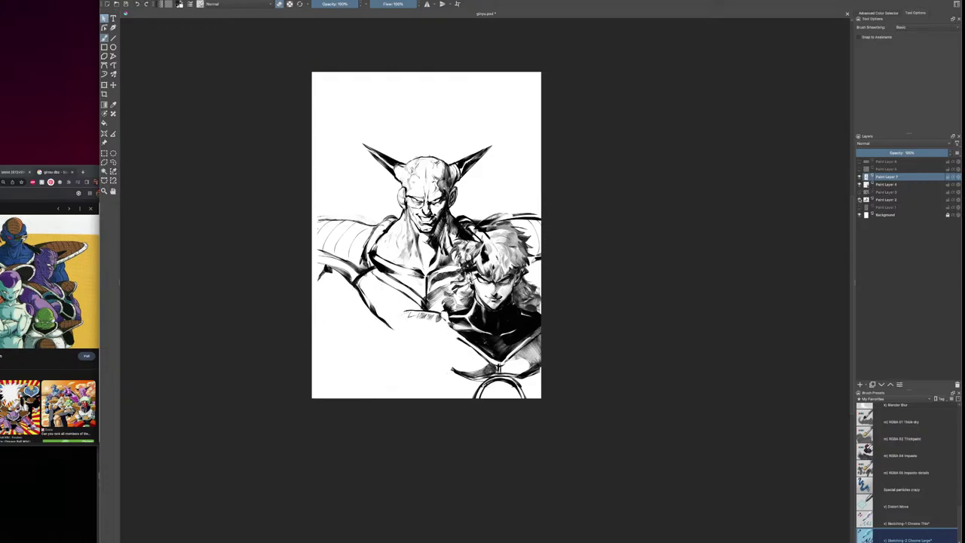
click(860, 200)
click(866, 186)
click(859, 184)
click(860, 184)
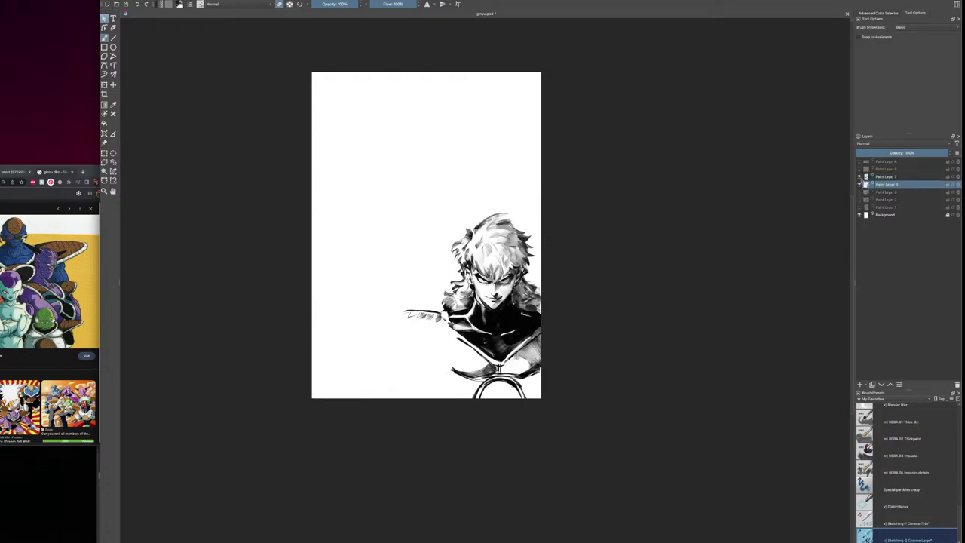
Select Paint Layer 7 and erase a small spot on the long-haired character's face
click(860, 178)
click(860, 177)
click(867, 177)
key(e)
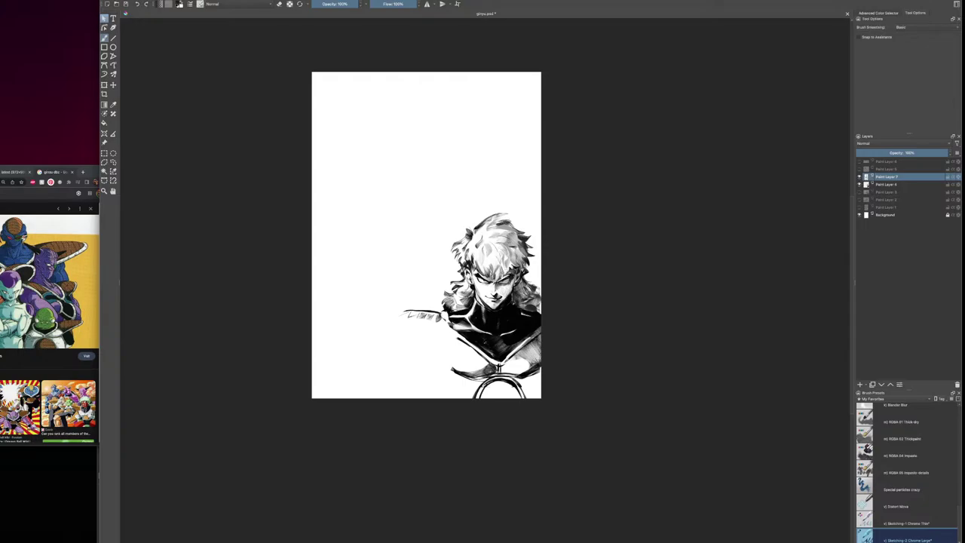
key(e)
drag(509, 284, 498, 283)
Check Paint Layer 1's content, leaving it hidden, and show Paint Layers 2, 3 and 5 again
click(860, 206)
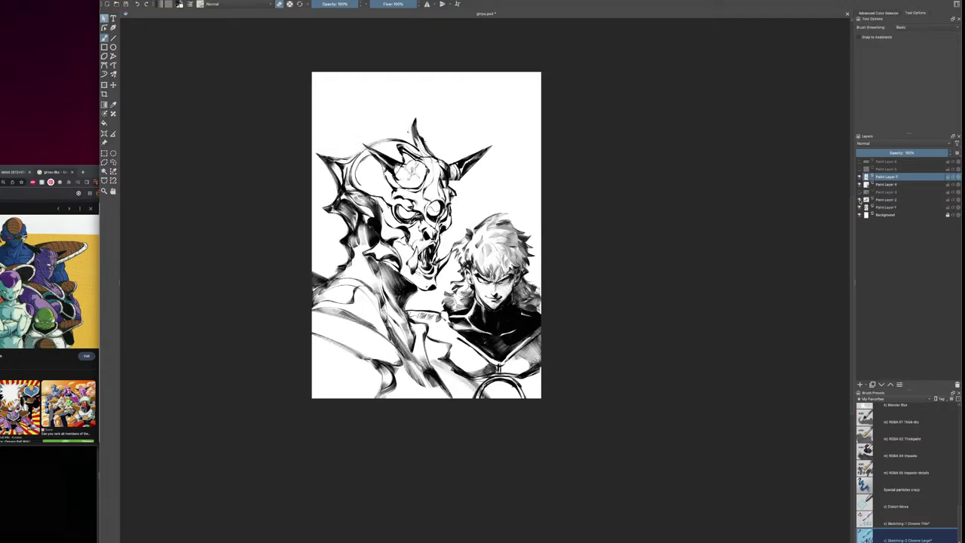
click(859, 206)
click(860, 200)
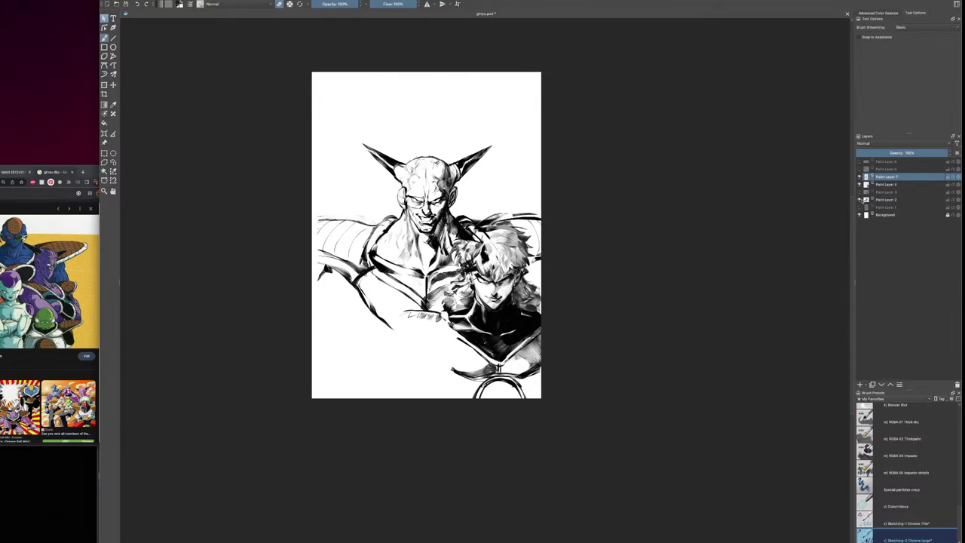
click(859, 199)
click(860, 199)
click(860, 192)
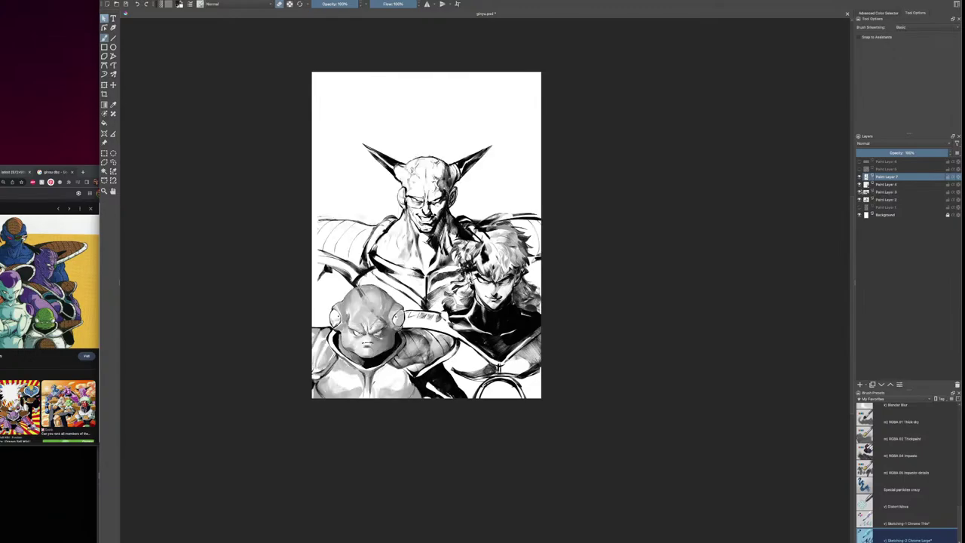
click(860, 169)
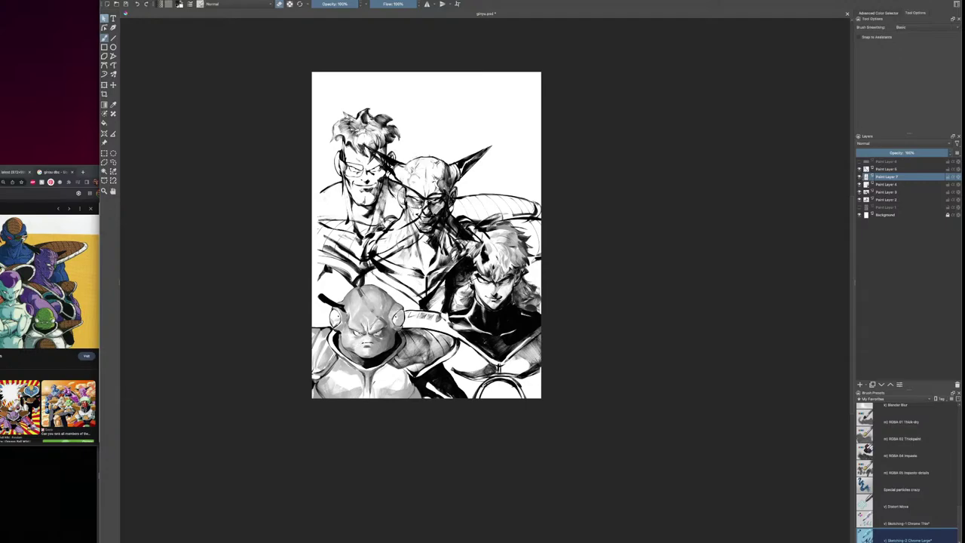
key(plus)
key(plus)
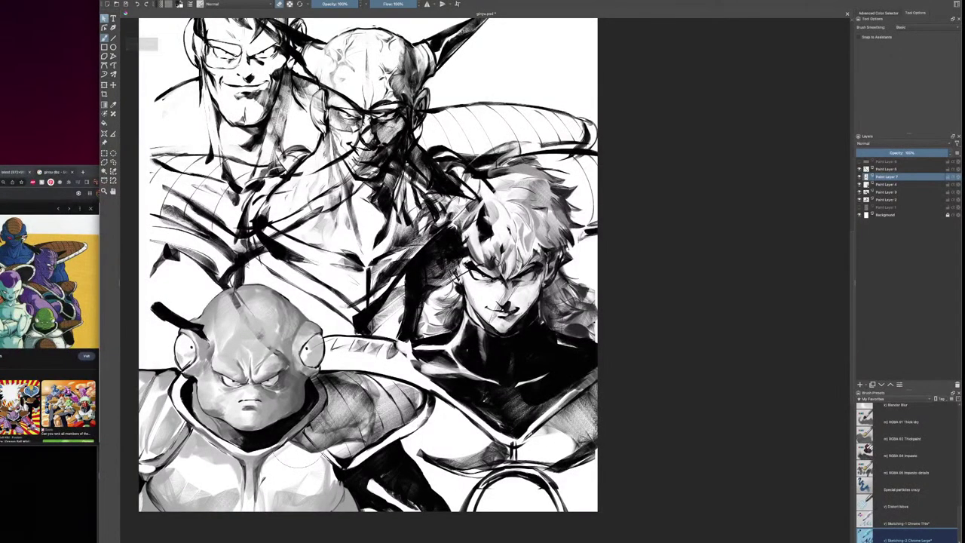
drag(542, 363, 670, 284)
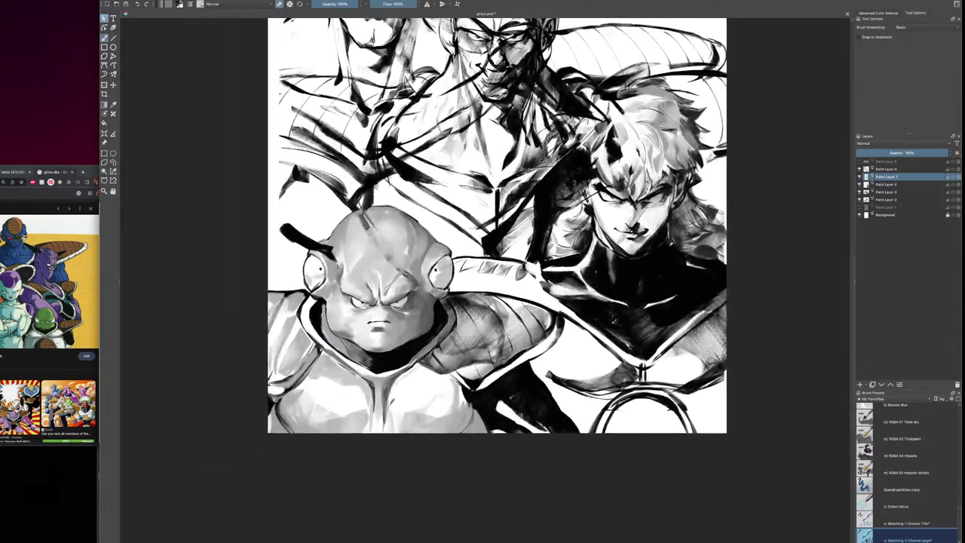
drag(598, 144, 562, 217)
drag(656, 286, 656, 284)
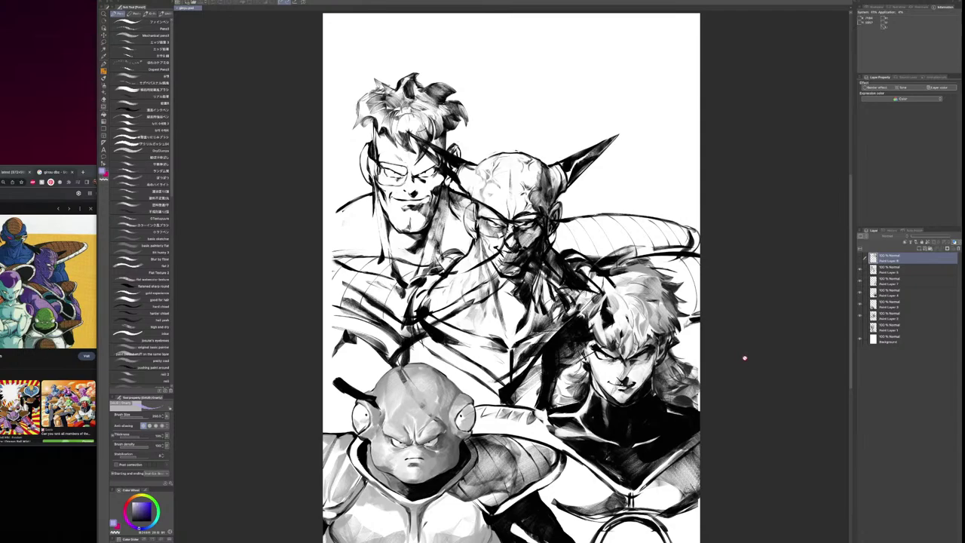
In Clip Studio Paint, show Paint Layer 6 and convert its brightness to opacity
click(861, 259)
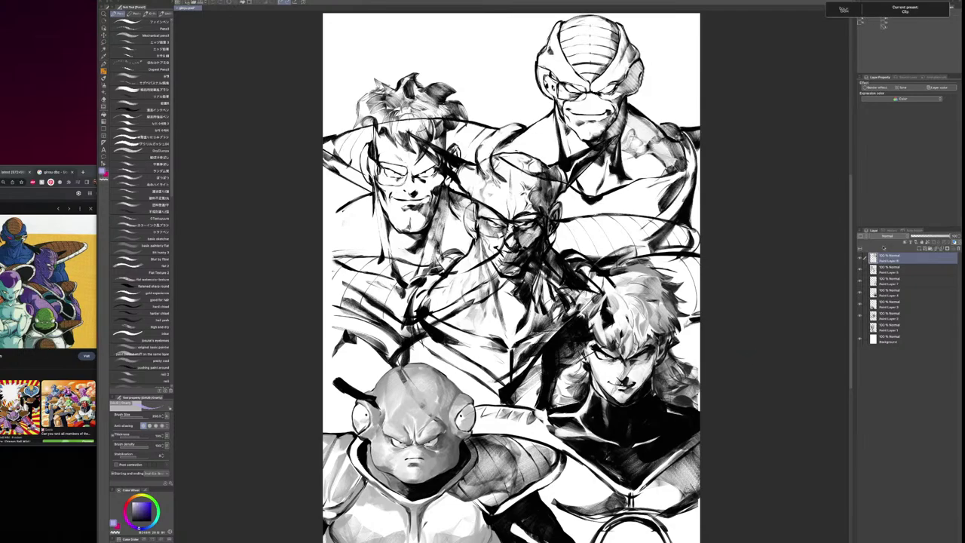
click(2, 1)
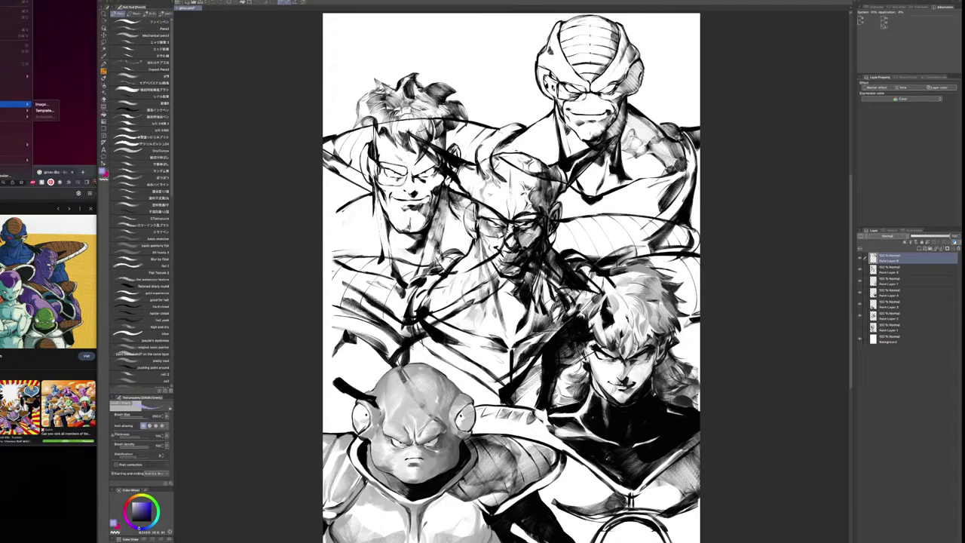
click(14, 95)
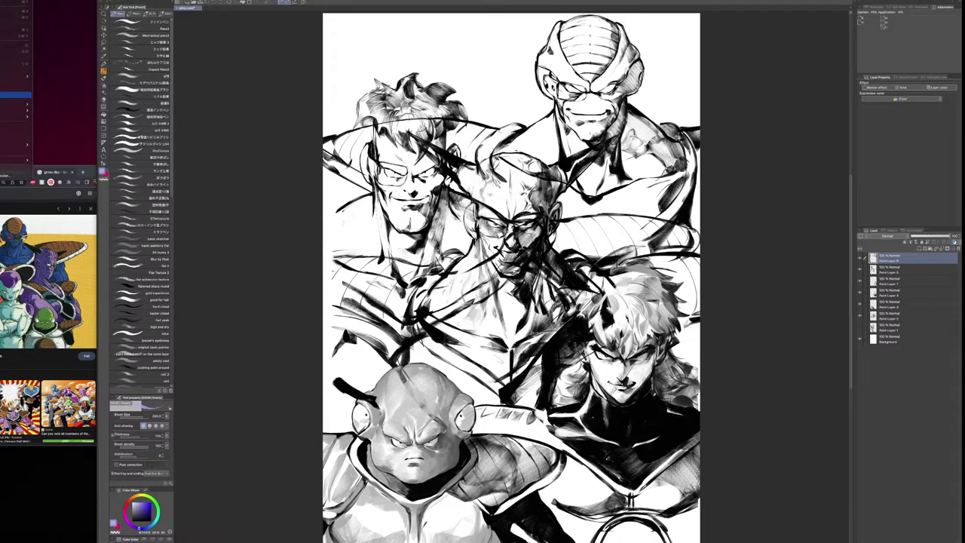
Select Paint Layers 5 through 2 and toggle Paint Layers 2, 3 and 4 to identify the character on each
click(898, 272)
shift+click(891, 317)
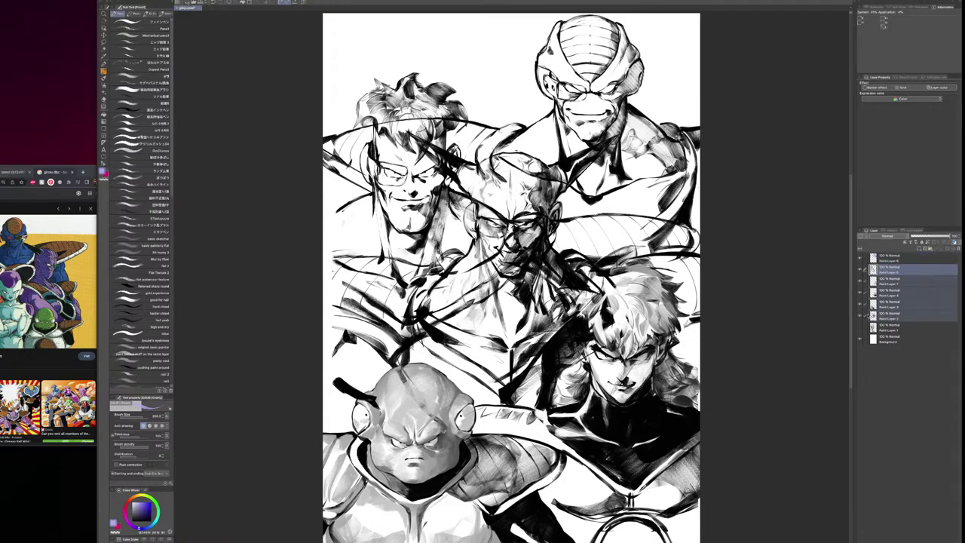
click(860, 316)
click(860, 316)
click(861, 305)
click(861, 304)
click(860, 293)
click(861, 293)
Check Paint Layer 7's content and merge the layer into Paint Layer 4 below it
click(861, 281)
click(860, 282)
click(889, 282)
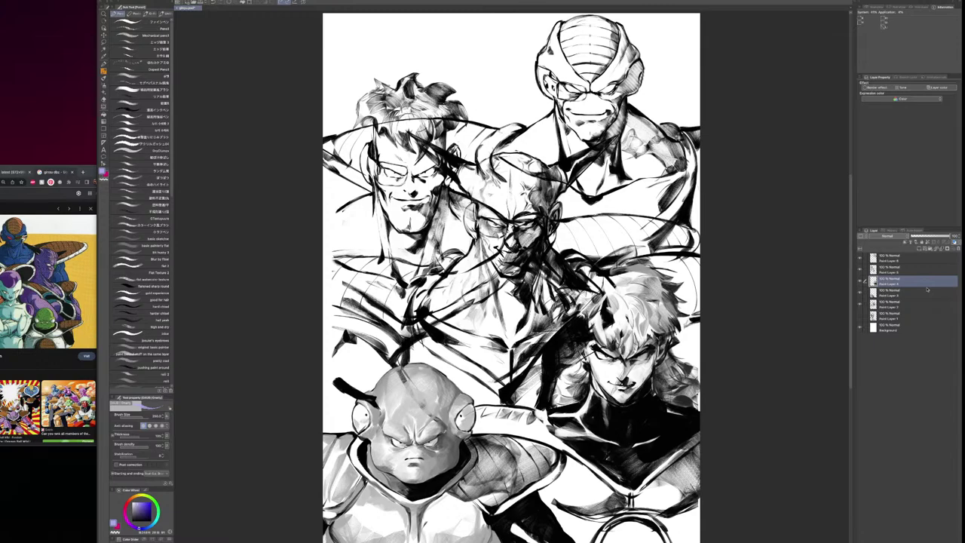
Convert brightness to opacity on Paint Layer 4 and on Paint Layer 5
click(2, 0)
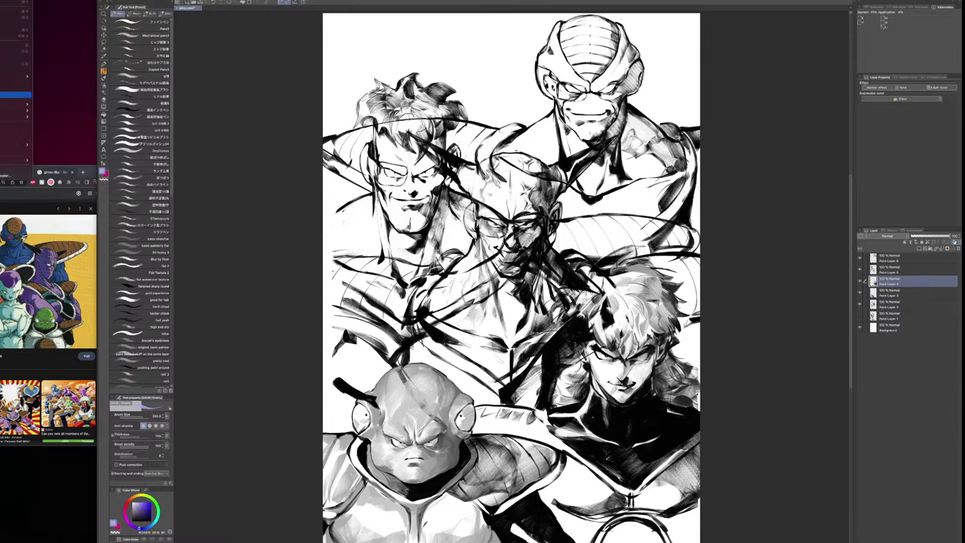
click(15, 96)
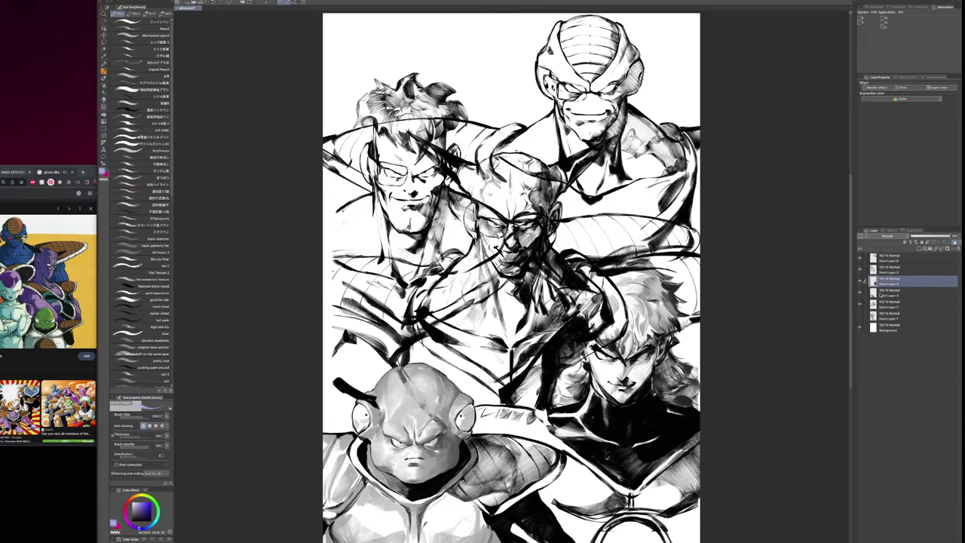
click(893, 267)
click(2, 1)
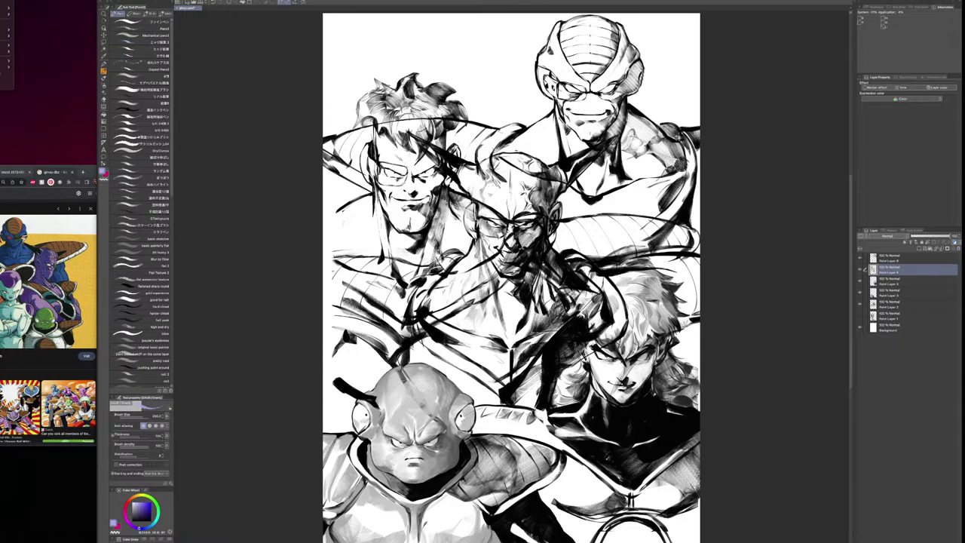
click(15, 95)
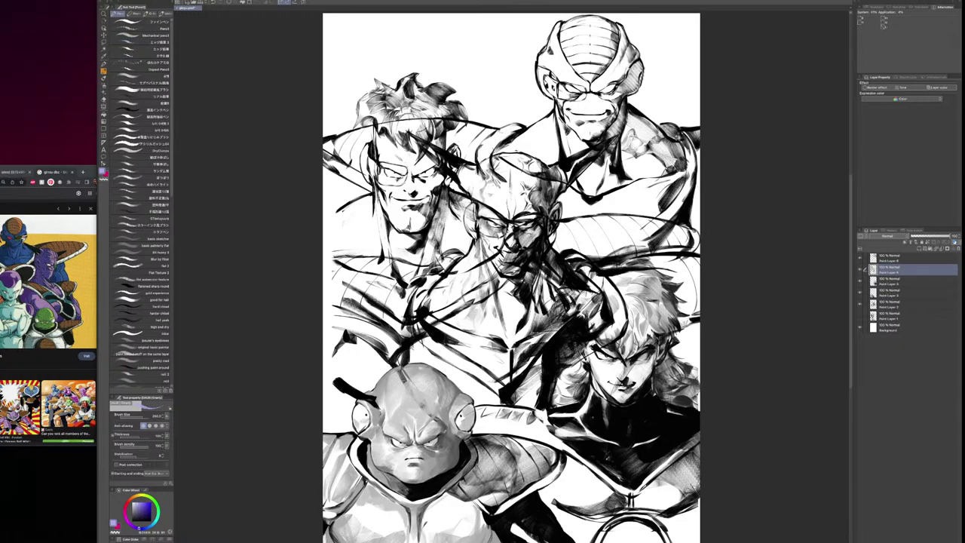
Check Paint Layer 2's content and convert its brightness to opacity
click(860, 305)
click(861, 305)
click(886, 305)
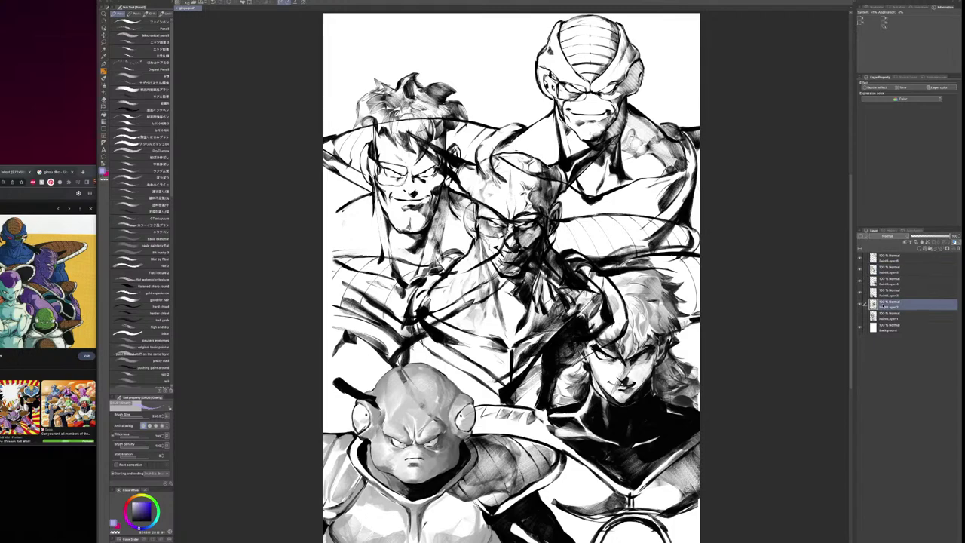
click(1, 0)
click(15, 70)
Check the upper layers by toggling their visibility and convert Paint Layer 3's brightness to opacity
click(859, 257)
click(859, 258)
click(860, 269)
click(860, 269)
click(859, 281)
click(860, 293)
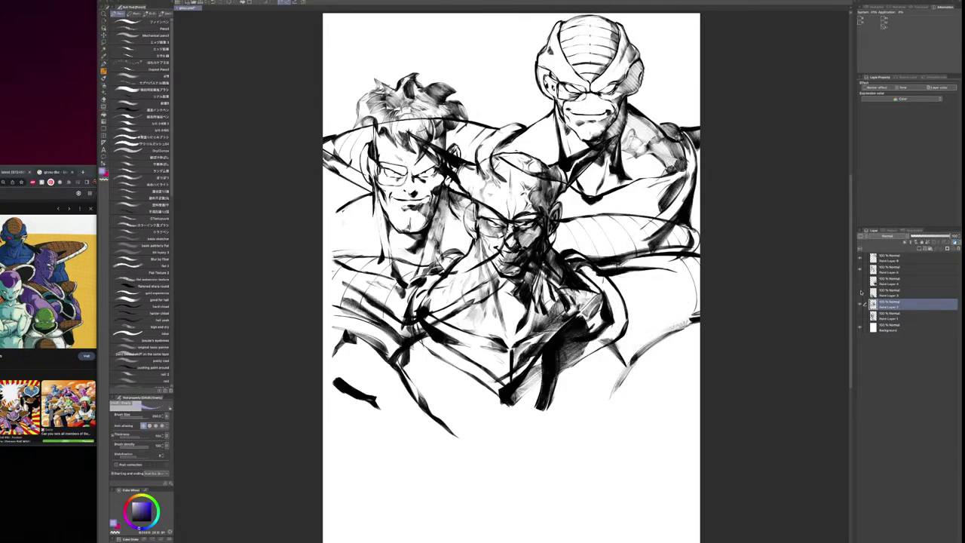
click(861, 292)
click(890, 293)
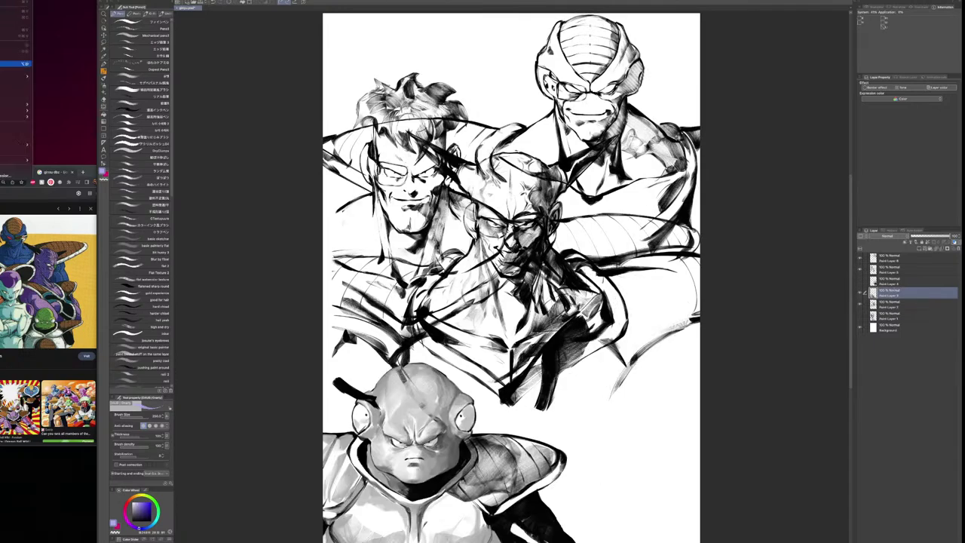
drag(394, 366, 456, 435)
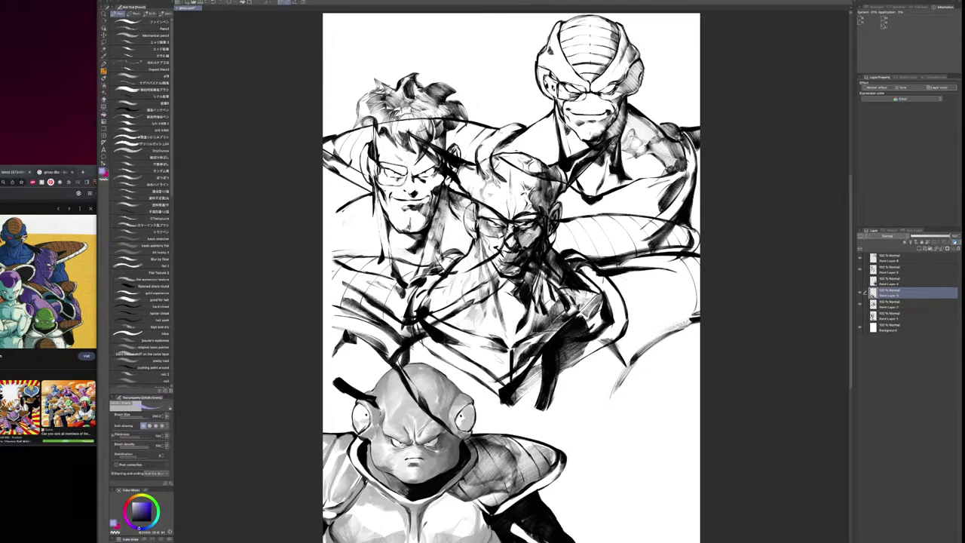
click(860, 281)
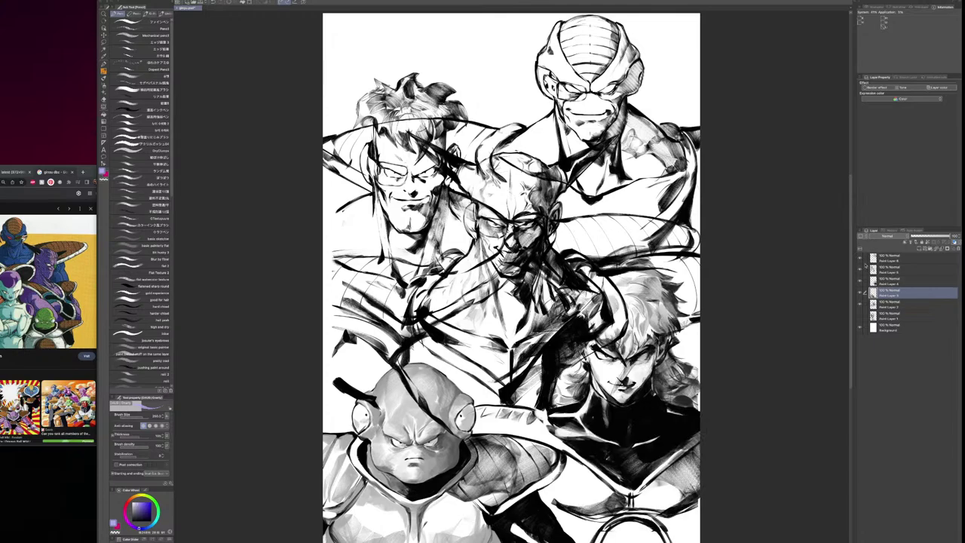
Hide Paint Layers 6, 5, 4 and 2, and lock the transparent pixels of Paint Layer 3
click(861, 258)
click(861, 269)
click(860, 281)
click(860, 303)
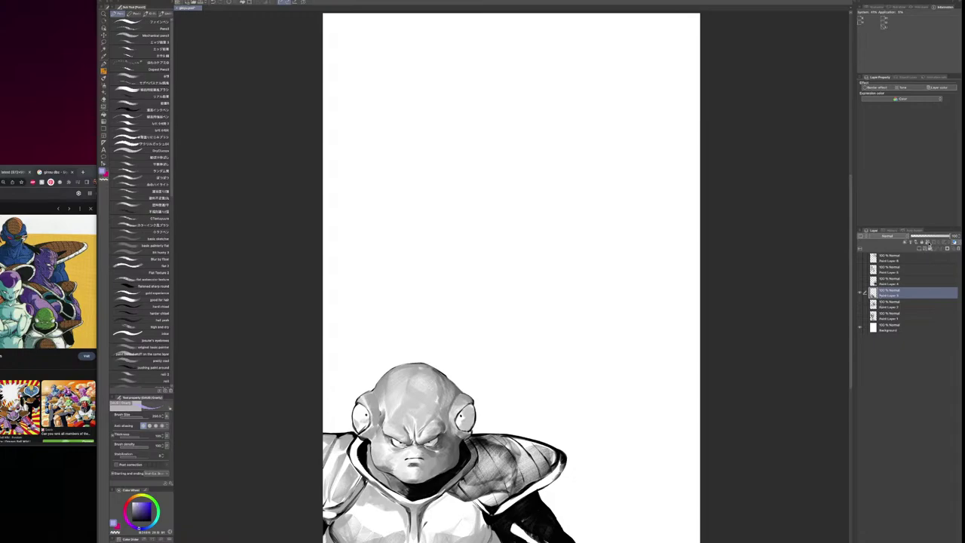
click(928, 242)
Pick the G-pen with a light blue colour and paint a diagonal stroke across the bald character's face
key(p)
click(150, 525)
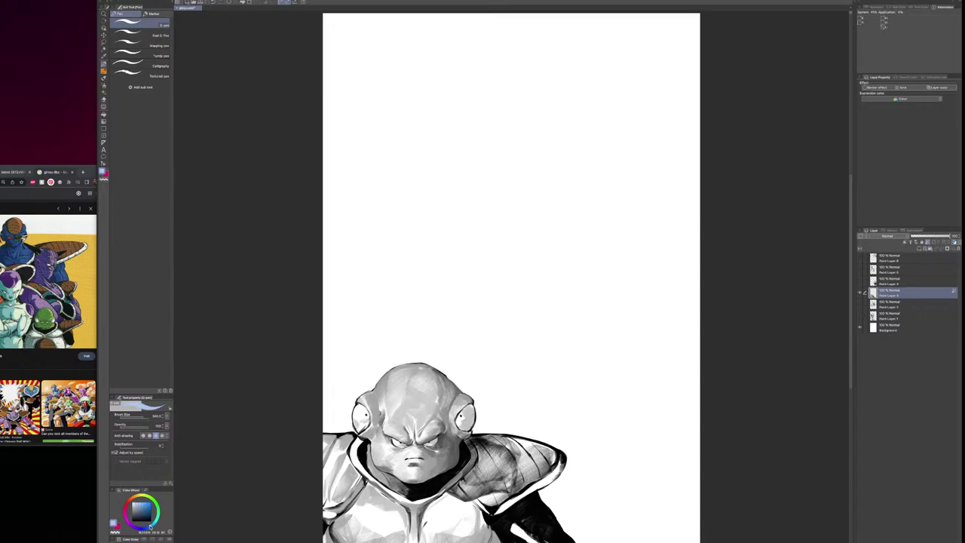
click(137, 503)
drag(466, 408, 381, 473)
Enlarge the brush and paint over the whole bald character to recolour its sketch light blue
drag(592, 455, 580, 367)
key(bracketright)
key(bracketright)
key(bracketright)
key(bracketright)
key(bracketright)
key(bracketright)
key(bracketright)
key(bracketright)
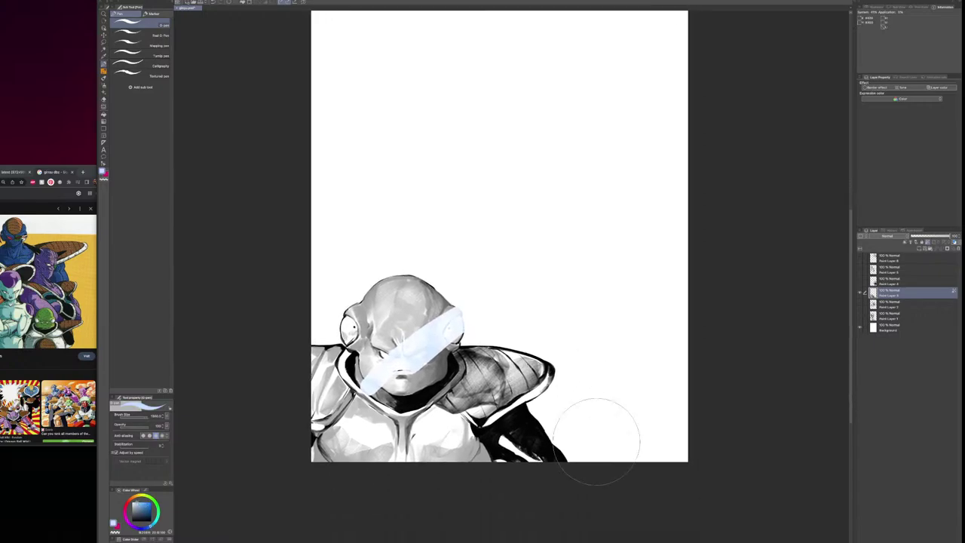
drag(582, 457, 447, 457)
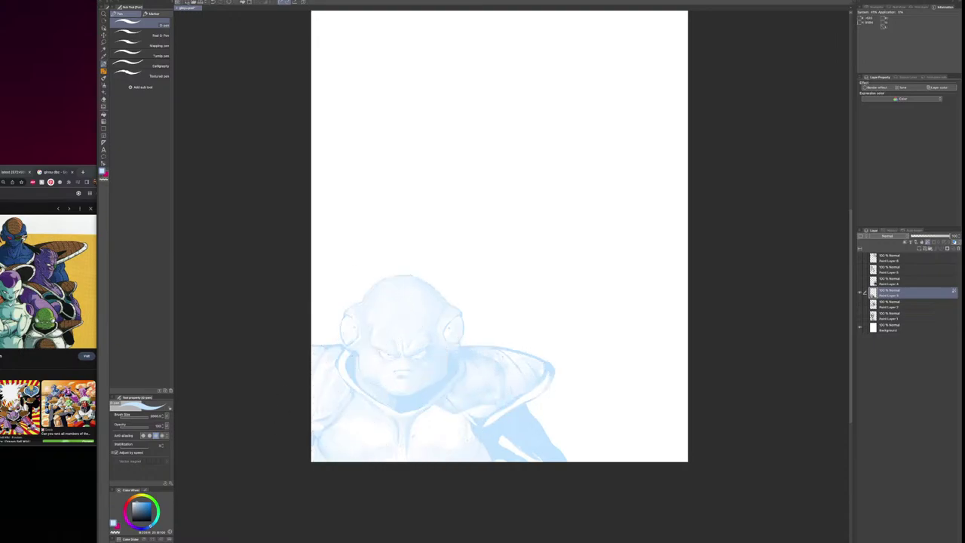
Show Paint Layers 4 and 2, lock their transparent pixels and recolour both characters' sketches light blue
click(860, 281)
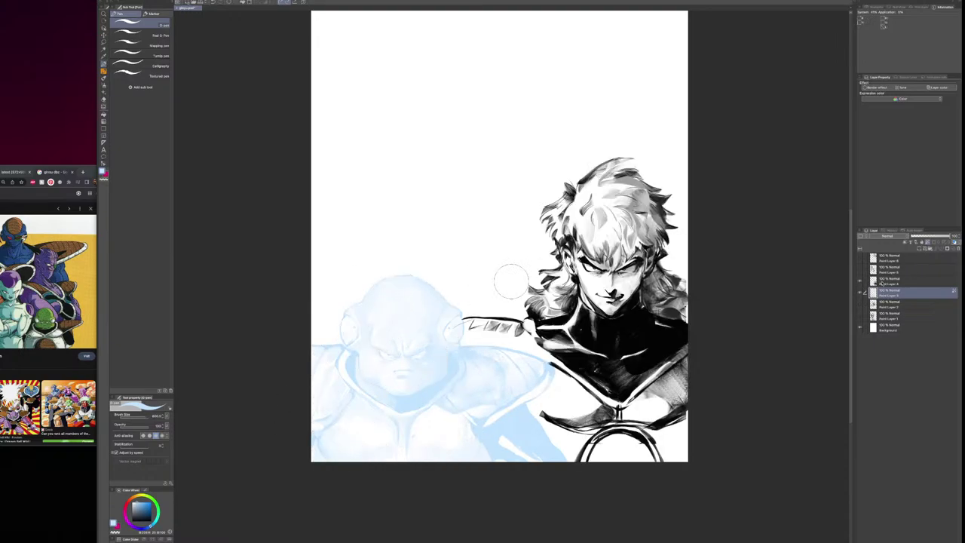
click(890, 281)
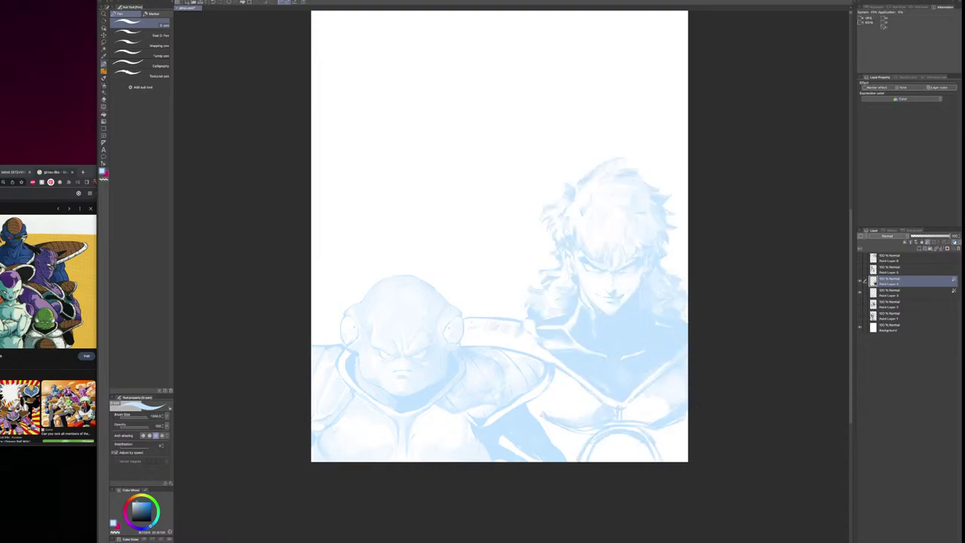
click(862, 306)
click(892, 304)
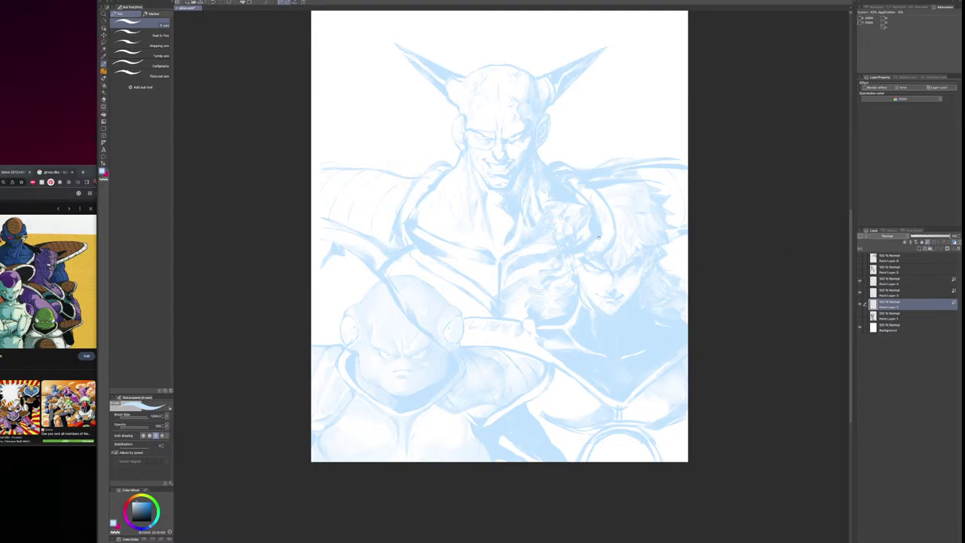
drag(599, 237, 596, 314)
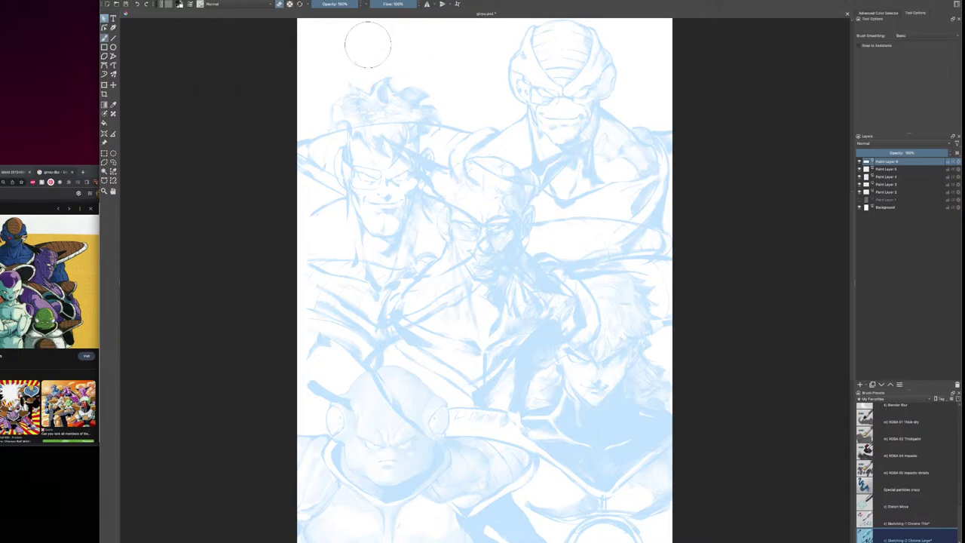
Hide Paint Layers 6, 5, 4 and 2, select Paint Layer 3 and keep it visible above the background
click(860, 162)
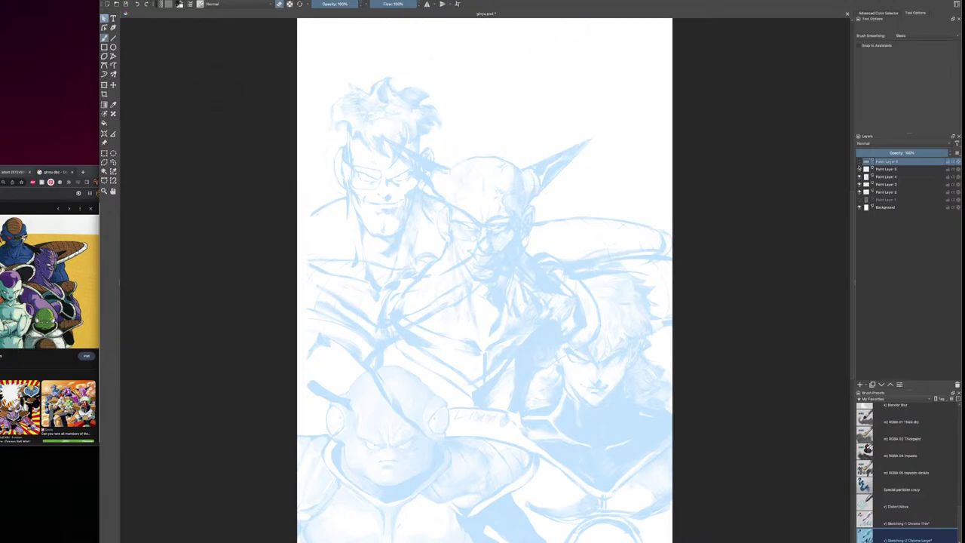
click(860, 169)
click(860, 176)
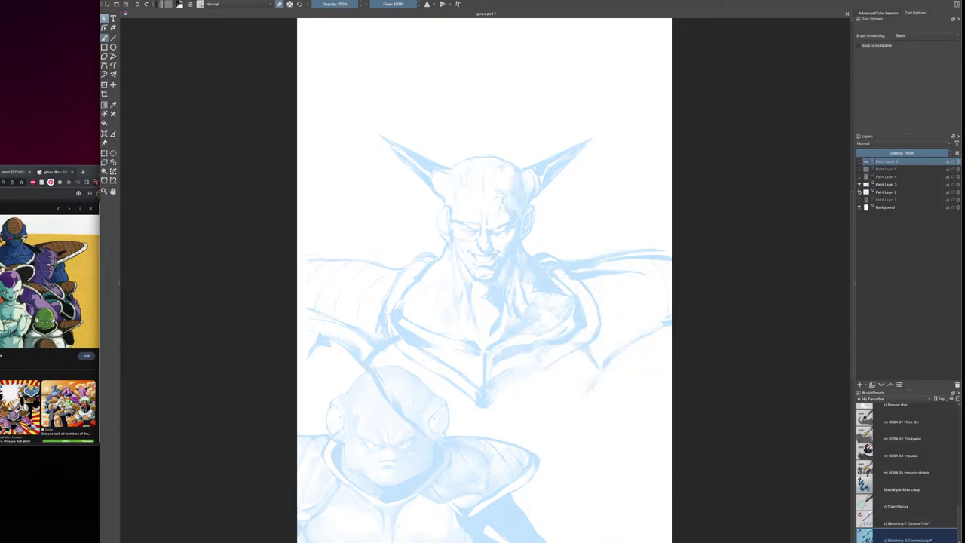
click(860, 192)
click(875, 184)
click(860, 184)
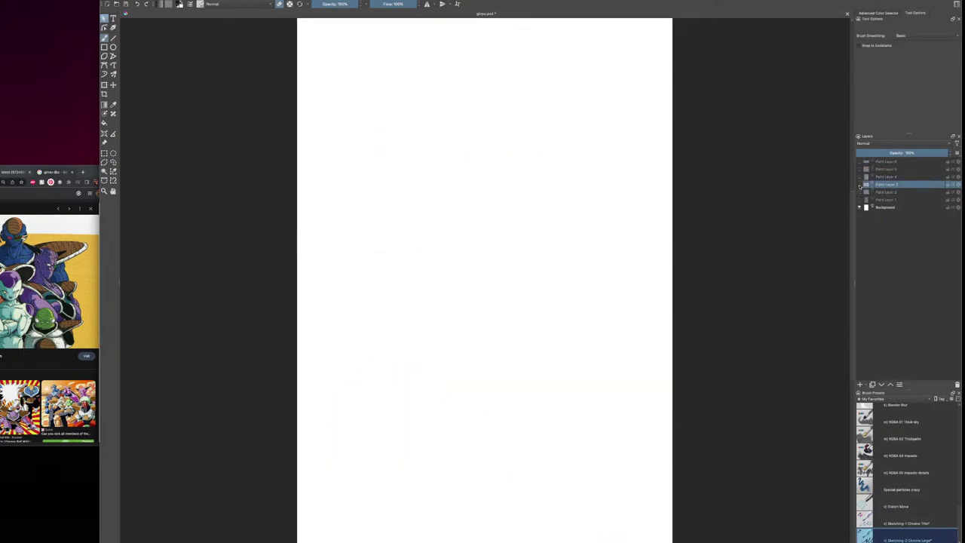
click(860, 184)
Add a new paint layer directly above Paint Layer 3 for inking the bald character
key(ctrl+plus)
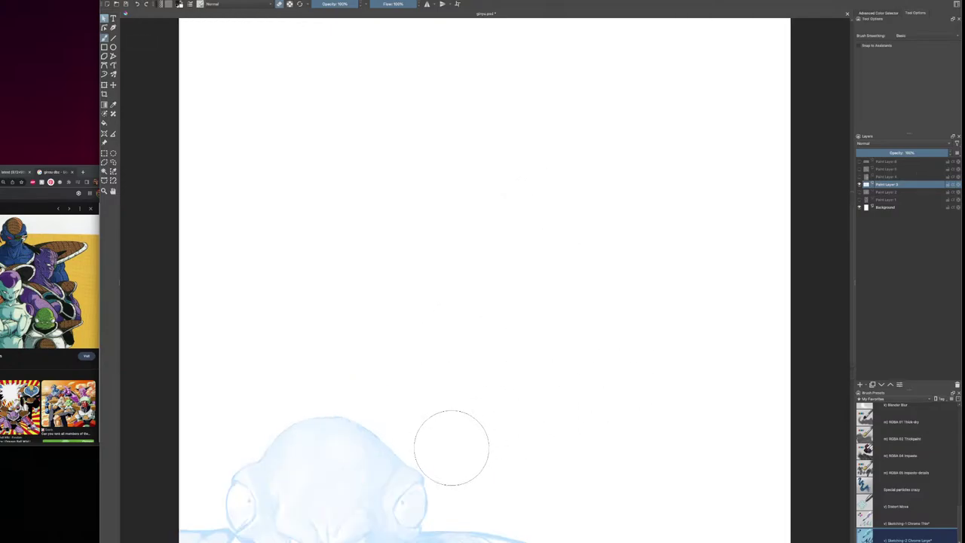
mouse_move(513, 378)
mouse_down()
mouse_move(513, 264)
mouse_move(543, 174)
mouse_up()
key(ctrl+plus)
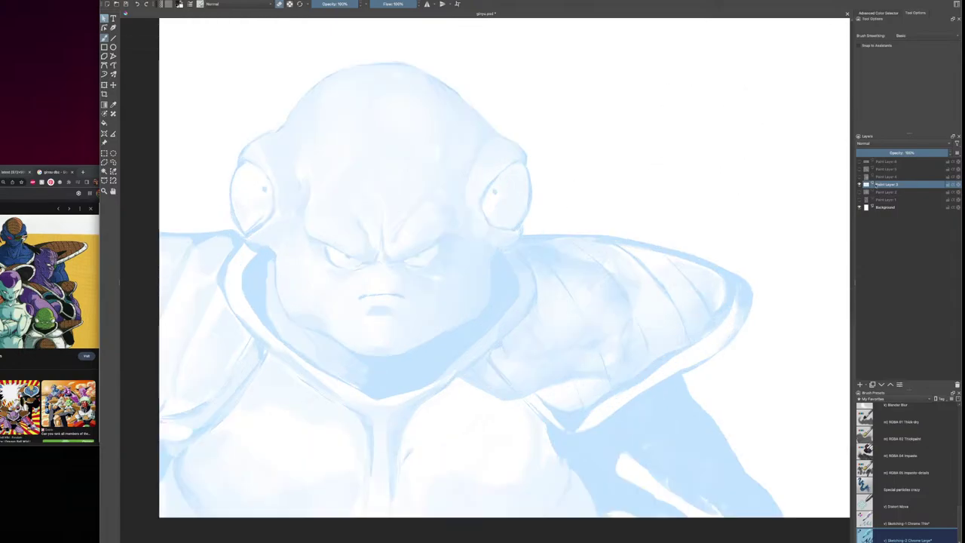
click(860, 385)
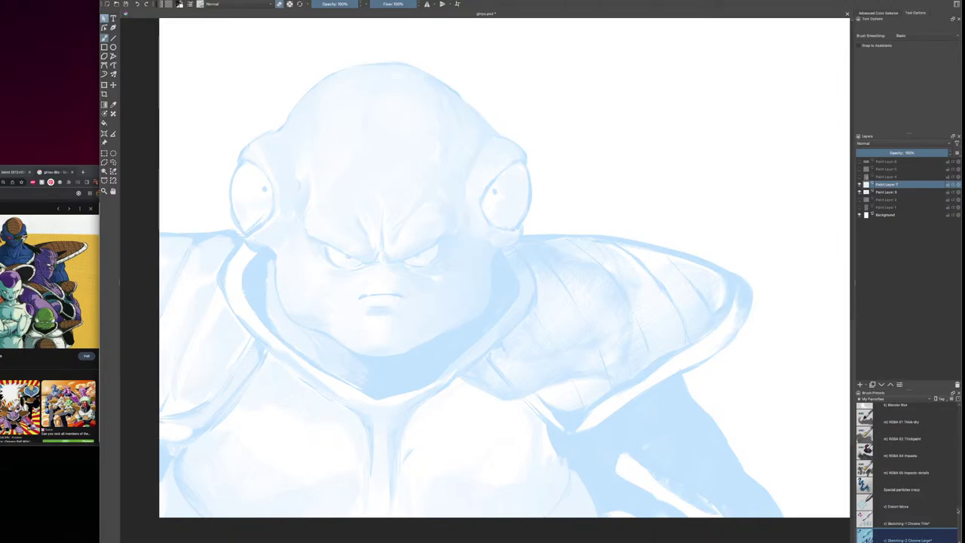
Turn off eraser mode, shrink the Sketching-2 Chrome Large brush and choose a dark blue-grey drawing colour
key(e)
key(bracketleft)
key(bracketleft)
key(bracketleft)
key(bracketleft)
key(bracketleft)
key(bracketleft)
key(bracketleft)
key(bracketleft)
key(bracketleft)
key(bracketleft)
key(bracketleft)
key(bracketleft)
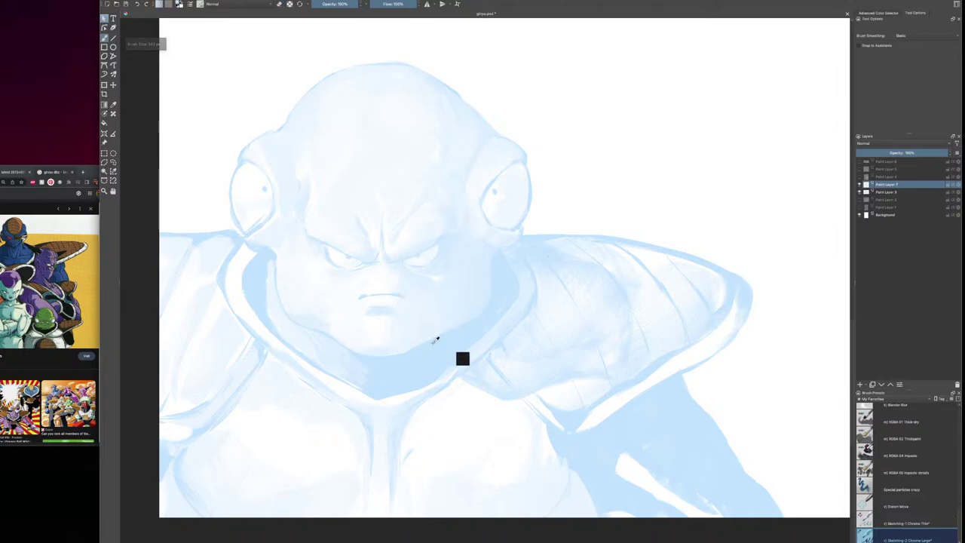
ctrl+click(434, 342)
right_click(453, 263)
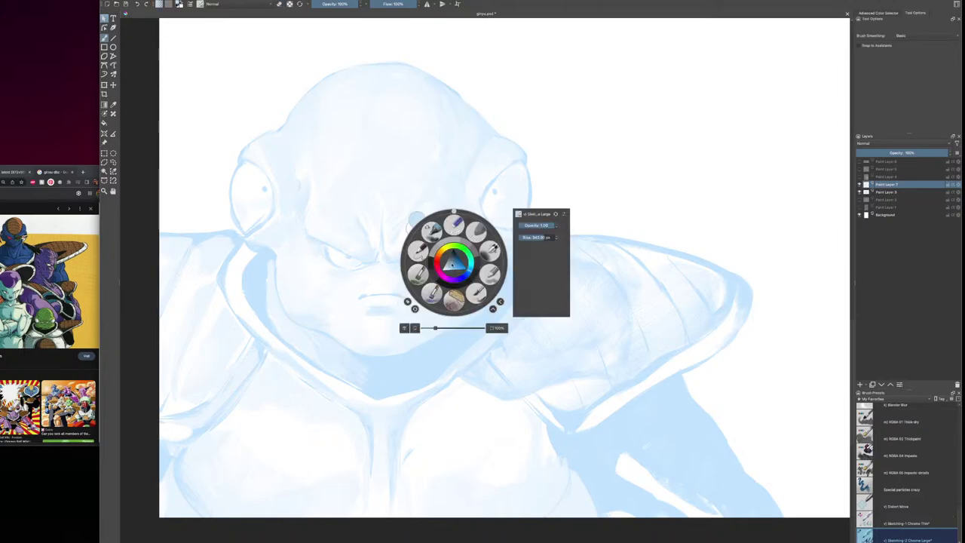
click(439, 515)
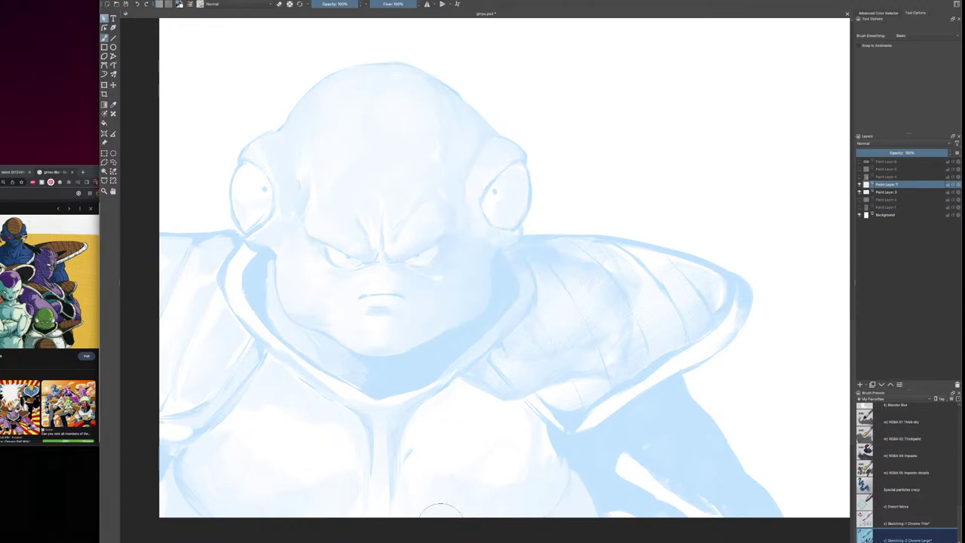
Draw the crease between the brows, the right brow line and the upper edge of the eye beneath it
key(bracketleft)
key(bracketleft)
mouse_move(429, 248)
mouse_down()
mouse_move(414, 256)
mouse_move(437, 244)
mouse_up()
drag(383, 241, 390, 259)
key(bracketright)
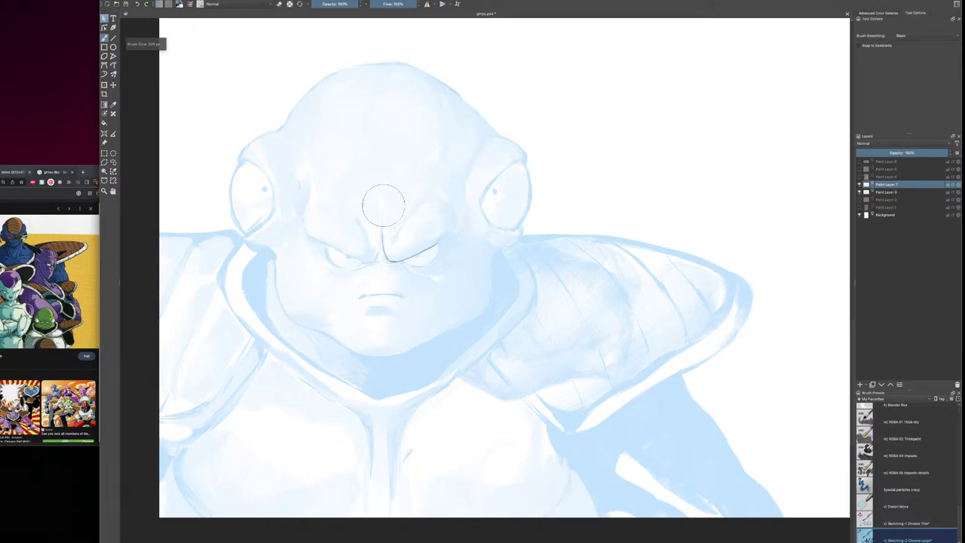
drag(387, 262, 376, 262)
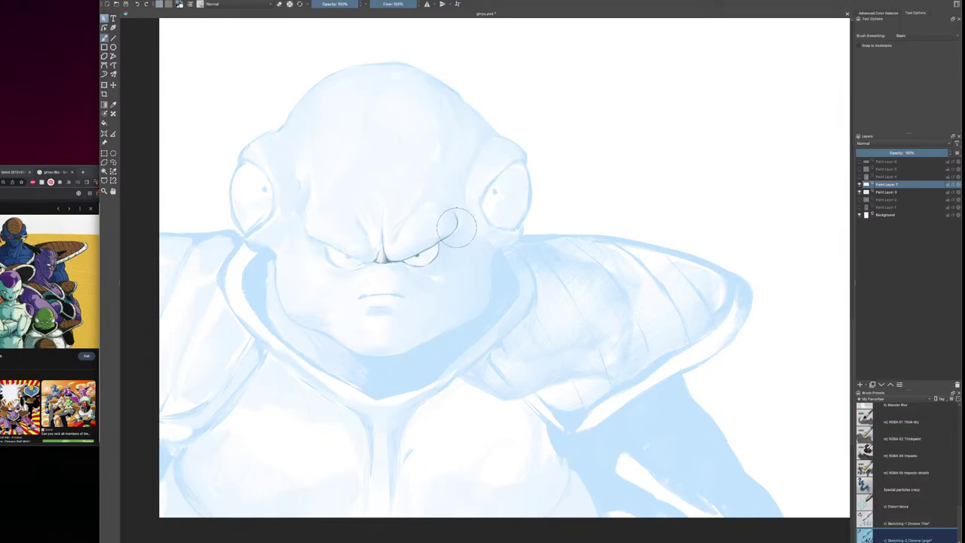
Sample greys from the brow line and shade the inner corner and underside of the inked eye
ctrl+click(403, 261)
drag(394, 264, 402, 260)
ctrl+click(396, 261)
key(bracketleft)
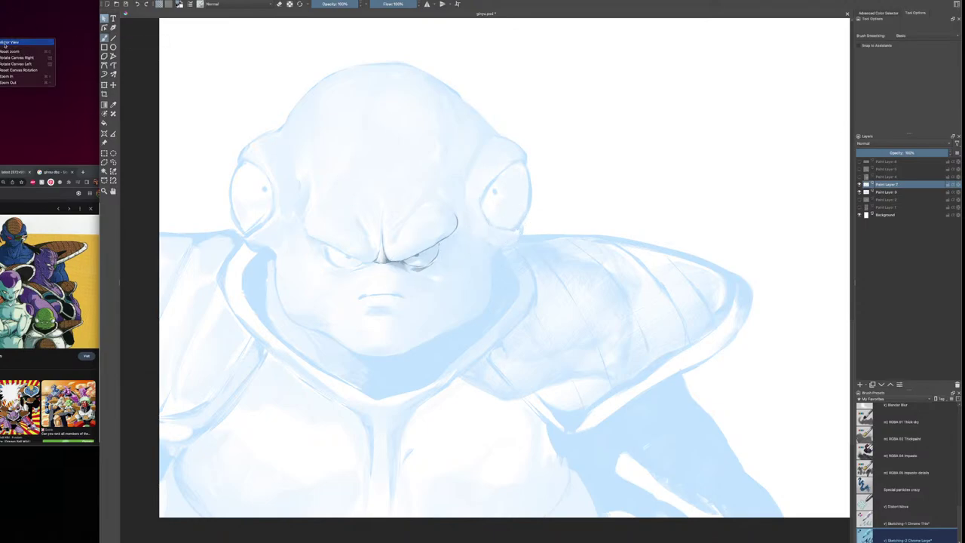
Mirror the canvas view and ink the other brow and the outline of the eye beneath it
key(m)
drag(715, 371, 564, 371)
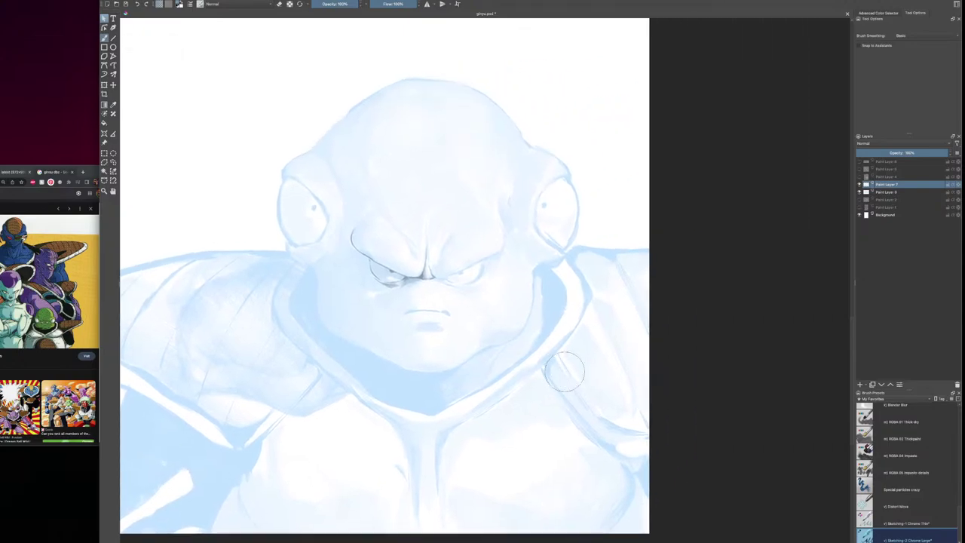
key(bracketleft)
key(ctrl+z)
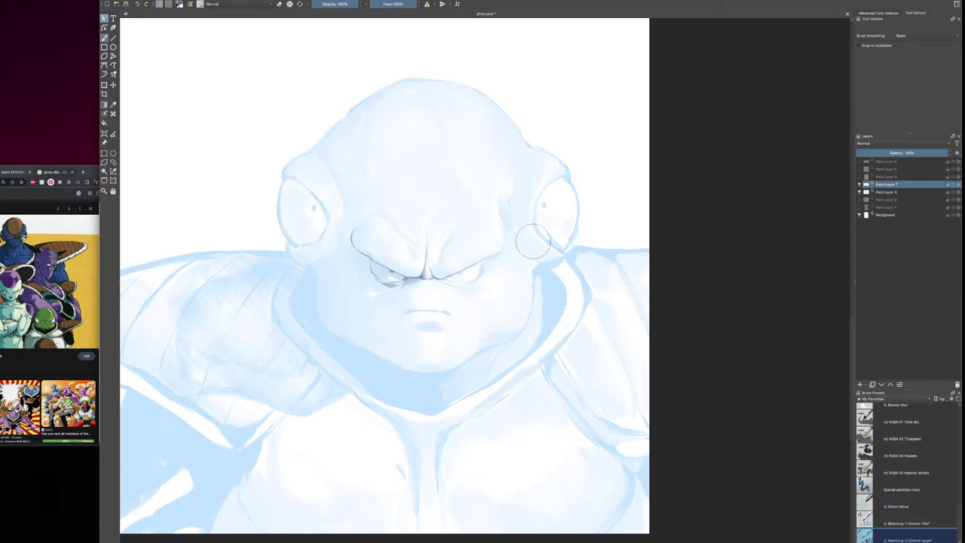
drag(483, 262, 487, 277)
drag(458, 273, 461, 274)
drag(460, 275, 463, 288)
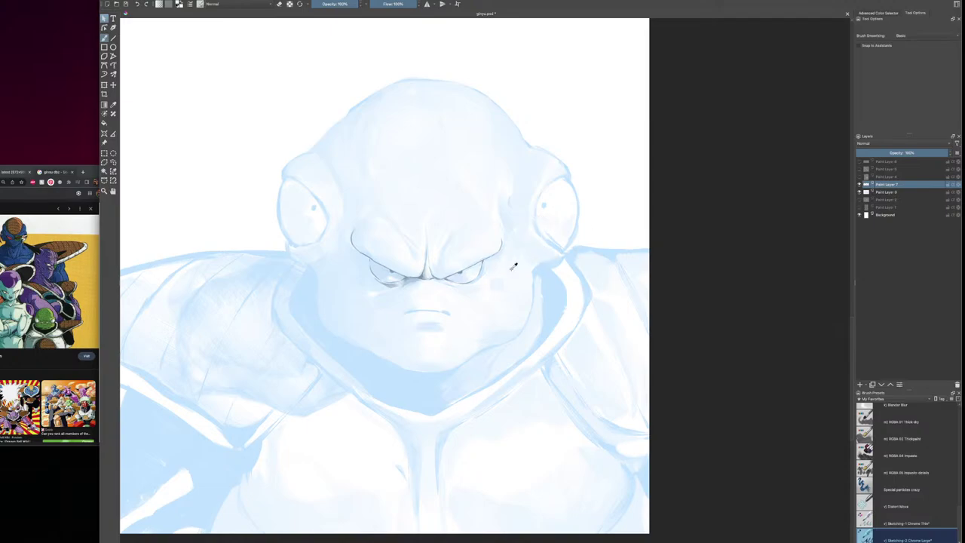
Sample a grey from the first eye, undo the last stroke and shade the area below that eye's inner corner
ctrl+click(612, 185)
key([)
key(])
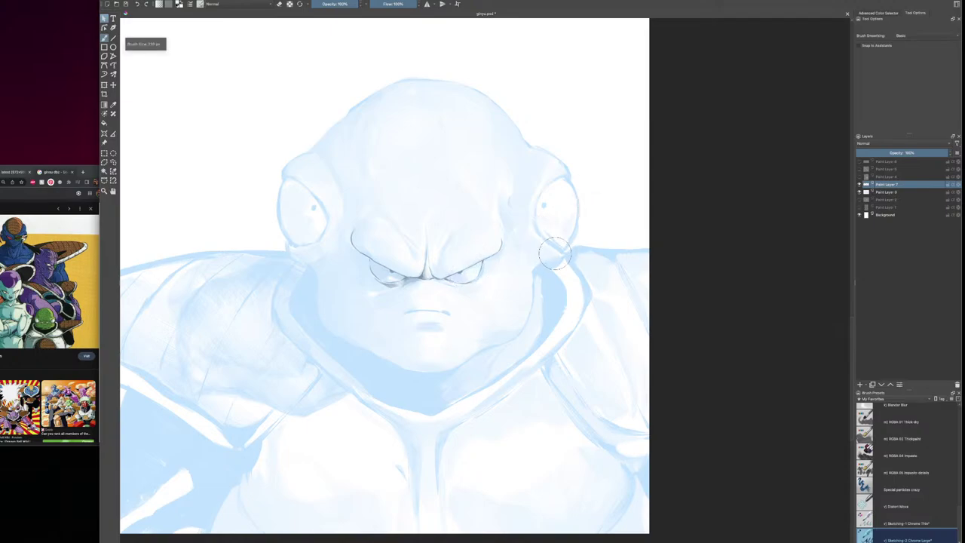
ctrl+click(410, 278)
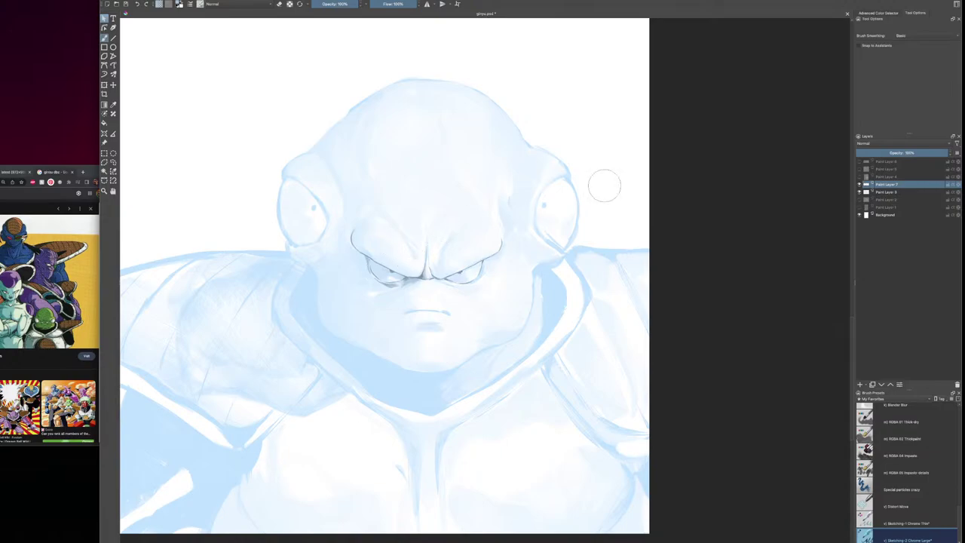
key(bracketleft)
key(ctrl+z)
key(])
drag(406, 287, 392, 295)
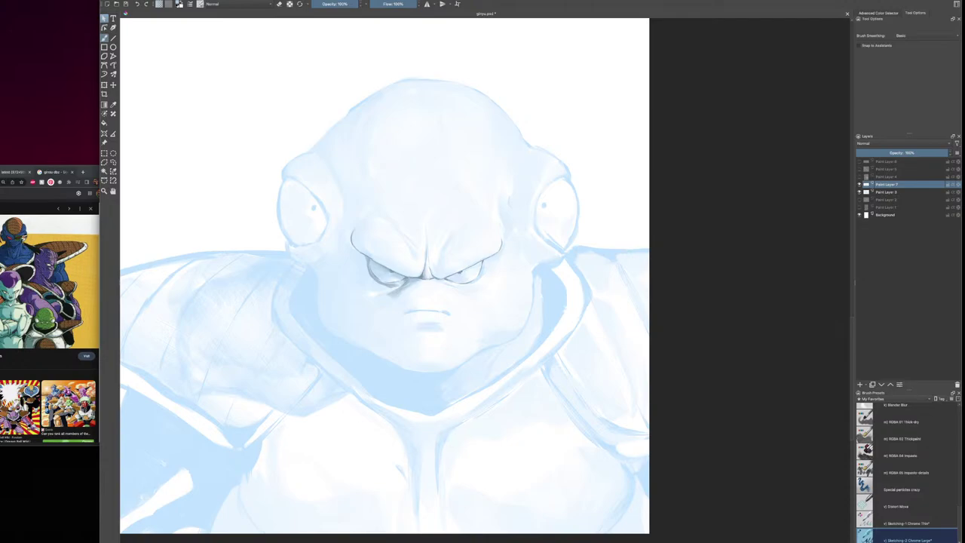
Reduce the brush, sample a darker tone near the eye and ink the line of the closed mouth
key([)
key(bracketleft)
key(bracketleft)
key(bracketleft)
ctrl+click(462, 272)
drag(410, 312, 432, 311)
drag(442, 310, 436, 310)
Sample the shadow tone under the shaded eye and spread it across the area above the mouth
ctrl+click(371, 288)
key(bracketleft)
key(bracketright)
drag(404, 285, 379, 297)
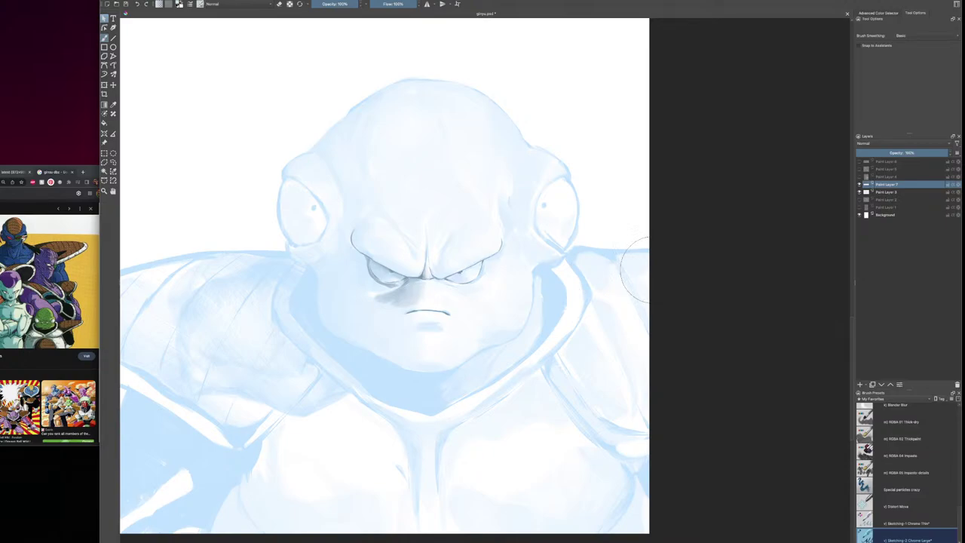
Extend the soft grey shading from below the eye over the cheek beside the mouth, adjusting the brush size
key([)
ctrl+click(409, 306)
key(])
drag(384, 296, 379, 308)
key(bracketleft)
key(bracketleft)
key(bracketleft)
key(bracketleft)
key(bracketleft)
key(bracketleft)
key(bracketleft)
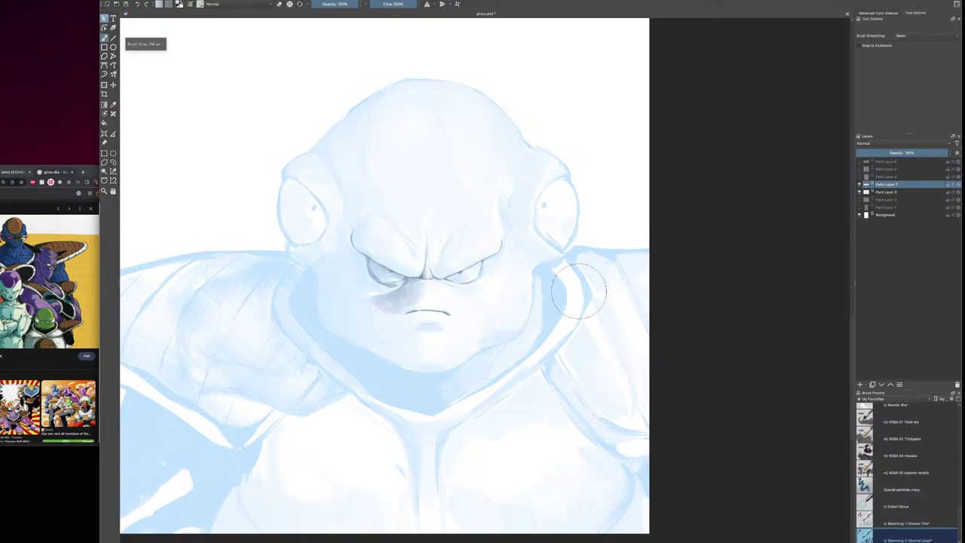
ctrl+click(402, 289)
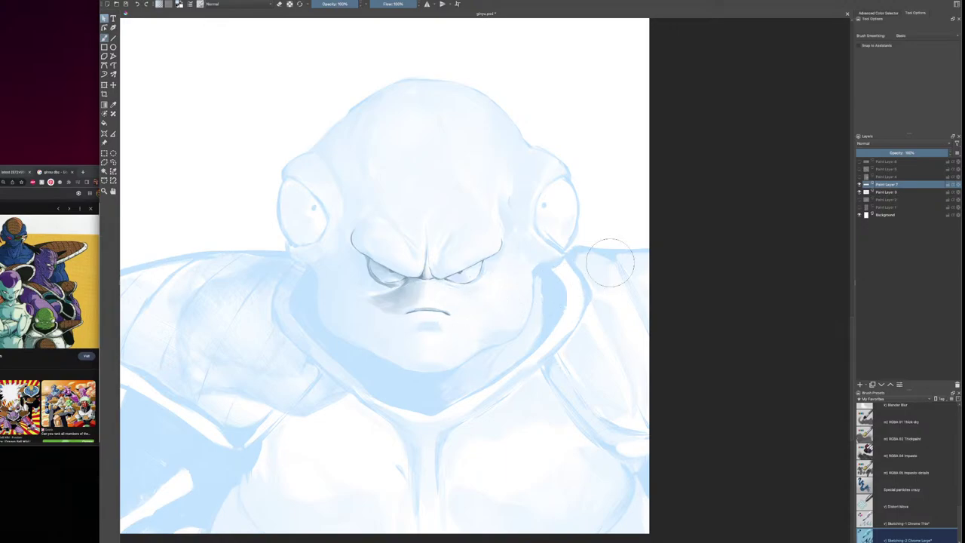
key(bracketright)
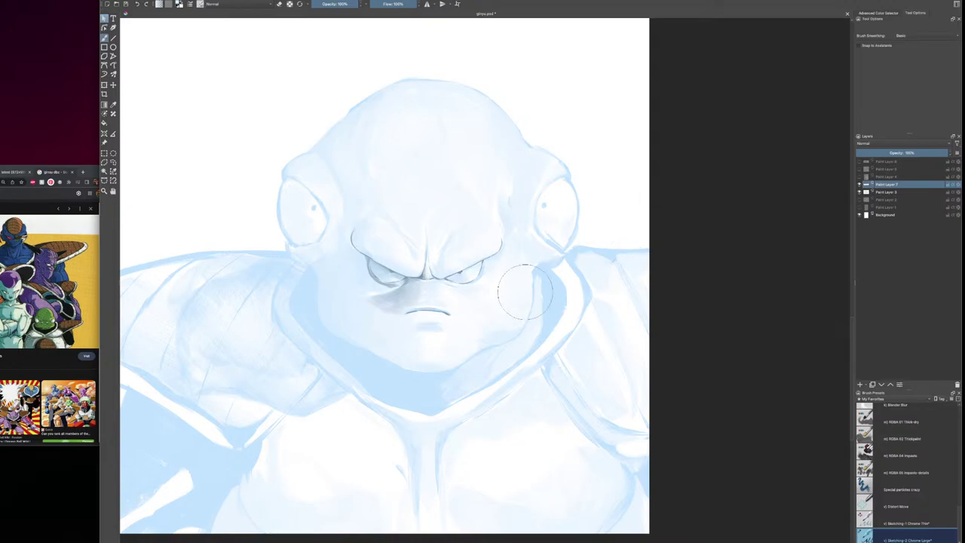
Sample a dark tone from the shaded eye and darken the outer corner of the other eye with a smaller brush
key(bracketleft)
key(bracketleft)
key(bracketleft)
ctrl+click(389, 271)
drag(559, 261, 586, 270)
drag(563, 264, 566, 287)
Shade around the corner of the mouth and darken the brow line above the less shaded eye
key(bracketright)
drag(412, 302, 405, 280)
ctrl+click(418, 277)
drag(442, 270, 465, 261)
key(bracketright)
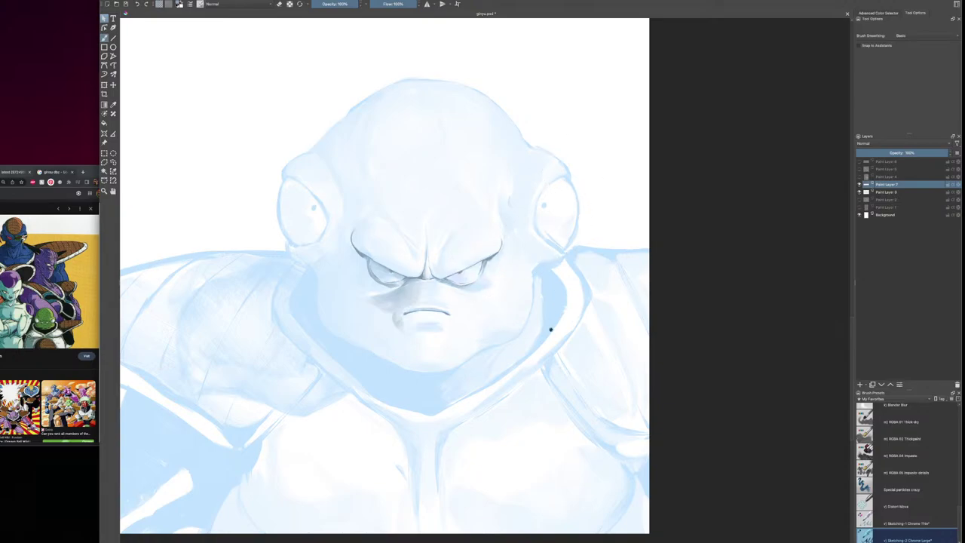
Outline the left bulging eye on the side of the head and ink the cheek, jaw and chin contour
drag(549, 330, 510, 293)
key([)
key([)
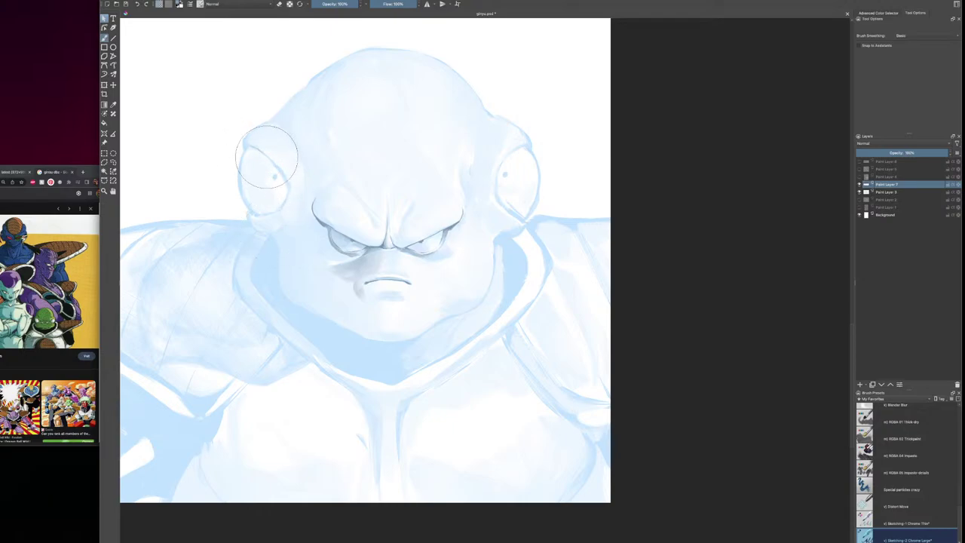
drag(261, 150, 287, 181)
drag(288, 187, 265, 215)
drag(249, 210, 239, 181)
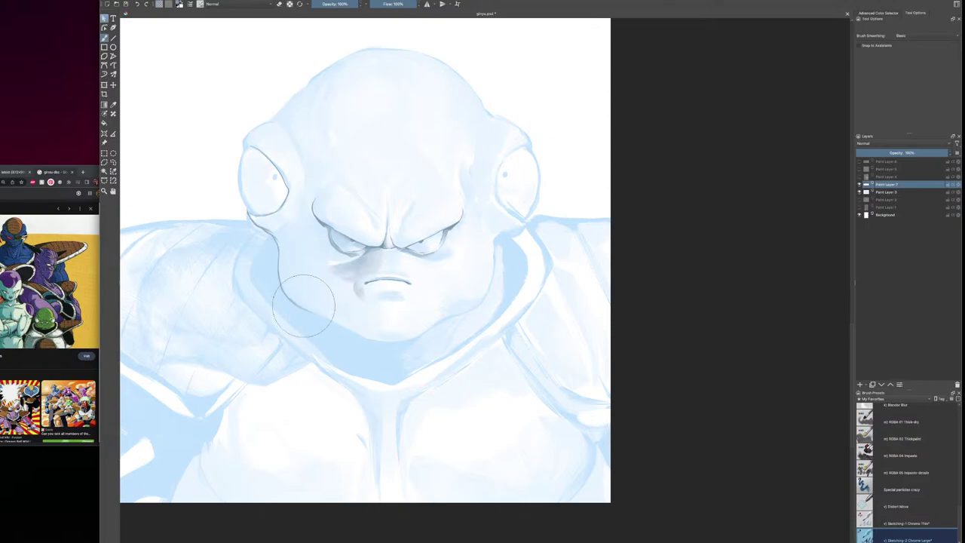
drag(304, 308, 337, 320)
drag(387, 342, 409, 340)
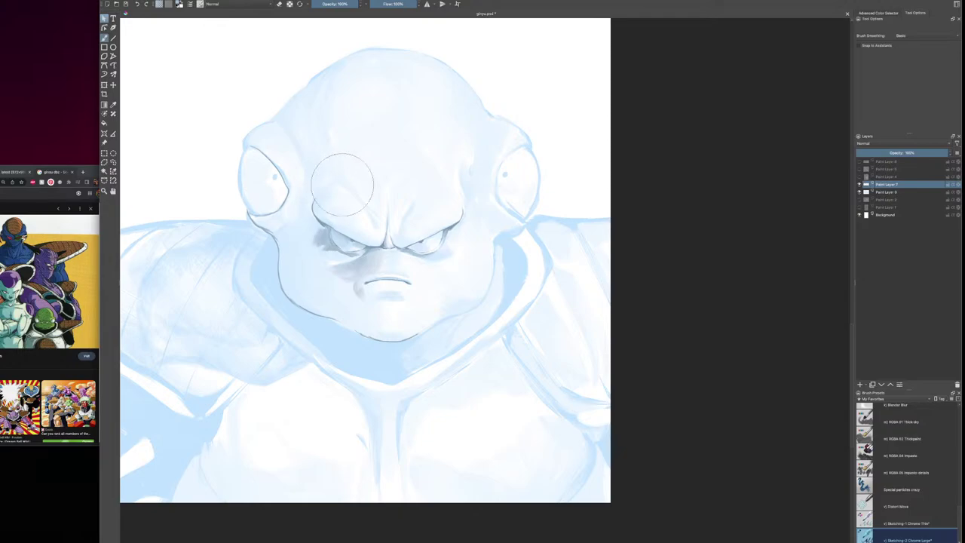
Shade beside the shaded eye's outer corner and along the cheek edge below the bulging side eye
key(bracketright)
key(bracketright)
key(bracketleft)
key(bracketleft)
mouse_move(289, 239)
mouse_down()
mouse_move(281, 272)
mouse_move(285, 243)
mouse_up()
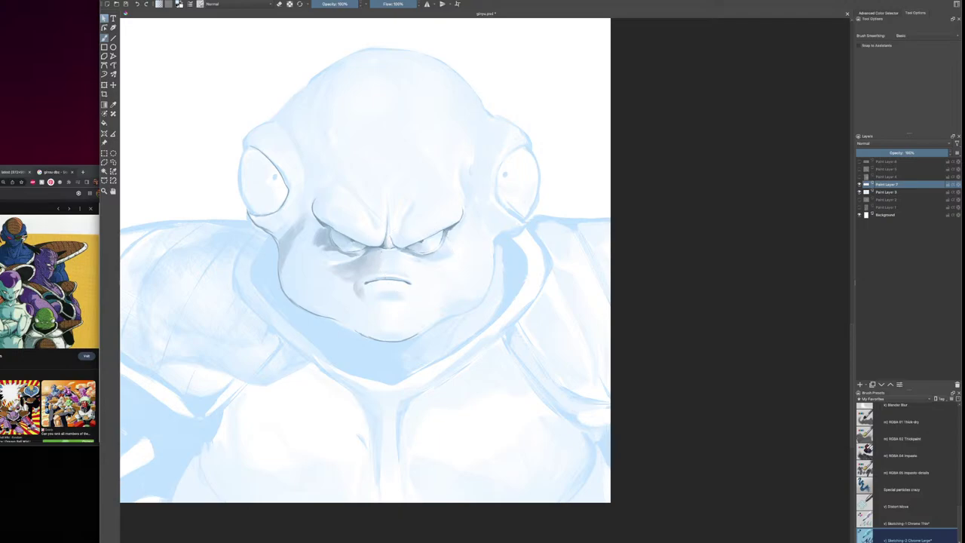
Try shading strokes along the upper lip and undo them
key(ctrl+z)
key(ctrl+shift+z)
key(ctrl+z)
drag(384, 283, 407, 274)
key(ctrl+z)
drag(368, 283, 395, 276)
key(ctrl+z)
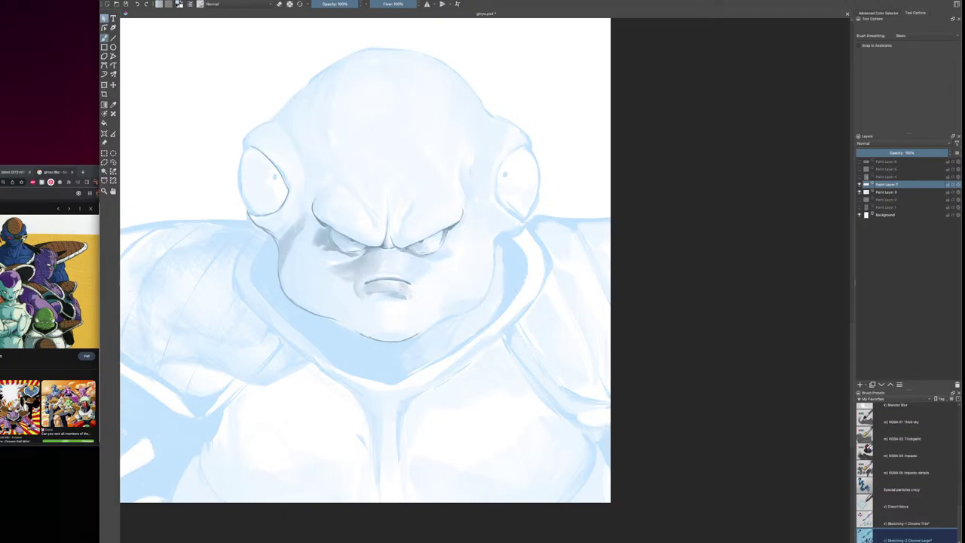
Shade beneath the lower lip and darken the area between the inner eye corner and the nose
drag(373, 294, 385, 297)
drag(376, 244, 365, 247)
key(minus)
key(minus)
key(minus)
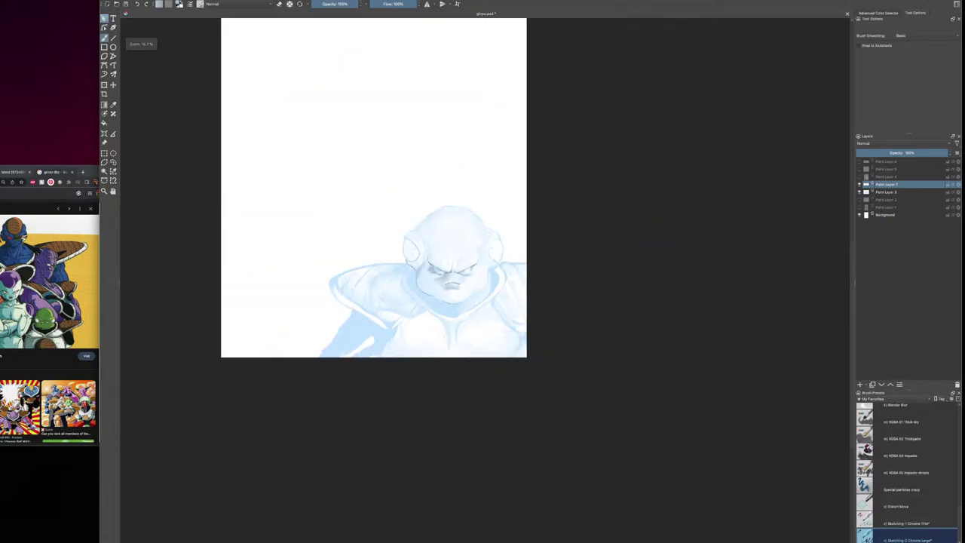
key(plus)
key(plus)
key(plus)
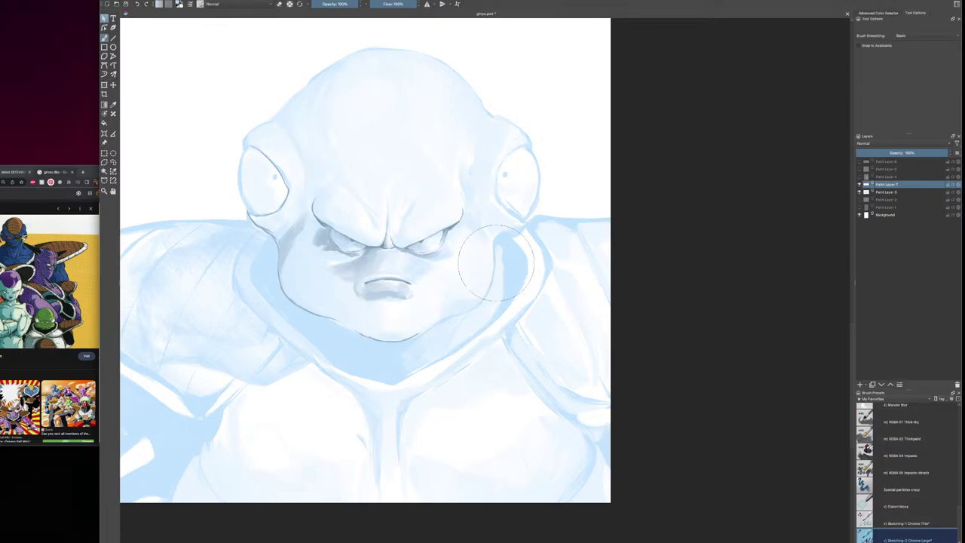
Restore the unmirrored canvas view and shade the side of the chin below the mouth with sampled greys
right_click(6, 40)
click(19, 43)
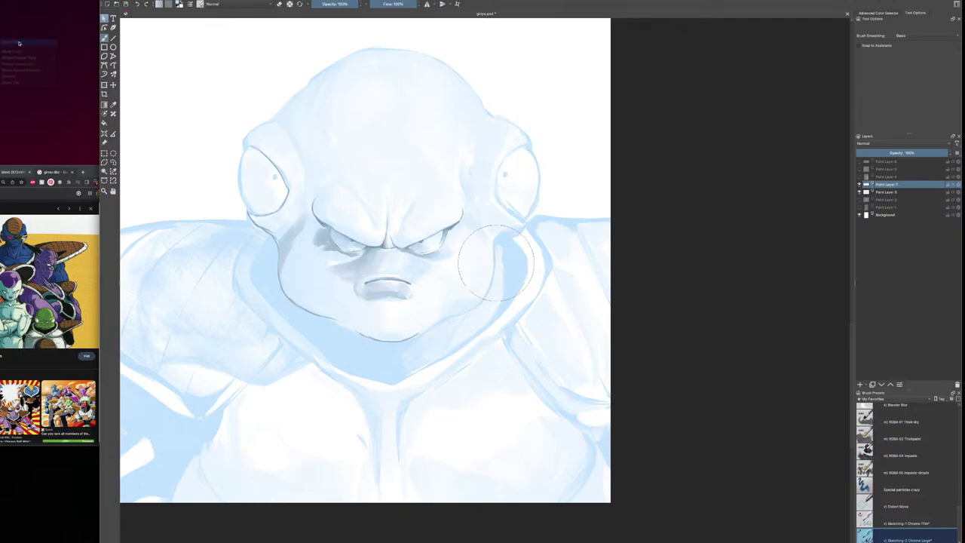
key(m)
drag(746, 344, 616, 349)
ctrl+click(520, 224)
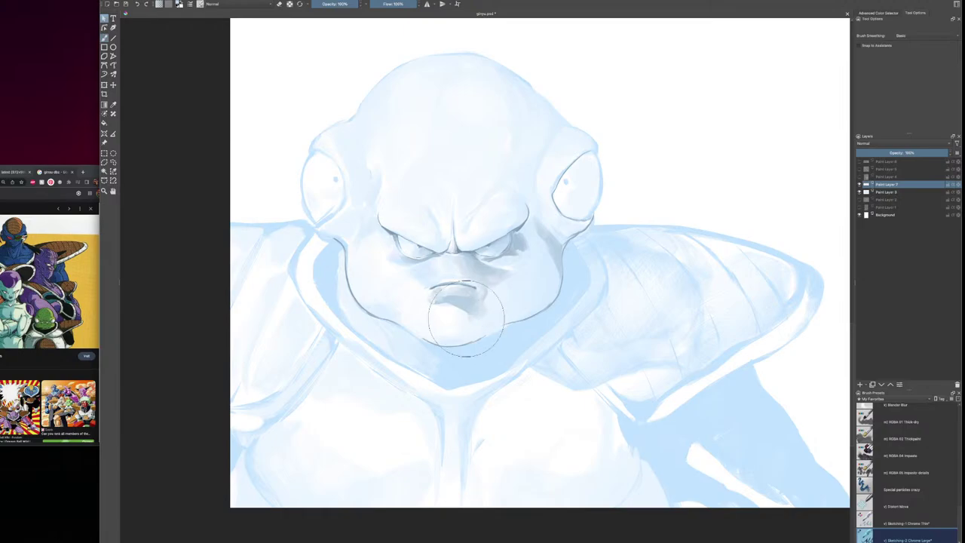
drag(466, 312, 457, 321)
key(ctrl+z)
ctrl+click(472, 310)
drag(477, 299, 473, 316)
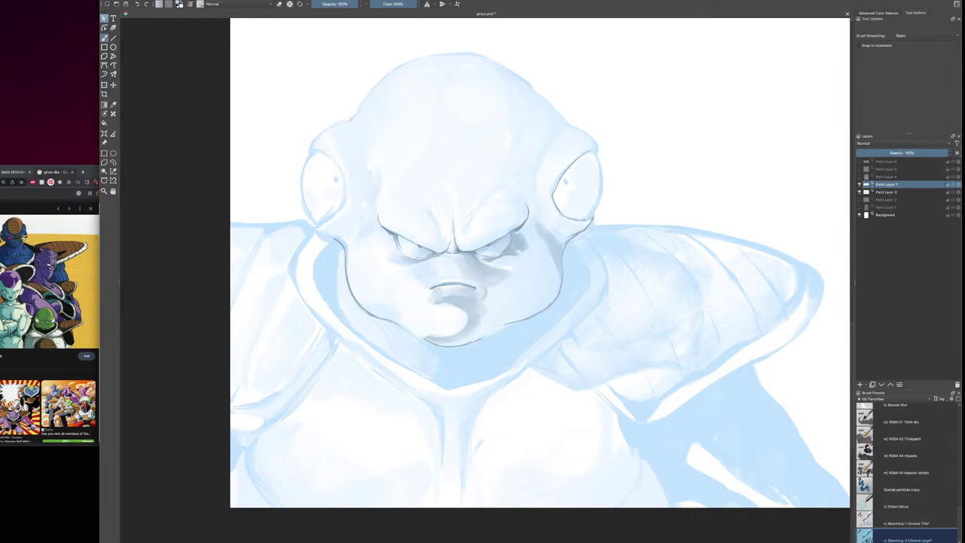
Extend the chin shadow down to the jawline with sampled greys and pick up the shadow tone beside the eye
ctrl+click(477, 321)
drag(481, 309, 474, 335)
ctrl+click(483, 301)
drag(456, 342, 488, 323)
ctrl+click(519, 248)
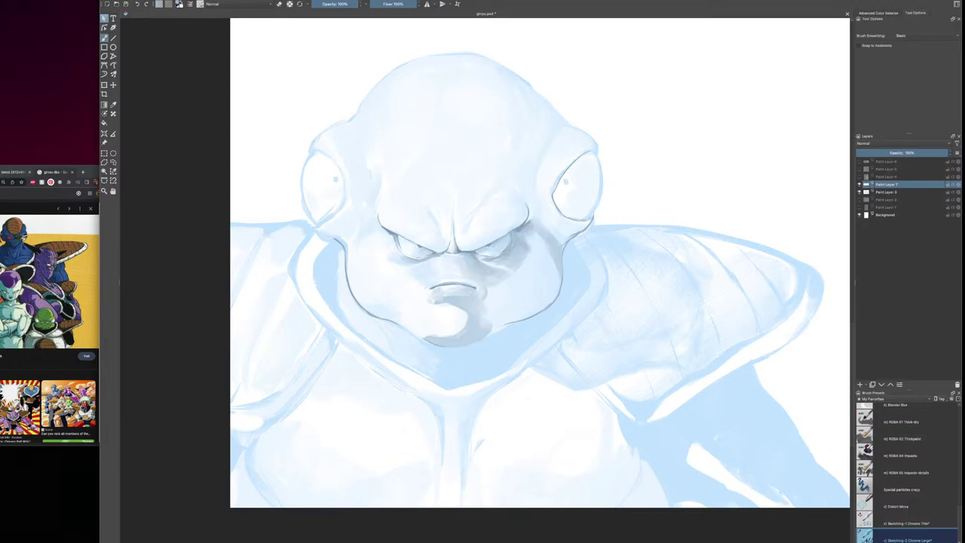
Deepen the shadow on the cheek beside and below the shaded eye, blending it with greys sampled from the face
drag(532, 231, 541, 253)
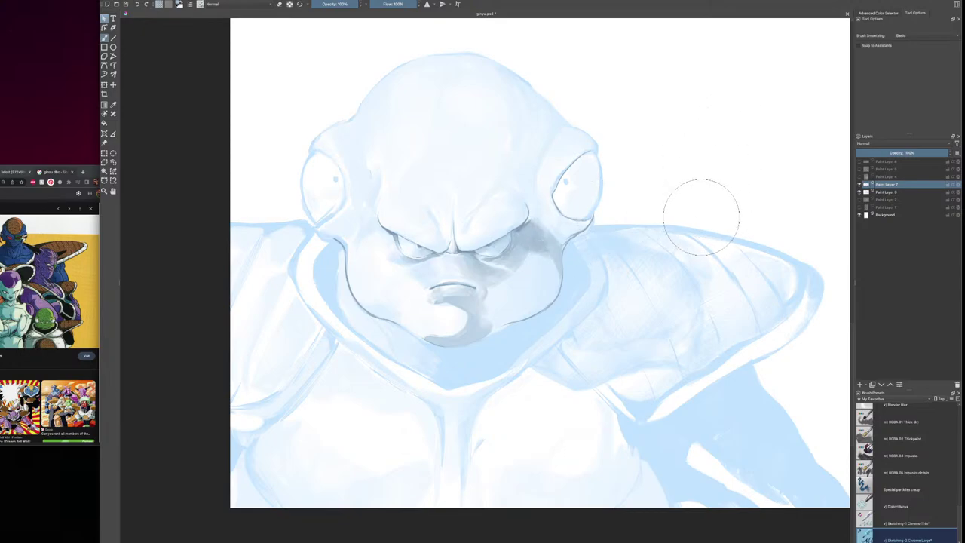
key(bracketleft)
key(bracketleft)
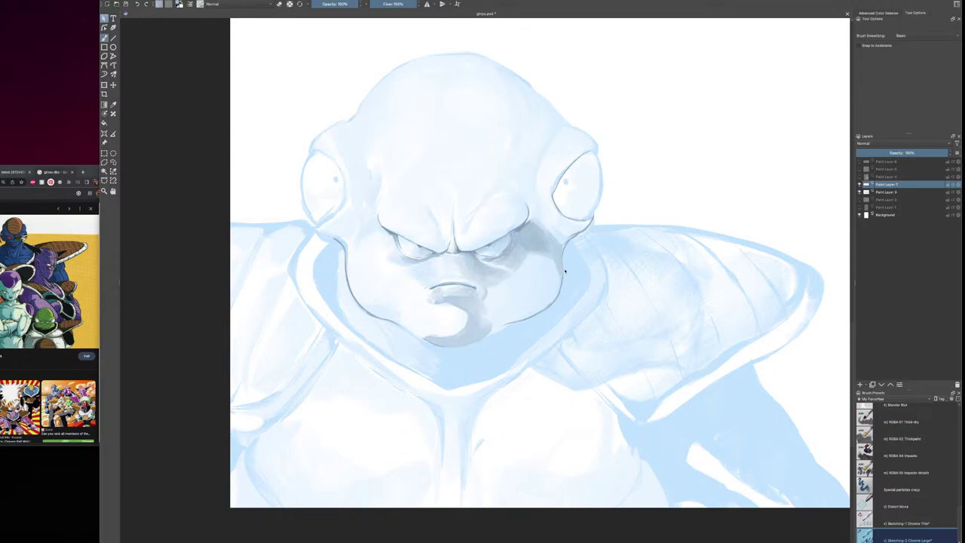
key(XF86AudioRaiseVolume)
click(563, 291)
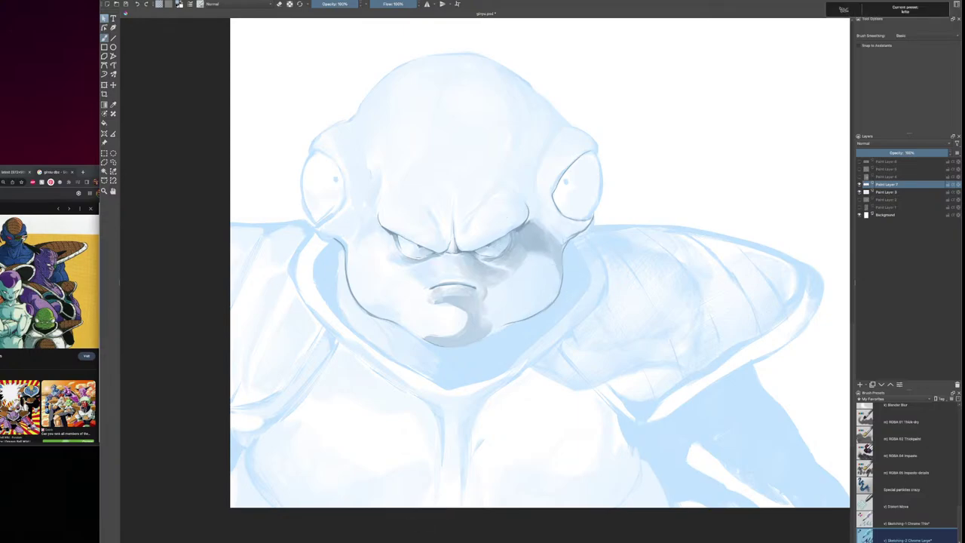
ctrl+click(534, 249)
mouse_move(541, 257)
mouse_down()
mouse_move(531, 250)
mouse_move(524, 263)
mouse_move(534, 272)
mouse_move(527, 243)
mouse_up()
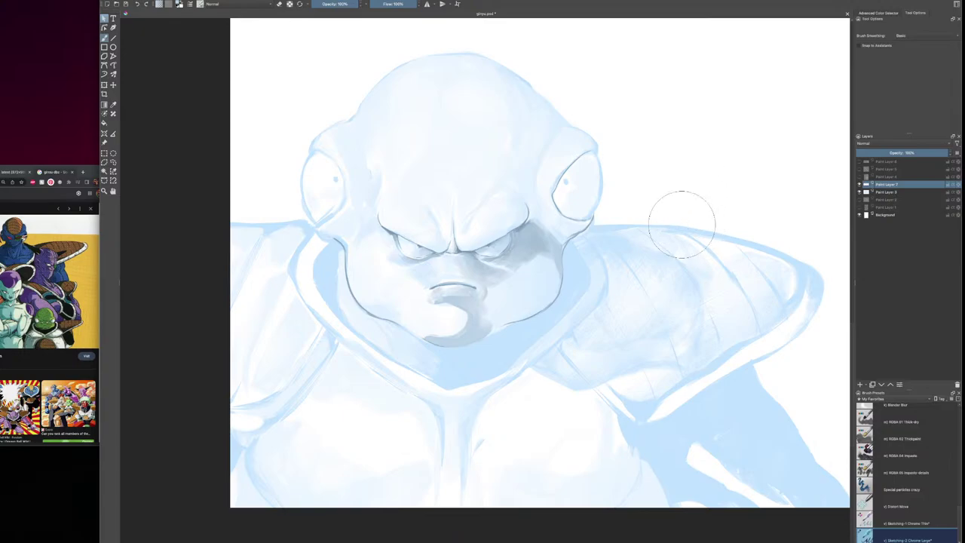
drag(546, 257, 531, 266)
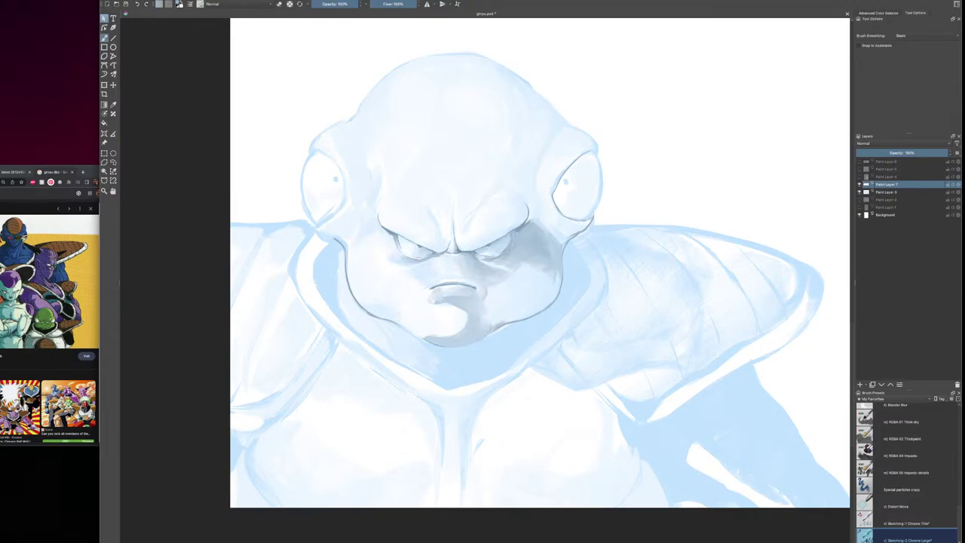
Carry the shading from the side of the chin across the lower cheek to the jawline with sampled greys
drag(485, 320, 502, 315)
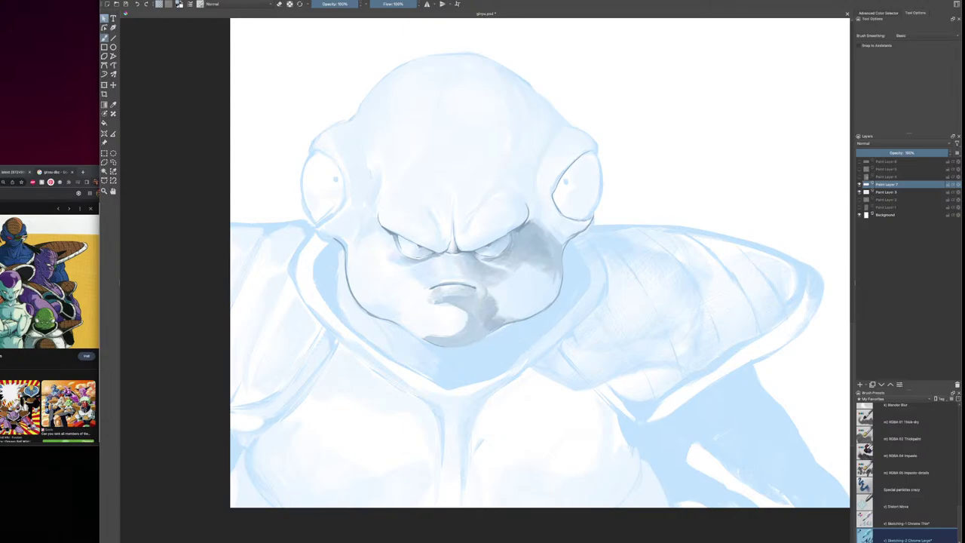
ctrl+click(553, 260)
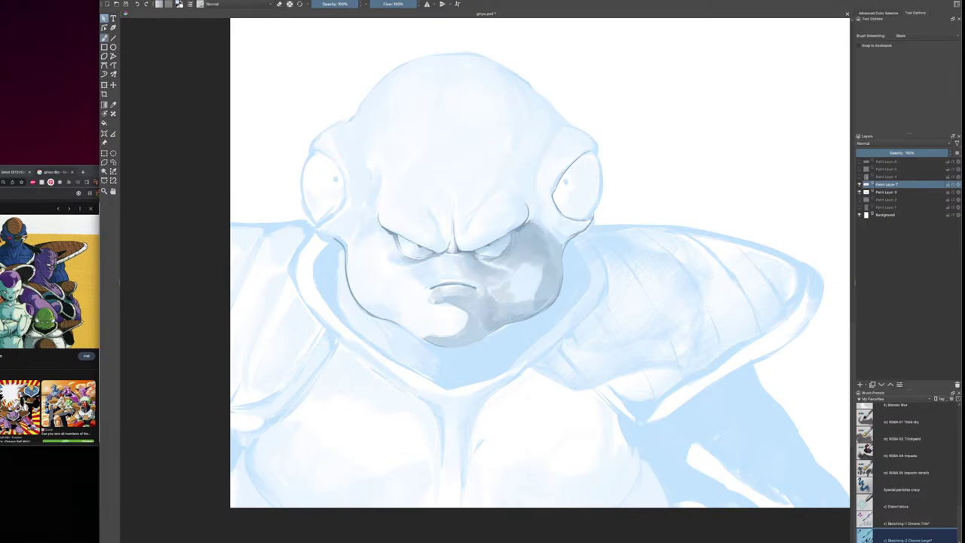
drag(529, 302, 540, 299)
ctrl+click(544, 306)
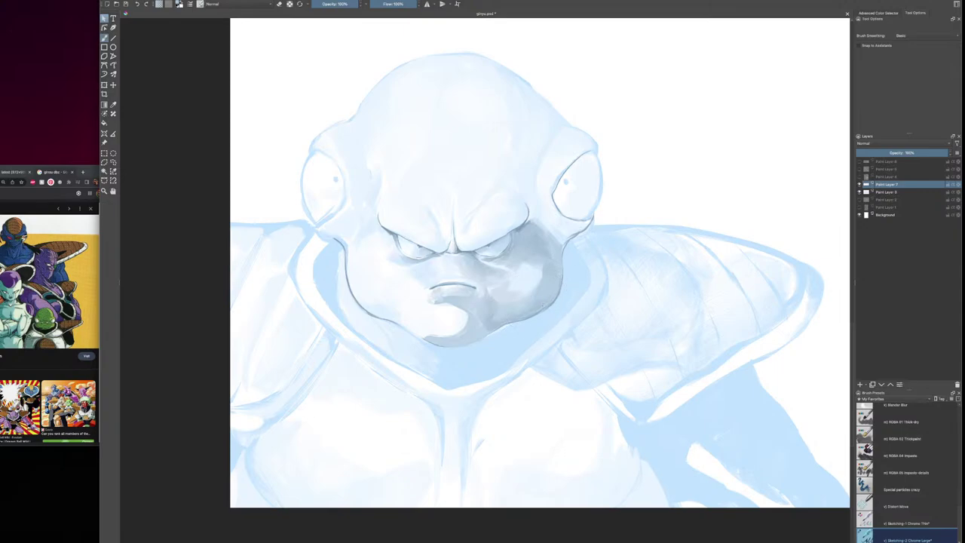
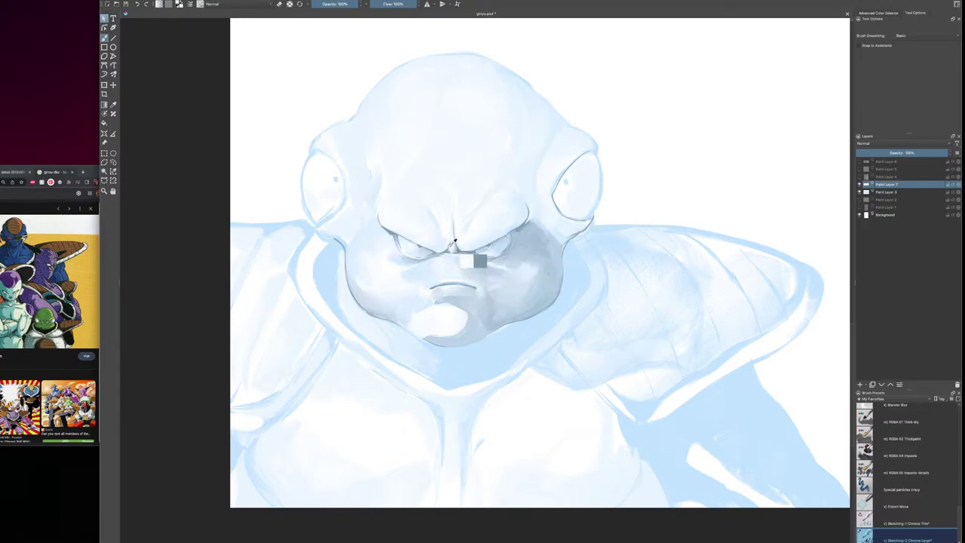
Shade the frown creases between the brows above the nose with tones sampled around the nose bridge
ctrl+click(451, 247)
key(])
drag(440, 226, 454, 217)
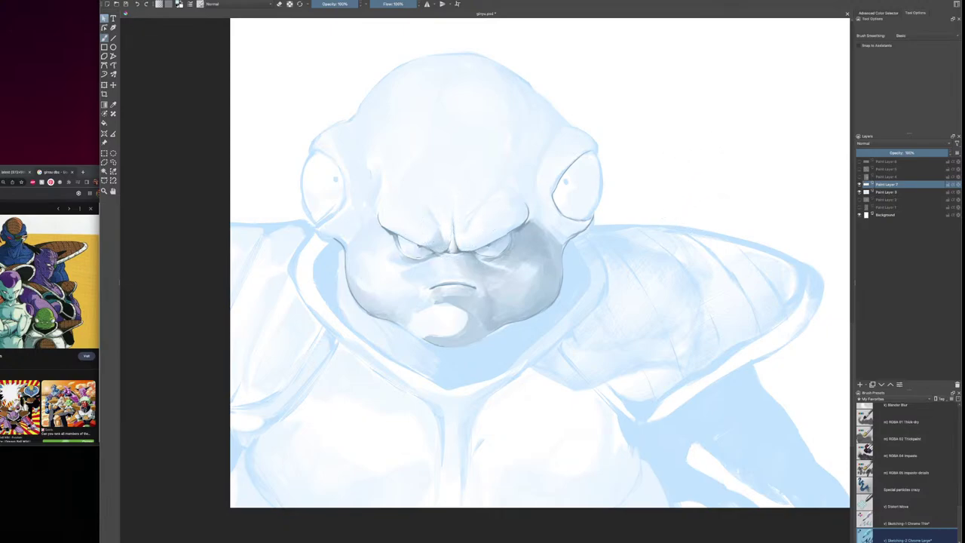
ctrl+click(454, 237)
drag(457, 237, 456, 249)
ctrl+click(454, 247)
drag(445, 225, 448, 238)
Soften the shading between the lower lip and the chin highlight with a larger brush
key(bracketleft)
key(bracketright)
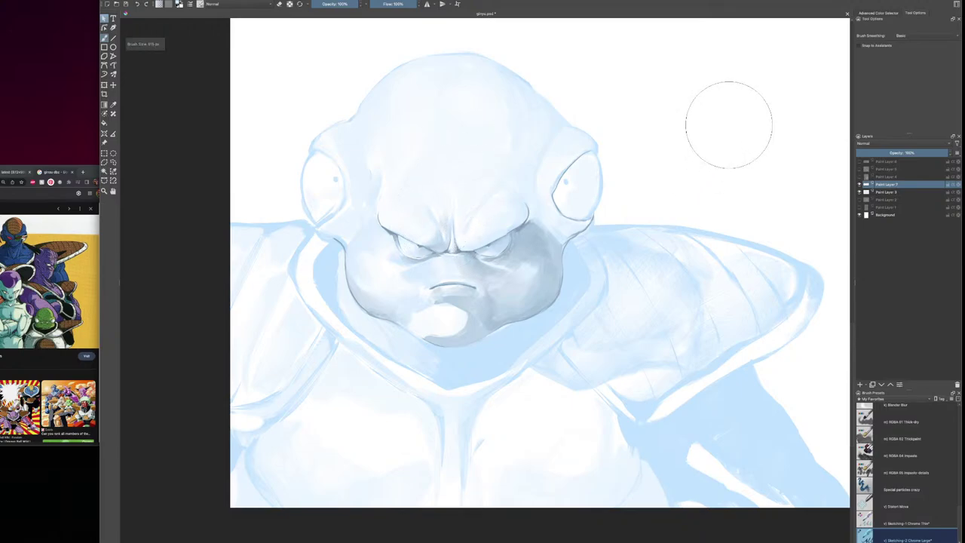
key(bracketright)
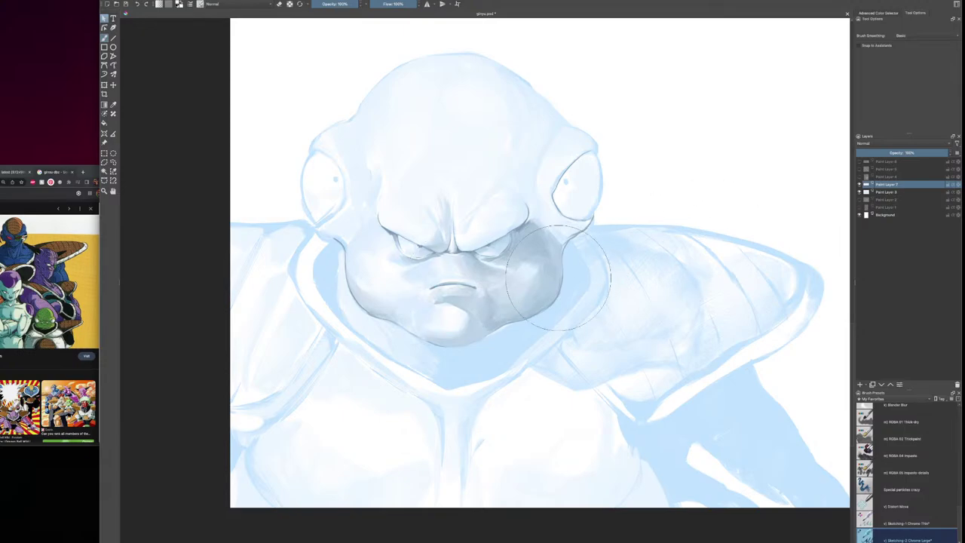
drag(439, 295, 454, 305)
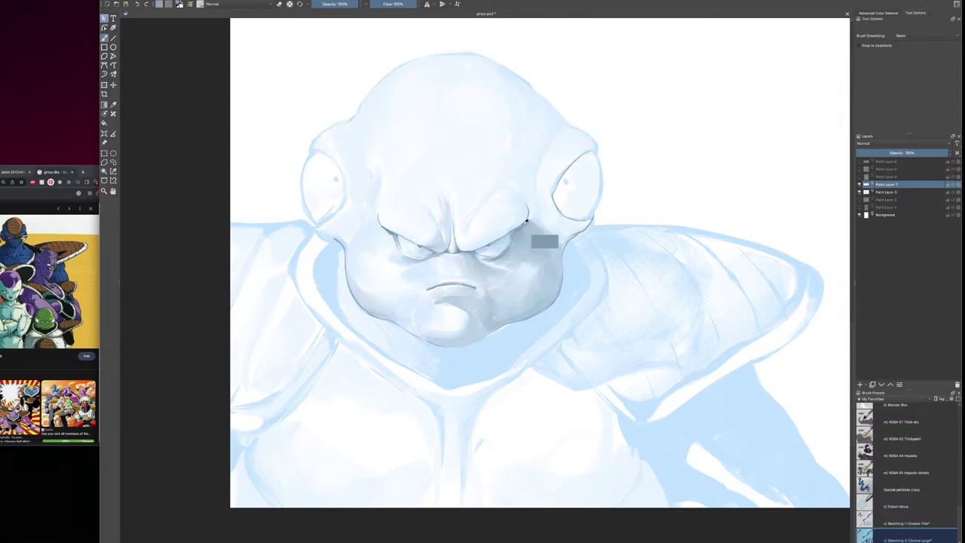
Shade the brow ridge above the shadowed eye, darkening its outer end with sampled tones and a smaller brush
drag(620, 279, 597, 281)
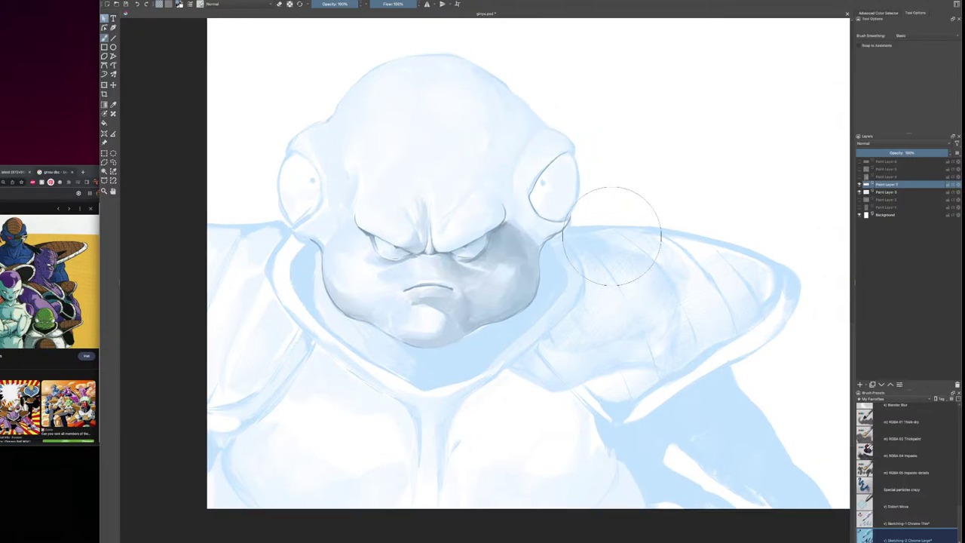
ctrl+click(508, 215)
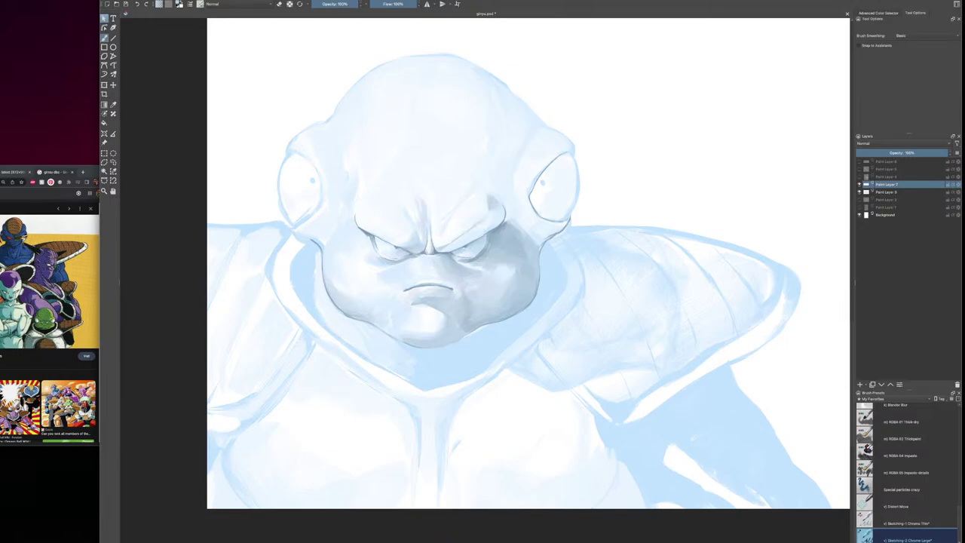
drag(493, 211, 452, 245)
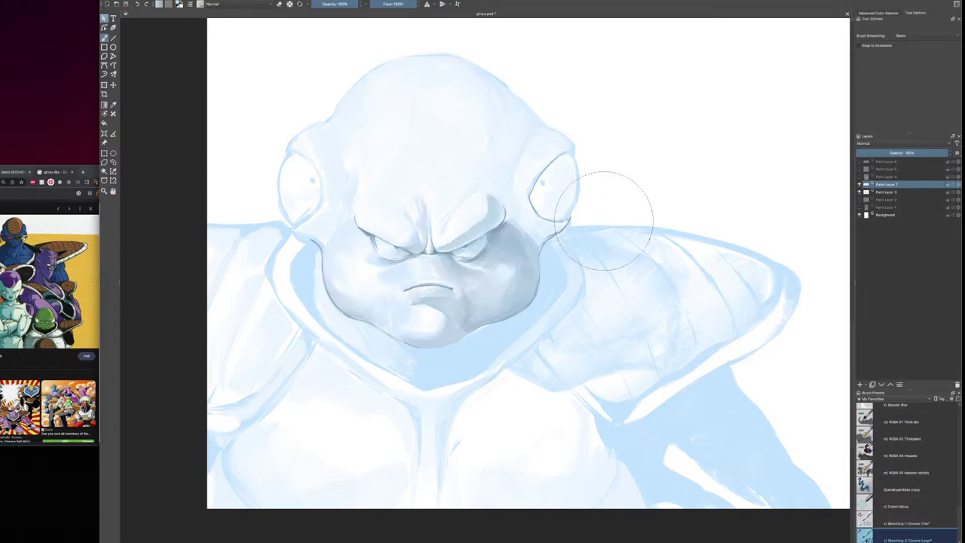
key(bracketleft)
key(bracketleft)
key(bracketleft)
key(bracketleft)
key(bracketleft)
key(bracketright)
ctrl+click(491, 209)
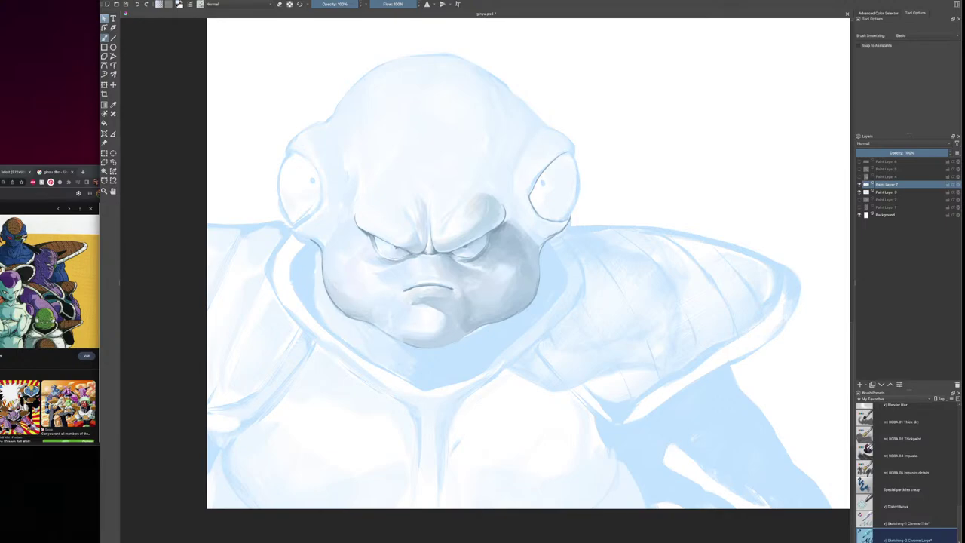
key(bracketleft)
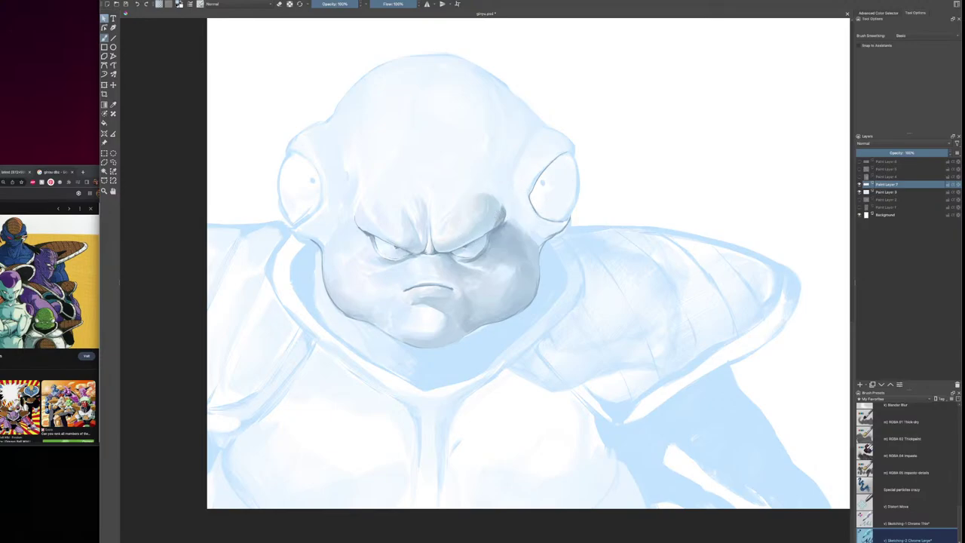
drag(484, 200, 503, 212)
Refine the shading along the brow edge, eyelids and nose bridge with tones sampled around them
ctrl+click(468, 243)
ctrl+click(501, 223)
ctrl+click(438, 246)
ctrl+click(436, 245)
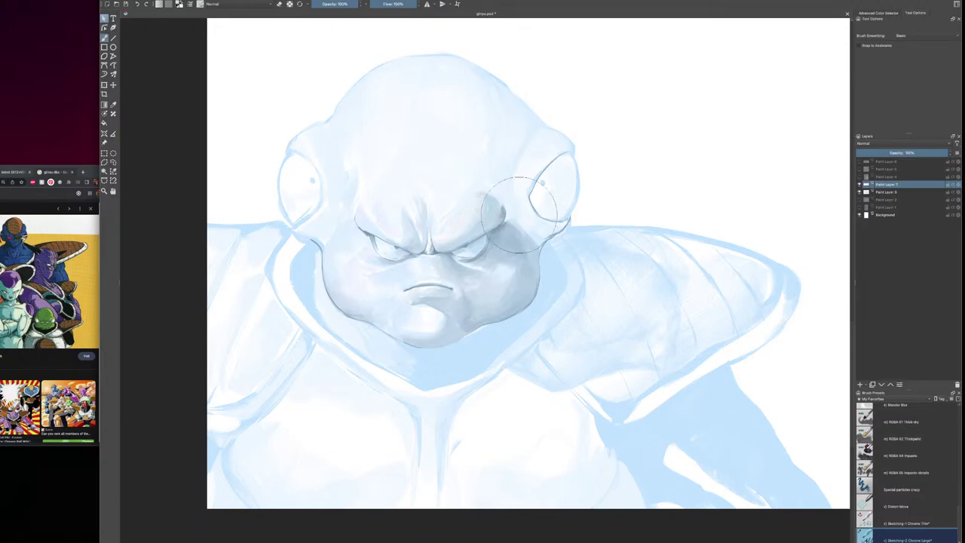
key(bracketleft)
key(bracketleft)
Shade the brow ridge on the lighter side and blend the area between nose and mouth with sampled greys
ctrl+click(396, 279)
key(])
ctrl+click(518, 237)
key(bracketleft)
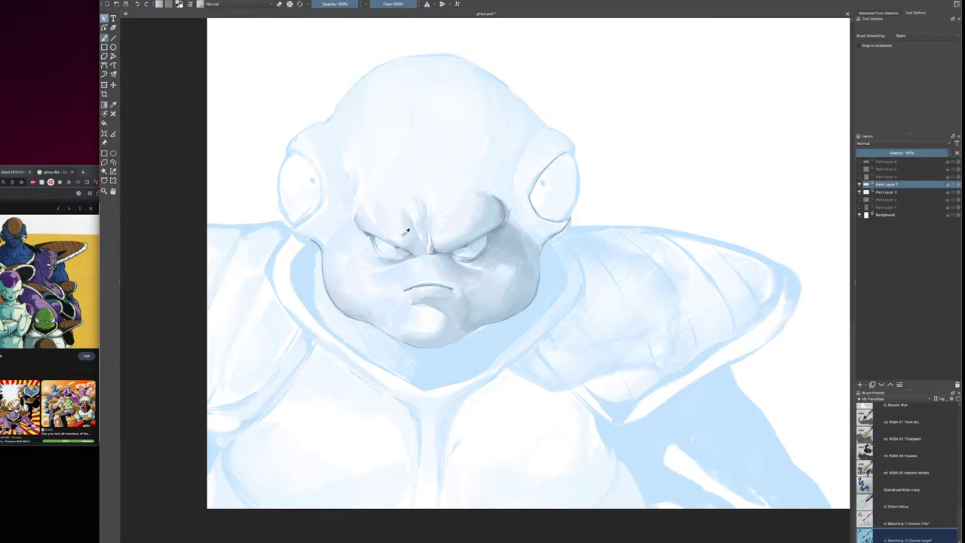
drag(414, 265, 428, 274)
key(])
key(bracketright)
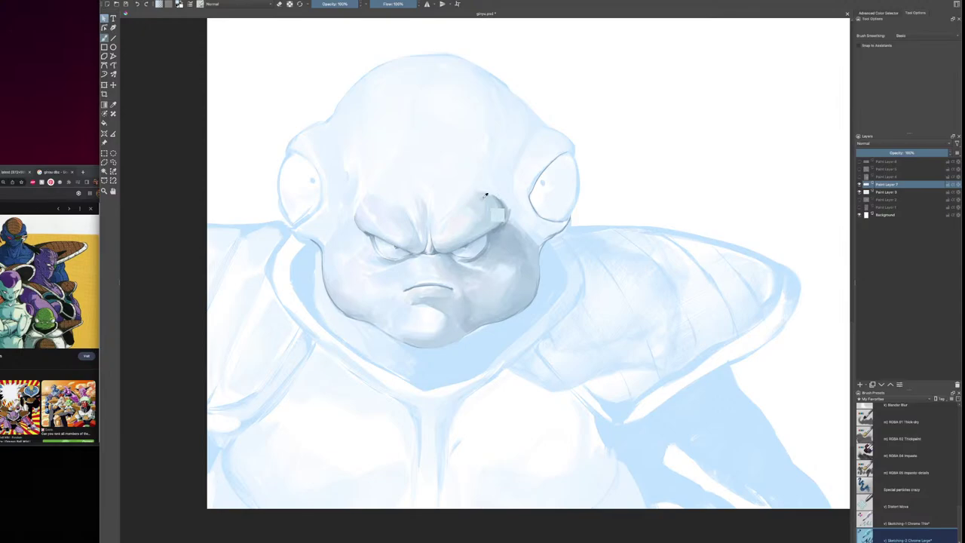
Shade the underside of the head's side bulge on the shadow side and soften the chin highlight
ctrl+click(495, 237)
ctrl+click(443, 225)
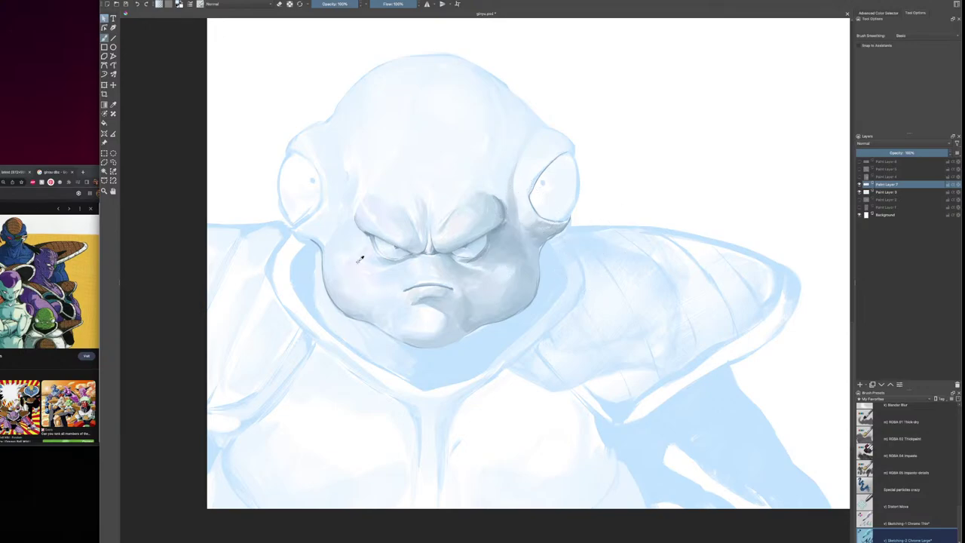
drag(432, 310, 438, 323)
Paint a shadow band up the side of the forehead from the brow's outer end with a larger brush
ctrl+click(507, 209)
key(bracketright)
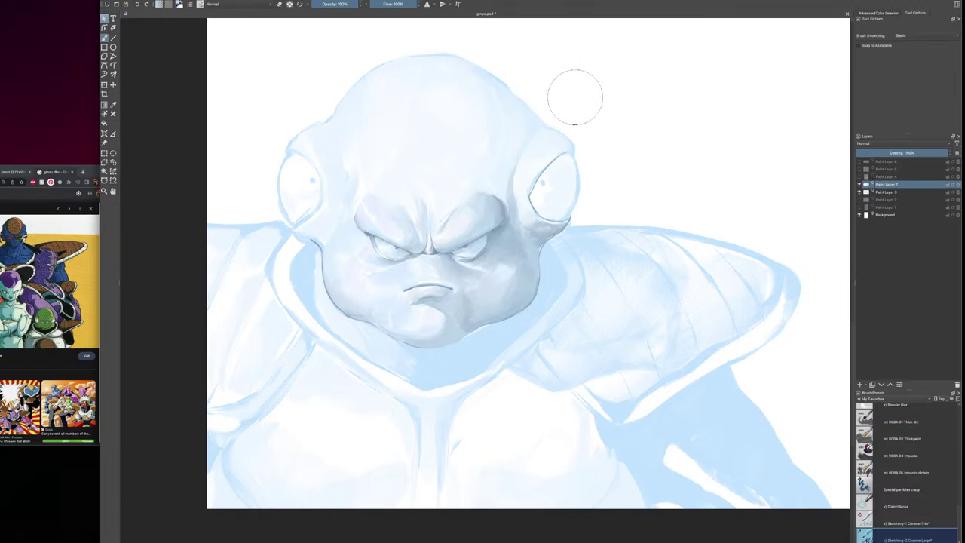
key(bracketright)
drag(503, 168, 501, 181)
ctrl+click(513, 185)
key(bracketright)
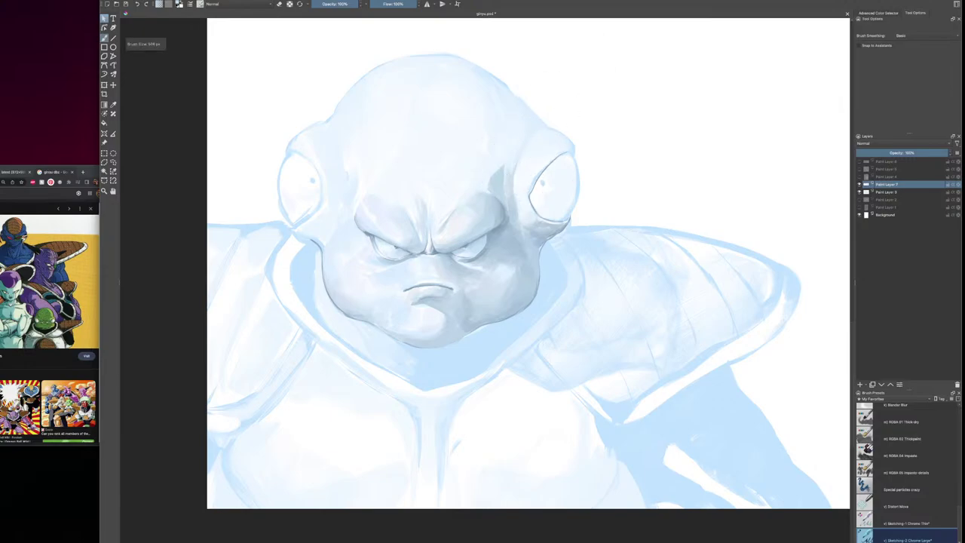
key(bracketright)
drag(504, 163, 492, 96)
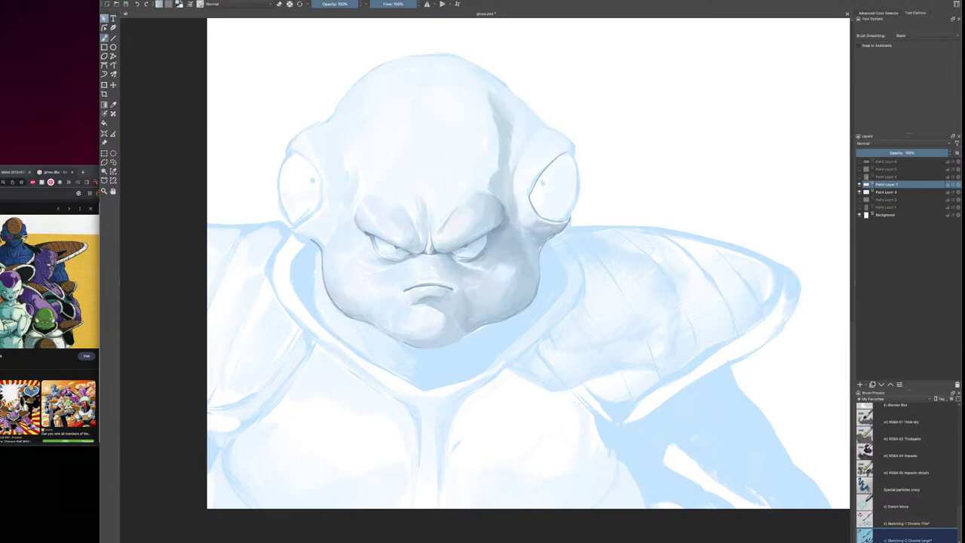
Mirror the canvas view and paint a dark cast shadow on the neck beneath the chin with a sampled grey
click(9, 42)
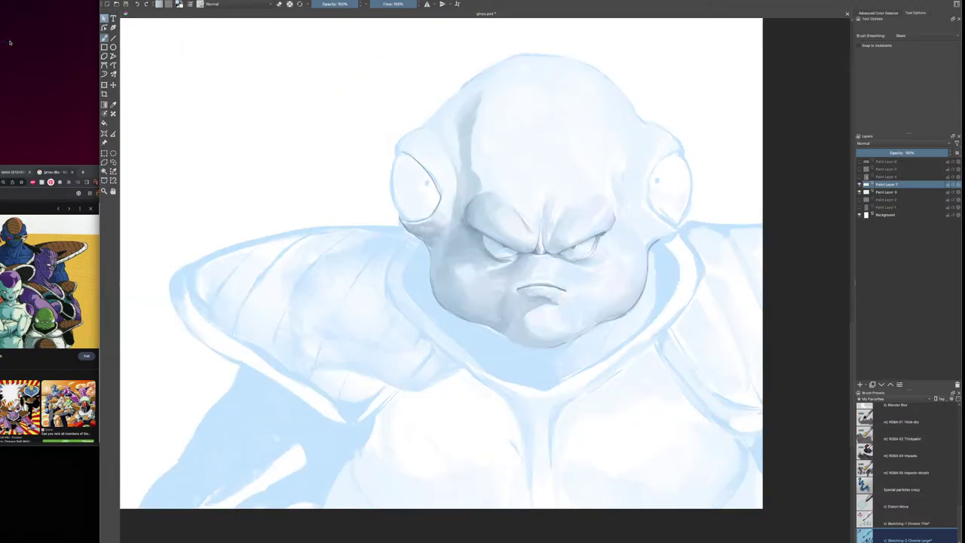
drag(709, 272, 650, 301)
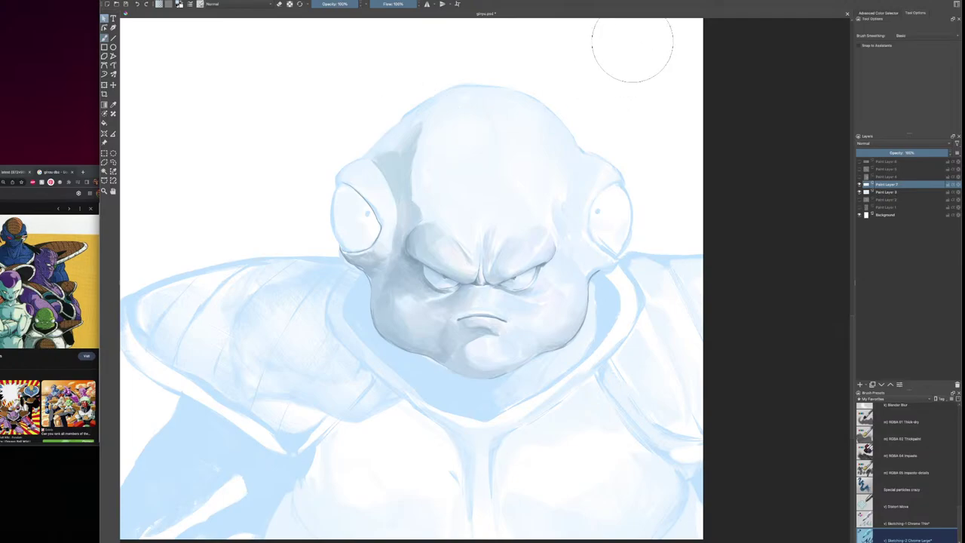
drag(618, 386, 564, 358)
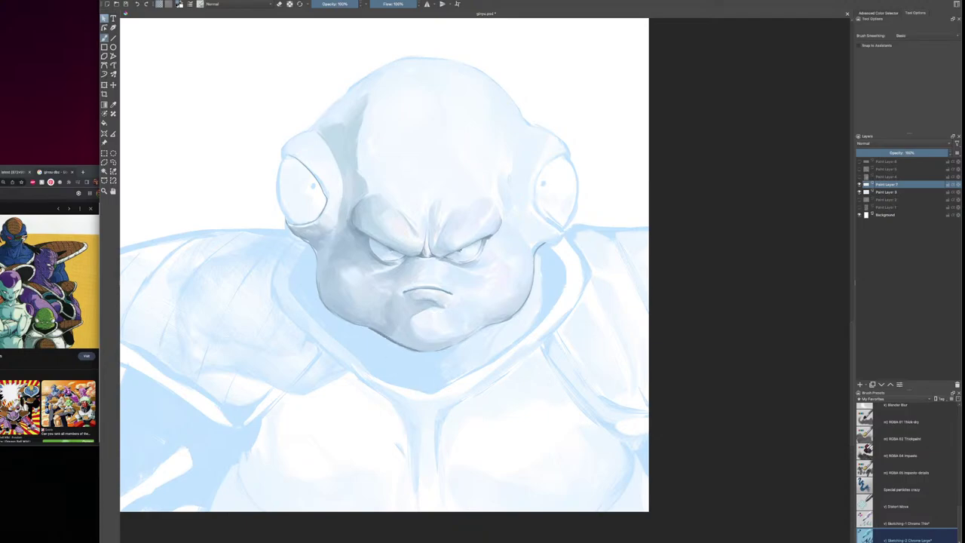
key(bracketright)
drag(452, 372, 466, 375)
ctrl+click(466, 342)
mouse_move(456, 350)
mouse_down()
mouse_move(442, 370)
mouse_move(457, 374)
mouse_move(445, 385)
mouse_move(415, 354)
mouse_up()
key(bracketright)
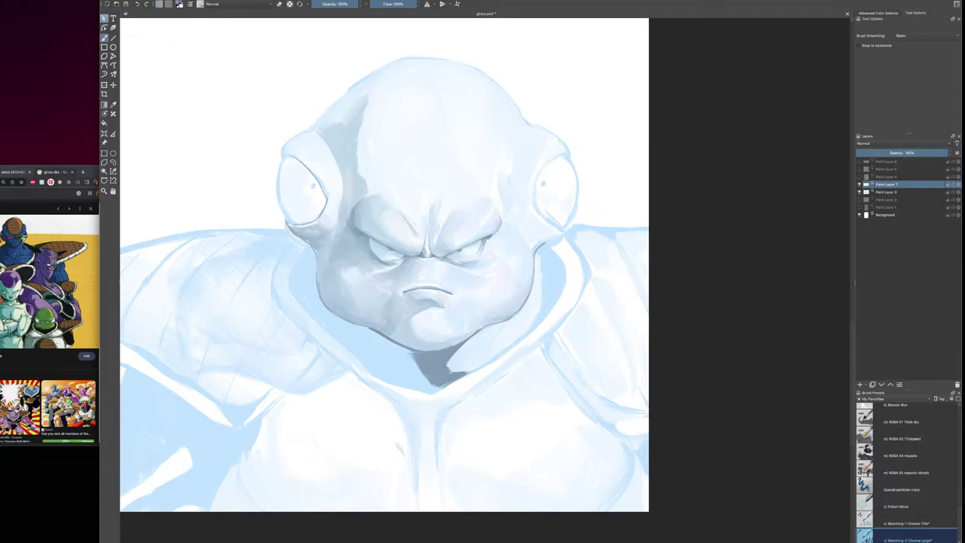
drag(408, 264, 384, 261)
ctrl+click(448, 359)
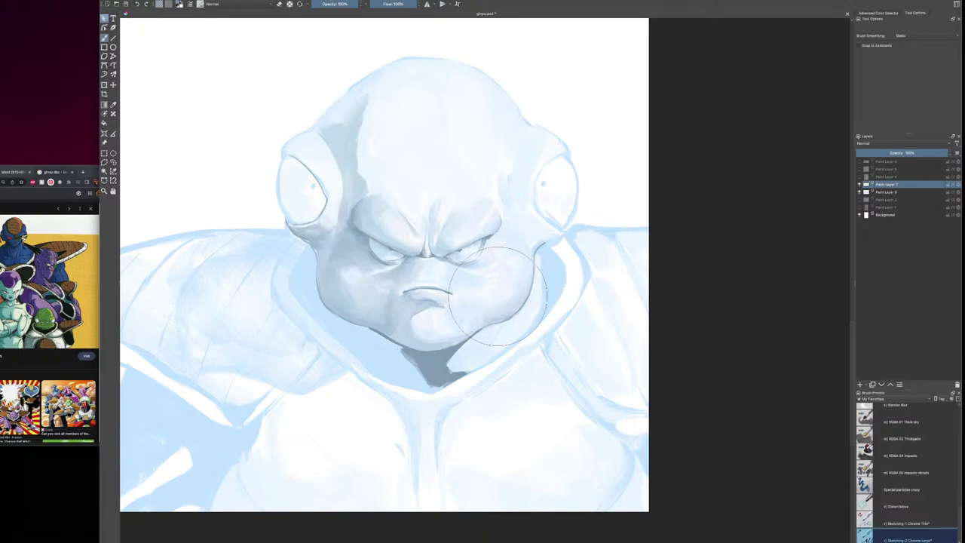
Paint a dark shadow between the jaw and the collar on the shadow side with a sampled grey
drag(513, 313, 464, 264)
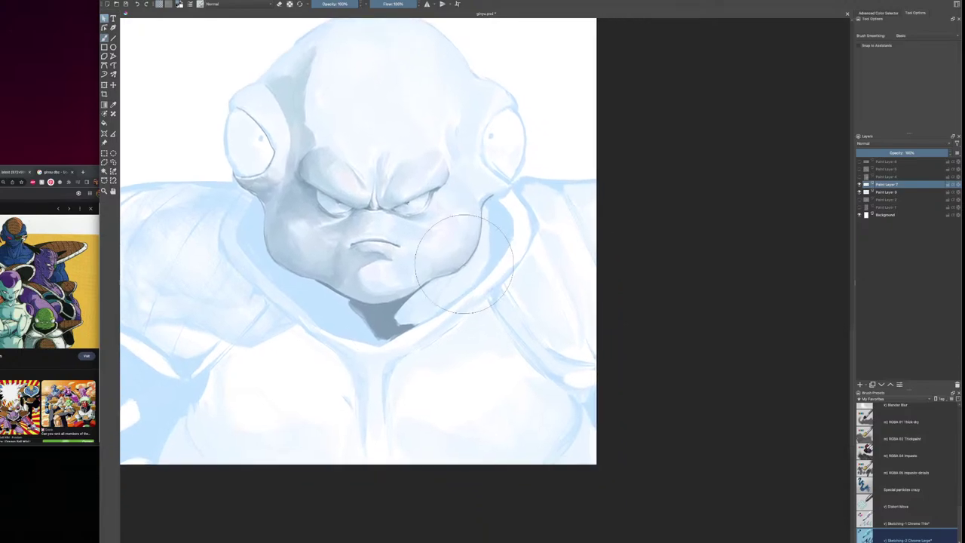
key([)
key(bracketright)
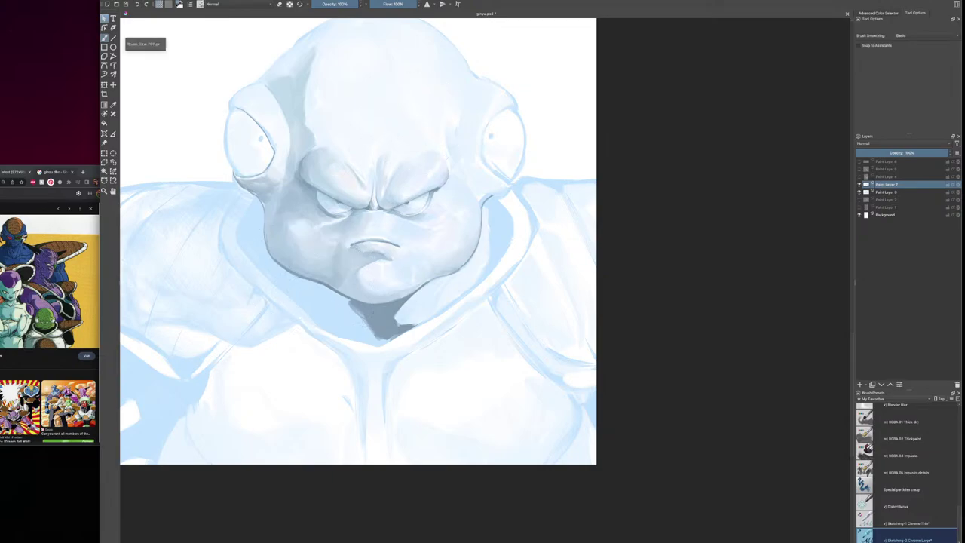
mouse_move(285, 271)
mouse_down()
mouse_move(303, 304)
mouse_move(275, 277)
mouse_up()
ctrl+click(280, 280)
mouse_move(267, 268)
mouse_down()
mouse_move(281, 276)
mouse_move(258, 255)
mouse_move(269, 275)
mouse_up()
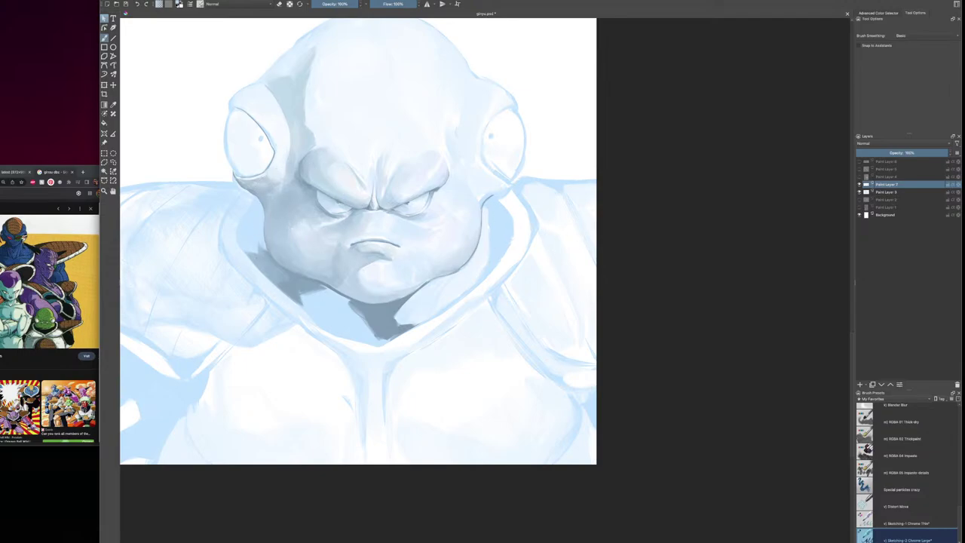
key(])
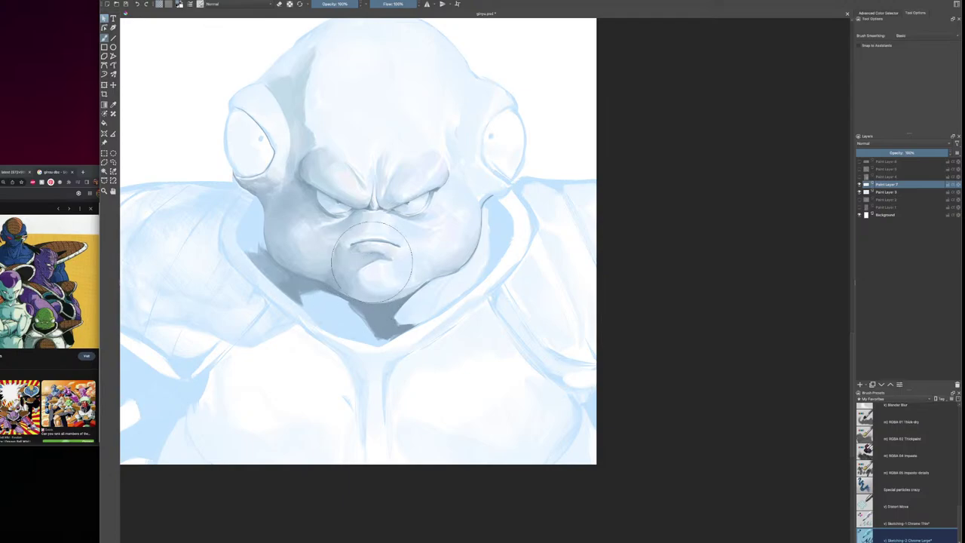
Extend the dark cast shadow across the neck beneath the chin down to the collar edge with a smaller brush
key(bracketleft)
key(bracketleft)
key(bracketleft)
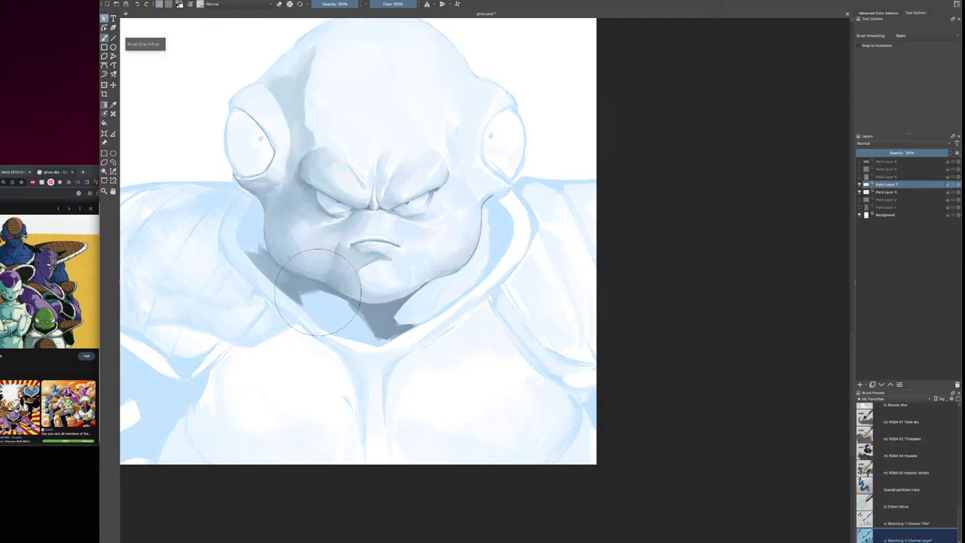
mouse_move(329, 291)
mouse_down()
mouse_move(308, 309)
mouse_move(344, 337)
mouse_up()
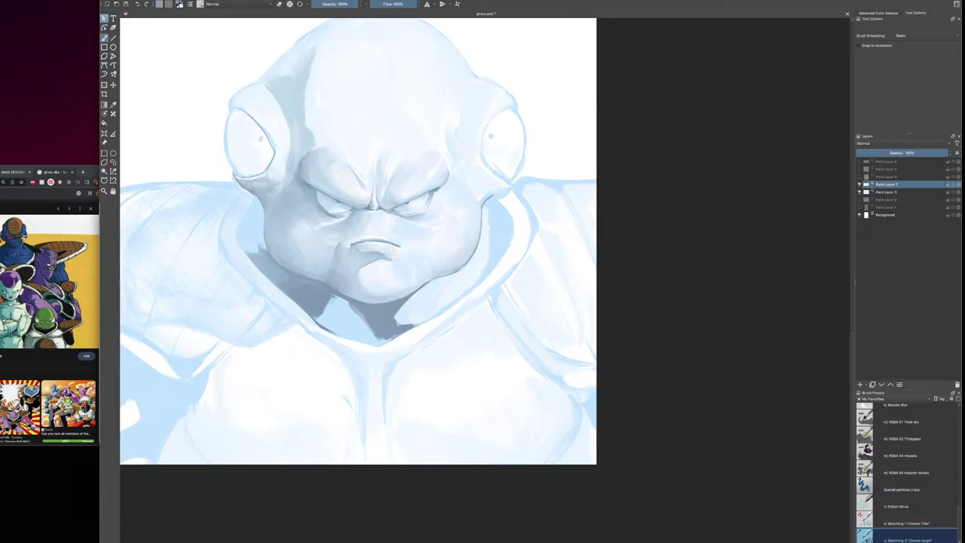
drag(335, 301, 350, 322)
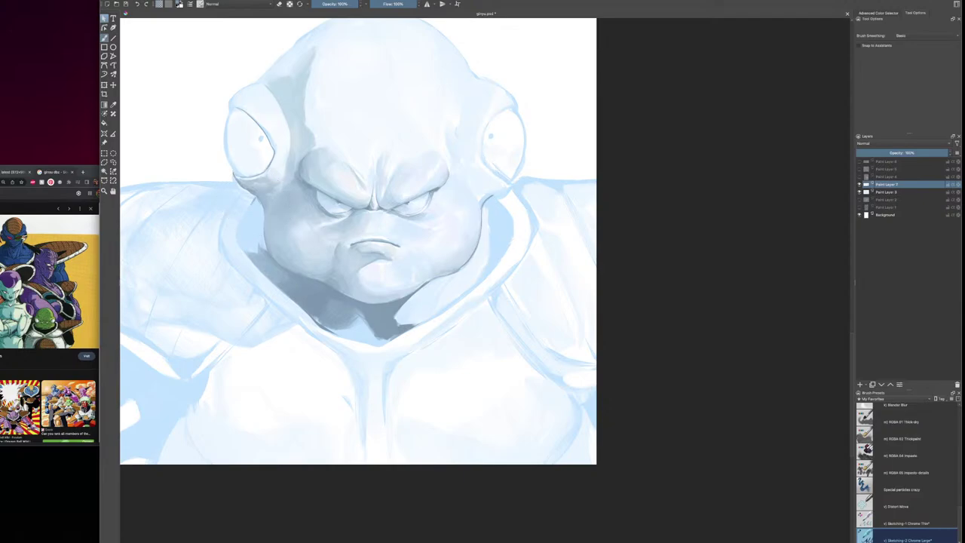
Fill the collar opening beside the shadow-side cheek with dark grey and line the inner collar edge on the lighter side
drag(255, 197, 236, 235)
mouse_move(260, 199)
mouse_down()
mouse_move(251, 210)
mouse_move(260, 222)
mouse_up()
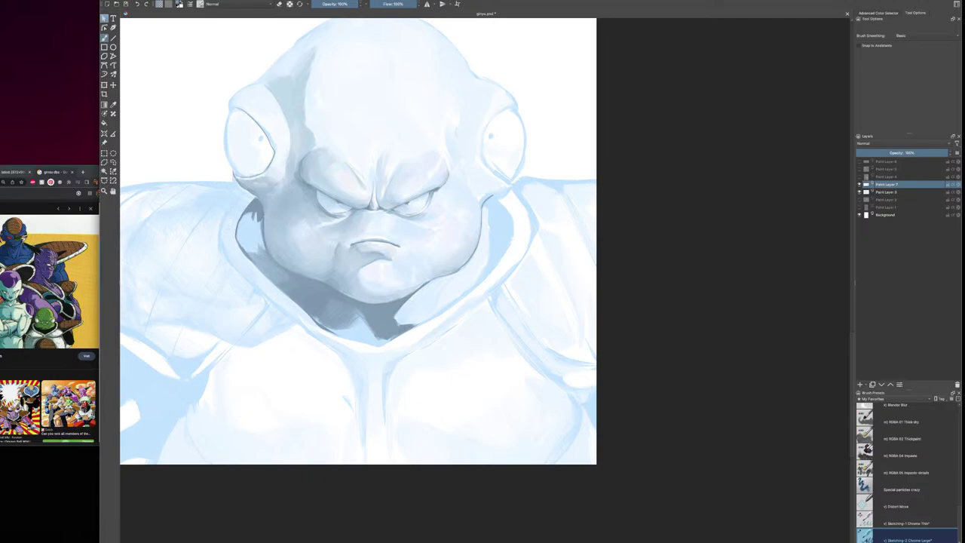
mouse_move(262, 214)
mouse_down()
mouse_move(261, 249)
mouse_move(241, 252)
mouse_up()
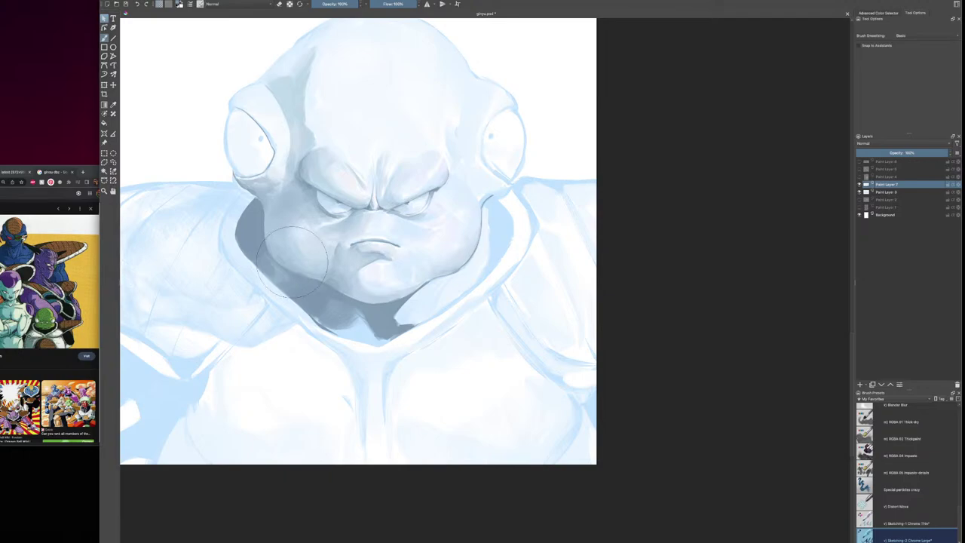
key(bracketleft)
drag(470, 223, 472, 260)
key(bracketleft)
Refine the bridge of the nose between the eyes with a small brush and sampled greys
ctrl+click(372, 245)
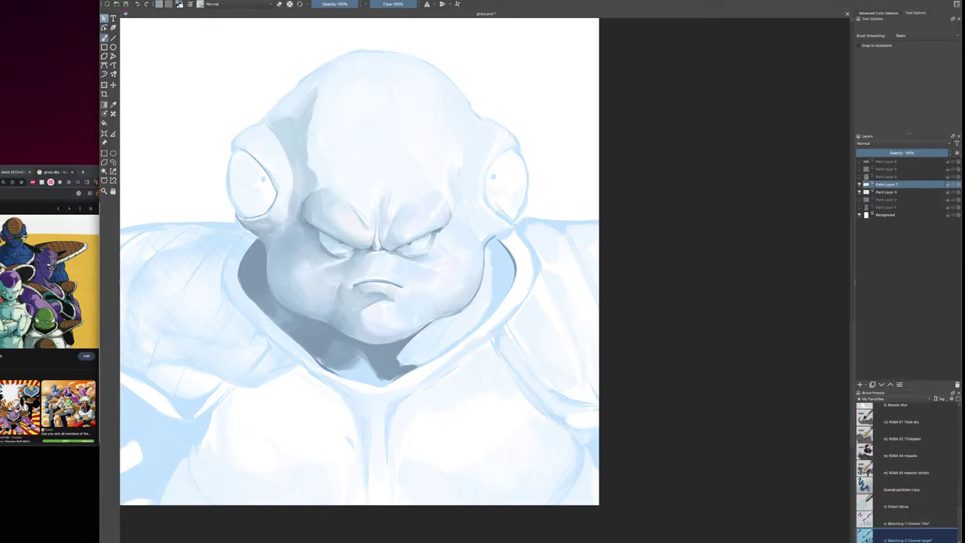
key(bracketleft)
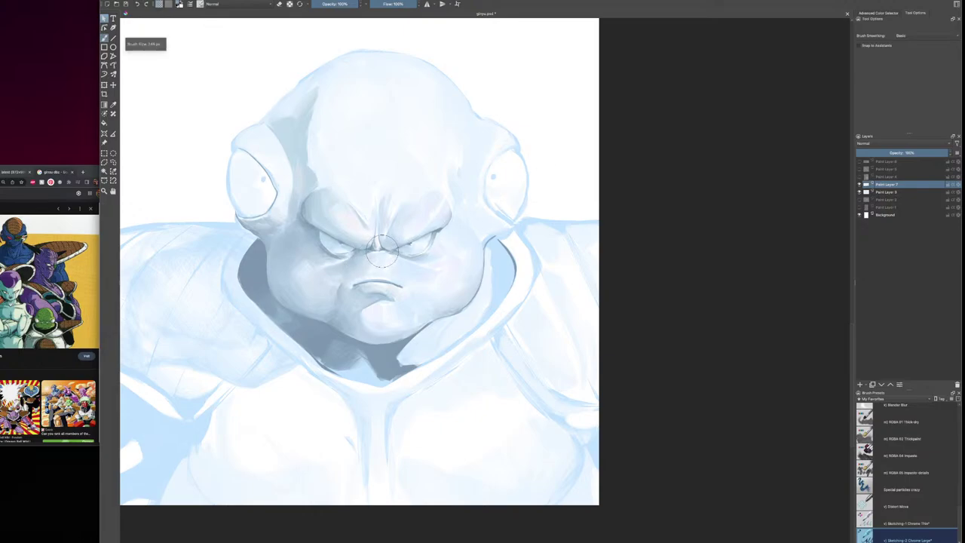
ctrl+click(392, 252)
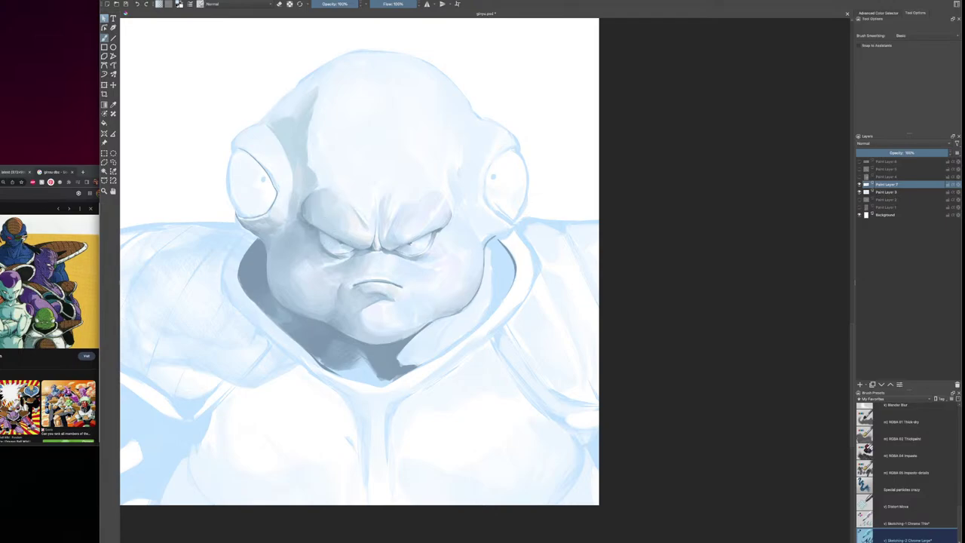
key(minus)
key(minus)
key(minus)
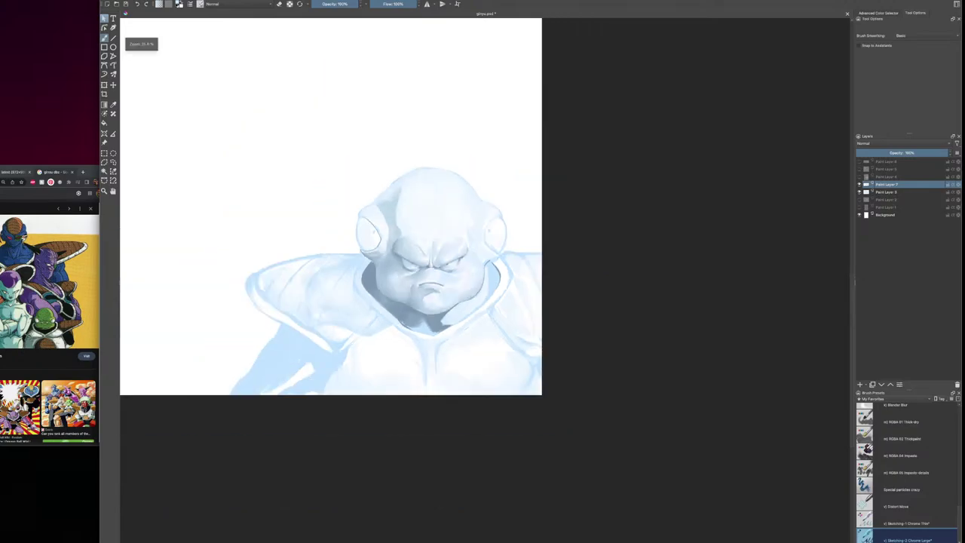
key(plus)
key(plus)
key(plus)
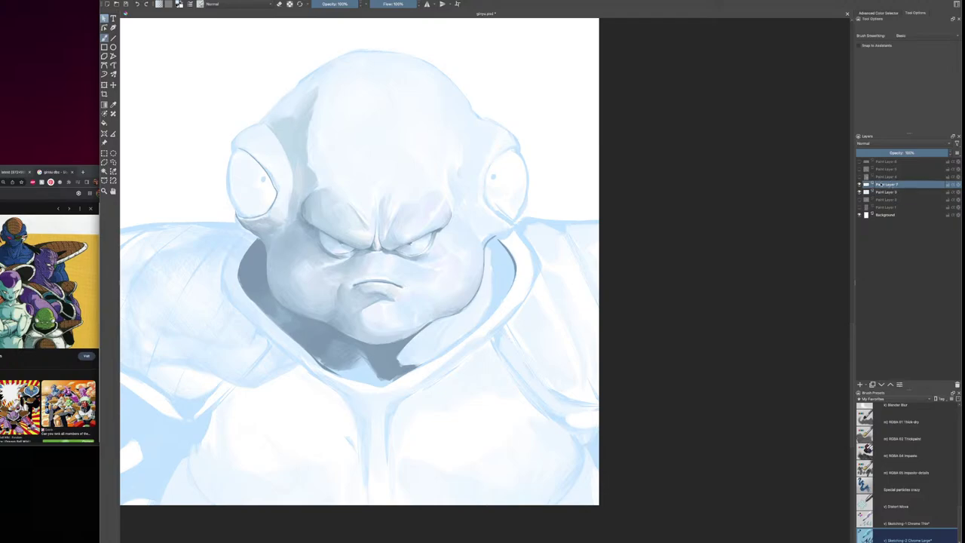
Shade the brow's outer end and the inner edge of the head's side bulge on the lighter side
key(bracketright)
key(bracketright)
mouse_move(452, 215)
mouse_down()
mouse_move(435, 226)
mouse_move(437, 219)
mouse_up()
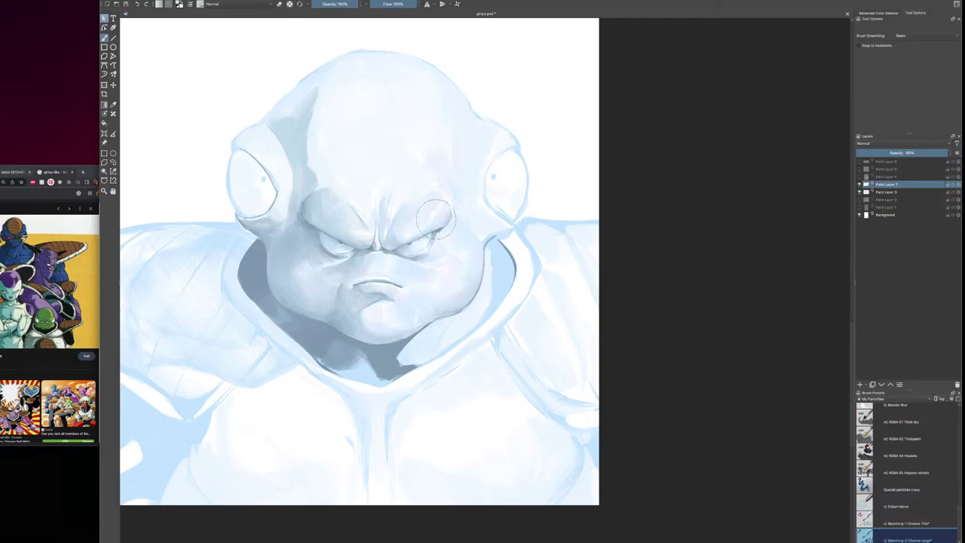
ctrl+click(470, 137)
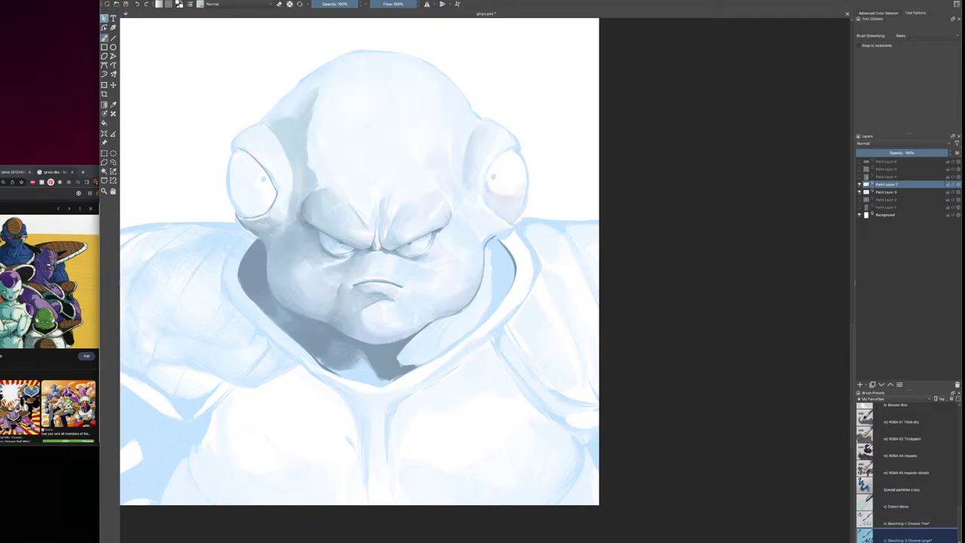
Tone the round disc on the lighter-side bulge with sampled light greys and darken its small central dot
ctrl+click(540, 185)
drag(533, 195, 531, 204)
key(bracketright)
key(bracketleft)
ctrl+click(414, 242)
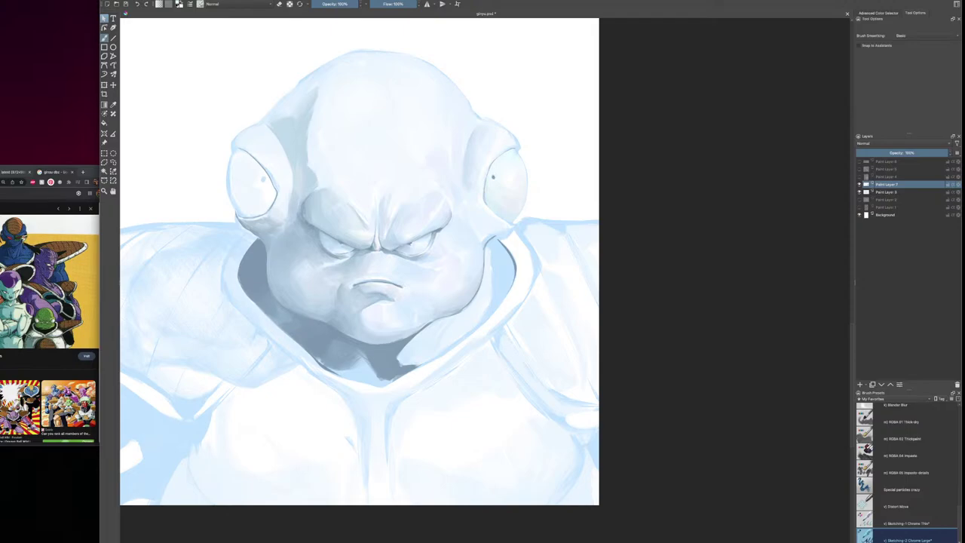
key(bracketright)
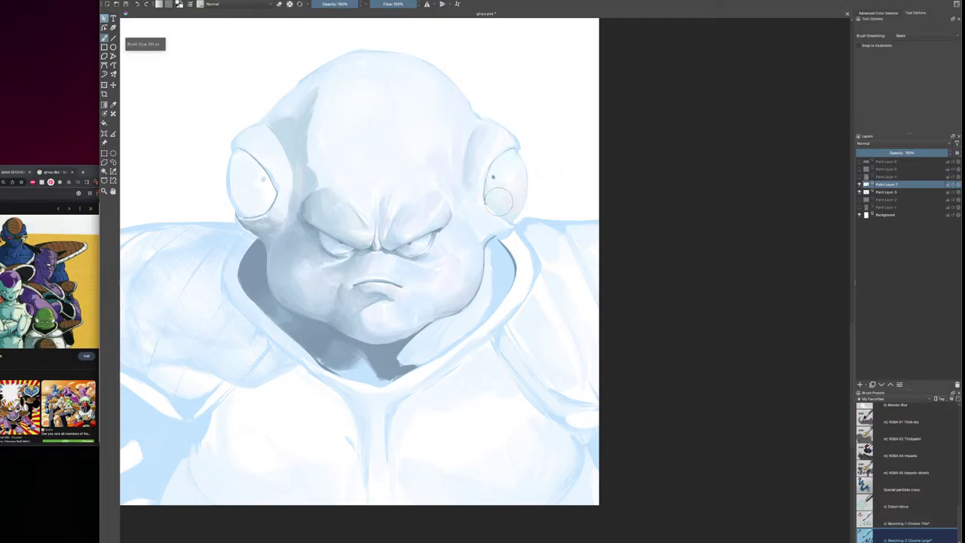
key(bracketright)
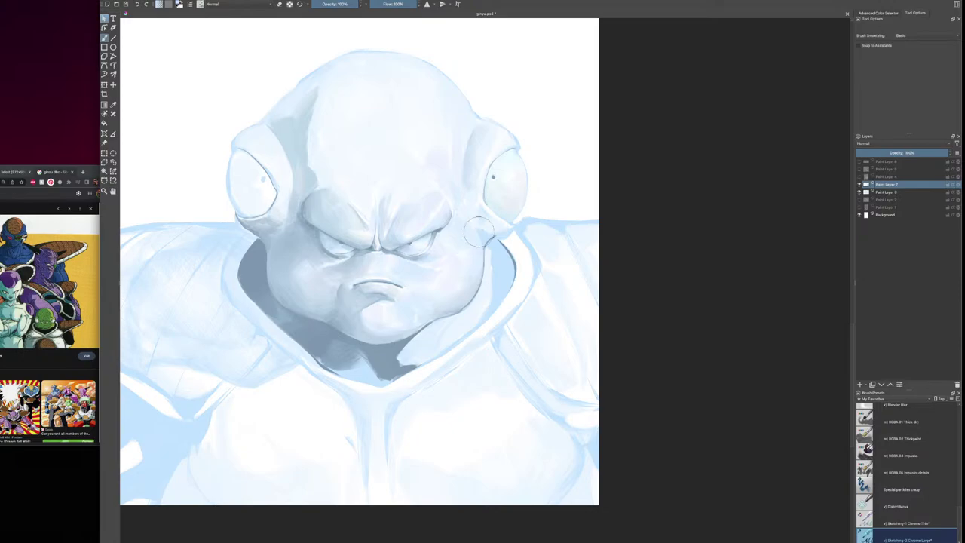
Define the underside of the lighter-side bulge and blend the cheek beside the mouth with sampled greys
key([)
key([)
ctrl+click(467, 287)
drag(436, 311, 424, 300)
ctrl+click(418, 270)
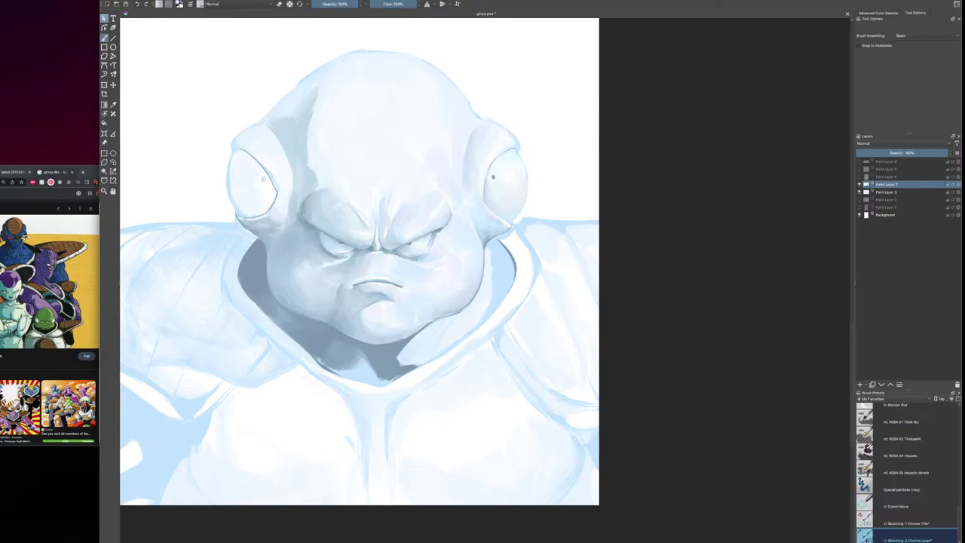
scroll(479, 284, down, 2)
scroll(479, 284, down, 1)
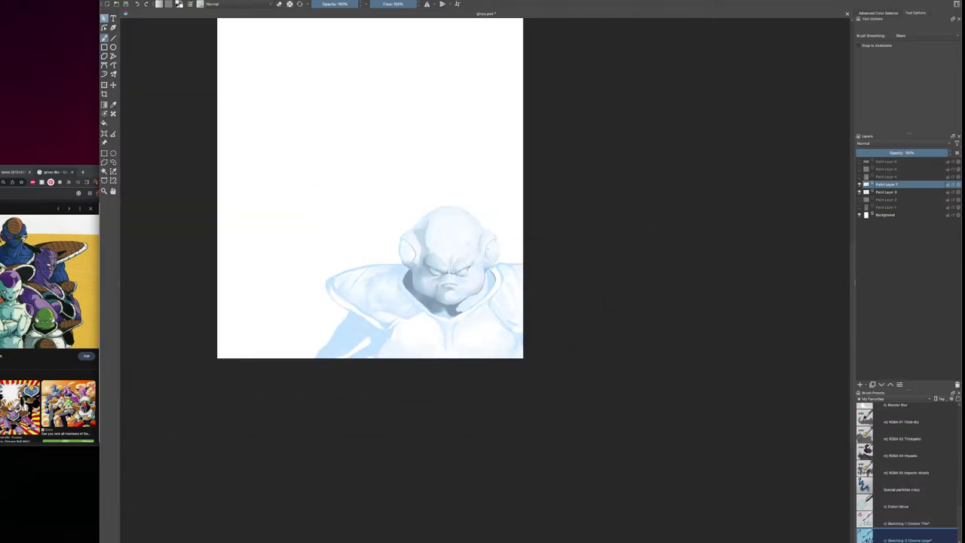
scroll(479, 284, up, 3)
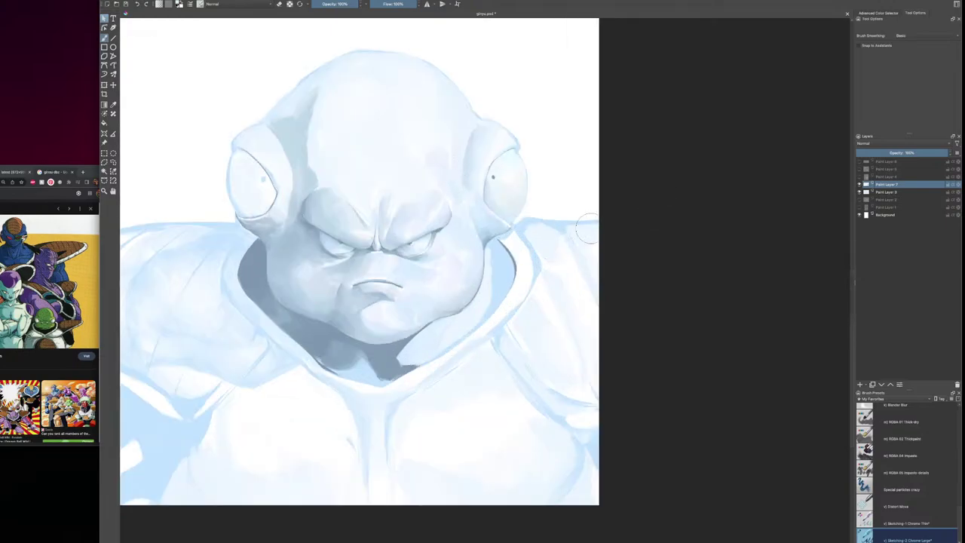
Blend the forehead's shadow band into the lit area on Paint Layer 7 with a larger brush
click(880, 191)
click(883, 187)
drag(483, 295, 553, 356)
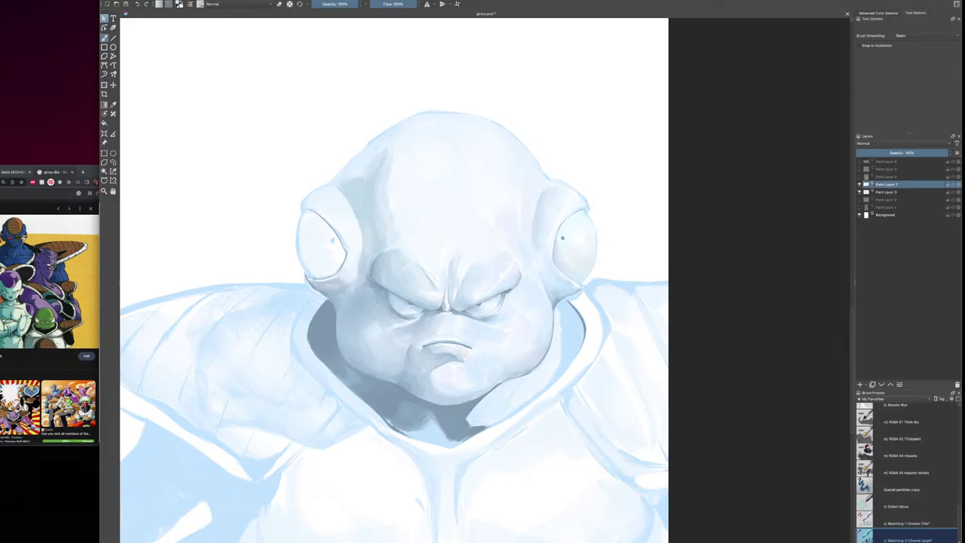
key(bracketright)
key(bracketright)
drag(393, 180, 395, 205)
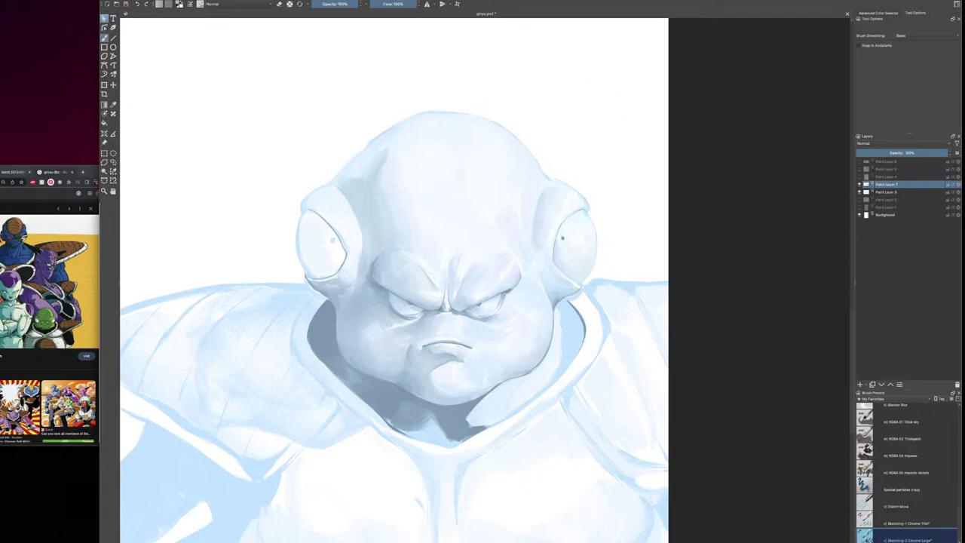
Outline the head's upper contour on the shadow side and extend the forehead shadow up to it
drag(394, 126, 334, 178)
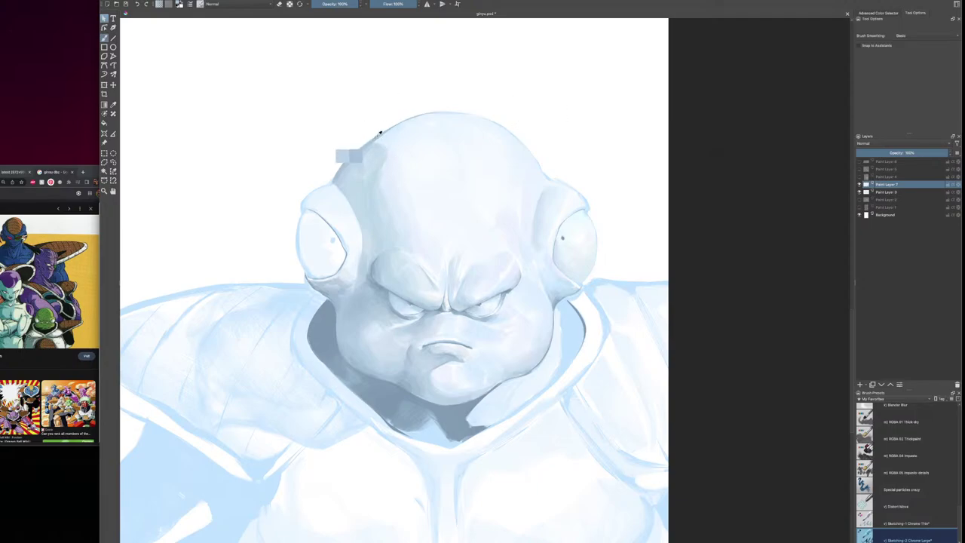
mouse_move(397, 128)
mouse_down()
mouse_move(380, 145)
mouse_move(391, 150)
mouse_up()
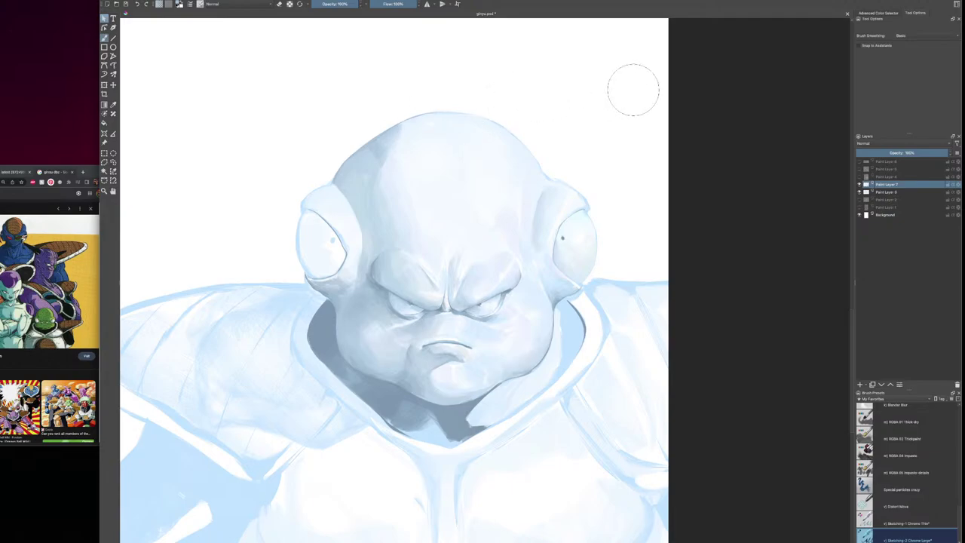
key(bracketleft)
ctrl+click(480, 282)
key(minus)
key(minus)
key(minus)
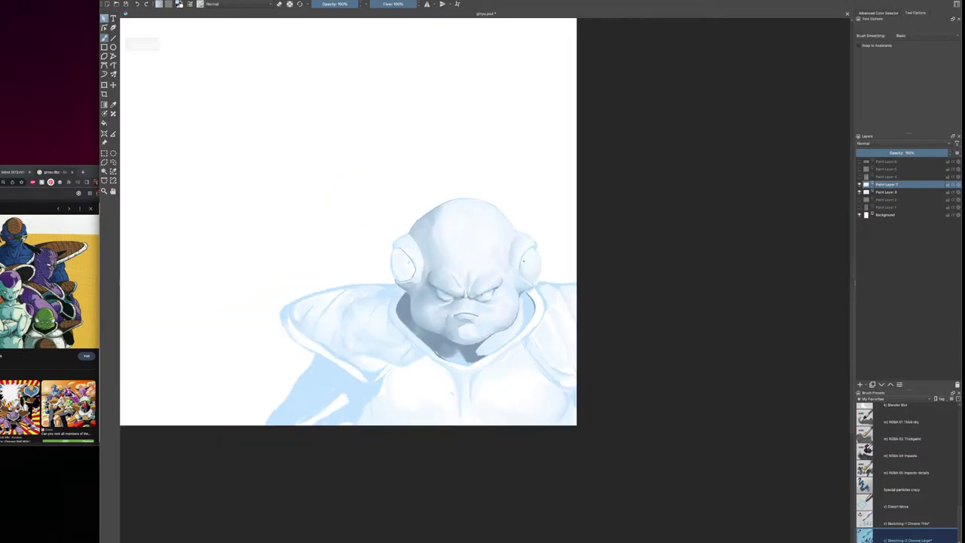
key(plus)
key(plus)
key(plus)
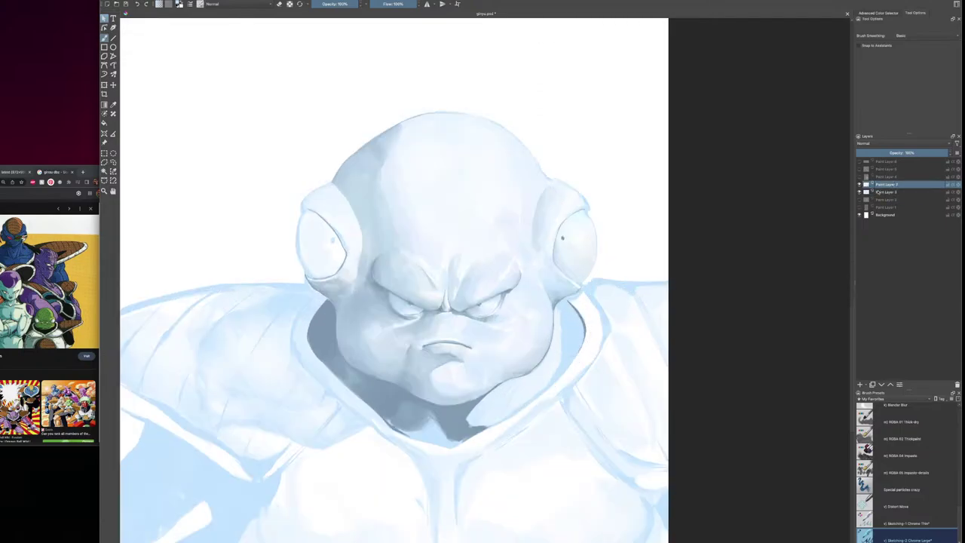
Ink the collar's outer edge on the shadow side down onto the chest with a sampled dark grey
drag(479, 405, 510, 352)
key(bracketleft)
key(bracketleft)
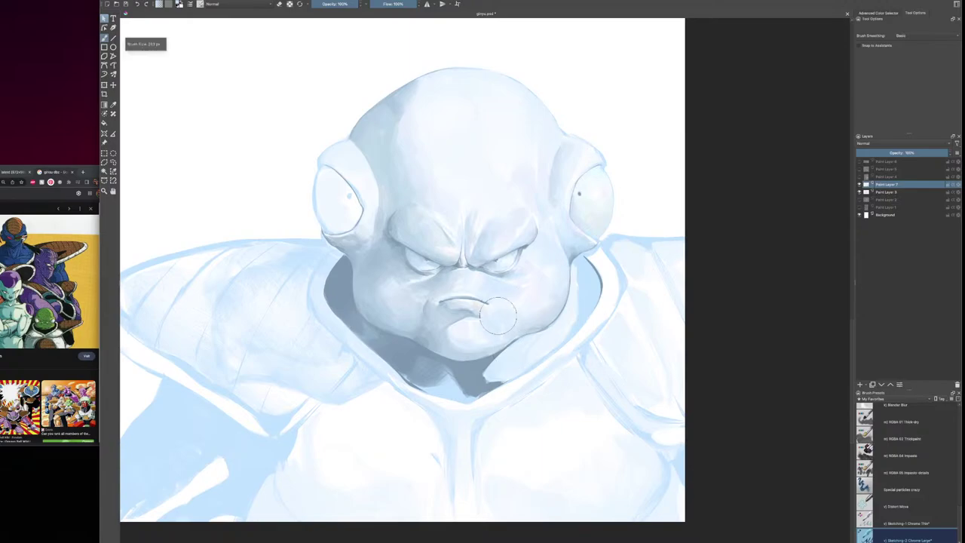
ctrl+click(394, 334)
key(bracketleft)
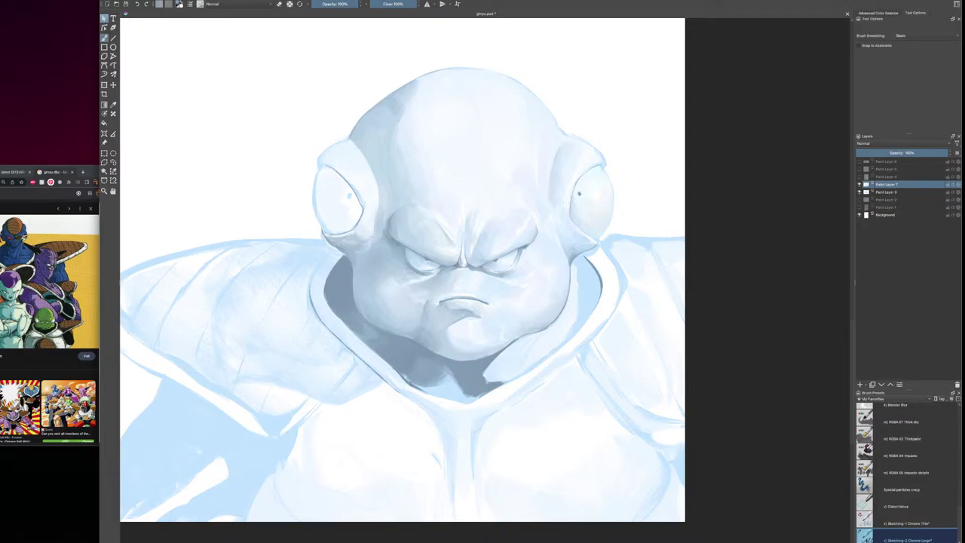
key(])
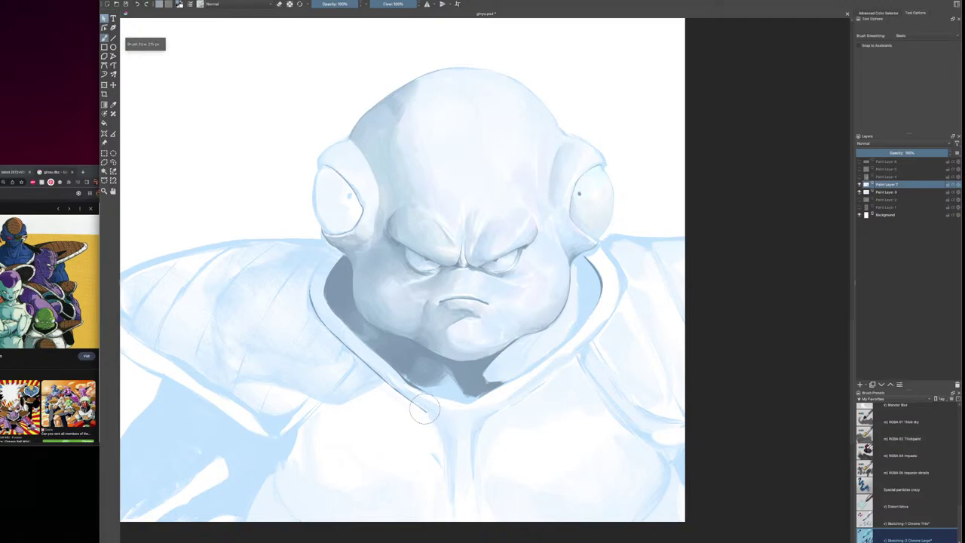
drag(411, 400, 438, 419)
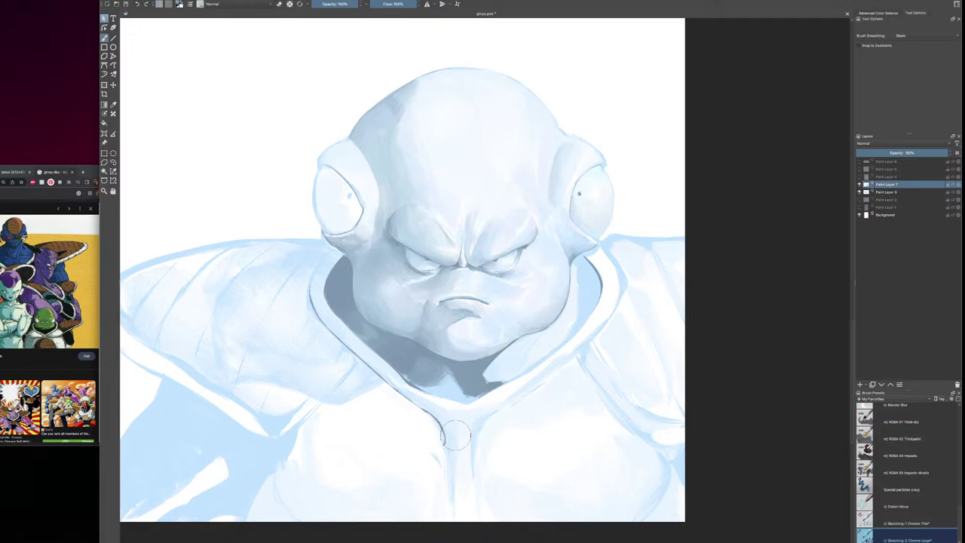
Ink the lower double edge of the shoulder and chest armour and the two curved seam lines up to the collar
key(])
mouse_move(188, 389)
mouse_down()
mouse_move(308, 454)
mouse_move(318, 472)
mouse_move(349, 480)
mouse_move(449, 474)
mouse_up()
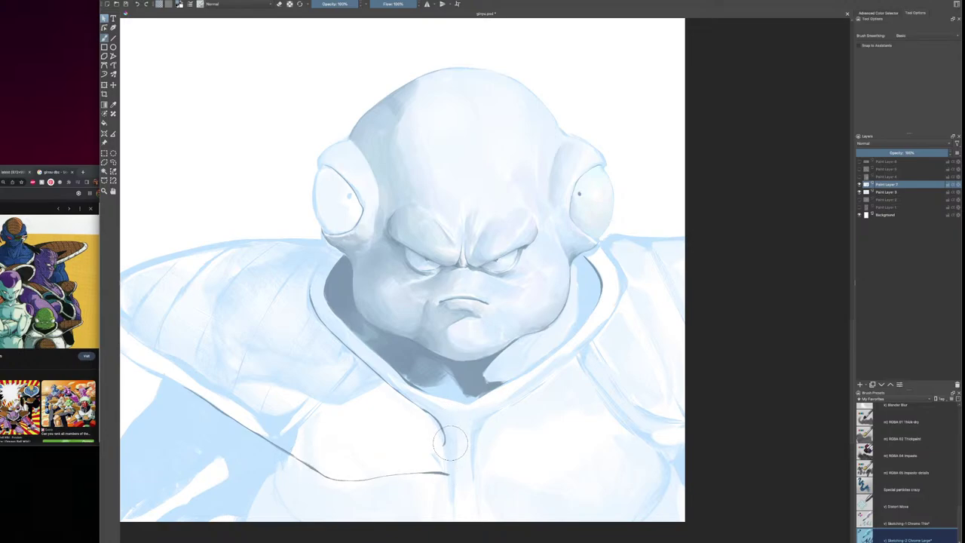
mouse_move(443, 436)
mouse_down()
mouse_move(444, 451)
mouse_move(350, 467)
mouse_move(265, 425)
mouse_up()
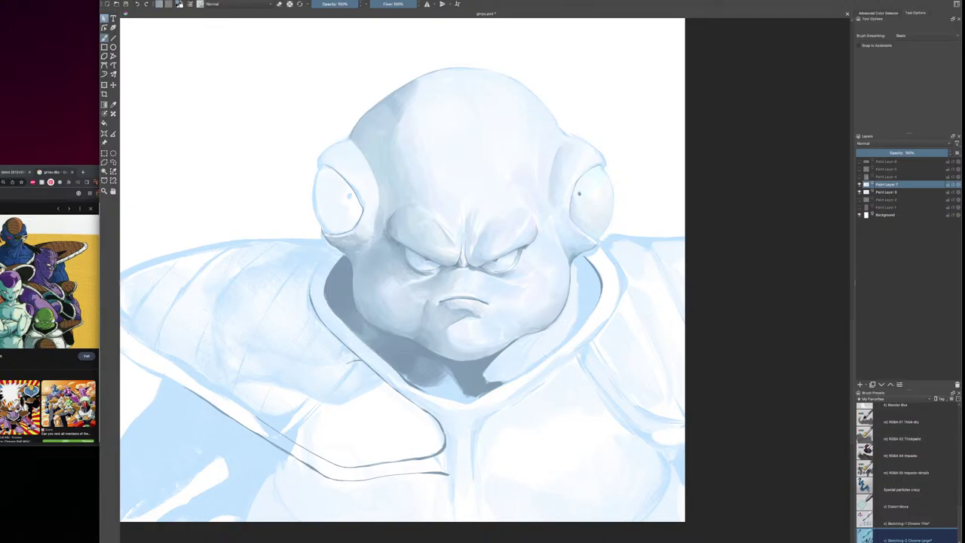
mouse_move(355, 362)
mouse_down()
mouse_move(285, 418)
mouse_move(352, 354)
mouse_up()
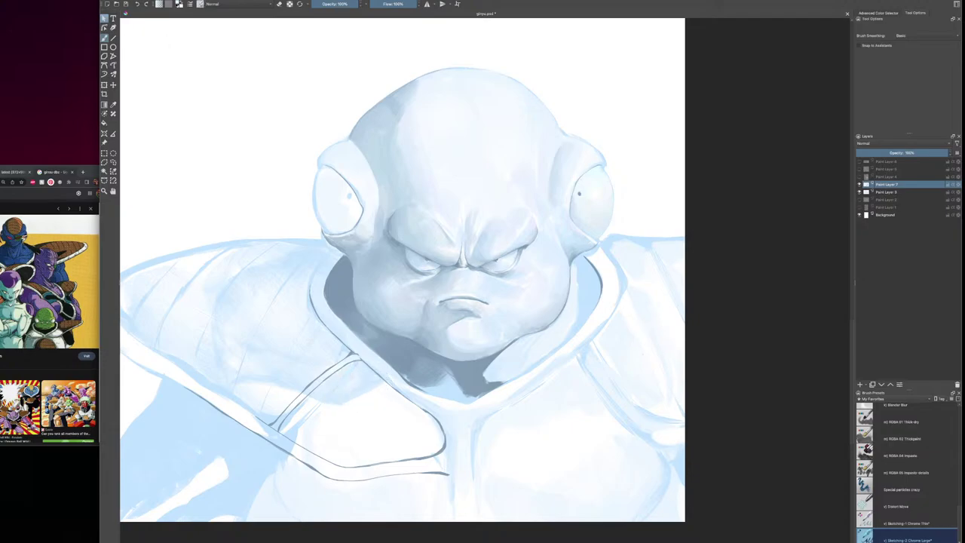
Block in a light blue shadow shape on the chest plate beside the curved seam lines
drag(301, 404, 295, 427)
key(bracketright)
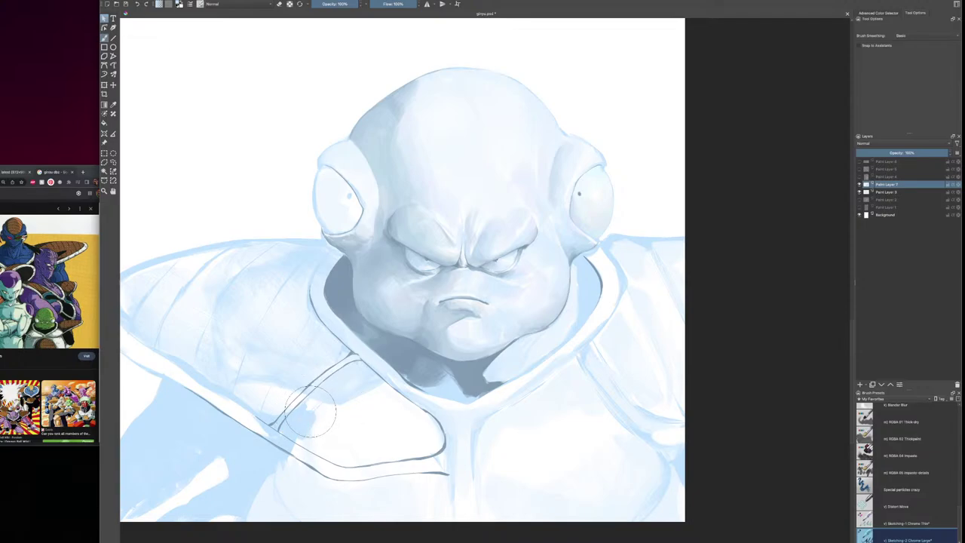
key(bracketleft)
drag(299, 441, 329, 457)
mouse_move(328, 423)
mouse_down()
mouse_move(343, 463)
mouse_move(355, 463)
mouse_up()
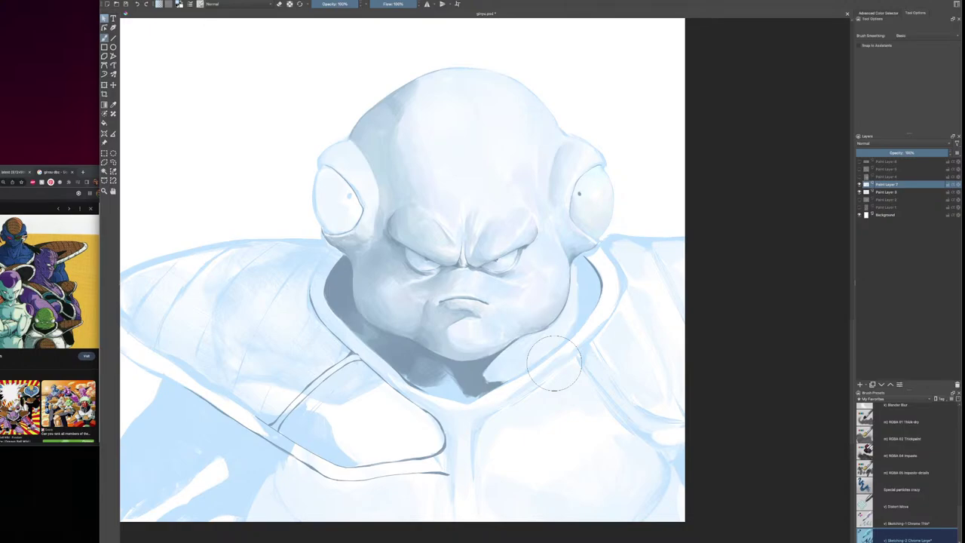
Shade the collar rim grey on the shadow side, from the seam lines up to beneath the side eye
drag(608, 366, 602, 401)
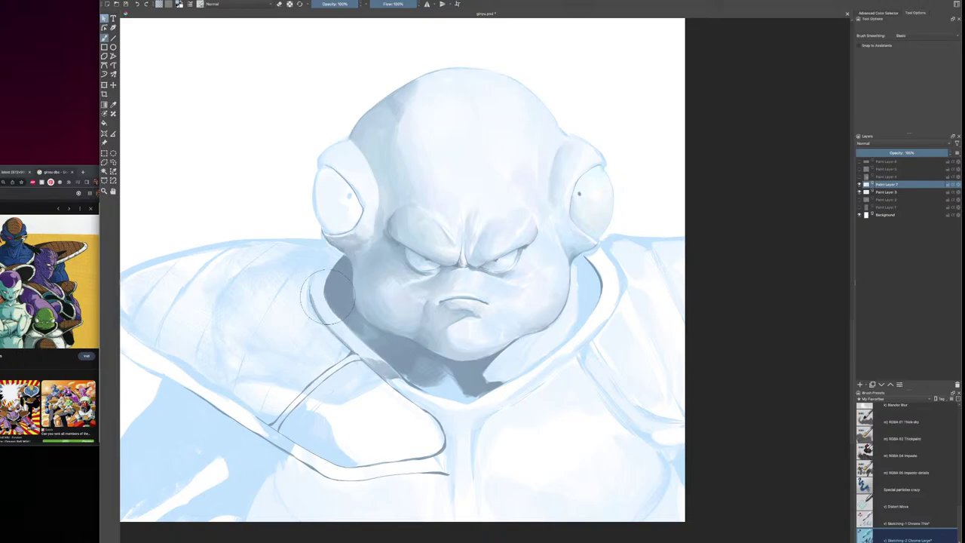
drag(314, 296, 364, 356)
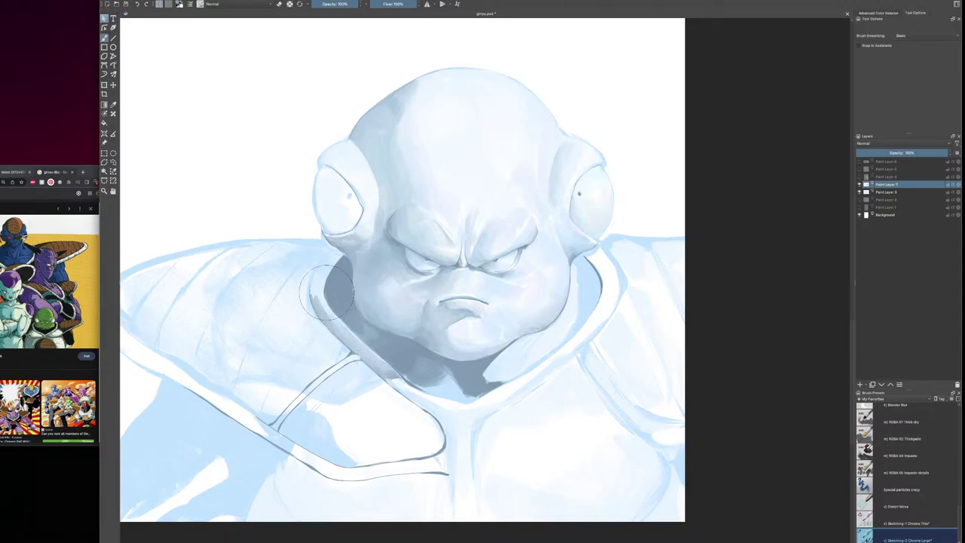
drag(326, 294, 349, 329)
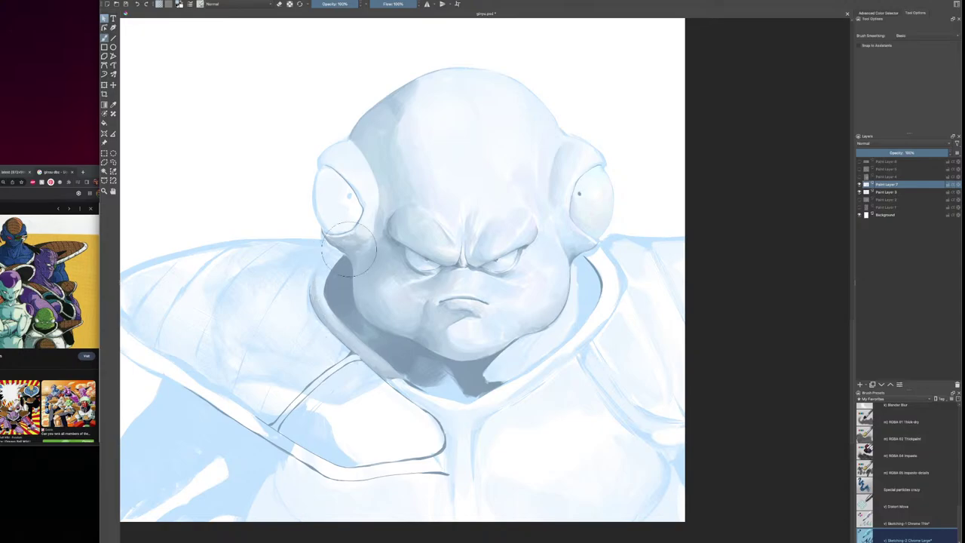
key(bracketleft)
key(bracketleft)
key(bracketleft)
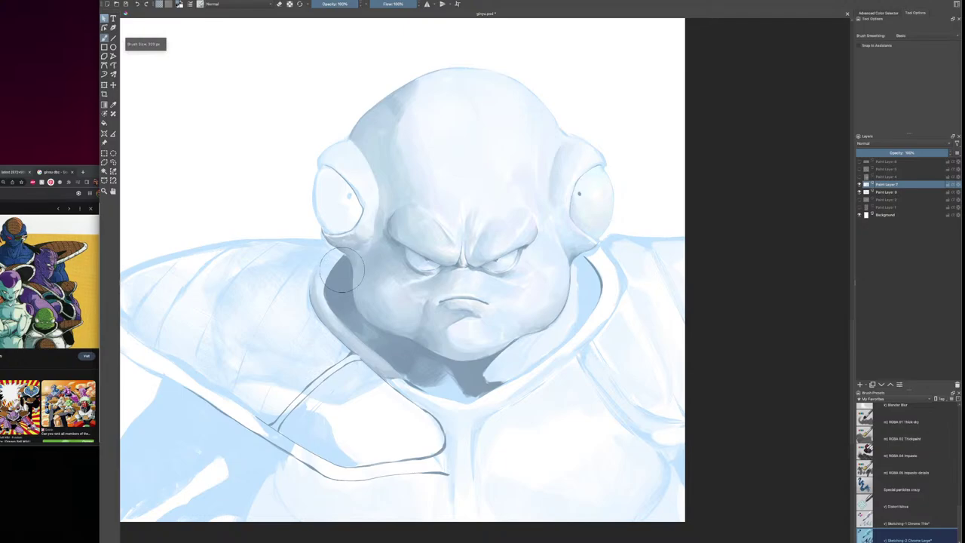
key(bracketright)
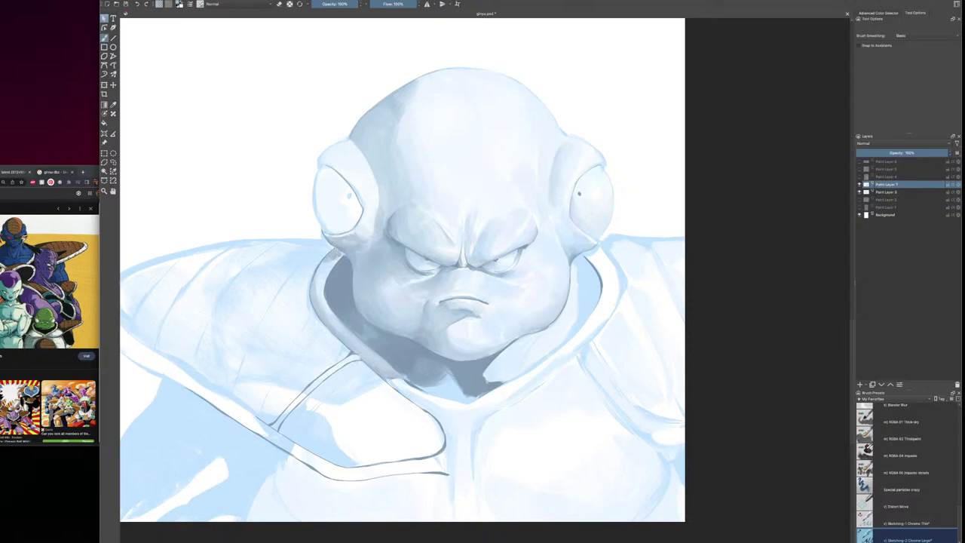
mouse_move(339, 255)
mouse_down()
mouse_move(316, 286)
mouse_move(324, 280)
mouse_move(320, 307)
mouse_move(332, 322)
mouse_up()
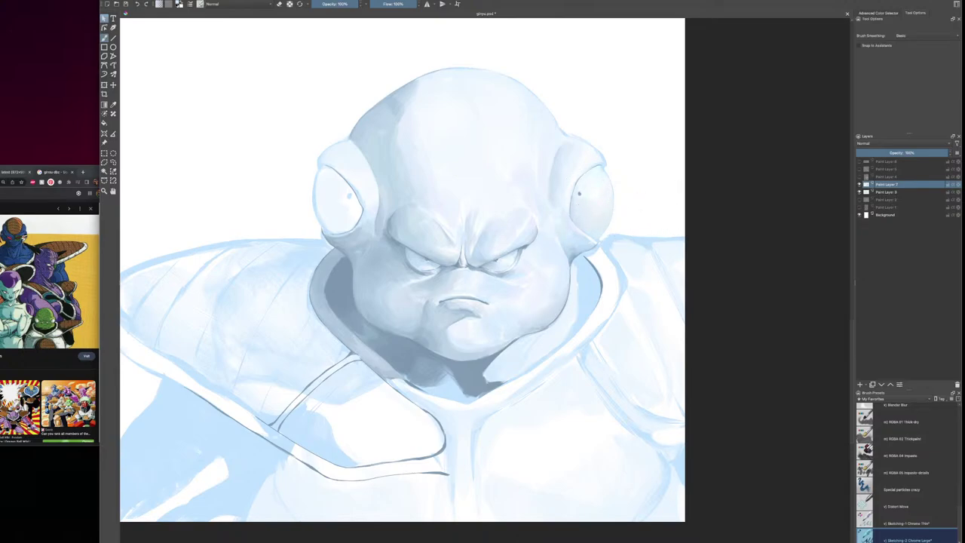
Tint the bulging side eye on the shadow side with a sampled light blue and redefine its pupil
key(bracketleft)
ctrl+click(320, 193)
drag(320, 189, 319, 205)
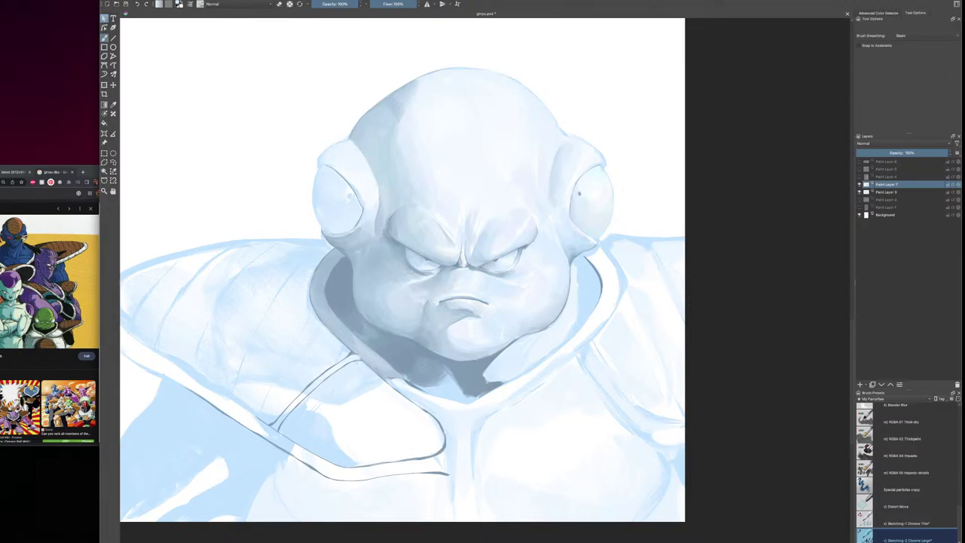
drag(347, 190, 350, 195)
ctrl+click(350, 188)
key(])
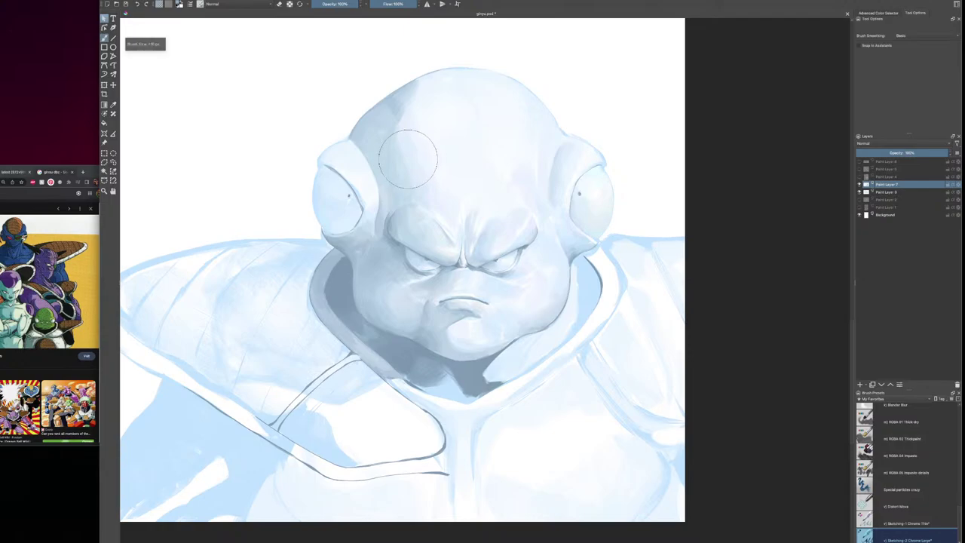
Retouch the shading of the brow and forehead with a sampled tone and a much larger brush
ctrl+click(461, 252)
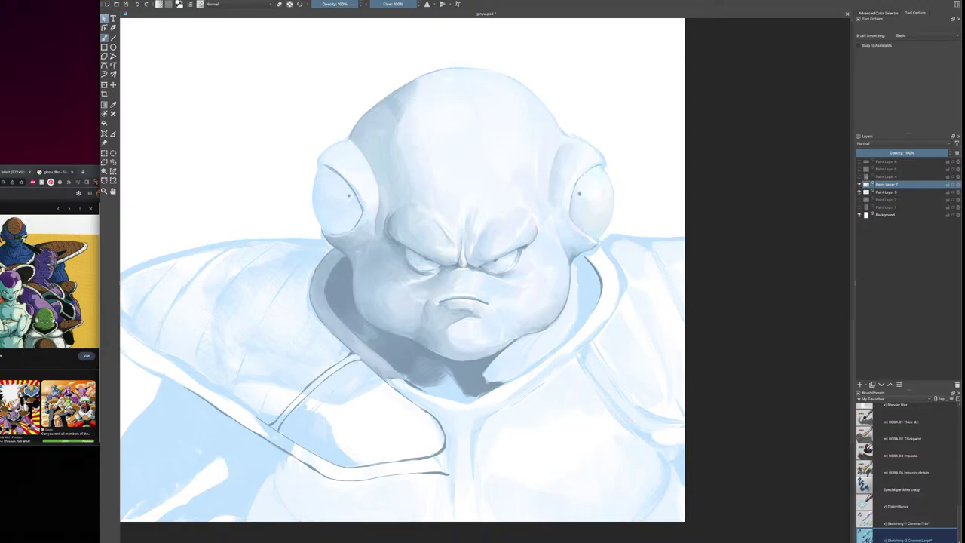
key(])
key(])
key(])
key(e)
key(])
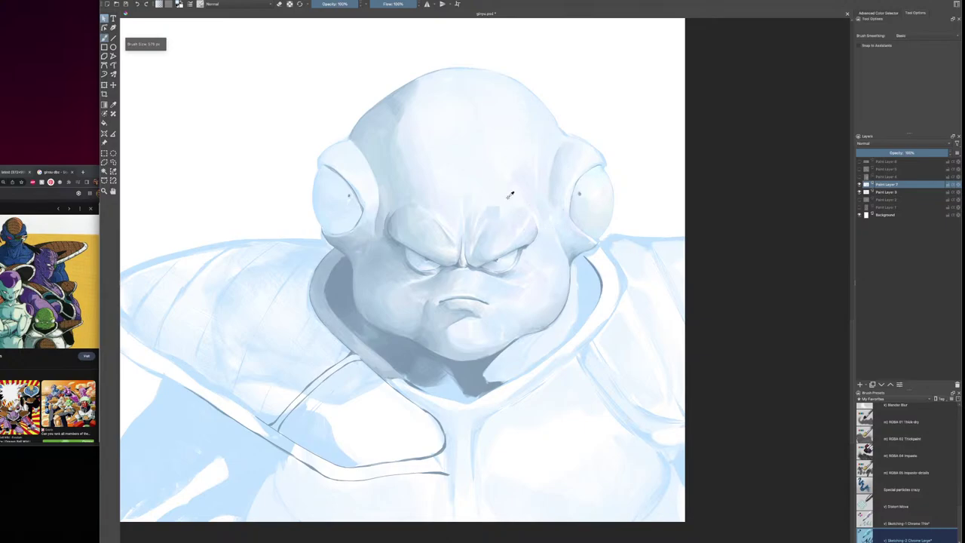
key(])
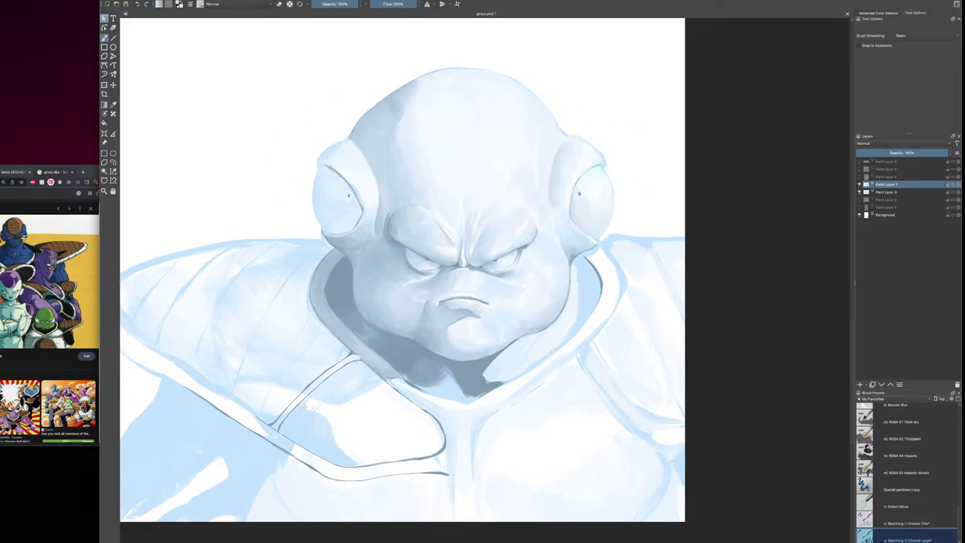
Darken the upper lid and surrounding fold of the shadow-side eye bulge with sampled tones, undoing the stray stroke
ctrl+click(332, 160)
ctrl+click(339, 146)
key(ctrl+z)
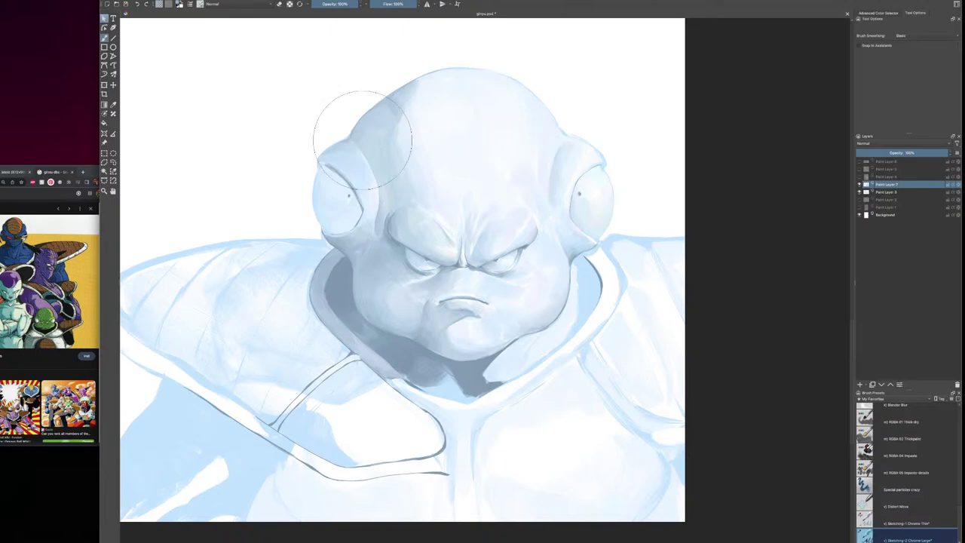
key(bracketleft)
key(bracketleft)
key(bracketleft)
key(bracketleft)
key(bracketleft)
ctrl+click(379, 177)
key(bracketright)
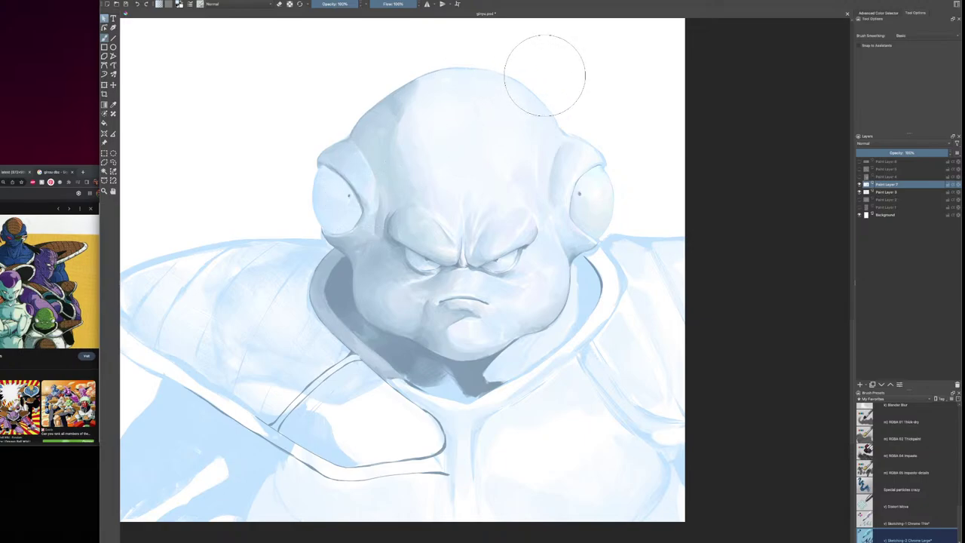
Refine the frown crease between the brows with a small brush and tones sampled around it
key([)
key(bracketleft)
key(bracketleft)
key(bracketleft)
ctrl+click(463, 252)
drag(460, 256, 454, 251)
ctrl+click(462, 260)
ctrl+click(463, 259)
ctrl+click(463, 261)
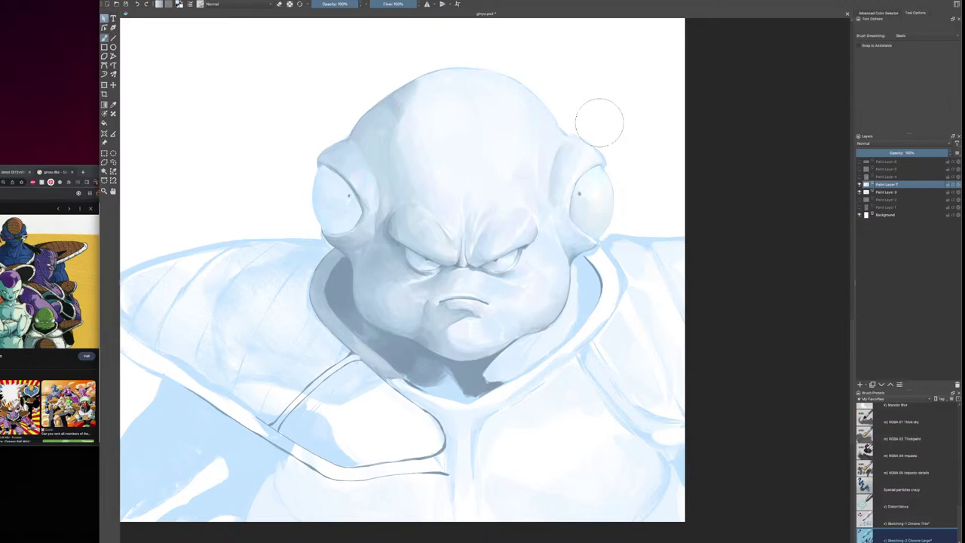
Soften the hard edge of the shadow band across the upper forehead with a larger brush
key(minus)
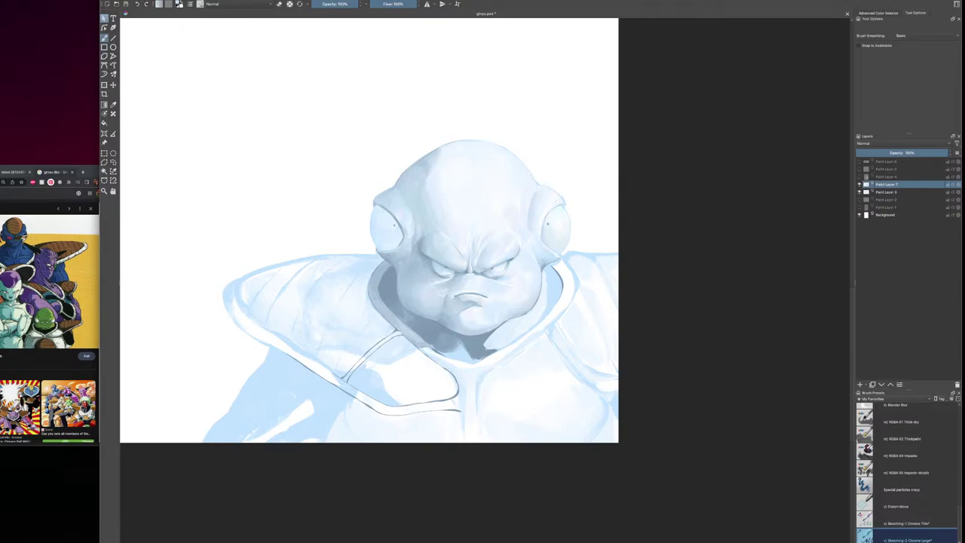
key(bracketright)
drag(412, 167, 443, 150)
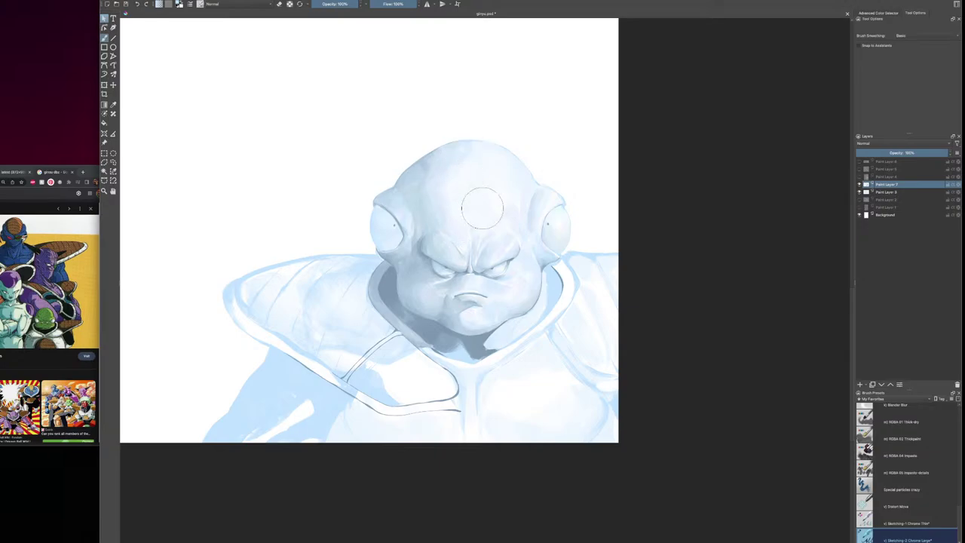
Mirror the canvas view horizontally and rework the shading between the brows
drag(668, 255, 591, 250)
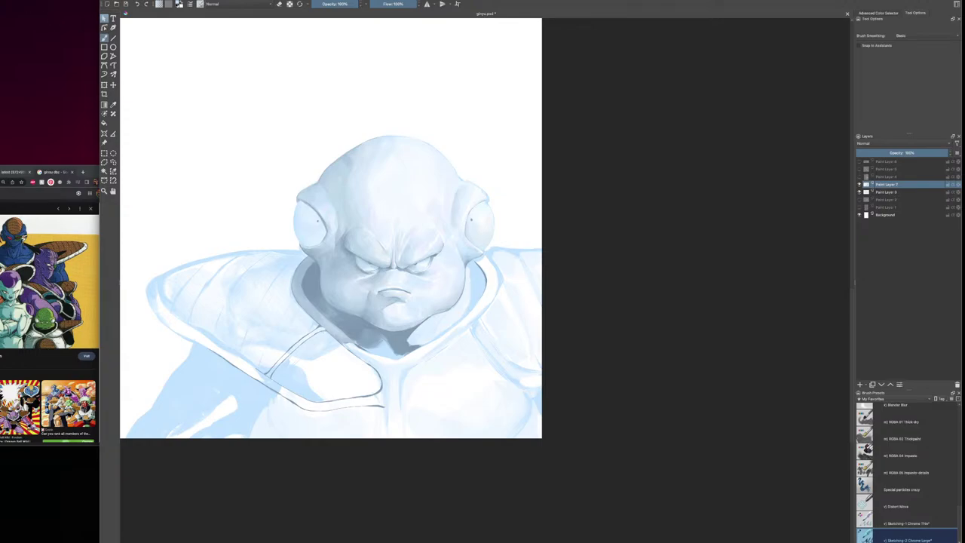
key(m)
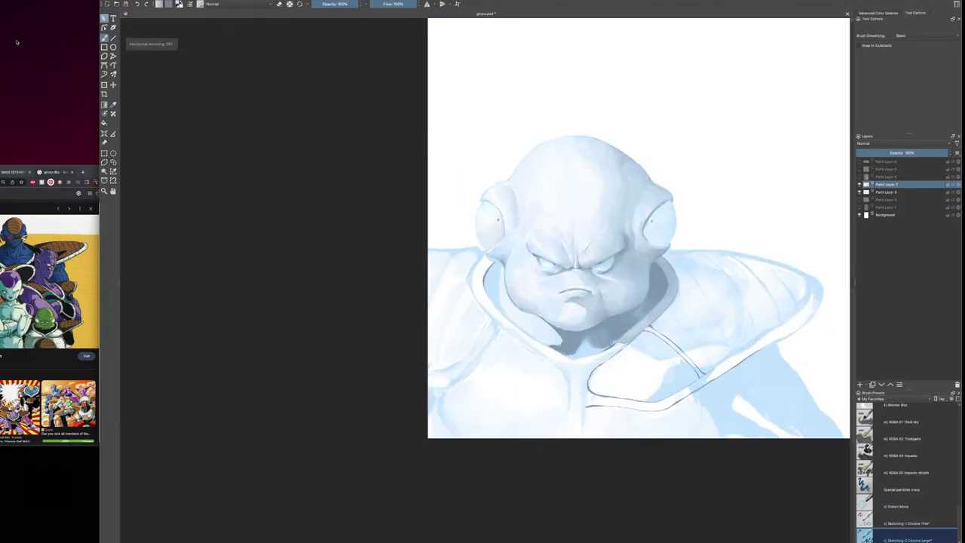
drag(724, 422, 579, 440)
key(bracketright)
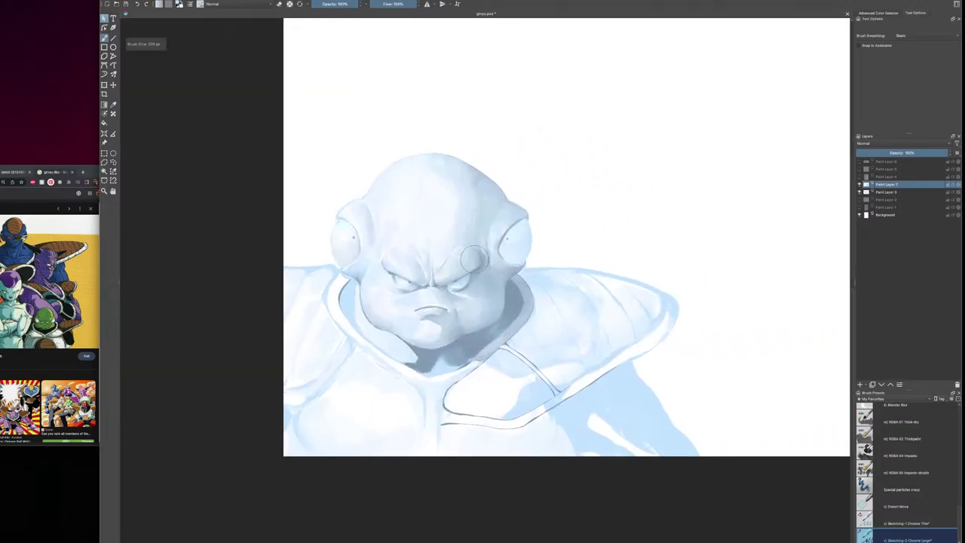
drag(434, 263, 442, 272)
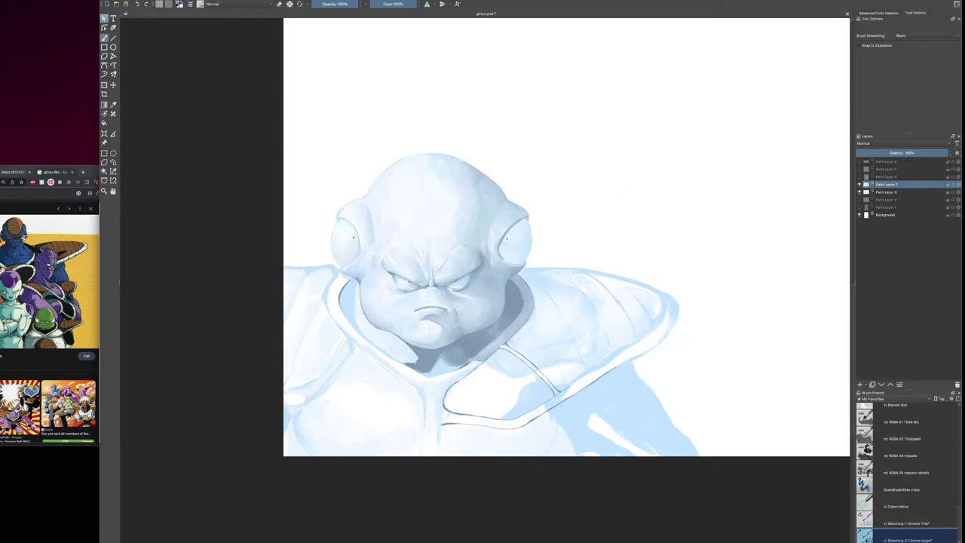
Fill the neck opening inside the collar on the lit side with dark grey and soften it beneath the side eye
drag(352, 282, 342, 307)
mouse_move(408, 338)
mouse_down()
mouse_move(385, 359)
mouse_move(380, 349)
mouse_move(392, 361)
mouse_up()
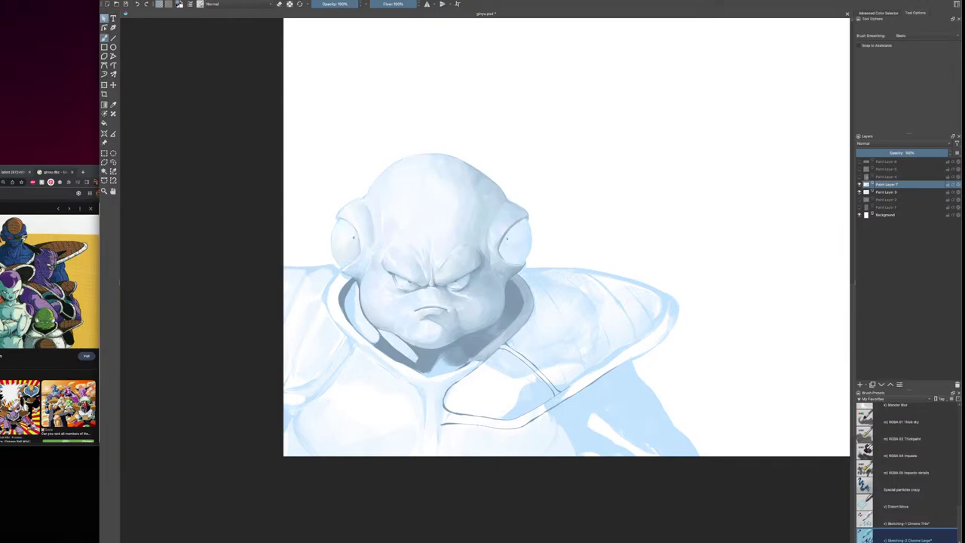
drag(355, 326, 374, 336)
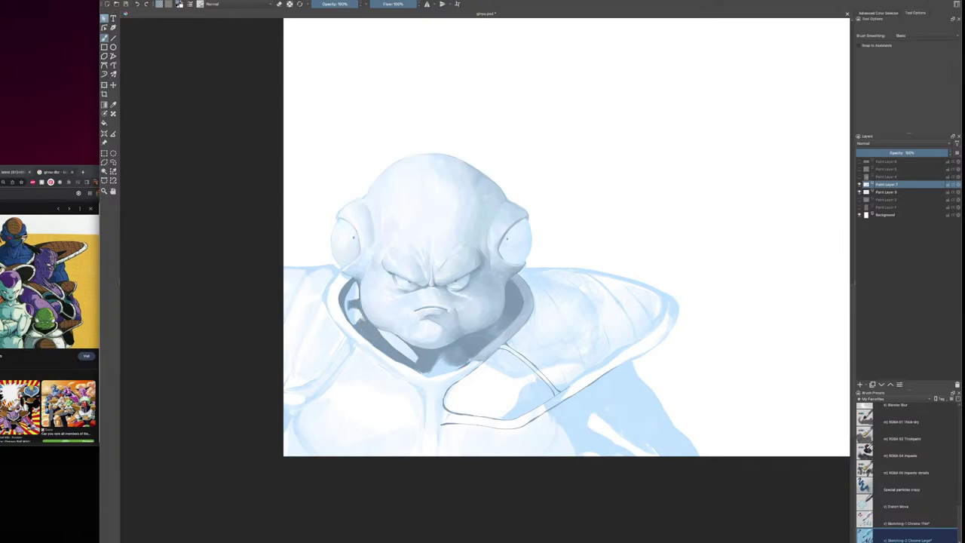
drag(350, 317, 360, 320)
ctrl+click(356, 297)
drag(356, 291, 351, 298)
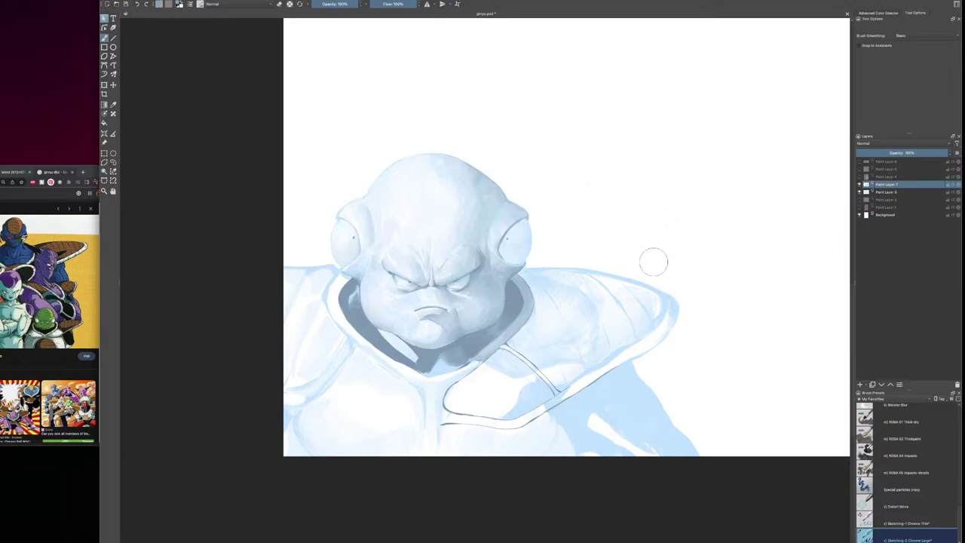
Darken the neck directly beneath the chin and blend the shadow along the jaw
mouse_move(442, 356)
mouse_down()
mouse_move(432, 372)
mouse_move(457, 369)
mouse_move(427, 373)
mouse_move(454, 369)
mouse_up()
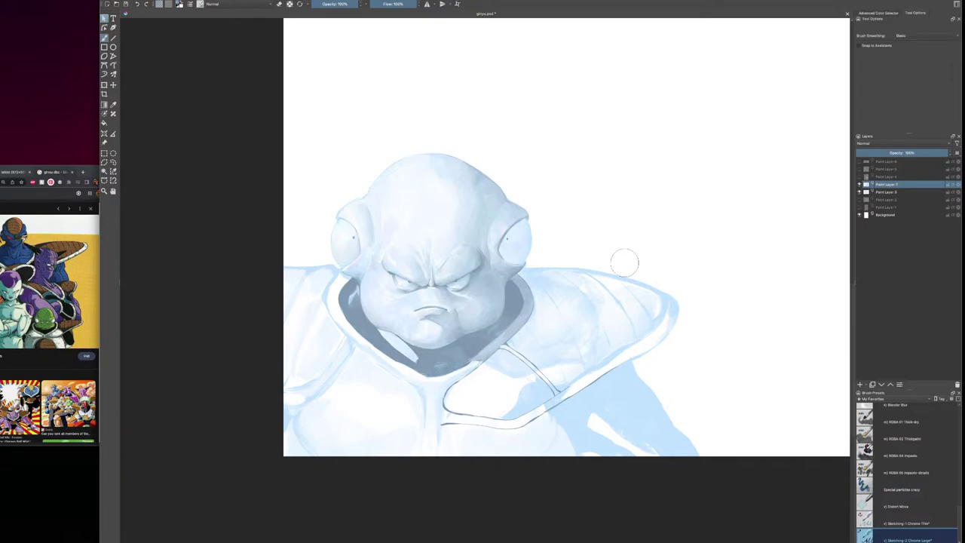
ctrl+click(451, 326)
drag(469, 330, 458, 340)
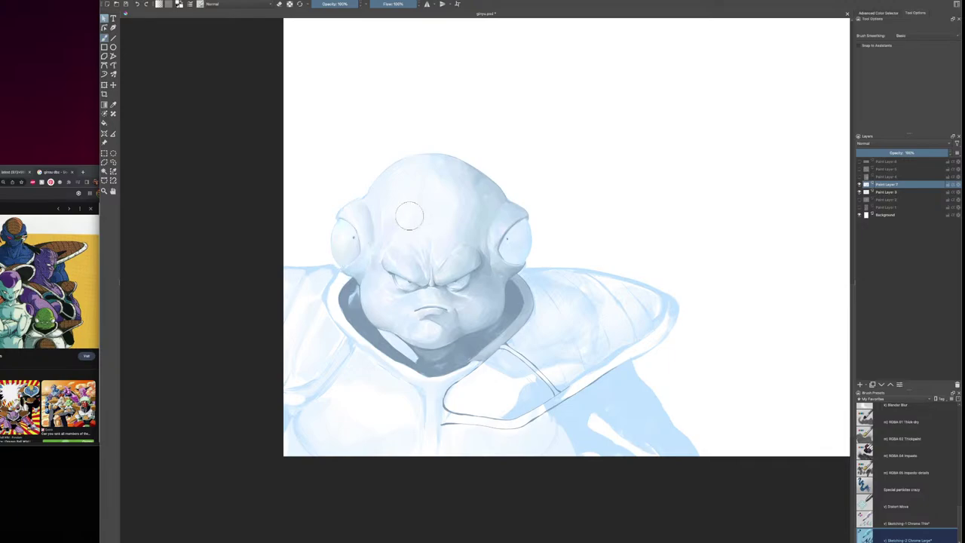
Ink the collar's outer edge on the lit side down to the chest centre and tone the neck and centre strip
key(bracketleft)
ctrl+click(444, 376)
key(bracketleft)
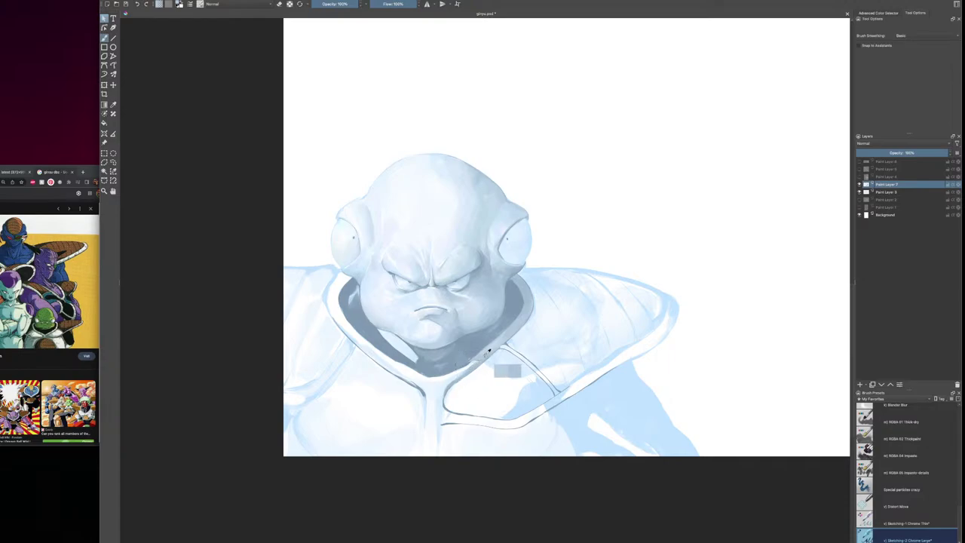
key(bracketleft)
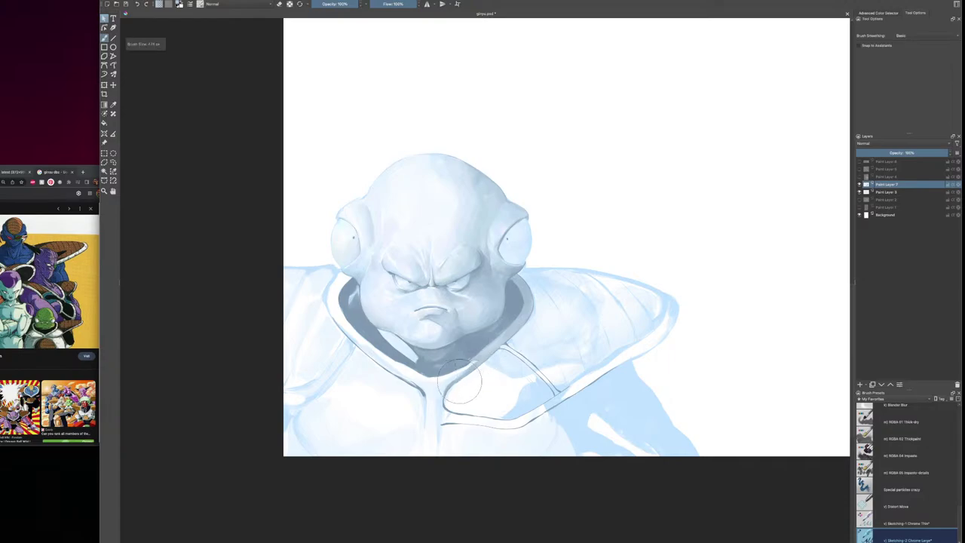
key(bracketleft)
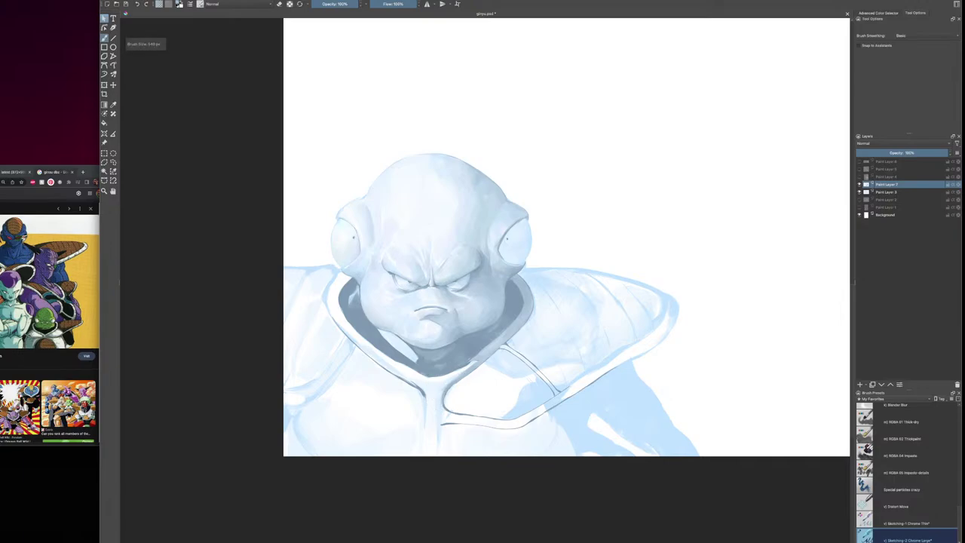
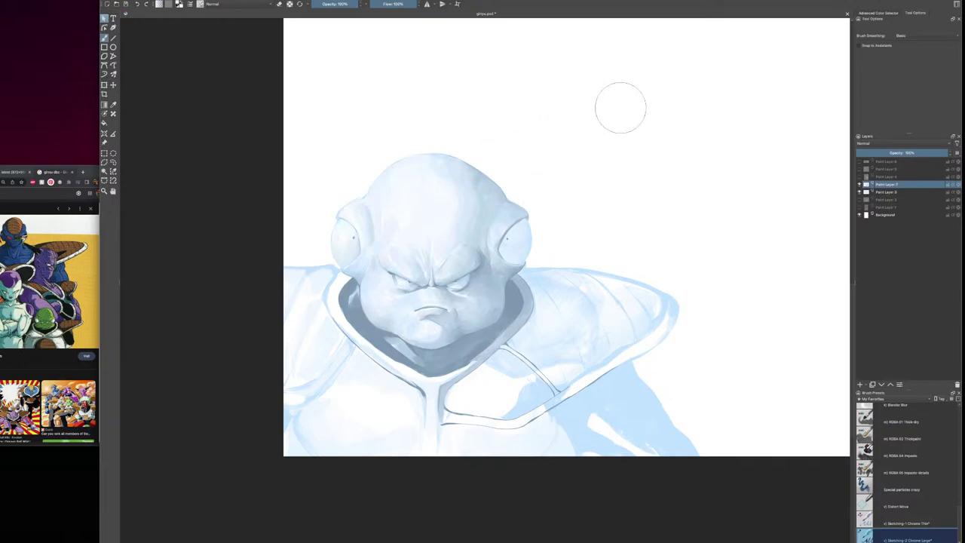
Even out the shading across the middle of the forehead above the brows with an enlarged brush
key(bracketright)
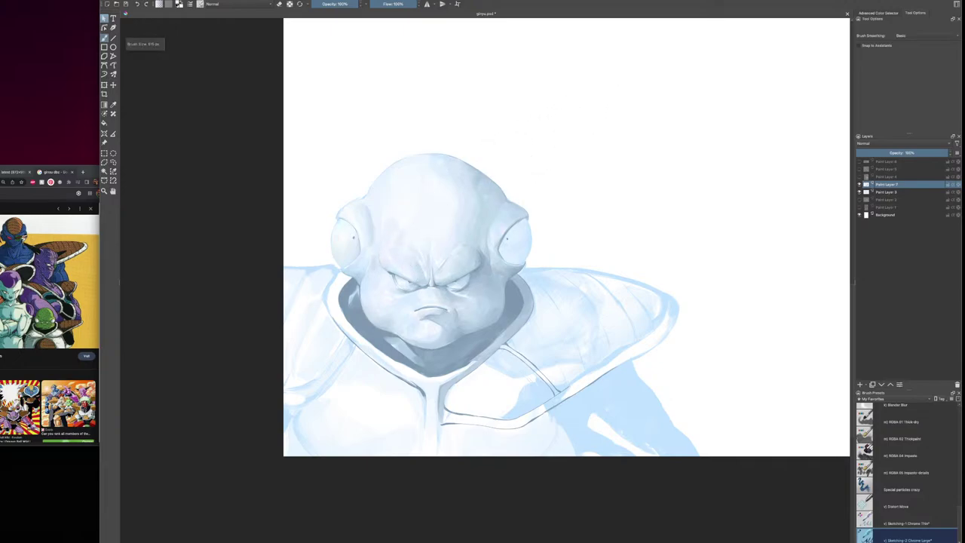
key(])
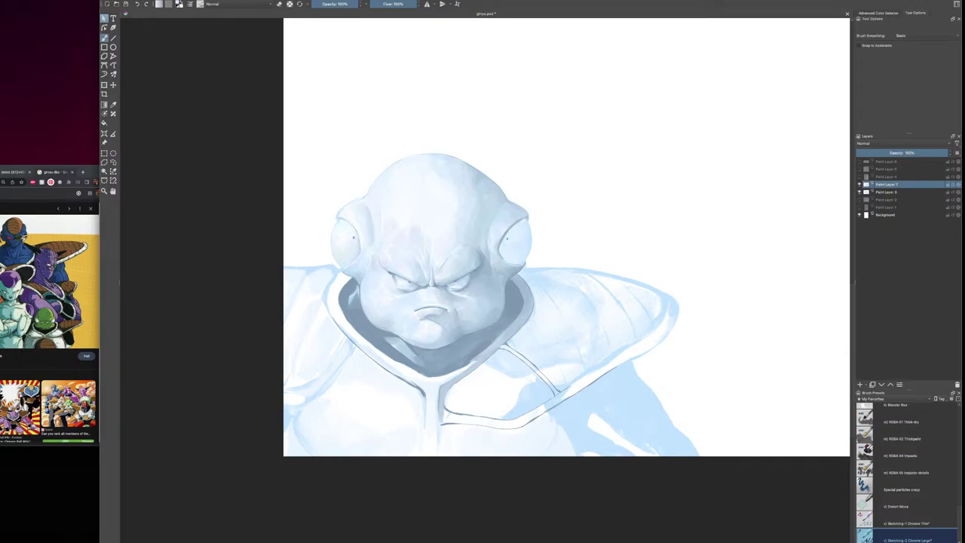
key(bracketright)
mouse_move(411, 223)
mouse_down()
mouse_move(439, 219)
mouse_move(413, 205)
mouse_up()
key(bracketright)
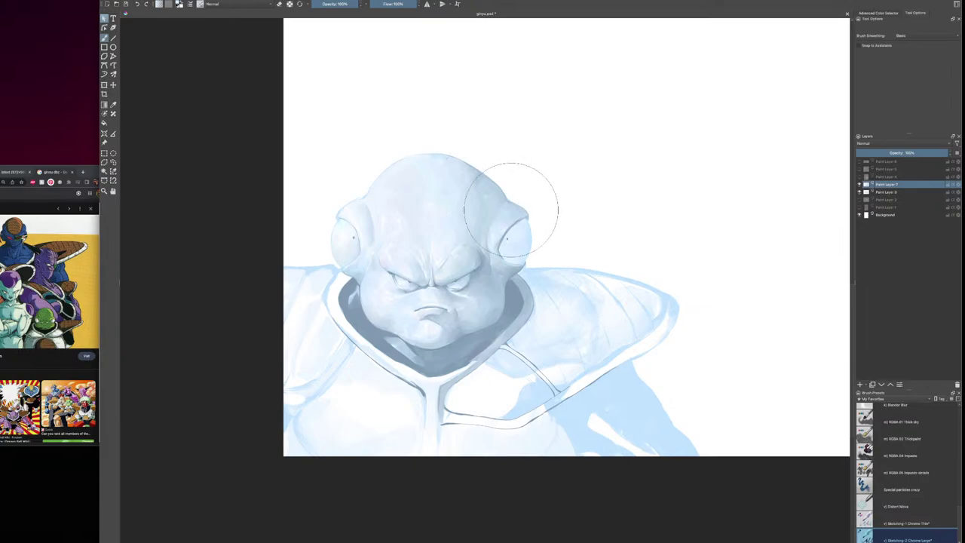
Touch up the shading around the nose bridge and the inner corners of the eyes with a progressively smaller brush
key(bracketleft)
drag(444, 266, 460, 285)
key(bracketleft)
key(bracketleft)
key(bracketleft)
key(bracketleft)
key(bracketleft)
key(bracketleft)
key(bracketleft)
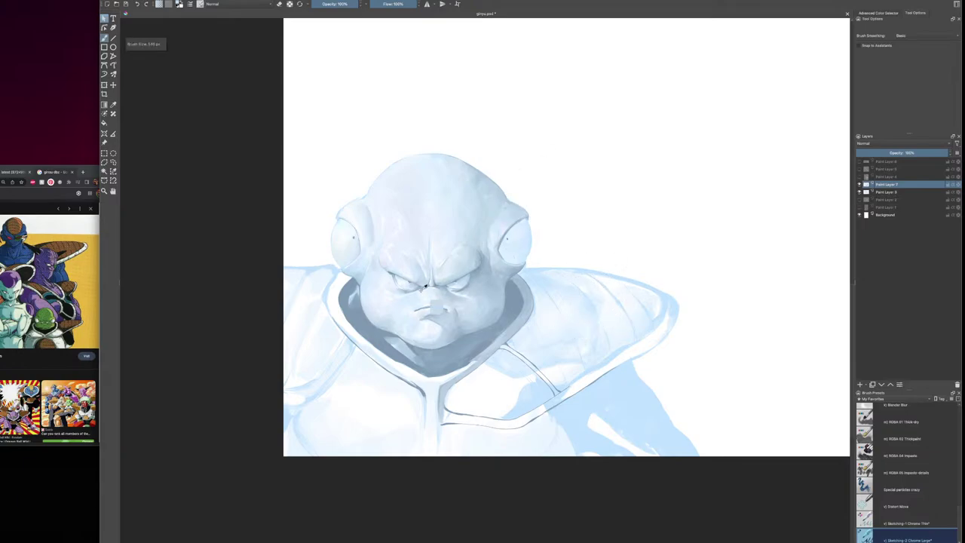
ctrl+click(422, 289)
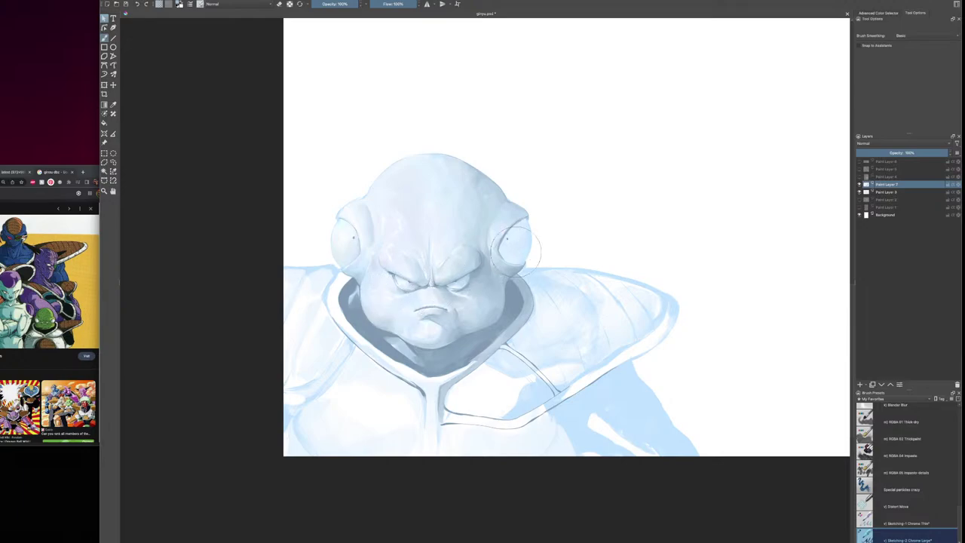
drag(719, 399, 703, 392)
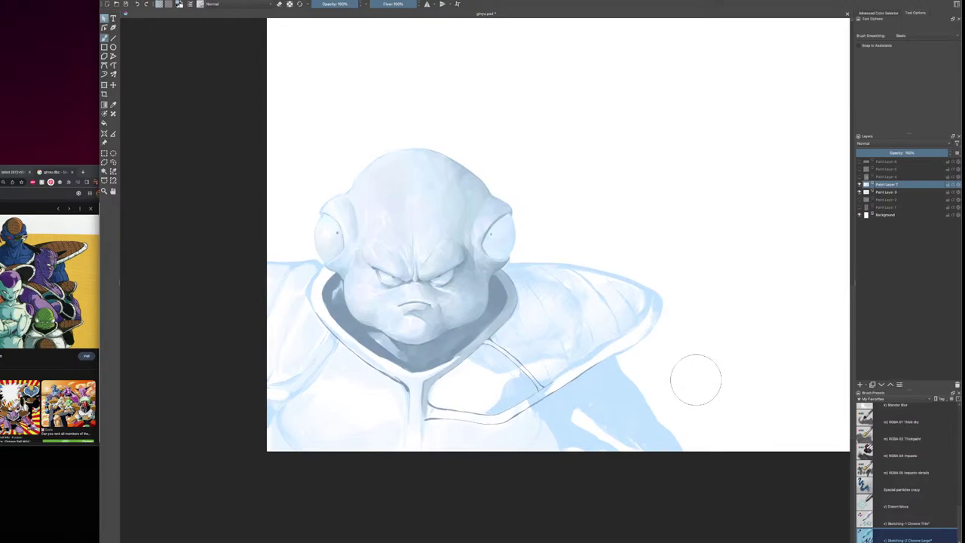
Ink the collar's edge at the chest centre and the side of the centre strip on the lit side
ctrl+click(401, 375)
mouse_move(408, 386)
mouse_down()
mouse_move(351, 344)
mouse_move(411, 386)
mouse_move(489, 353)
mouse_up()
ctrl+click(435, 382)
ctrl+click(453, 377)
key(ctrl+z)
drag(407, 385, 381, 372)
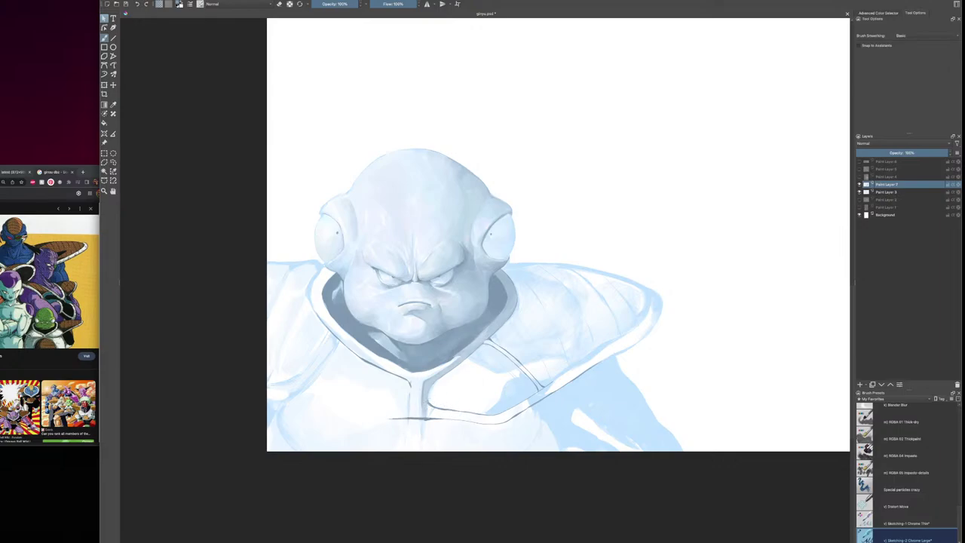
Ink the armour's lower chest seam across to the lit side and outline that side's chest panel
drag(430, 419, 363, 420)
mouse_move(306, 387)
mouse_down()
mouse_move(342, 425)
mouse_move(304, 394)
mouse_up()
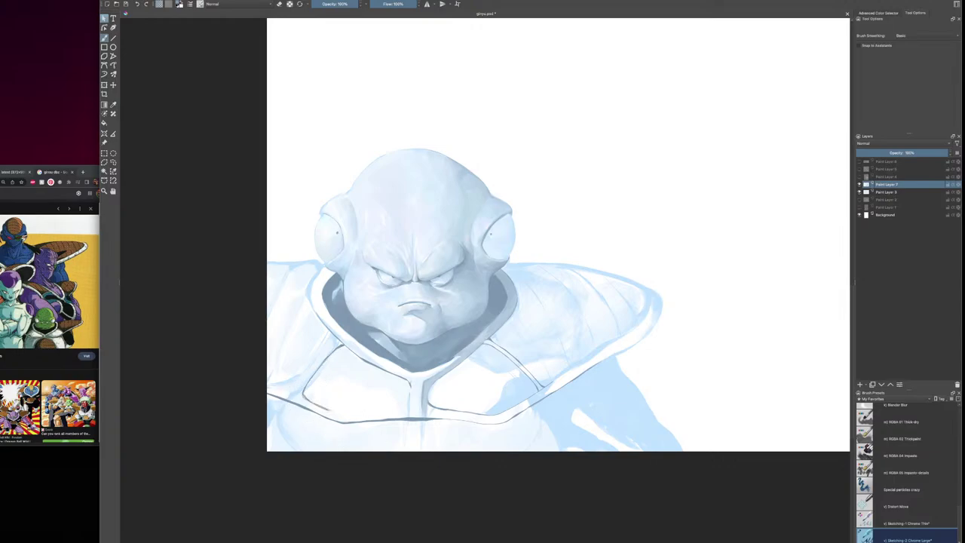
drag(352, 413, 402, 411)
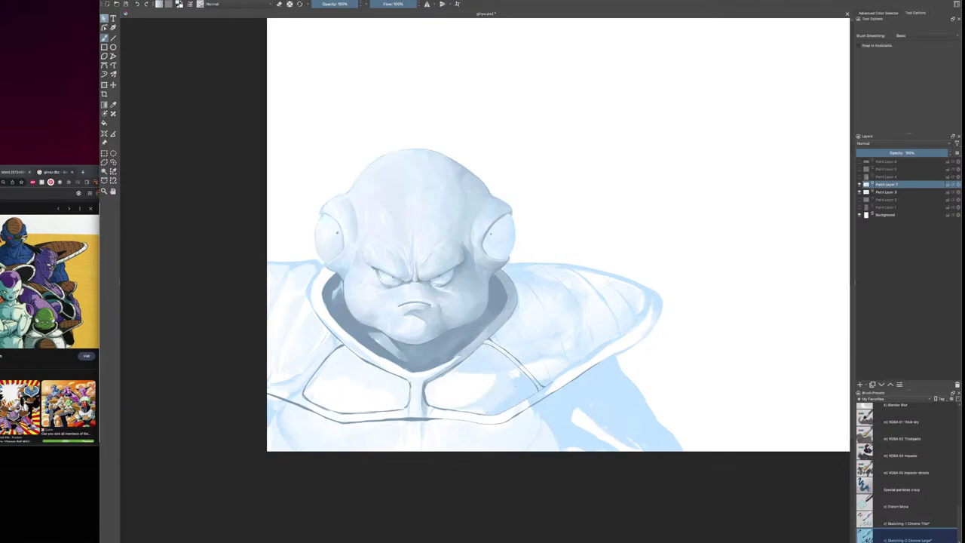
Tone the upper part of the shadow-side chest panel with colours sampled from the armour and round its corner
ctrl+click(455, 380)
mouse_move(456, 378)
mouse_down()
mouse_move(464, 369)
mouse_move(498, 378)
mouse_move(433, 385)
mouse_up()
ctrl+click(469, 362)
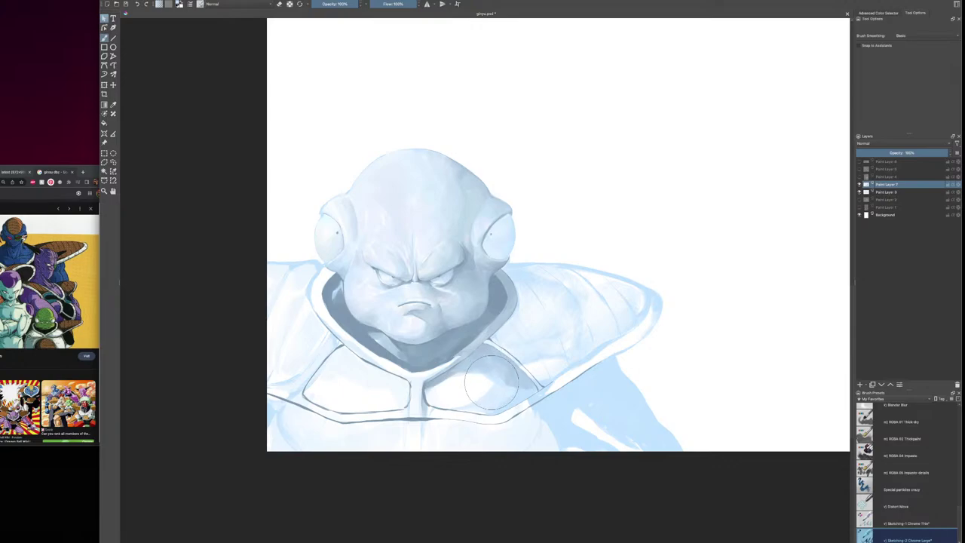
drag(492, 385, 512, 379)
key(bracketleft)
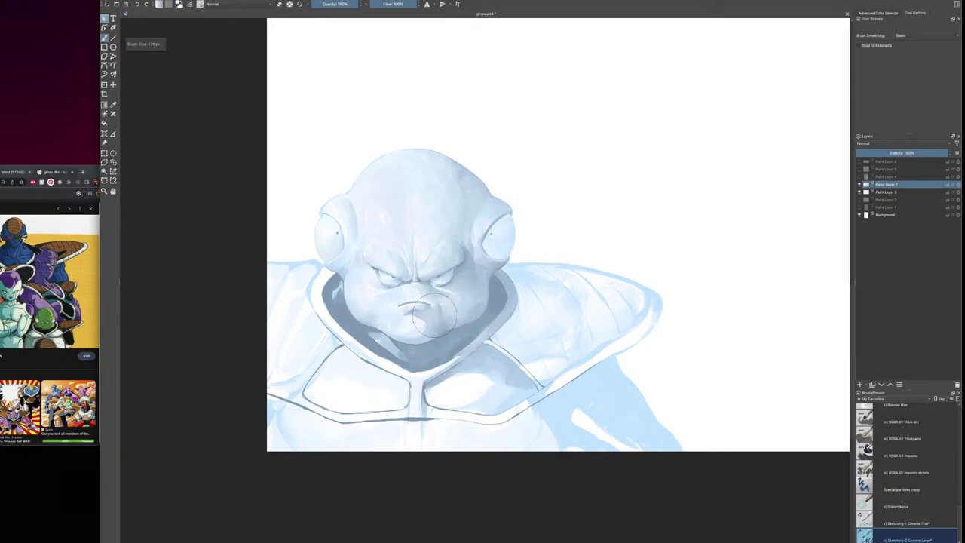
Fill the rest of the shadow-side chest panel with soft grey using a larger brush, leaving an oval highlight
ctrl+click(413, 327)
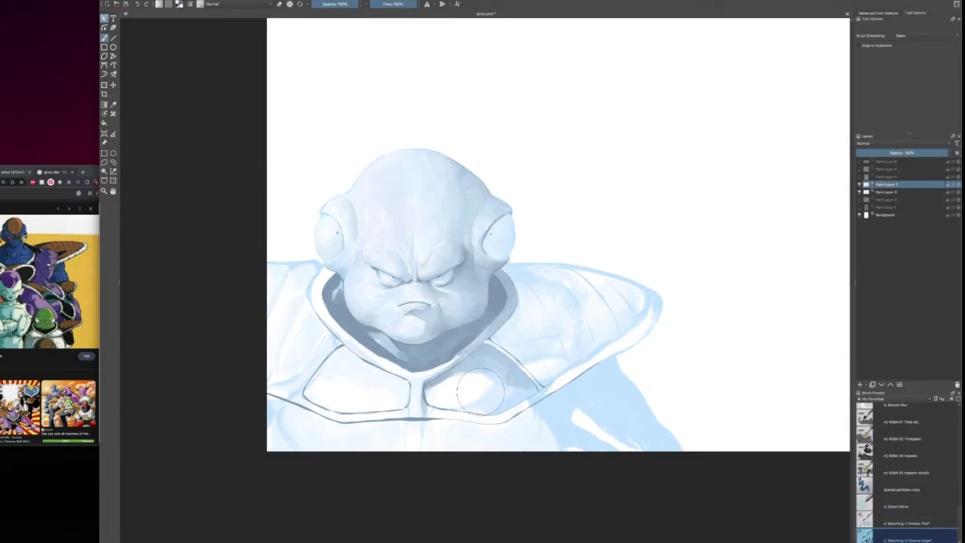
key(bracketright)
key(bracketright)
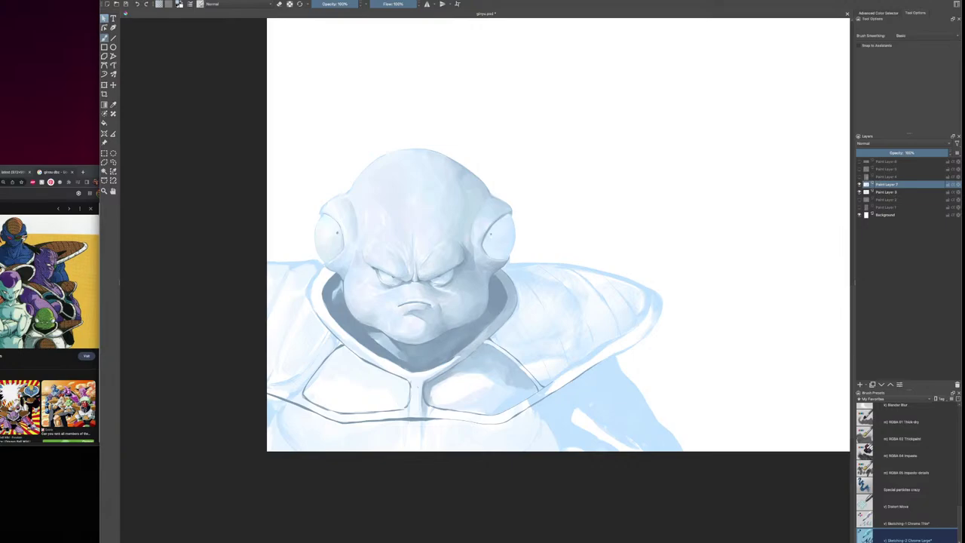
drag(499, 390, 485, 397)
mouse_move(496, 392)
mouse_down()
mouse_move(504, 383)
mouse_move(476, 411)
mouse_up()
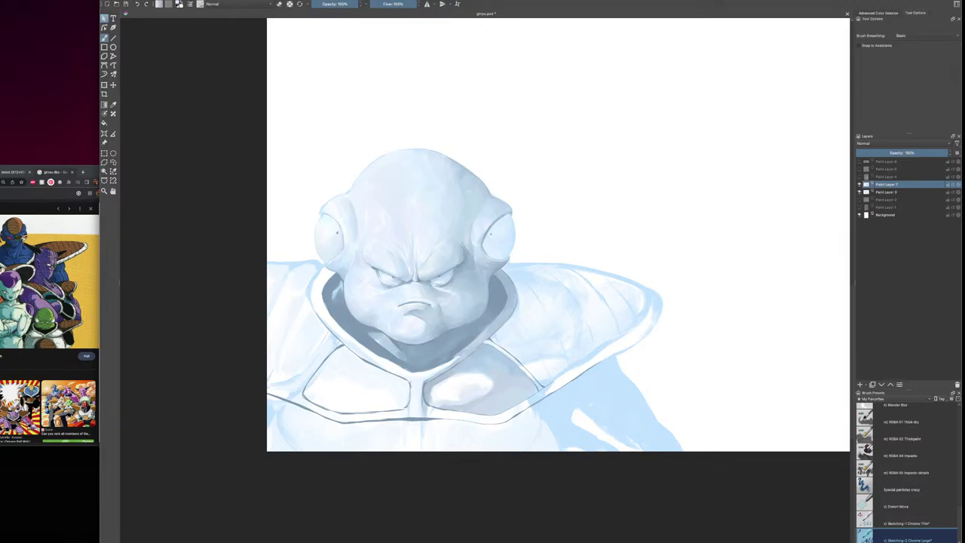
mouse_move(475, 376)
mouse_down()
mouse_move(445, 398)
mouse_move(484, 392)
mouse_up()
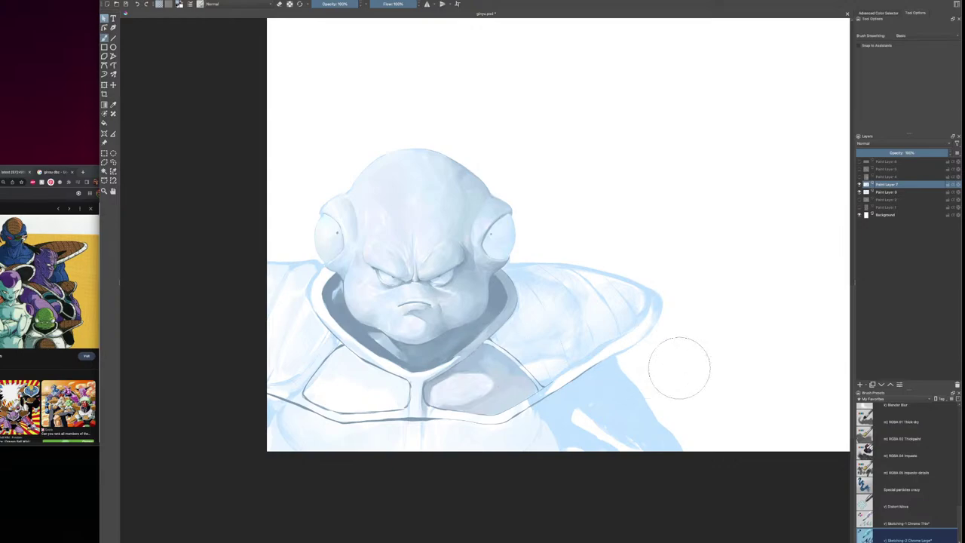
Refine the tone around the shadow-side bulging eye with a smaller brush and a colour sampled from it
key(bracketleft)
key(bracketleft)
key(bracketleft)
key(bracketleft)
key(bracketleft)
key(bracketleft)
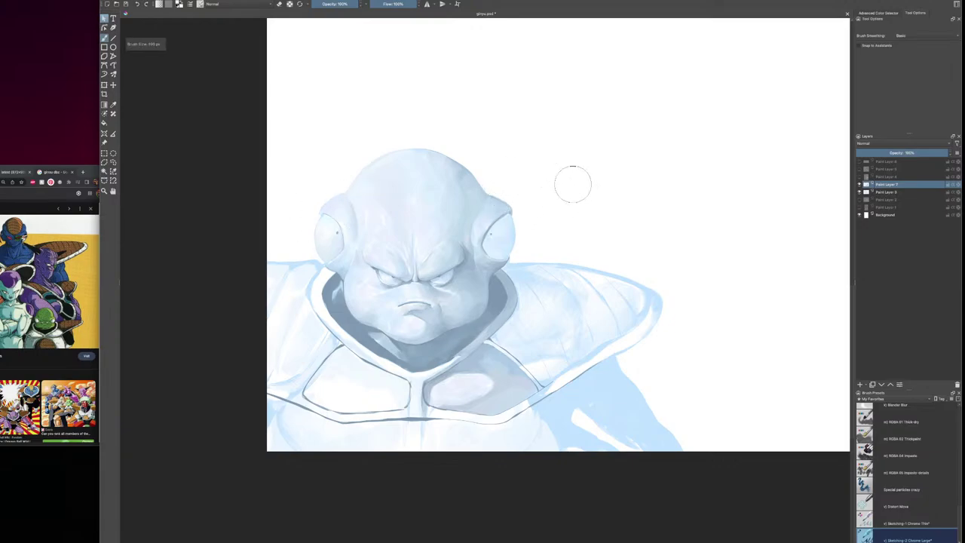
ctrl+click(491, 224)
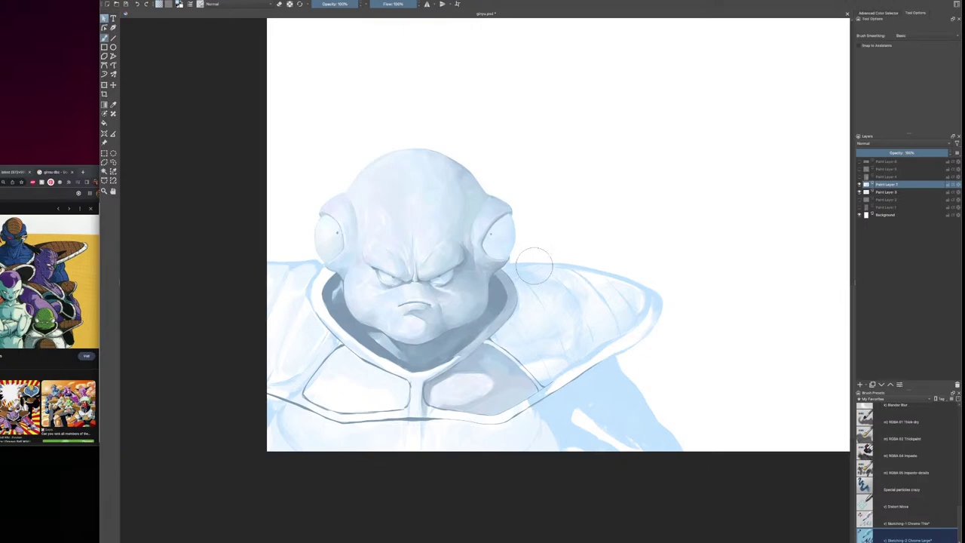
Add a new paint layer above the current one and choose a darker blue-grey brush colour
key(plus)
key(plus)
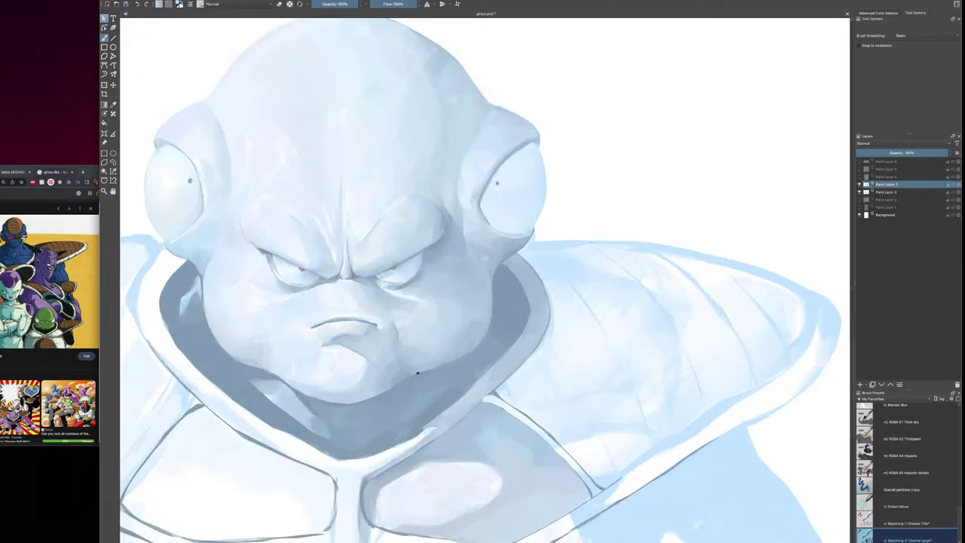
drag(420, 371, 556, 346)
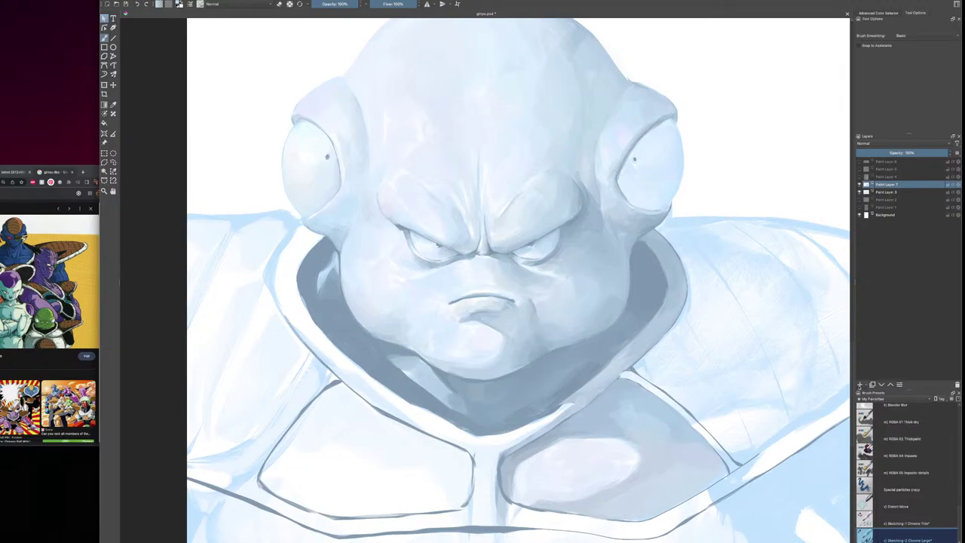
click(861, 385)
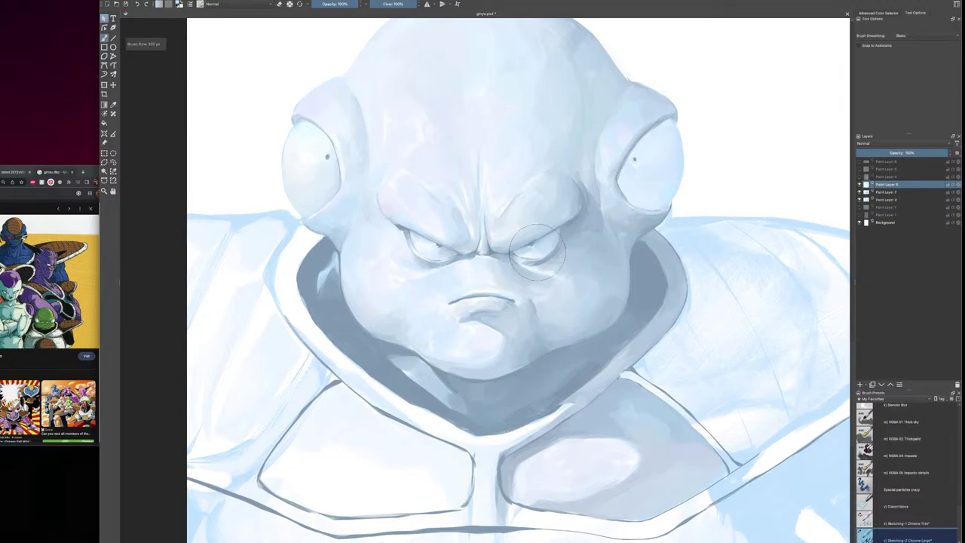
right_click(494, 241)
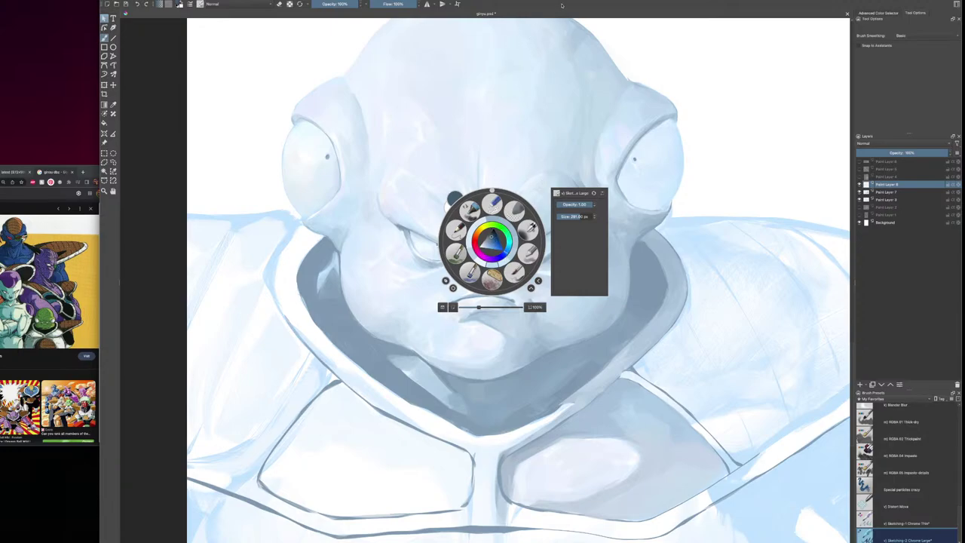
click(594, 304)
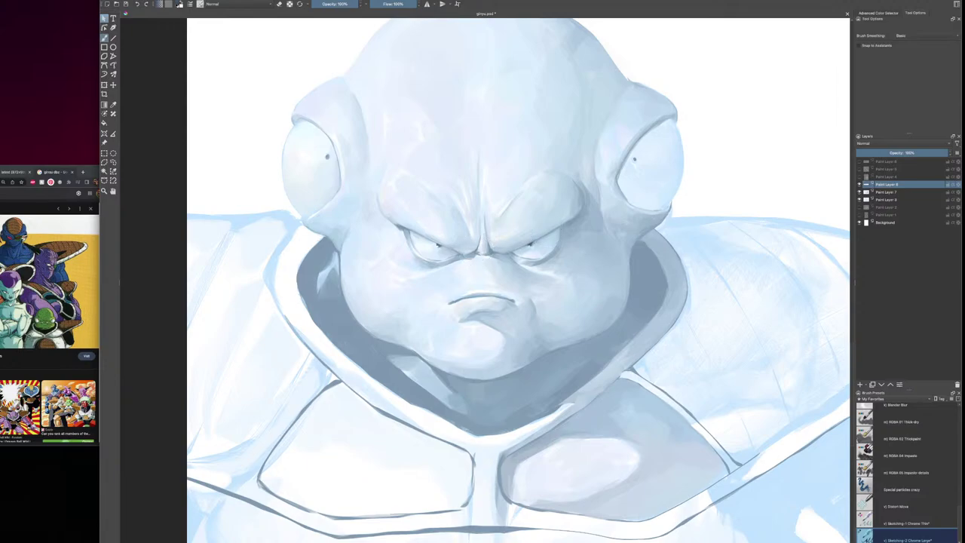
Deepen the creases at the nose bridge and around the shadow-side eye on the new layer
drag(494, 251, 493, 246)
key(minus)
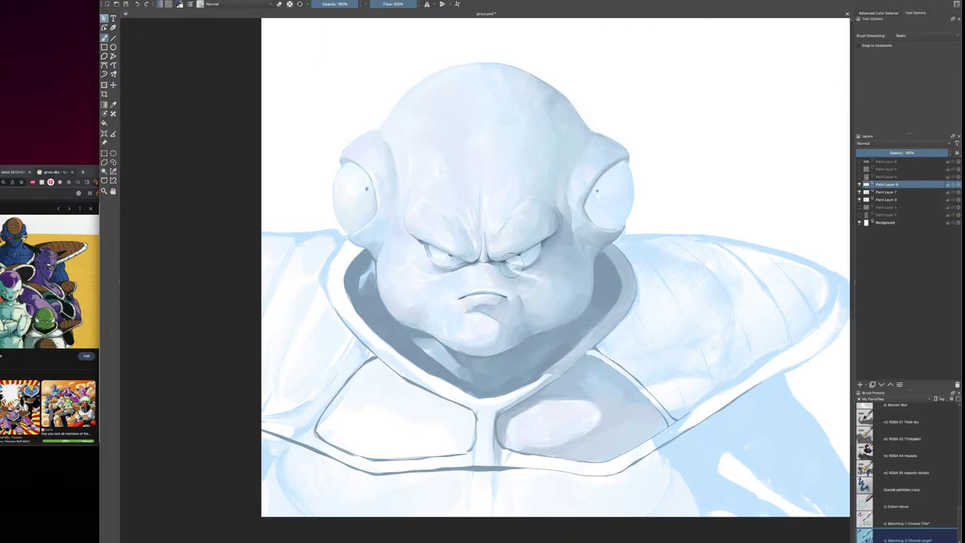
drag(510, 269, 541, 260)
Fill the gap between the shadow-side jaw and the collar with dark blue-grey, adjusting the brush size
key(bracketleft)
key(minus)
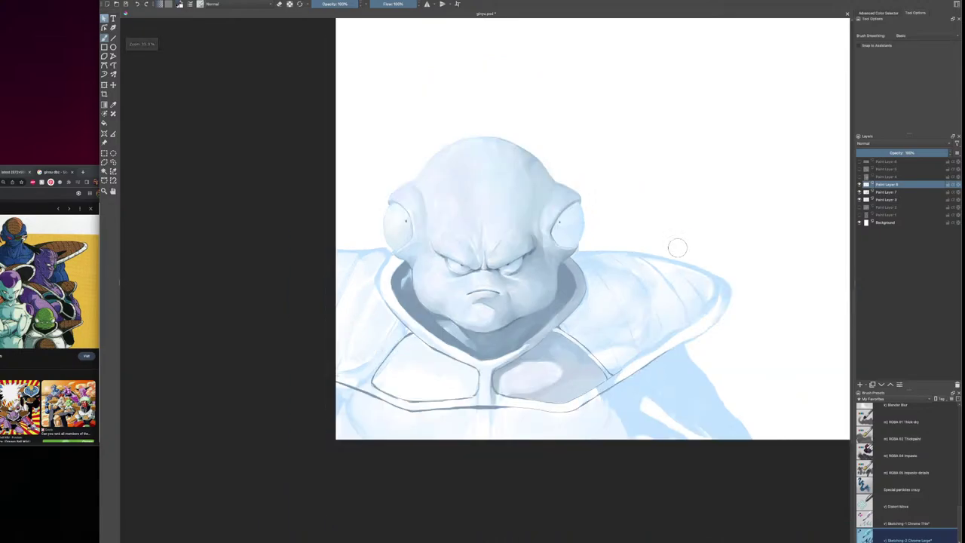
key(bracketleft)
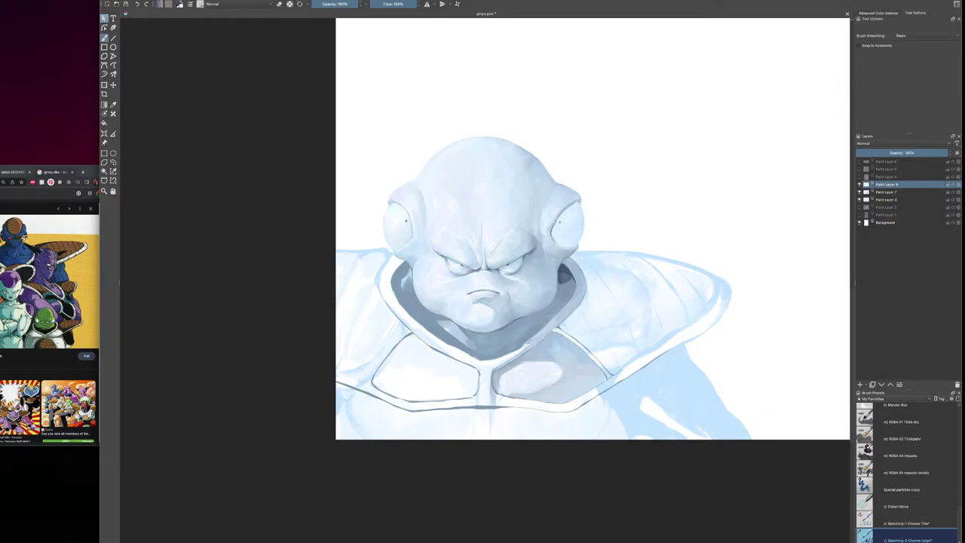
drag(573, 279, 558, 299)
key(])
key(])
key(])
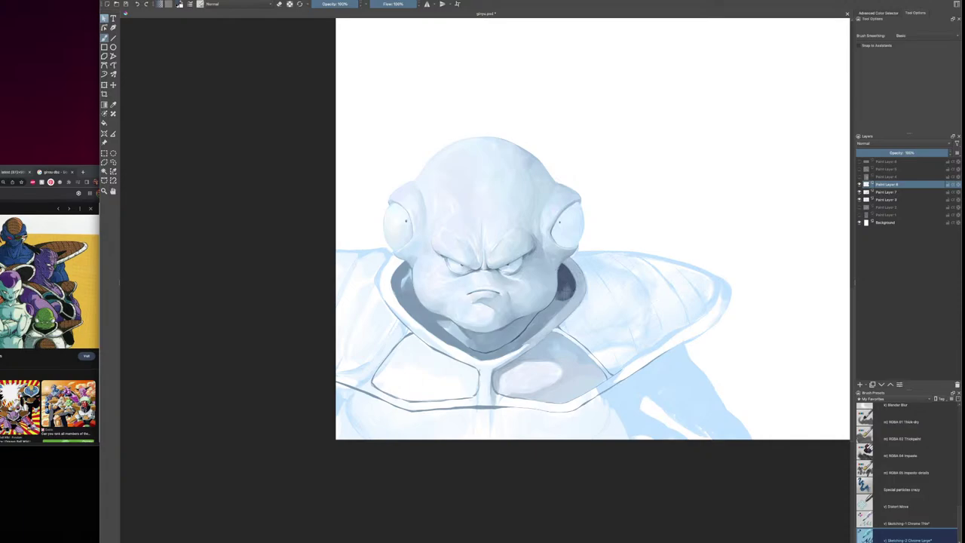
mouse_move(560, 291)
mouse_down()
mouse_move(566, 304)
mouse_move(549, 318)
mouse_move(555, 295)
mouse_up()
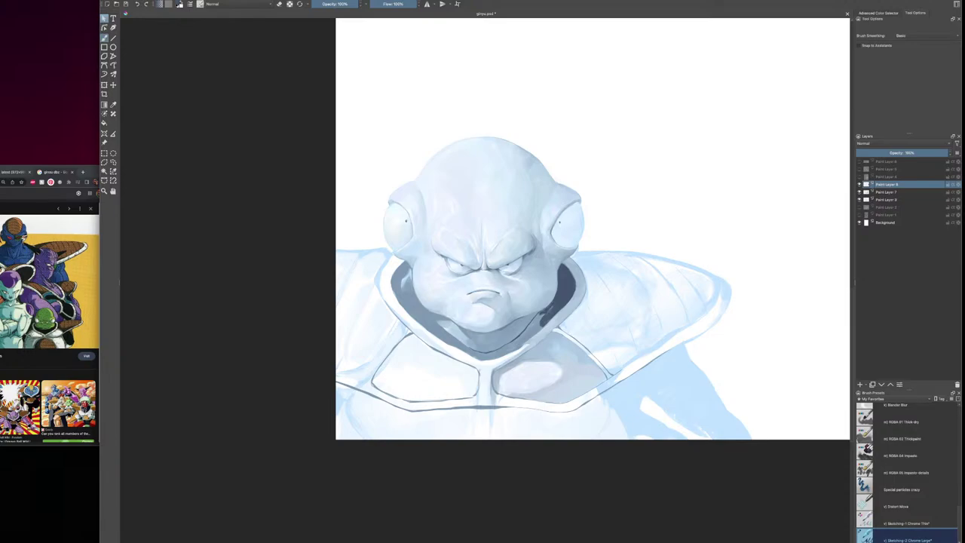
Carry the dark blue-grey along the collar's inner rim past the centre point and up the lit side
drag(540, 317, 519, 343)
mouse_move(516, 344)
mouse_down()
mouse_move(495, 354)
mouse_move(540, 338)
mouse_up()
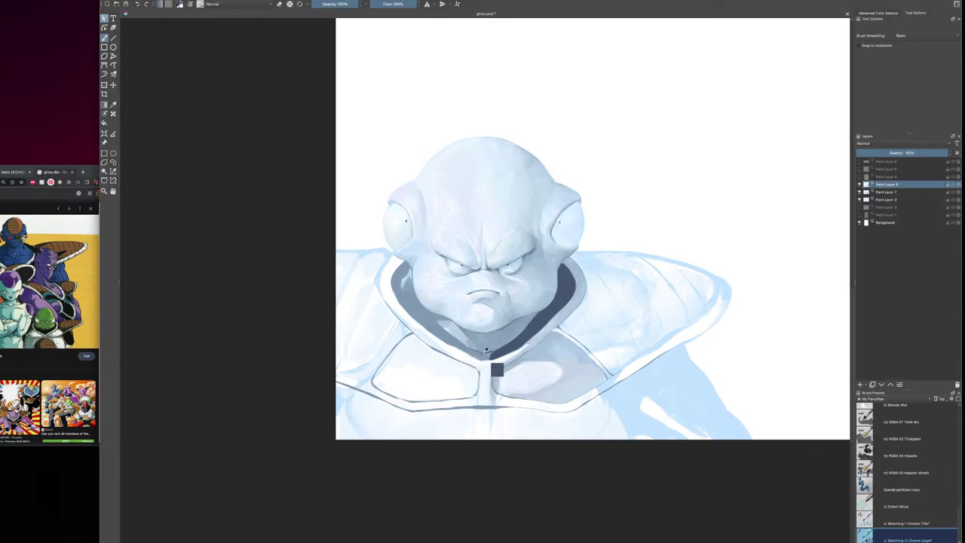
mouse_move(495, 353)
mouse_down()
mouse_move(467, 351)
mouse_move(485, 356)
mouse_up()
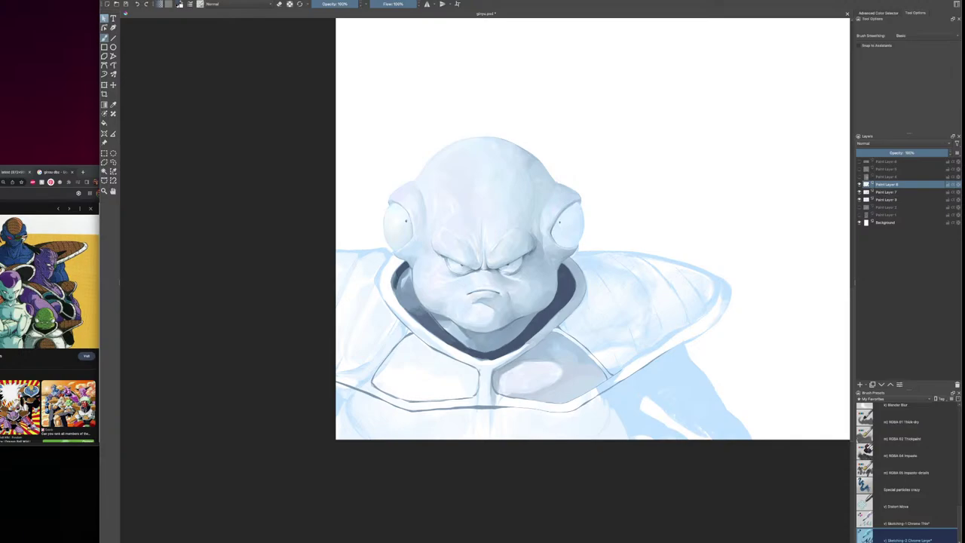
drag(393, 278, 394, 289)
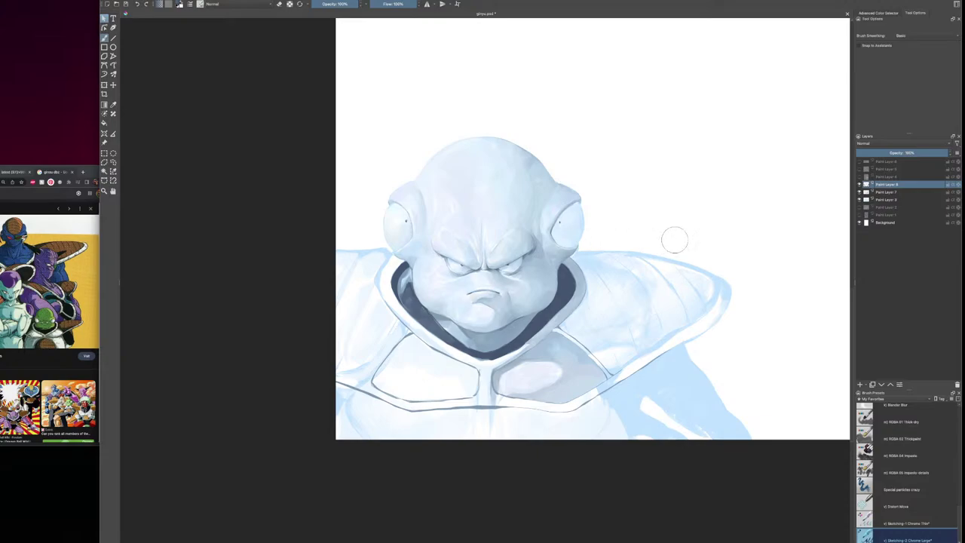
Touch up the brow above the shadow-side eye on the newest layer with a sampled colour
key(bracketleft)
key(plus)
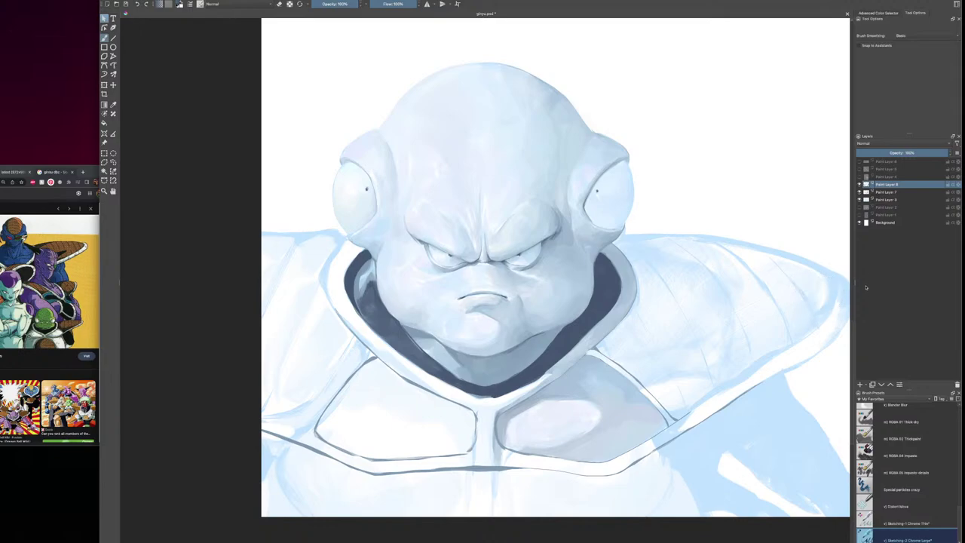
click(888, 191)
click(888, 186)
key(bracketright)
ctrl+click(541, 241)
key(bracketleft)
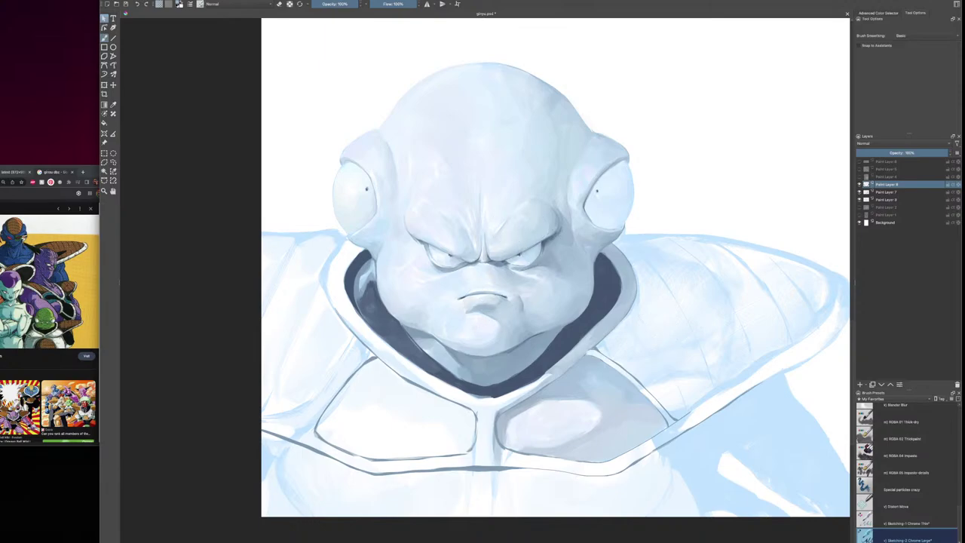
Blend the outer end of the shadow-side brow with a freshly sampled tone
key(minus)
key(minus)
key(minus)
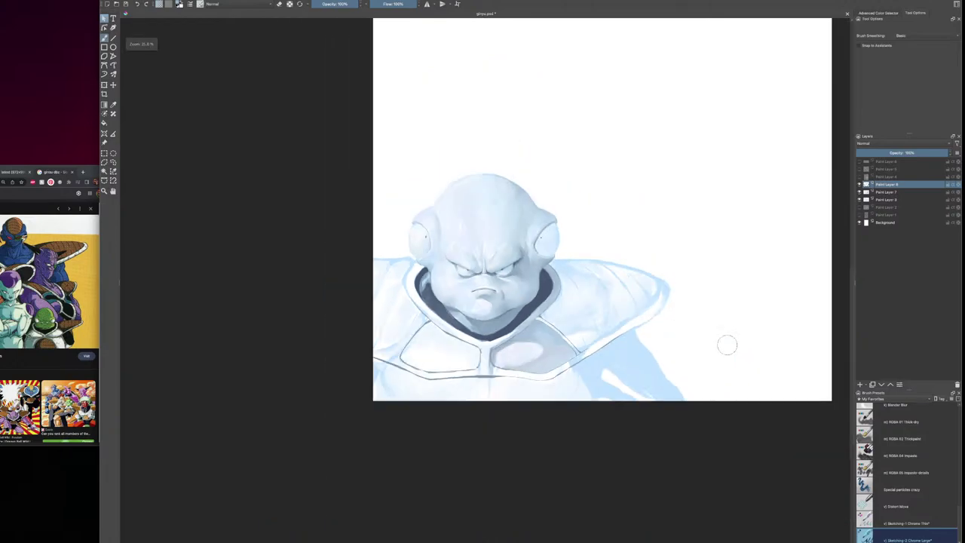
key(plus)
key(plus)
key(plus)
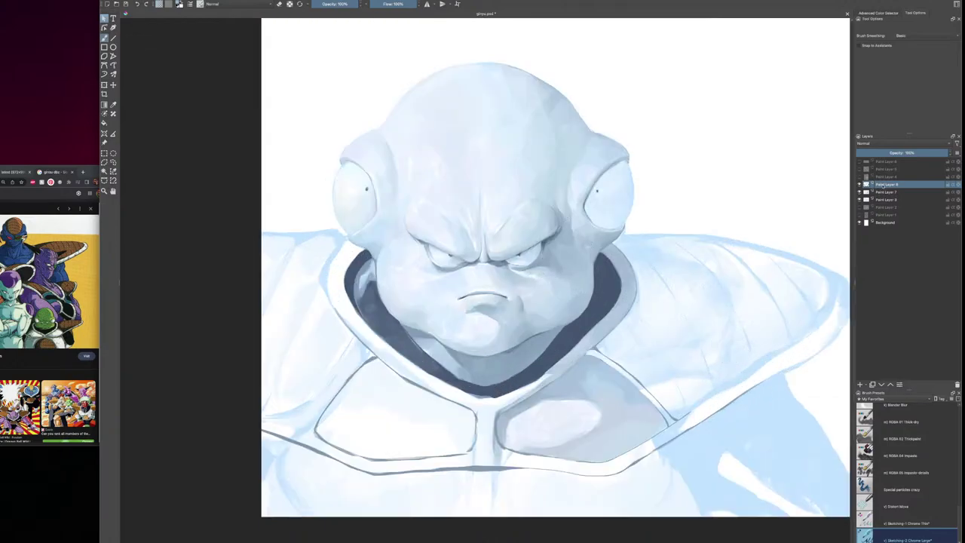
ctrl+click(542, 244)
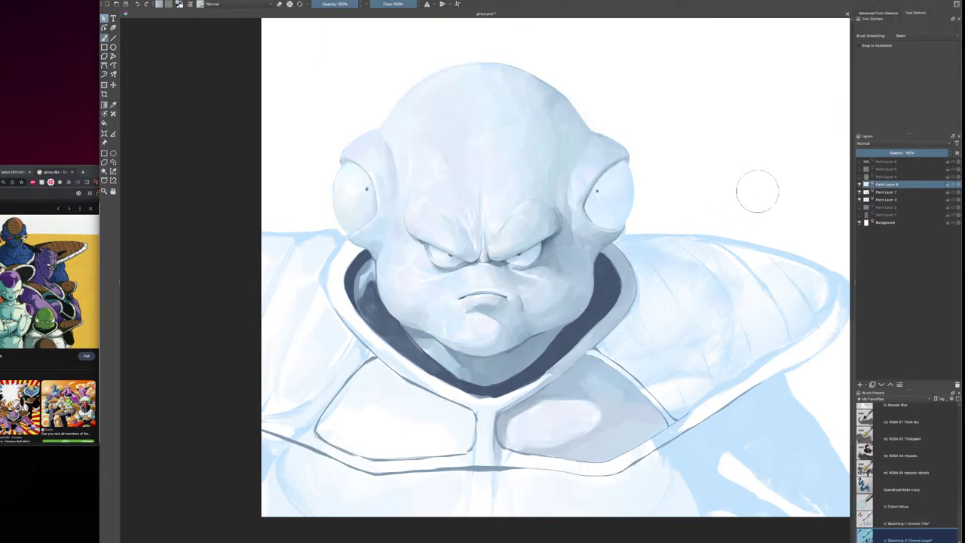
Examine the bald character's overall portrait from a distance and close up
key(minus)
key(minus)
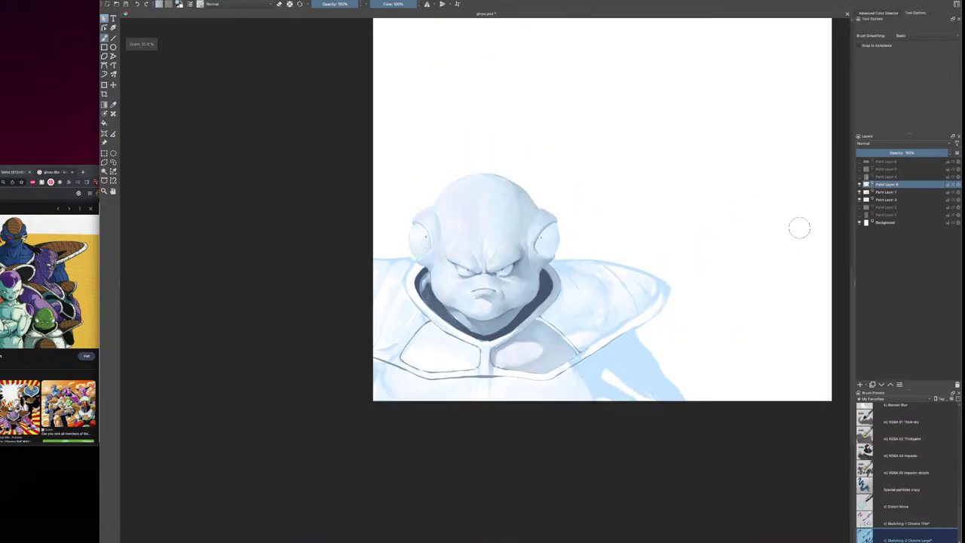
key(minus)
key(minus)
key(plus)
key(plus)
key(plus)
key(plus)
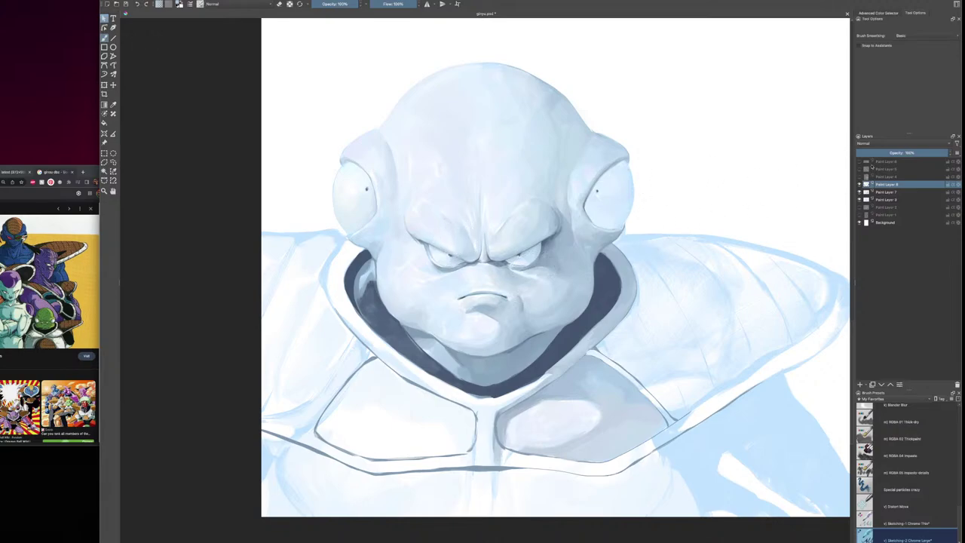
Brighten the small light accents on the neck inside the collar's lit side with a smaller brush
click(881, 192)
click(881, 184)
key(bracketleft)
ctrl+click(373, 284)
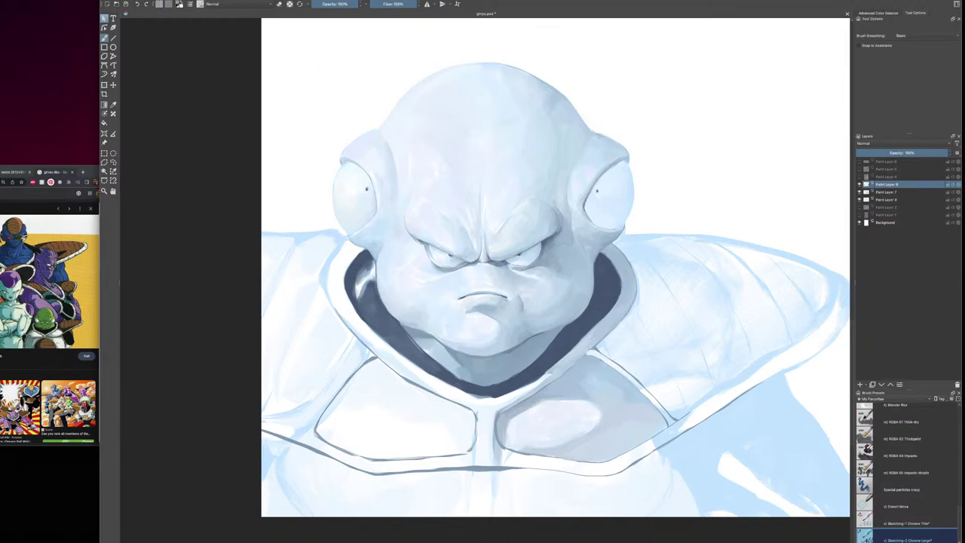
Shade the neck beneath the chin inside the collar with sampled grey-blue tones and a smaller brush
right_click(441, 249)
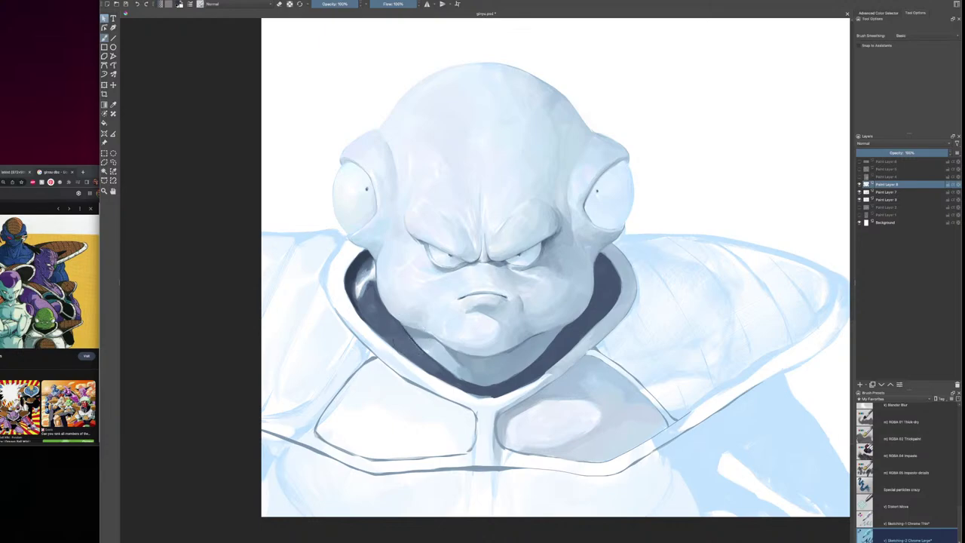
key([)
drag(419, 339, 434, 347)
ctrl+click(426, 329)
ctrl+click(414, 330)
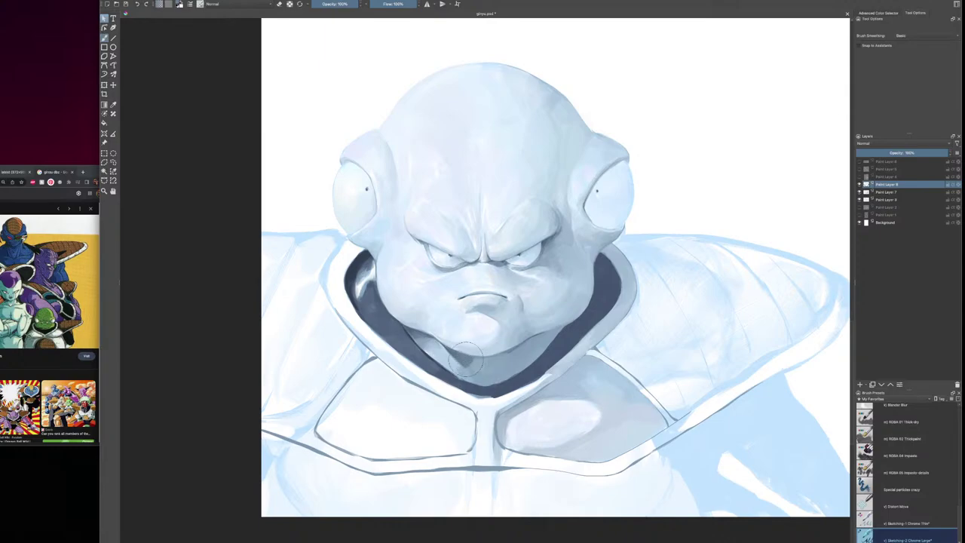
drag(469, 363, 487, 366)
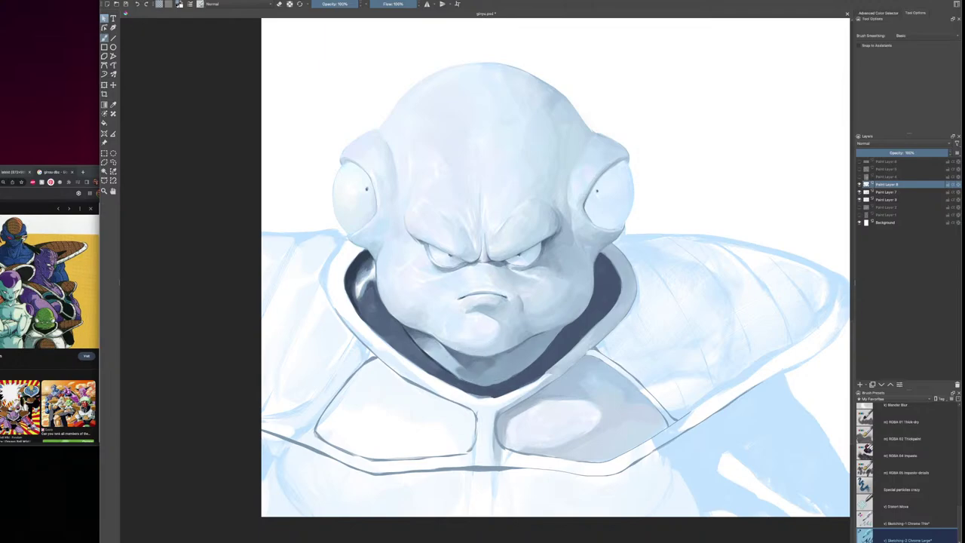
drag(457, 368, 442, 361)
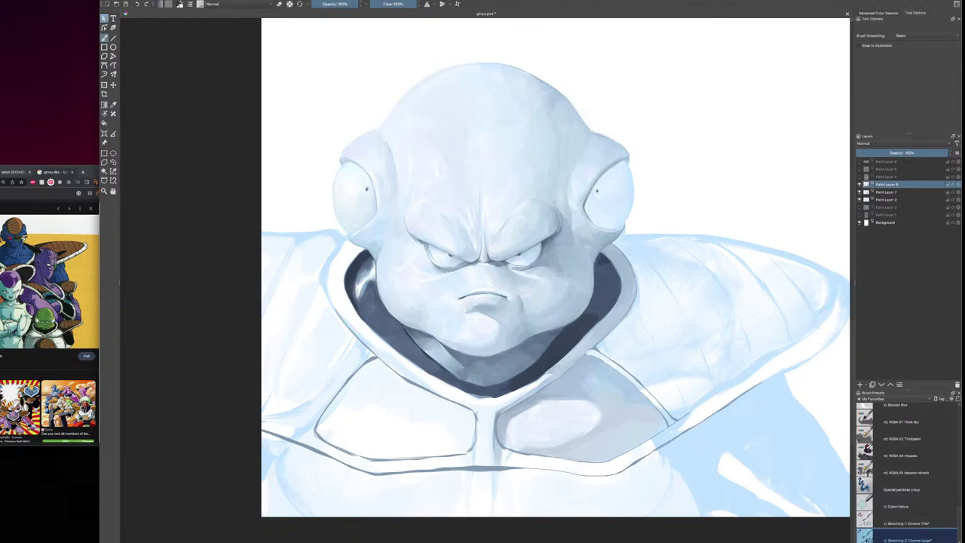
Deepen the collar interior beside the shadow-side cheek and ink the edge between the shoulder pad and the lit-side chest panel
mouse_move(598, 270)
mouse_down()
mouse_move(614, 273)
mouse_move(597, 278)
mouse_move(613, 301)
mouse_move(601, 310)
mouse_up()
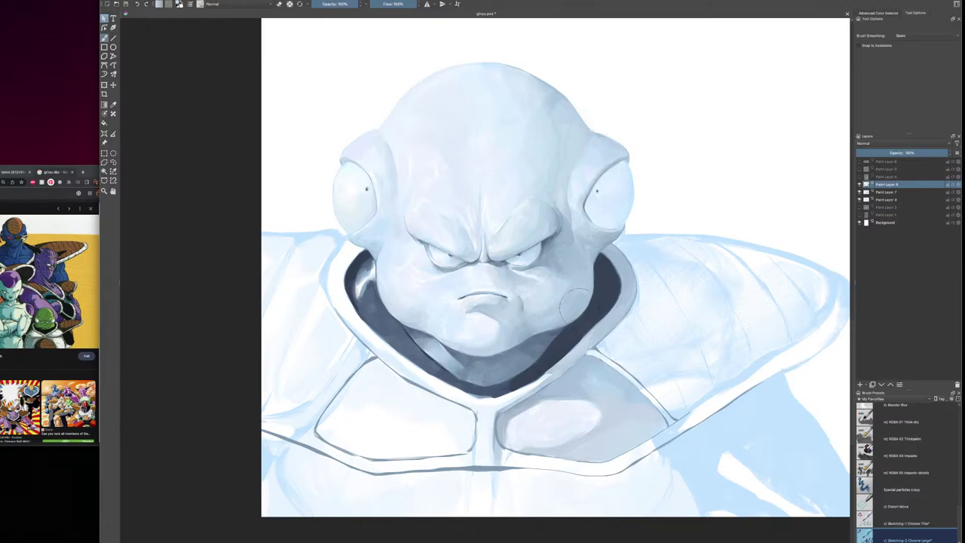
scroll(679, 268, down, 5)
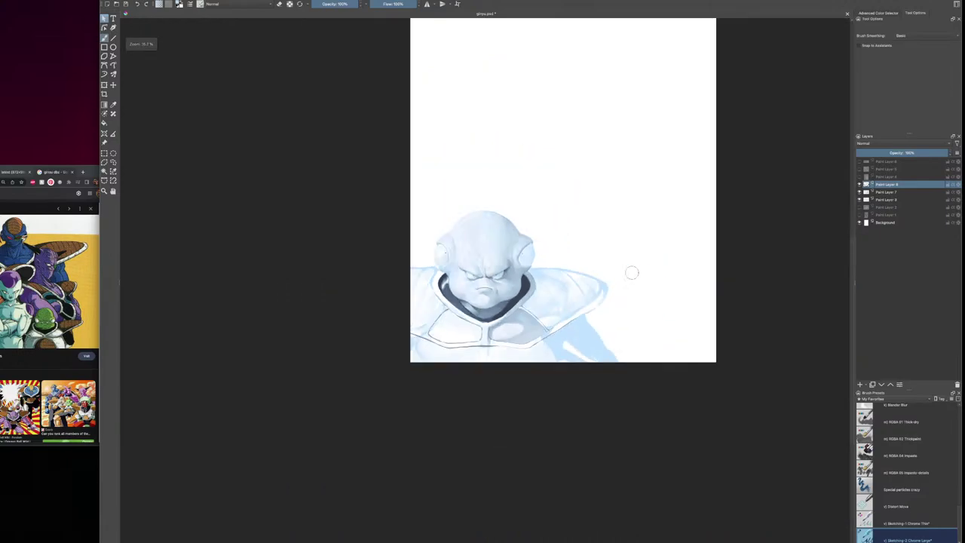
key(ctrl+plus)
key(ctrl+plus)
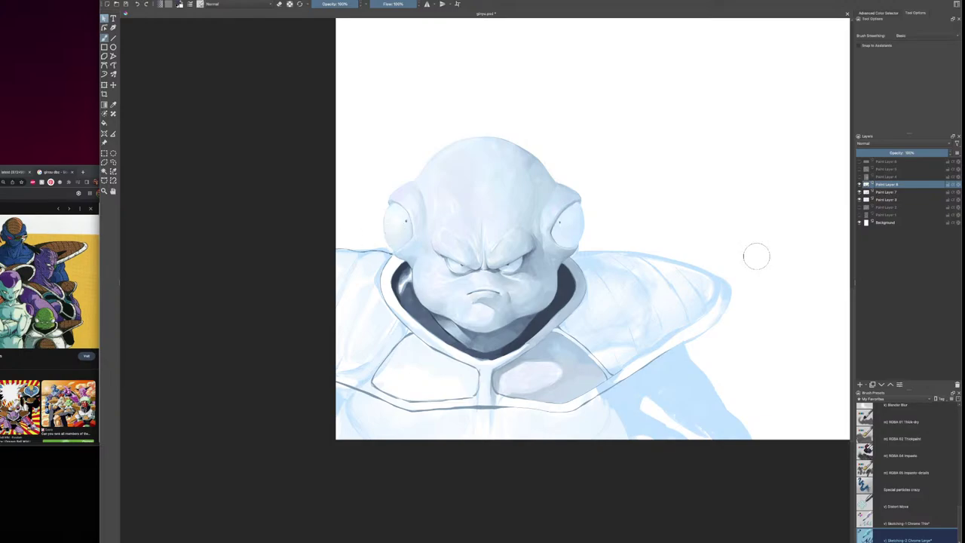
ctrl+click(407, 334)
drag(394, 341, 358, 375)
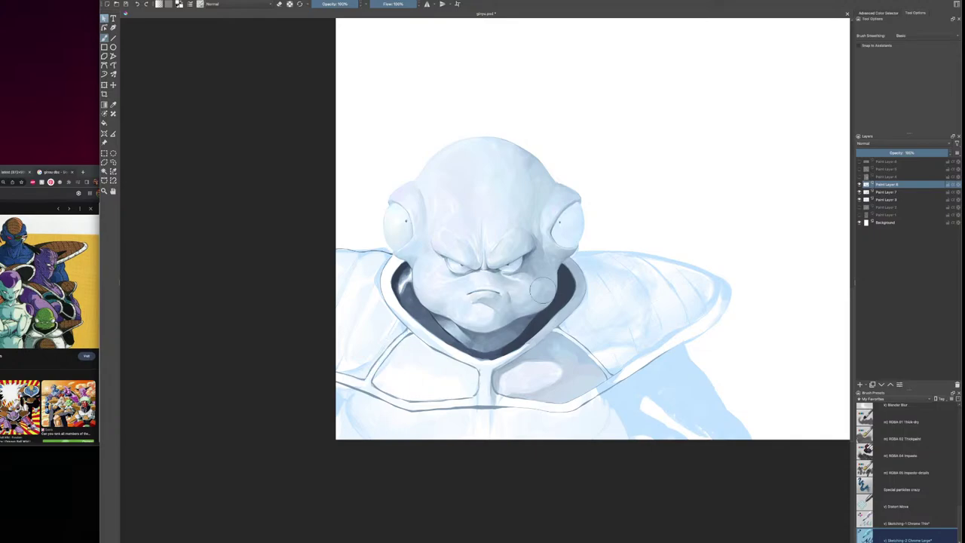
Lay a pale grey shadow across the lower part of the lit-side chest panel with a larger brush
key(bracketright)
key(bracketright)
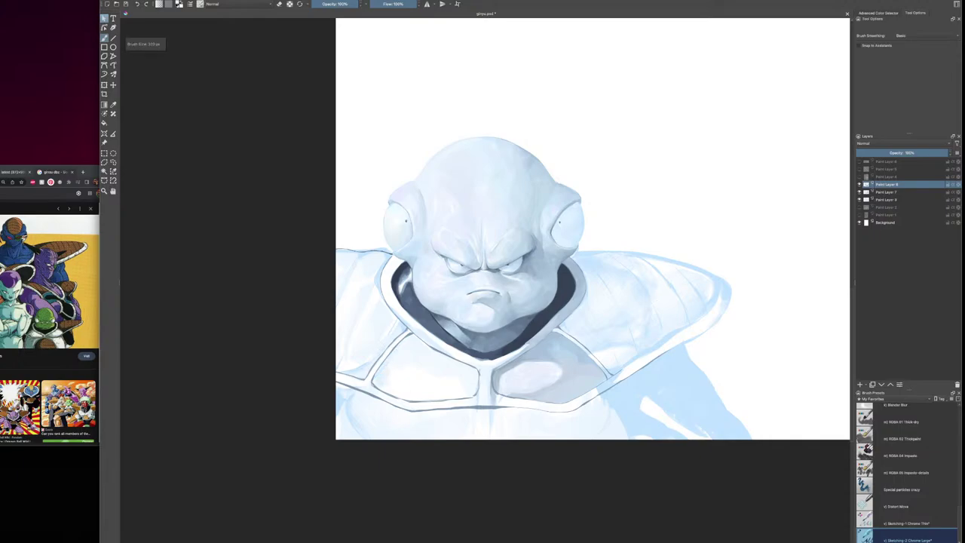
key(bracketright)
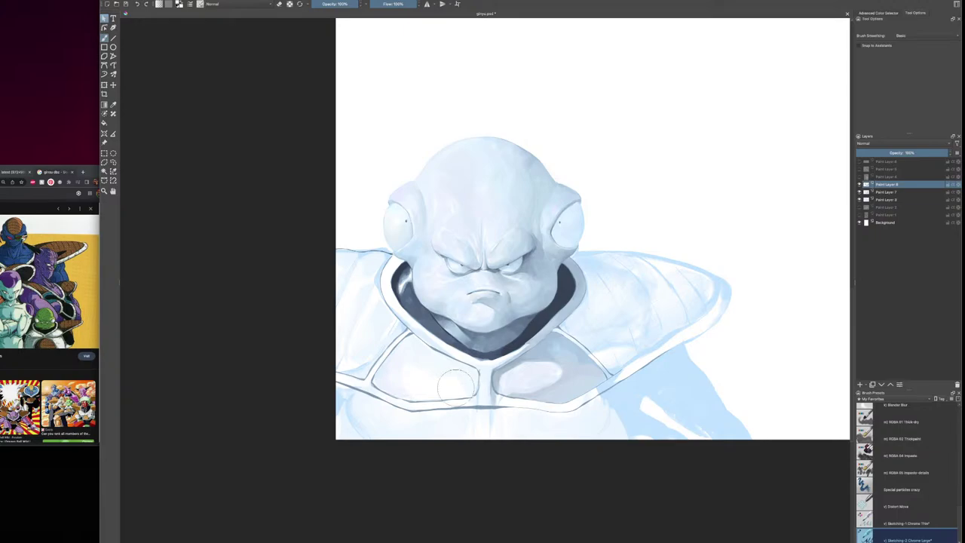
drag(457, 376, 395, 398)
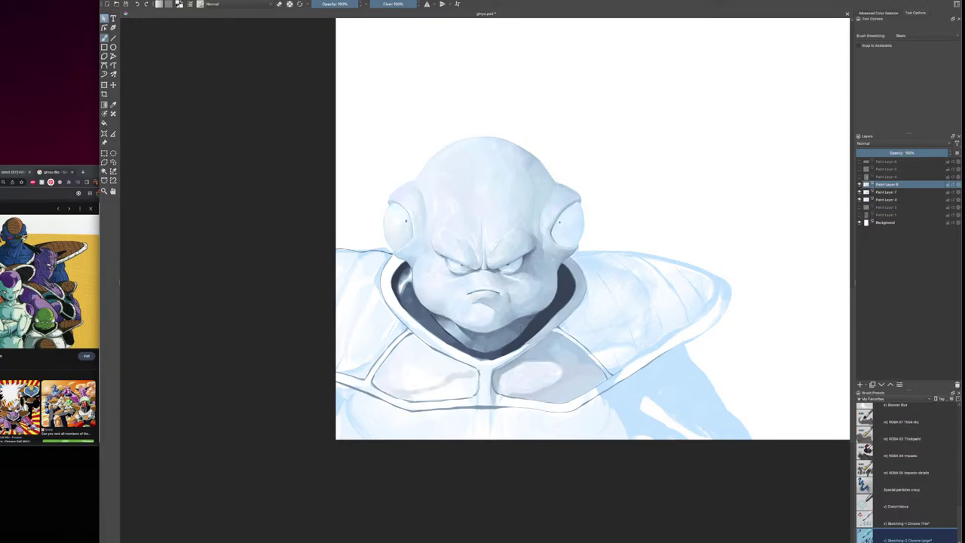
mouse_move(467, 379)
mouse_down()
mouse_move(442, 394)
mouse_move(474, 383)
mouse_up()
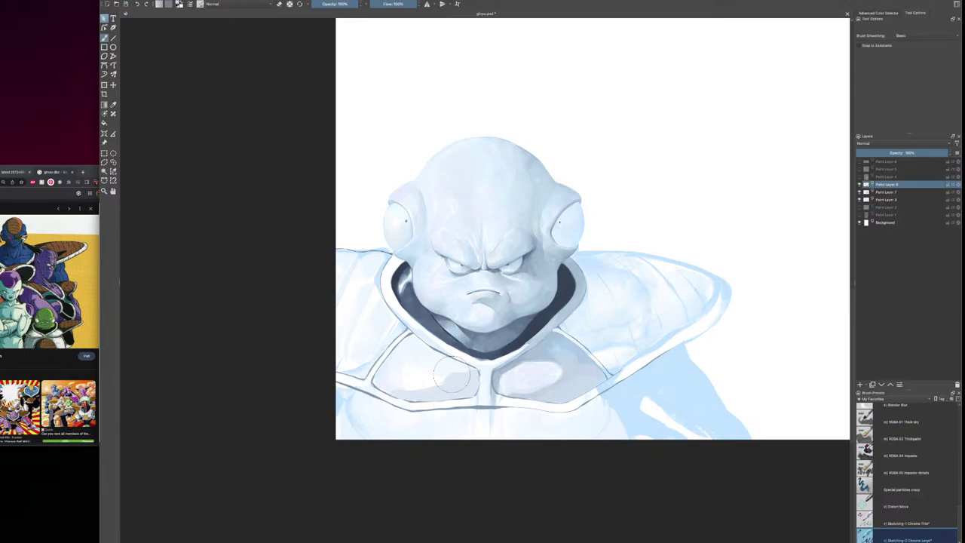
drag(428, 388, 385, 391)
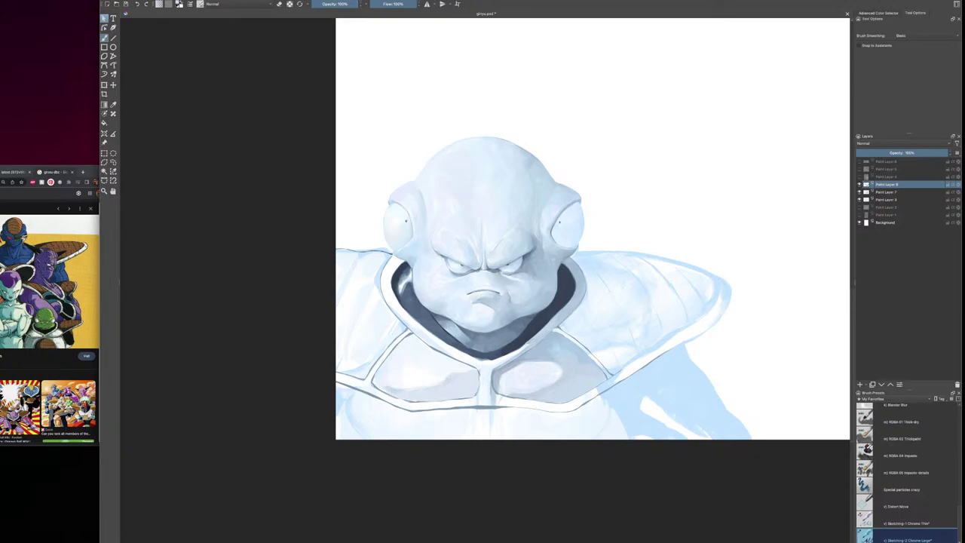
Blend the lit-side chest panel's shading with tones sampled from the panel itself
ctrl+click(449, 377)
mouse_move(441, 382)
mouse_down()
mouse_move(399, 387)
mouse_move(383, 374)
mouse_up()
ctrl+click(417, 386)
ctrl+click(393, 386)
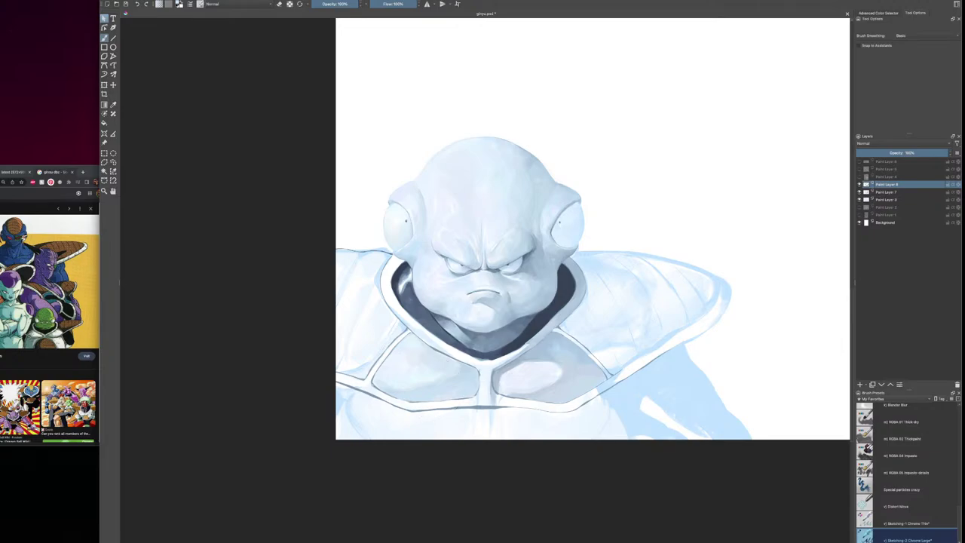
Shade the lit-side collar rim from the shoulder down toward the centre with a sampled tone
key([)
ctrl+click(442, 347)
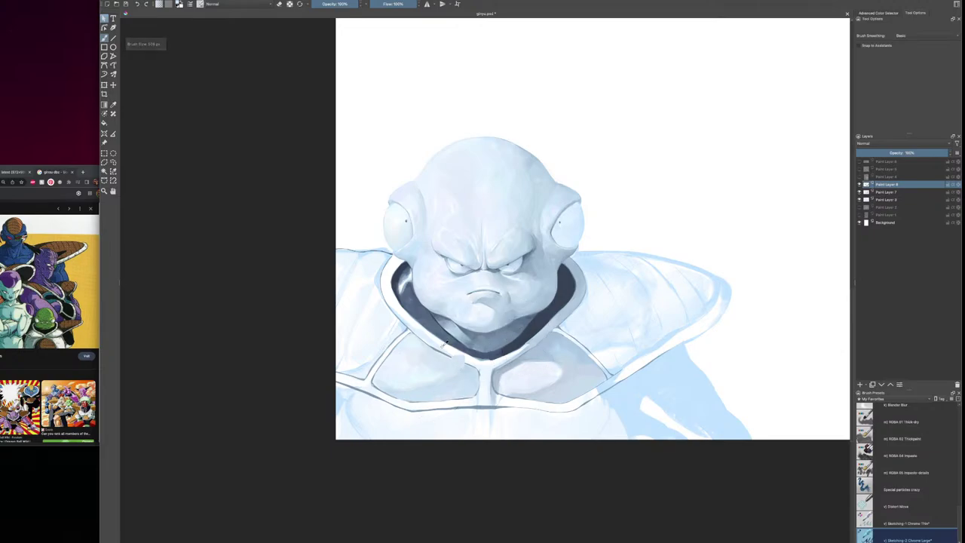
key(bracketright)
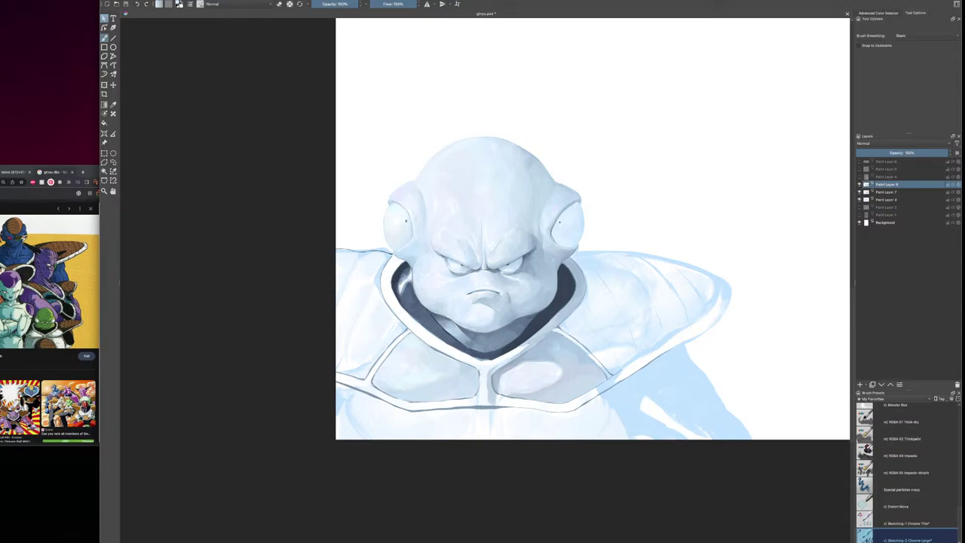
mouse_move(382, 288)
mouse_down()
mouse_move(411, 326)
mouse_move(468, 362)
mouse_up()
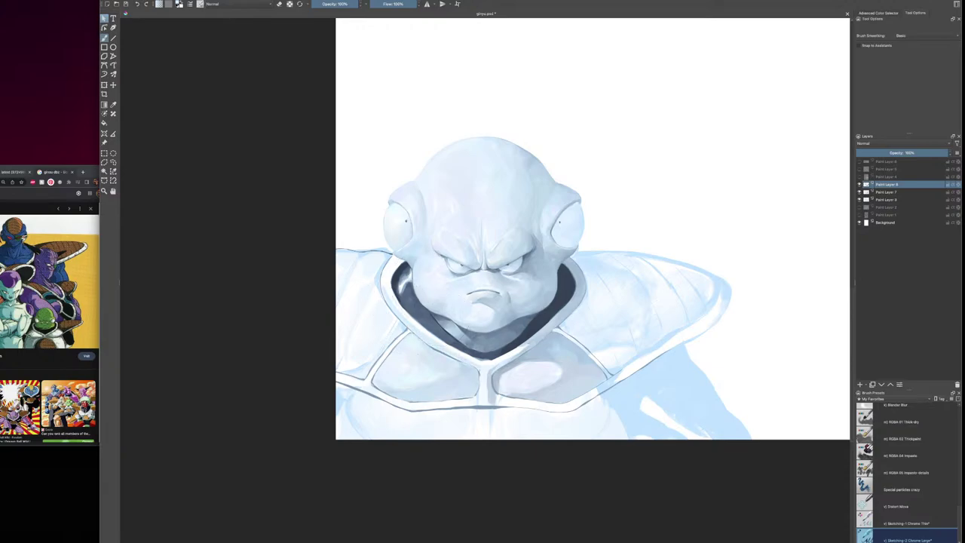
drag(430, 332, 450, 346)
drag(459, 293, 468, 300)
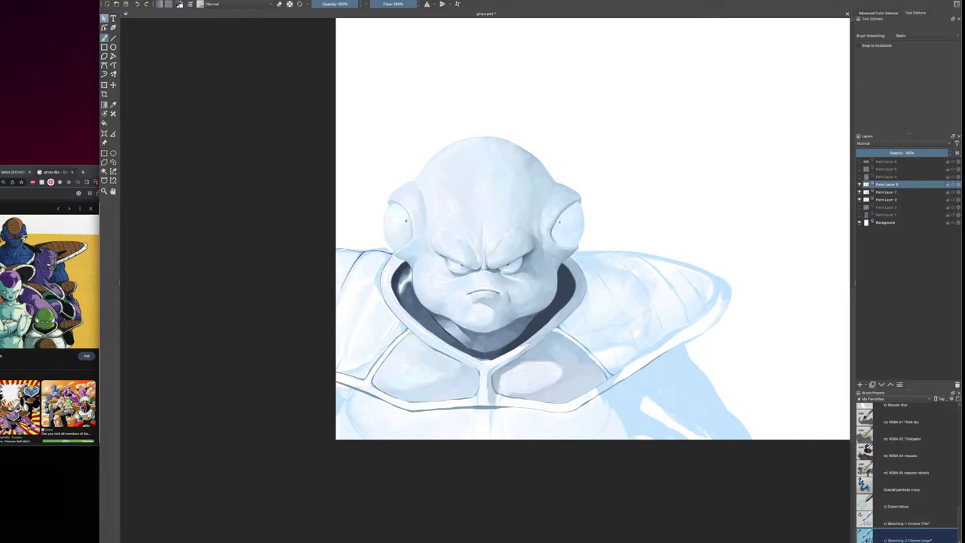
Ink the segment seams of the lit-side shoulder pad next to the collar, undoing a stray stroke
drag(375, 288, 380, 274)
mouse_move(386, 288)
mouse_down()
mouse_move(398, 325)
mouse_move(380, 336)
mouse_move(393, 334)
mouse_move(383, 321)
mouse_up()
key(ctrl+z)
ctrl+click(402, 326)
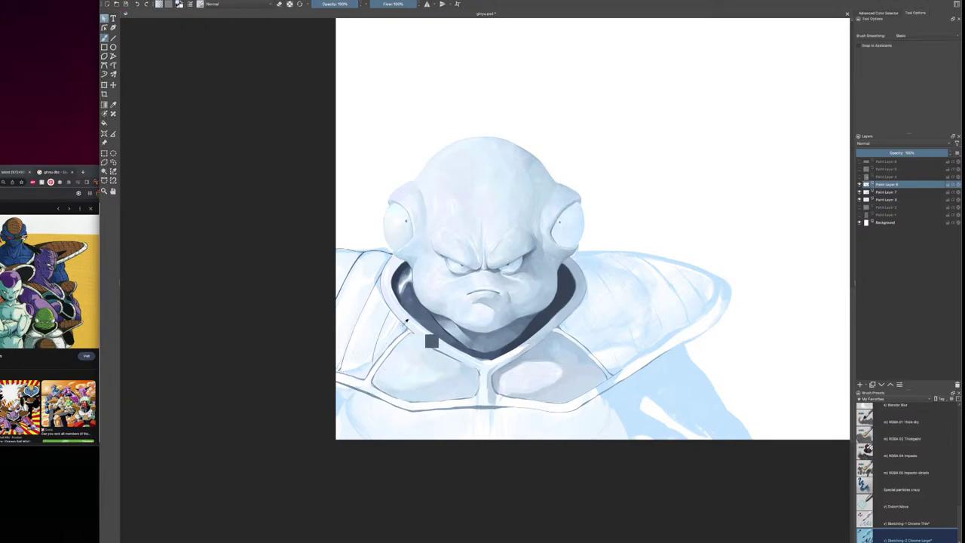
key([)
drag(393, 323, 385, 349)
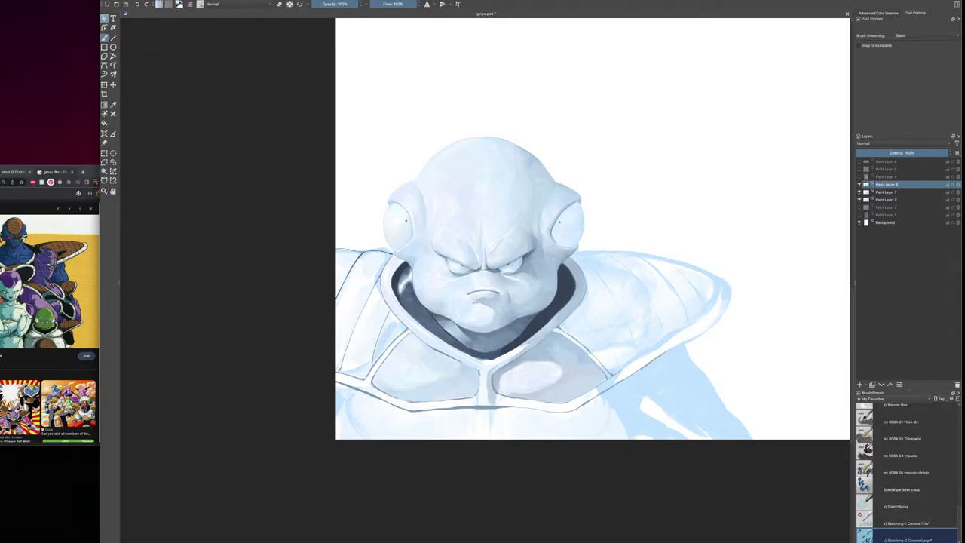
Block in a blue-grey shadow on the lower end of the lit-side shoulder pad segments
key(bracketleft)
drag(348, 361, 352, 368)
mouse_move(368, 336)
mouse_down()
mouse_move(360, 356)
mouse_move(373, 349)
mouse_up()
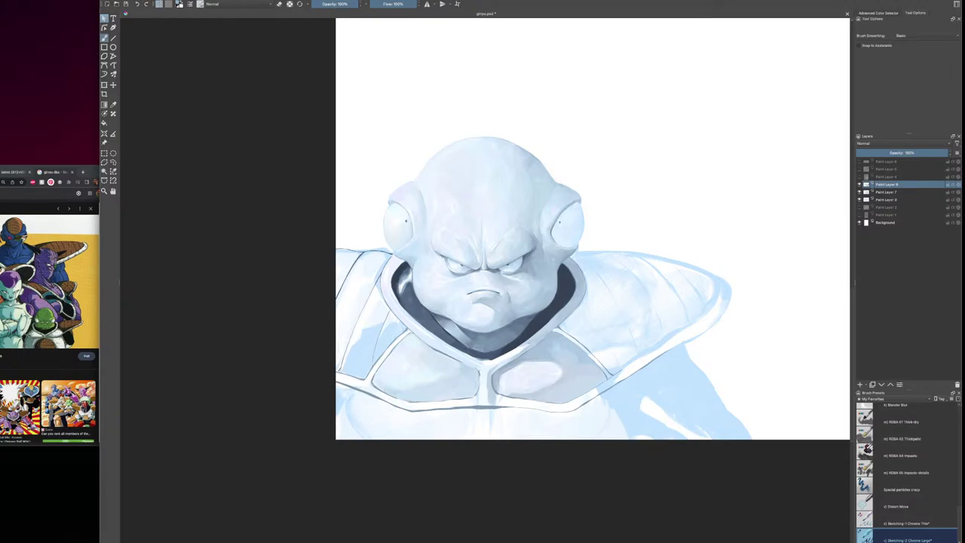
drag(363, 372, 349, 365)
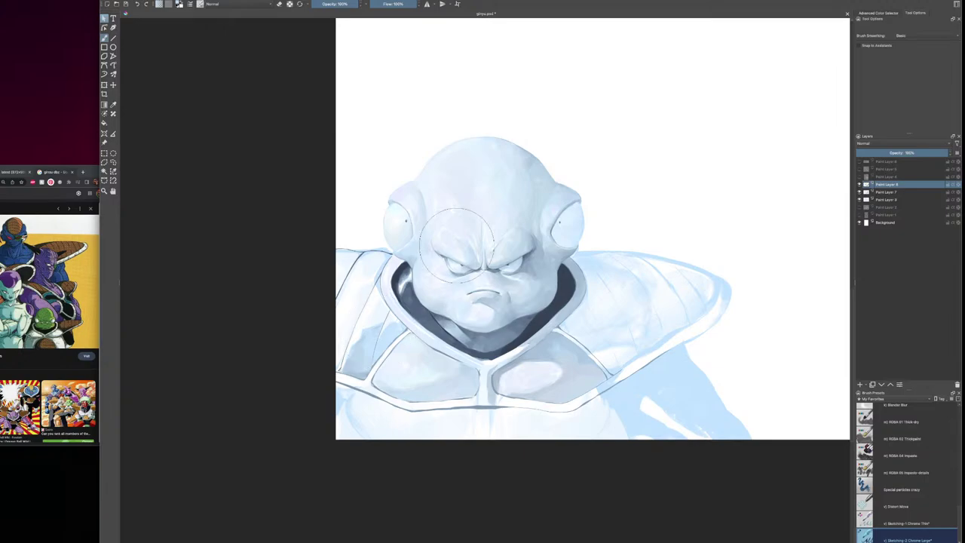
Extend the shading up the shoulder pad segment beside the lit-side collar rim with repeatedly sampled tones
ctrl+click(380, 330)
mouse_move(380, 308)
mouse_down()
mouse_move(367, 328)
mouse_move(380, 322)
mouse_up()
ctrl+click(372, 332)
drag(387, 310, 382, 322)
ctrl+click(379, 304)
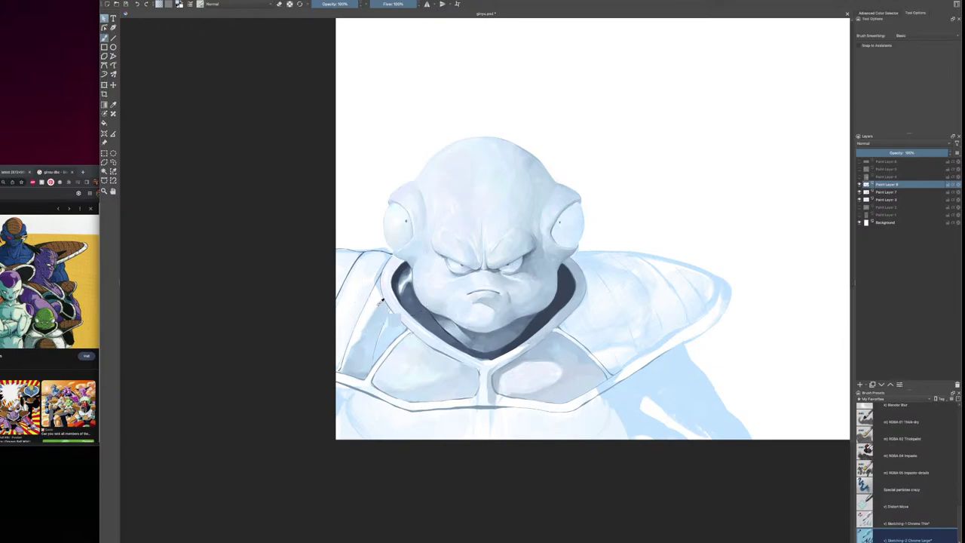
mouse_move(379, 298)
mouse_down()
mouse_move(368, 305)
mouse_move(396, 324)
mouse_up()
drag(369, 310, 361, 319)
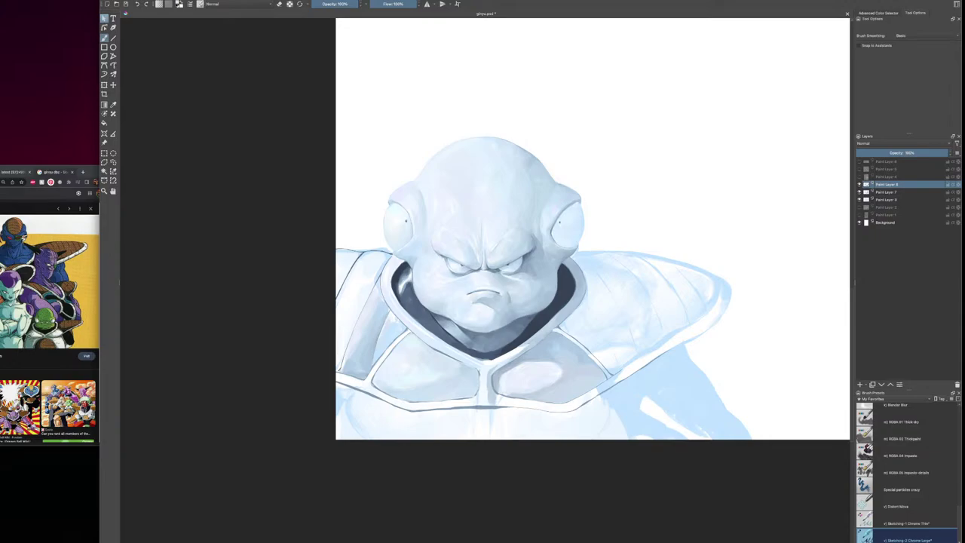
Darken the crease where the lit-side shoulder pad meets the collar rim with a much smaller brush and sampled dark tone
key([)
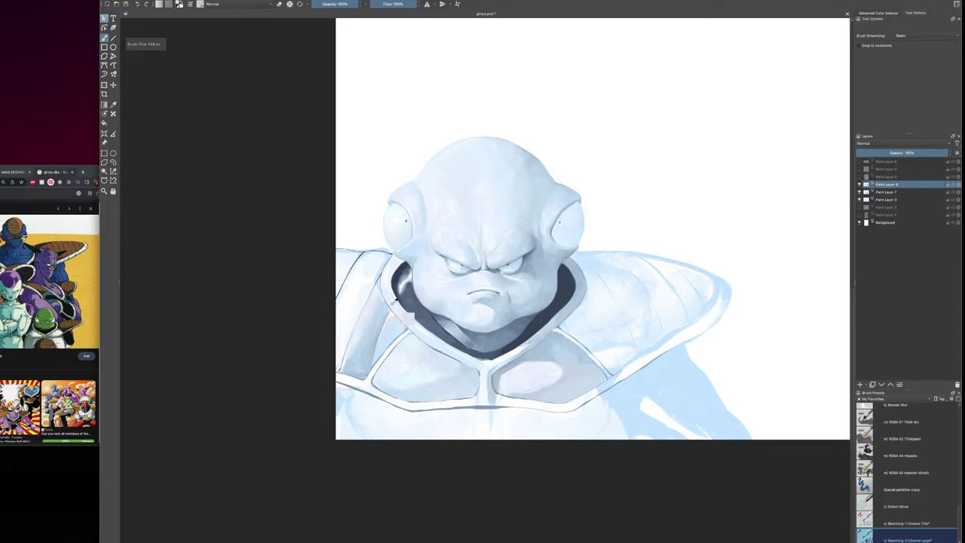
ctrl+click(393, 302)
ctrl+click(391, 303)
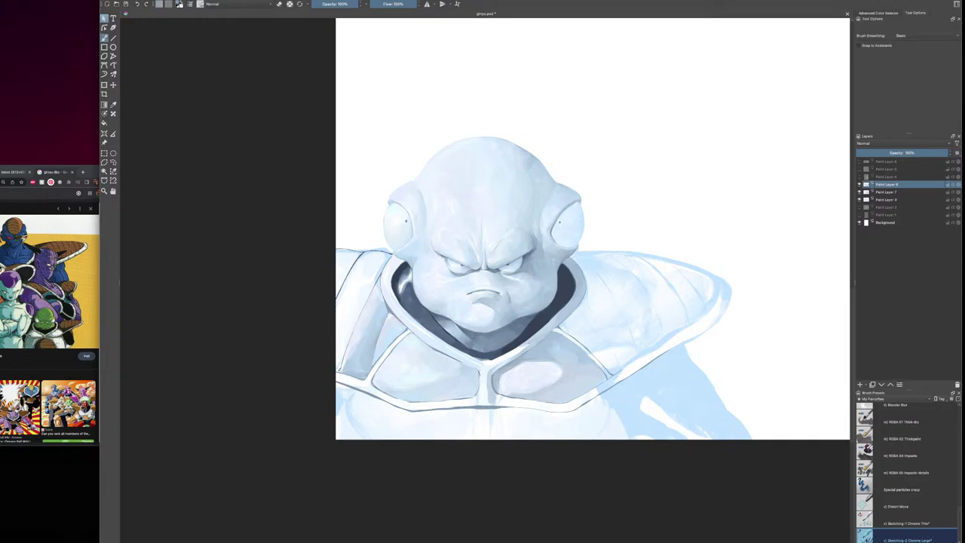
key(bracketleft)
key(bracketleft)
key(bracketleft)
key(bracketleft)
key(bracketleft)
key(bracketleft)
drag(394, 314, 411, 330)
Shade the narrow shoulder pad segment between the lit-side collar and chest panel with a sampled tone and larger brush
ctrl+click(435, 346)
key(])
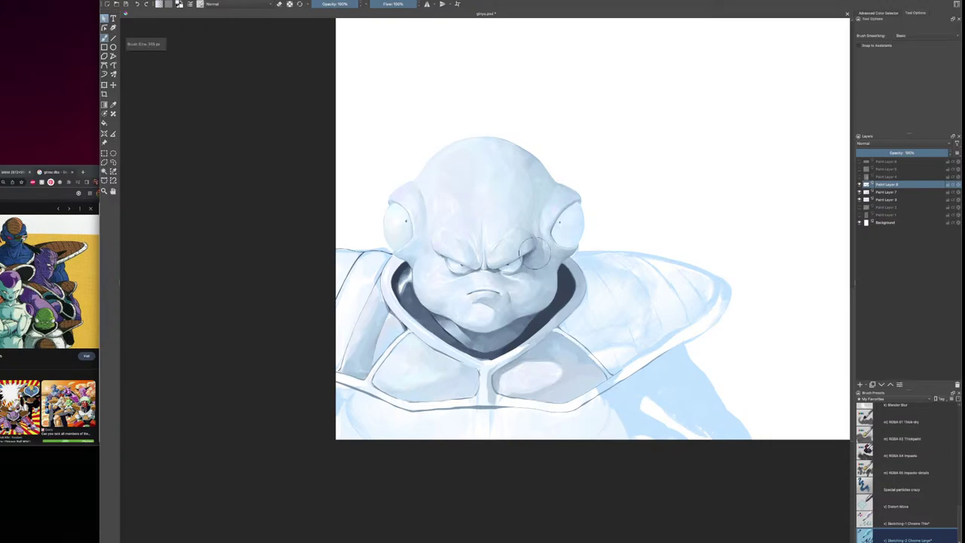
ctrl+click(400, 340)
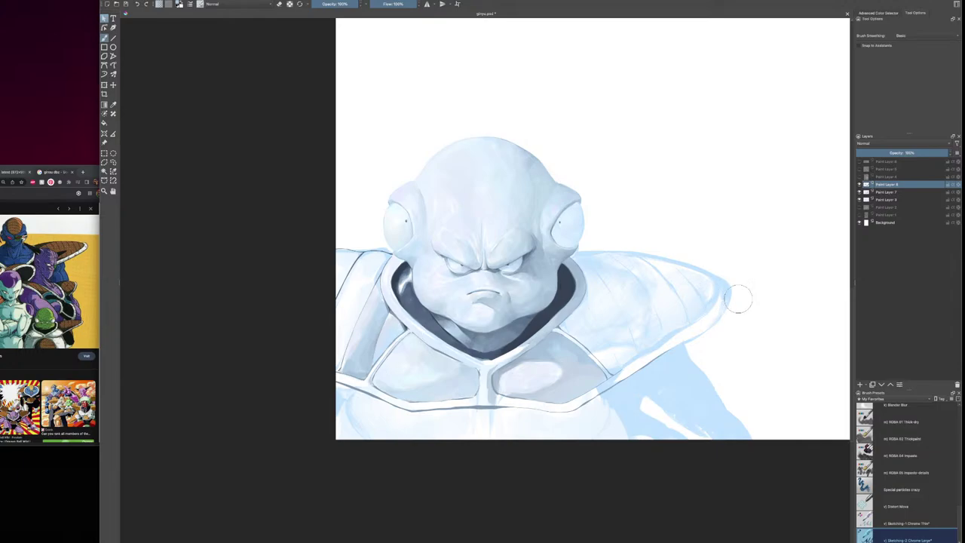
key(bracketright)
key(bracketright)
drag(403, 294, 402, 291)
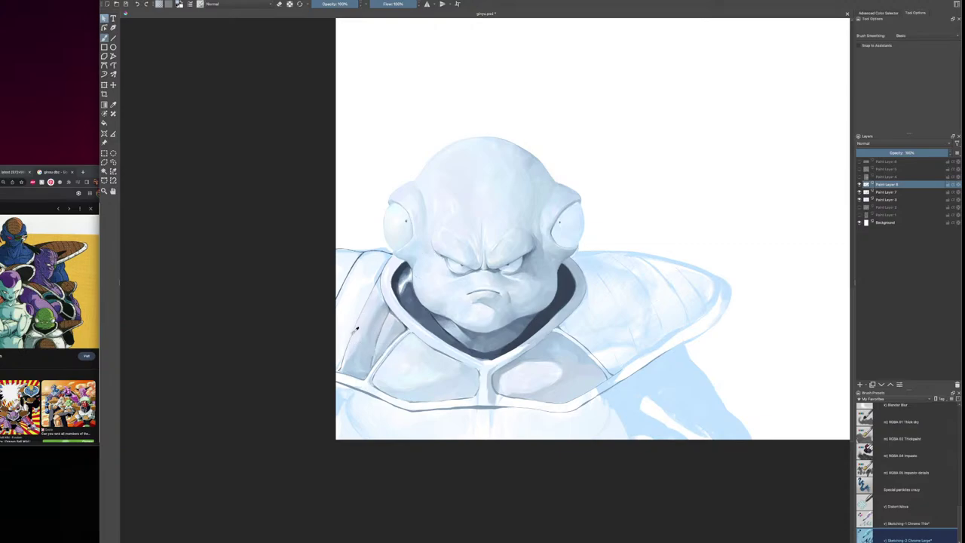
Paint a grey shadow over the next outward segment of the lit-side shoulder pad, enlarging the brush for its upper part
drag(353, 330, 338, 368)
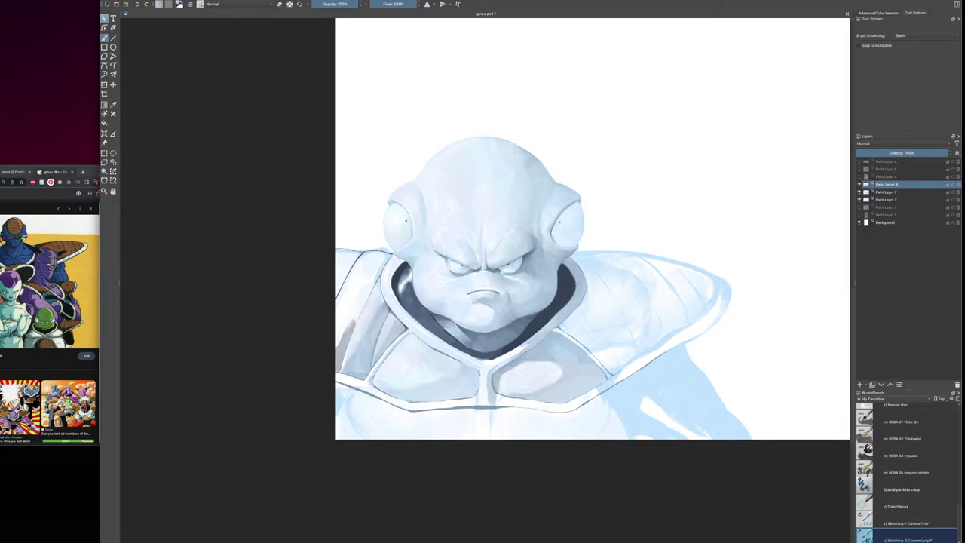
mouse_move(358, 320)
mouse_down()
mouse_move(368, 293)
mouse_move(358, 310)
mouse_up()
key(bracketright)
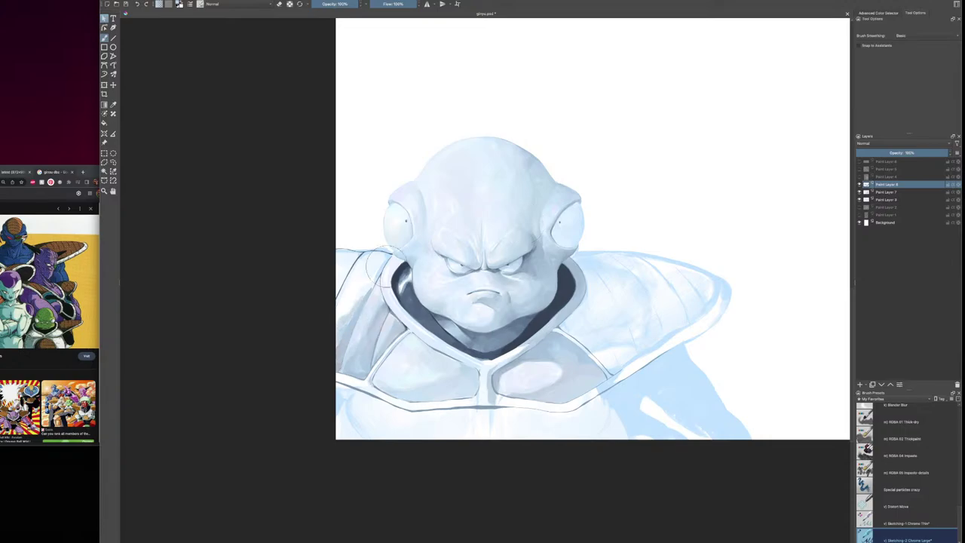
key(bracketright)
key(bracketright)
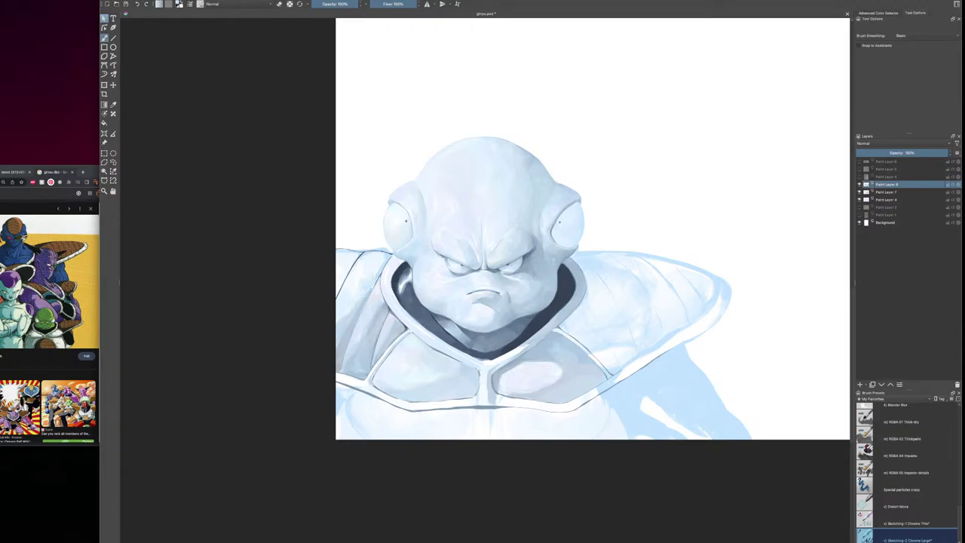
Tone the top of the lit-side shoulder pad segment beneath the ear bulge with a smaller brush
key(bracketleft)
key(bracketleft)
key(bracketleft)
key(bracketleft)
key(bracketleft)
key(bracketleft)
key(bracketleft)
key(bracketleft)
key(bracketleft)
key(bracketleft)
key(])
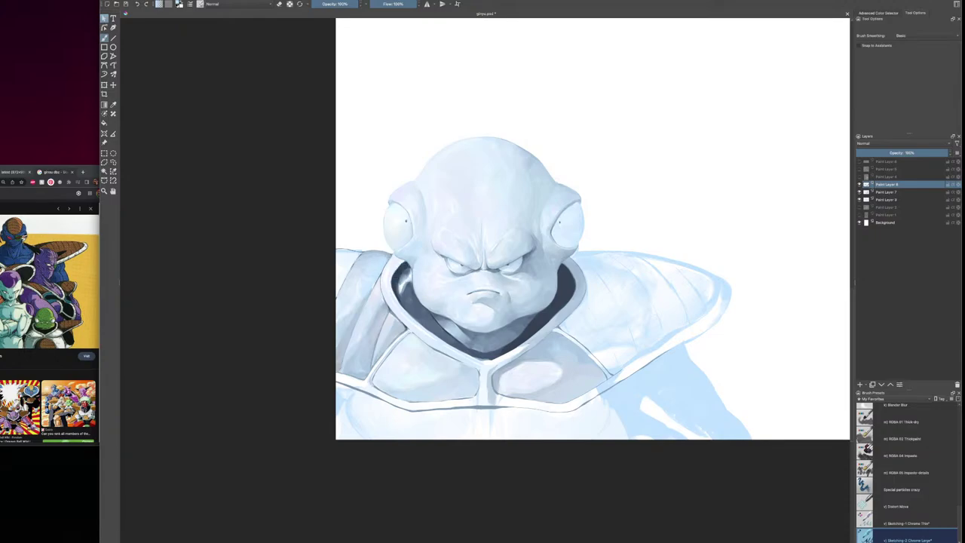
Shade the outermost upper segments of the lit-side shoulder pad at the canvas edge with a sampled tone
key(bracketright)
key(bracketleft)
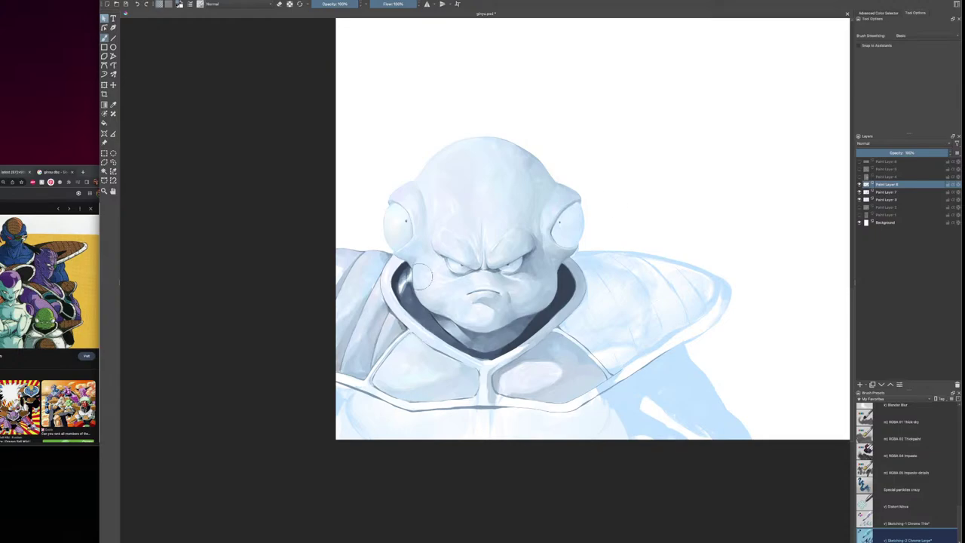
key(bracketright)
ctrl+click(350, 269)
key(bracketright)
scroll(444, 215, down, 3)
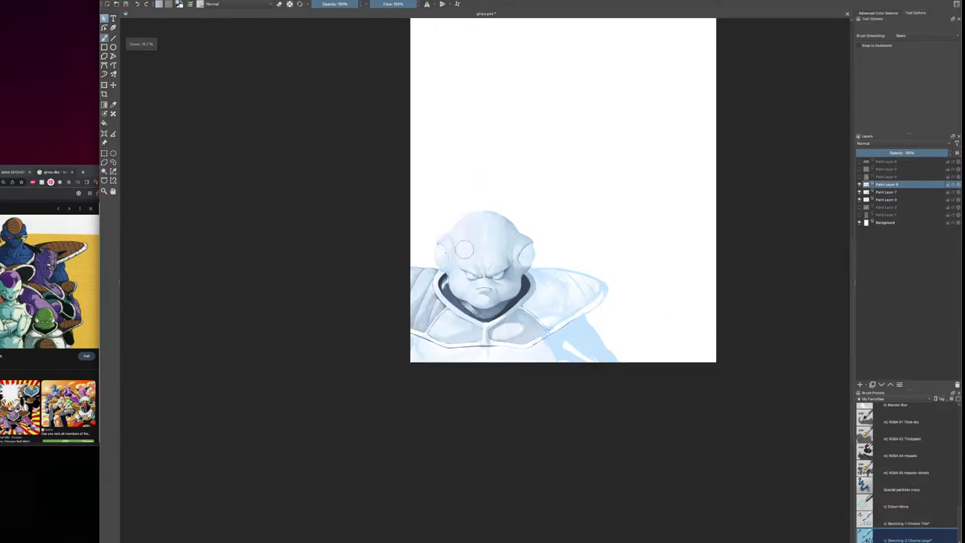
Examine the bald character's head, collar and shoulder armor from several zoom levels
scroll(464, 249, down, 1)
scroll(444, 214, up, 4)
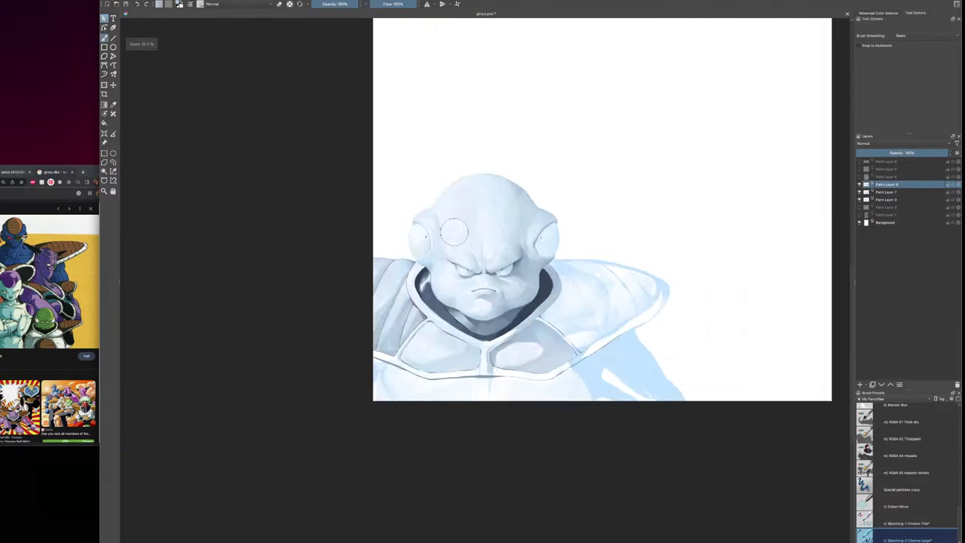
key(bracketleft)
key(bracketleft)
key(bracketleft)
key(bracketleft)
key(bracketleft)
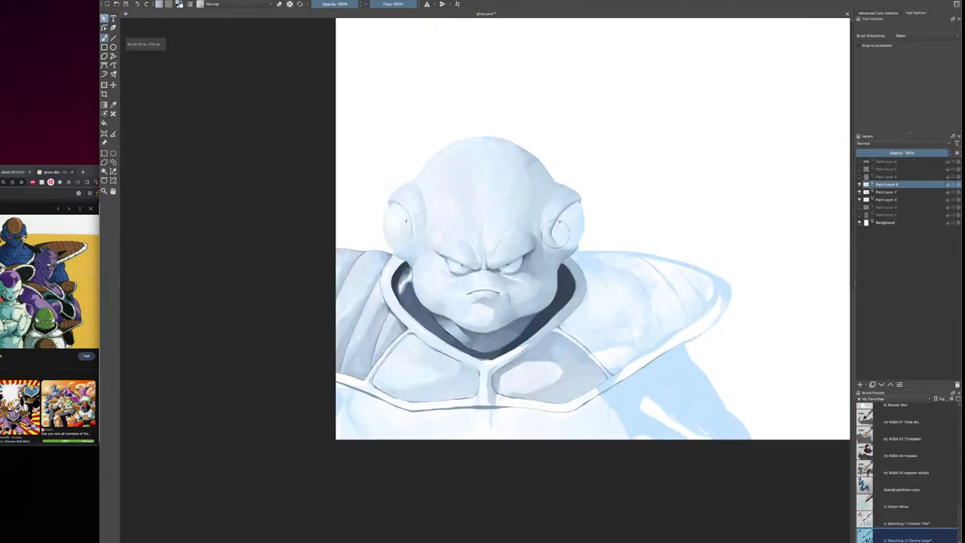
click(889, 193)
click(890, 185)
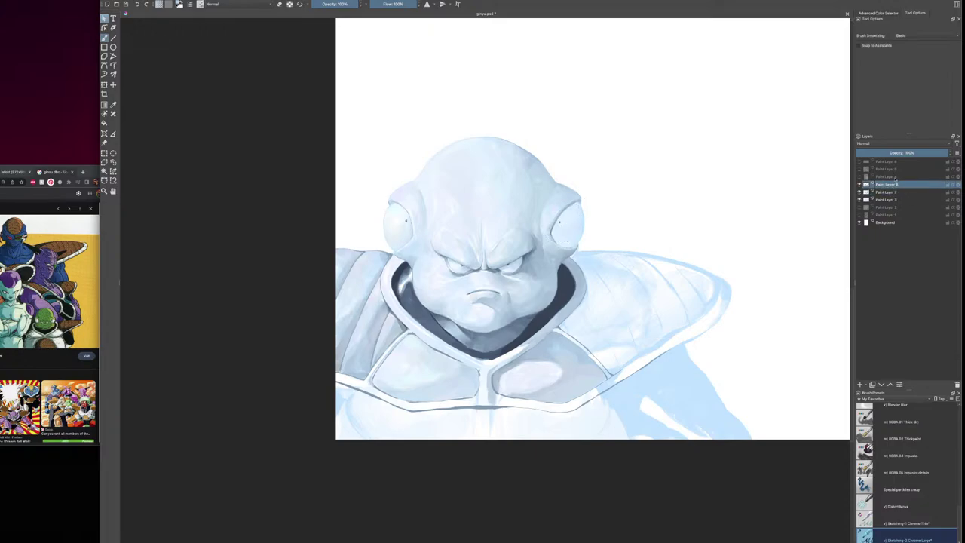
ctrl+click(479, 268)
ctrl+click(479, 267)
key(bracketleft)
key(bracketleft)
drag(582, 459, 506, 513)
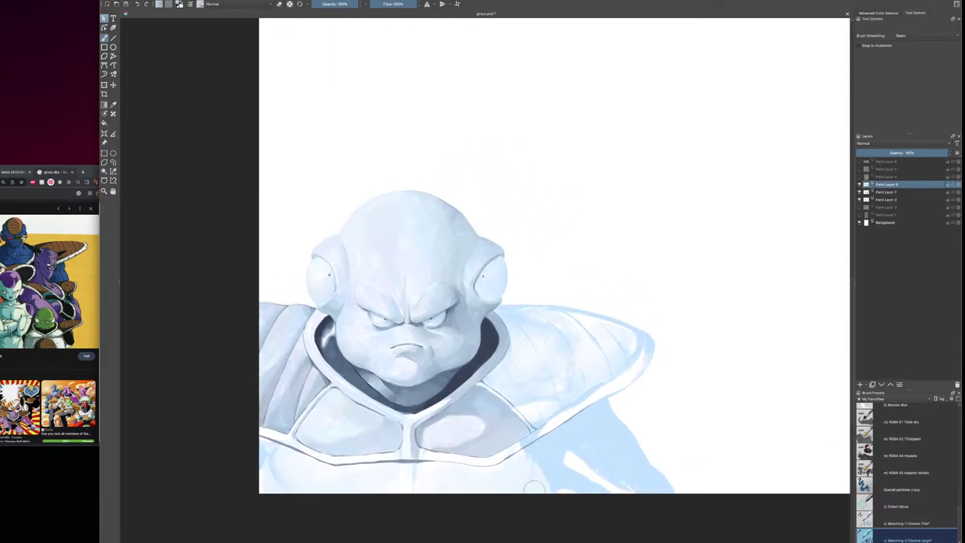
key(ctrl+minus)
key(ctrl+minus)
key(ctrl+minus)
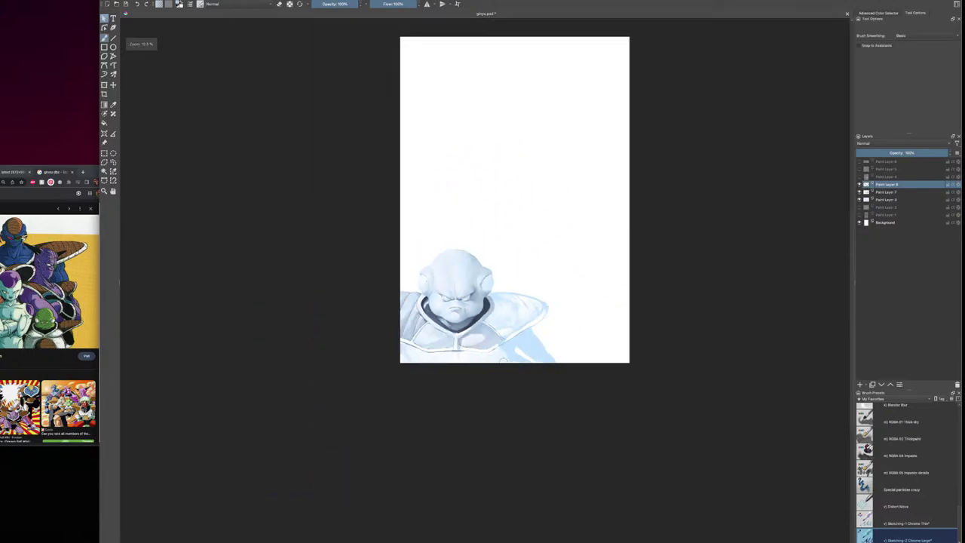
key(ctrl+plus)
key(plus)
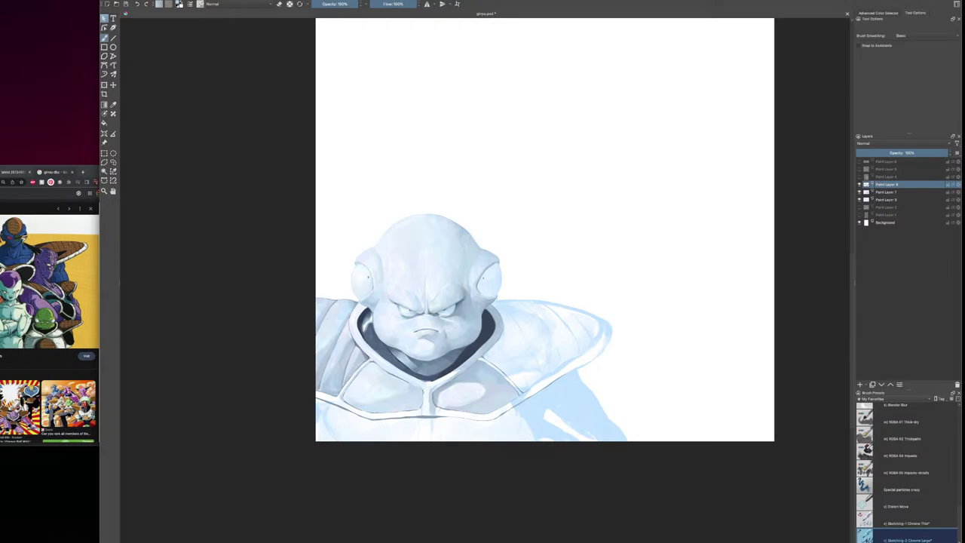
Save the painting and open ginyu.psd in Photoshop, framed closely on the bald character
key(ctrl+s)
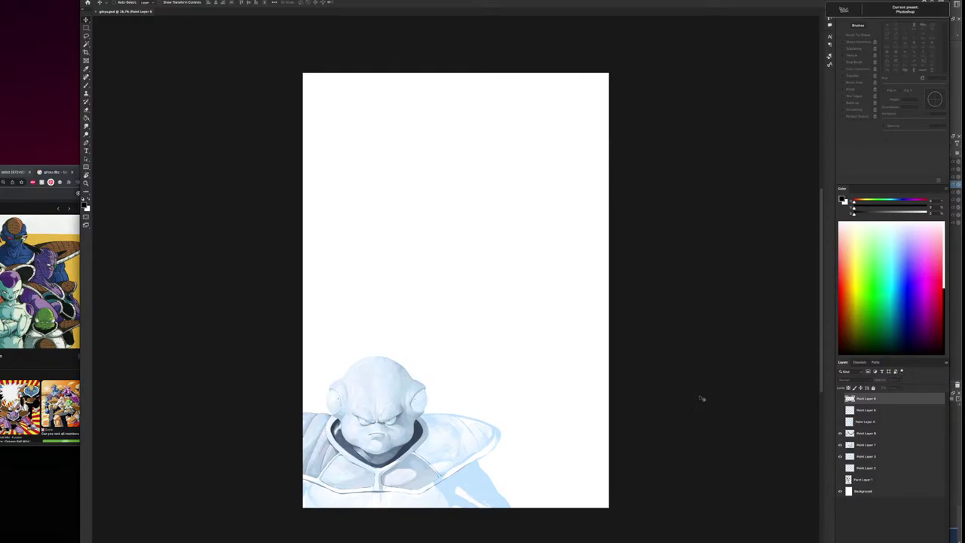
key(ctrl+plus)
key(ctrl+plus)
key(ctrl+plus)
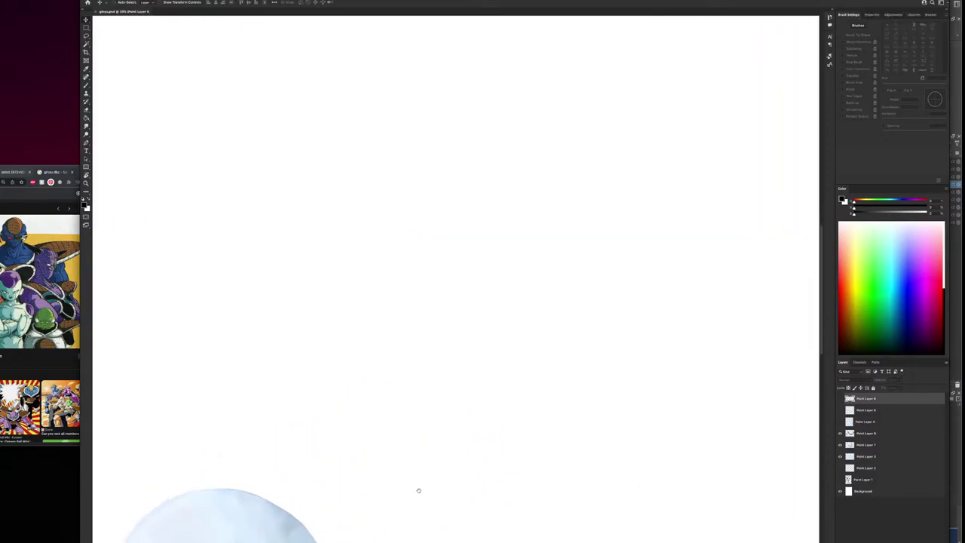
key(ctrl+plus)
drag(530, 244, 584, 80)
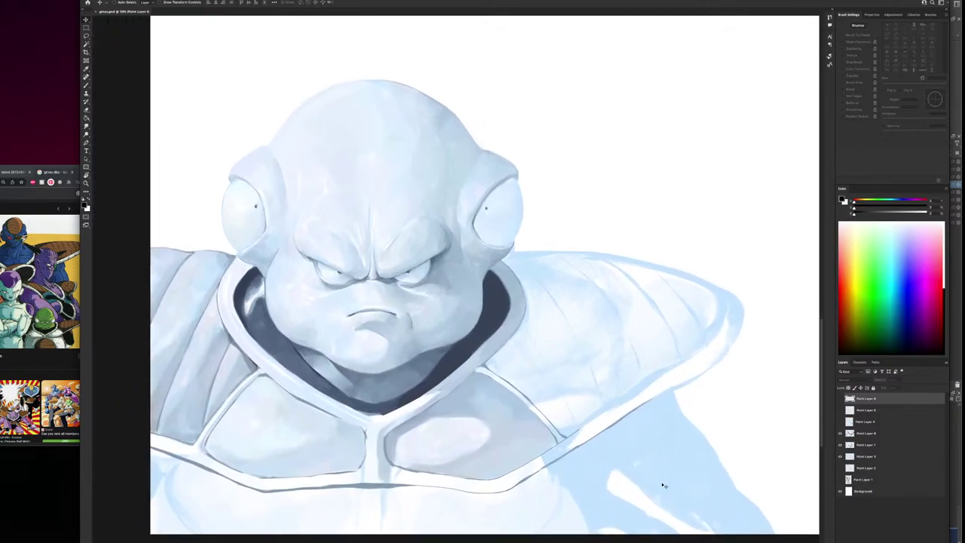
Add a Selective Color adjustment above the character's paint layer and shift Neutrals to about cyan +15, magenta +30 and yellow +36
click(883, 432)
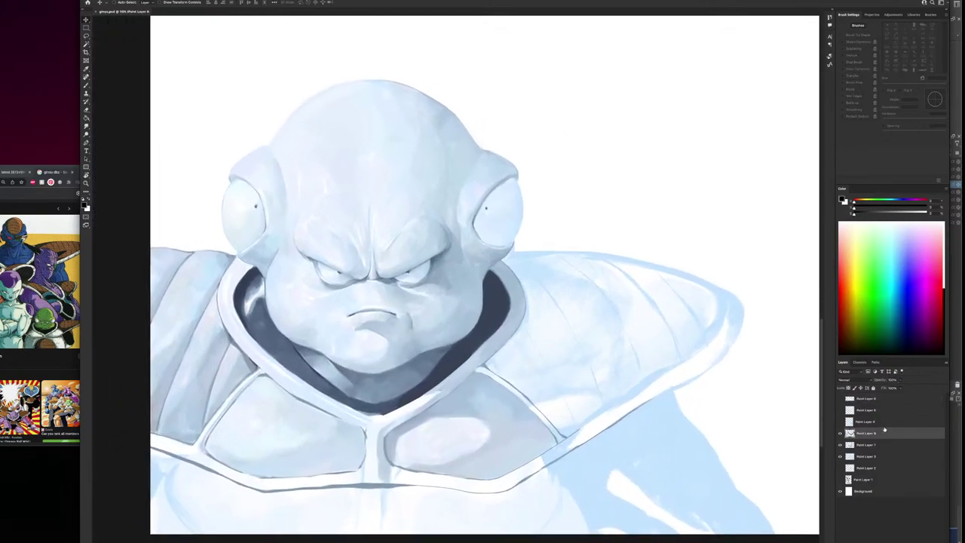
click(911, 540)
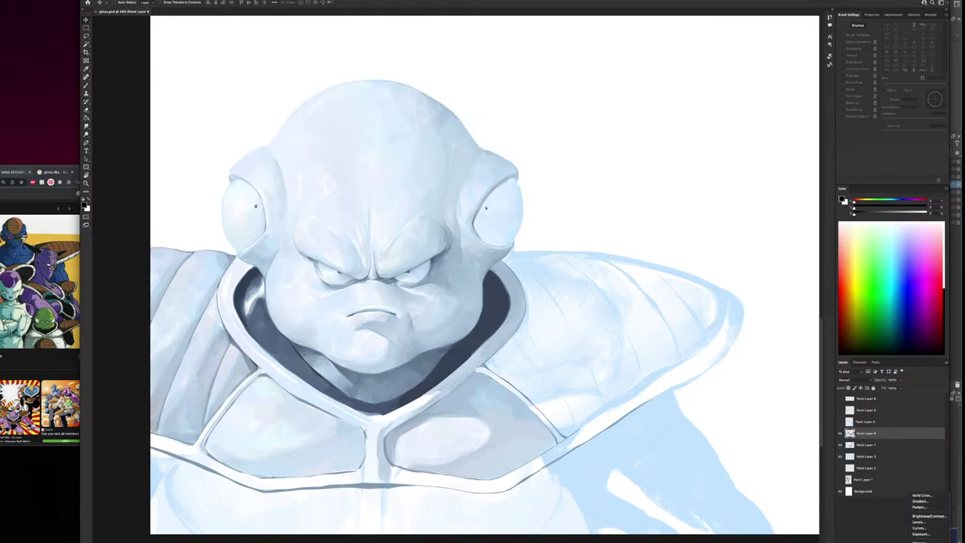
click(924, 542)
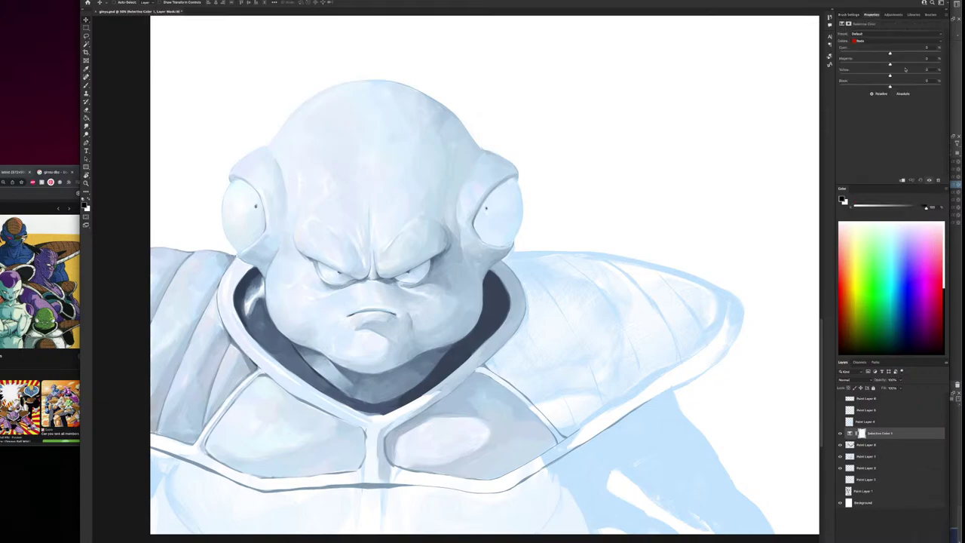
click(881, 41)
click(883, 42)
click(883, 42)
click(891, 76)
mouse_move(891, 65)
mouse_down()
mouse_move(906, 65)
mouse_move(898, 53)
mouse_up()
Set the Selective Color Blacks to about cyan +15, magenta +9 and yellow +31
click(873, 43)
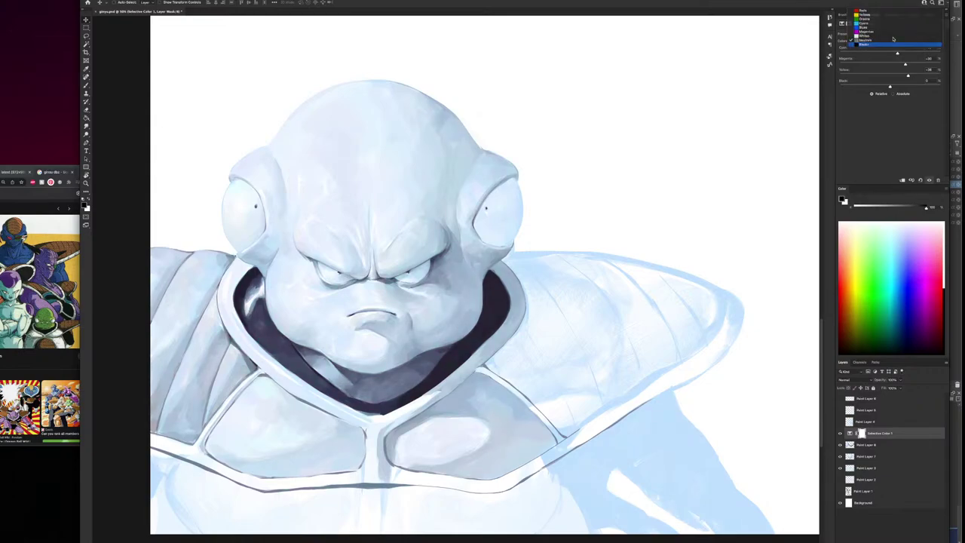
click(872, 45)
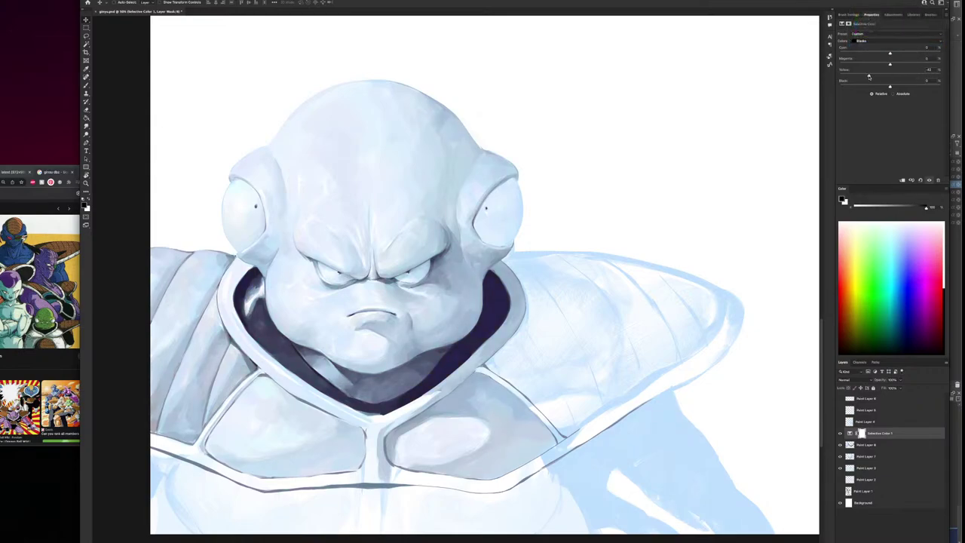
drag(869, 77, 898, 53)
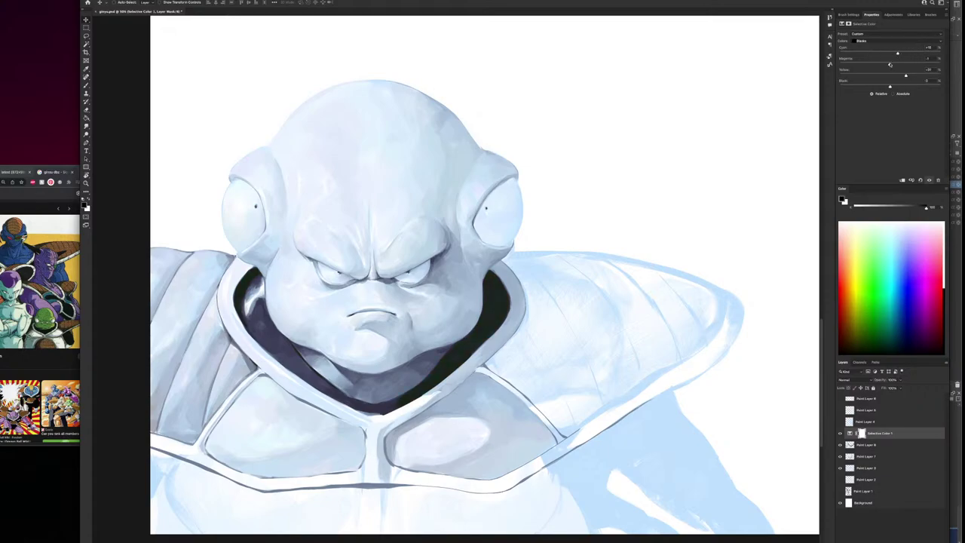
drag(888, 65, 896, 65)
Set the Selective Color Whites to about cyan +4, magenta -9, yellow +78 and black +25
click(874, 40)
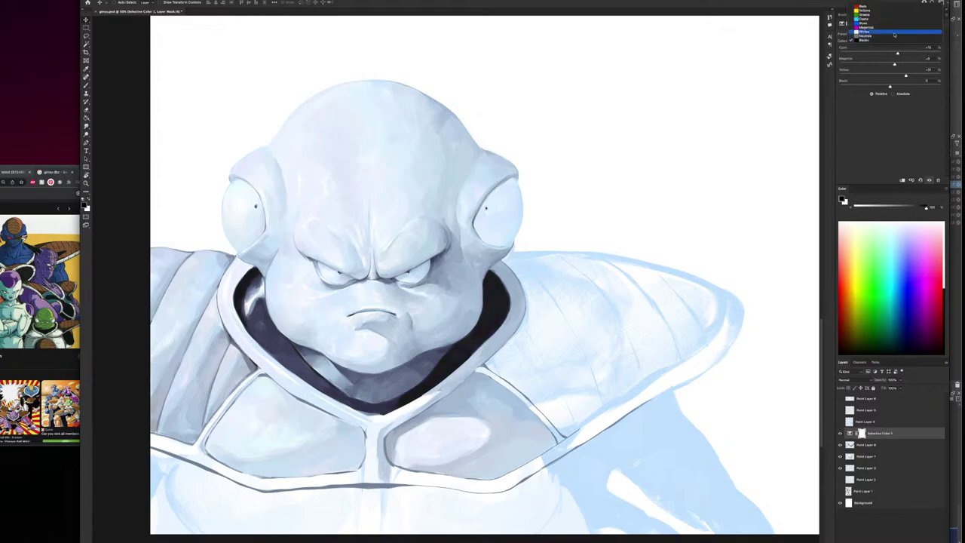
click(866, 30)
mouse_move(891, 76)
mouse_down()
mouse_move(924, 75)
mouse_move(901, 75)
mouse_move(912, 87)
mouse_move(896, 87)
mouse_move(895, 65)
mouse_move(906, 65)
mouse_up()
drag(890, 55, 902, 86)
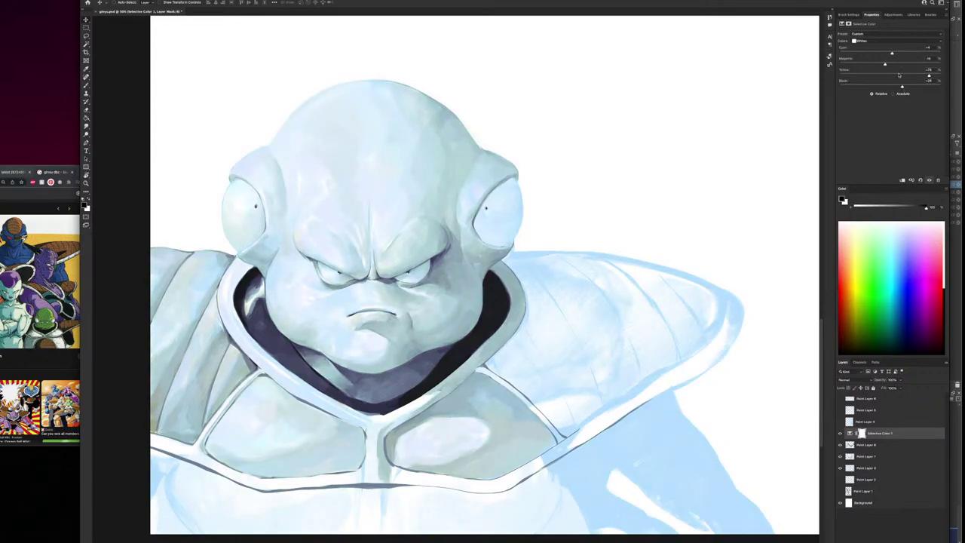
Raise the Selective Color Neutrals to about magenta +47 and yellow +82, and compare the painting with and without the adjustment
click(877, 42)
click(875, 44)
mouse_move(921, 76)
mouse_down()
mouse_move(934, 76)
mouse_move(912, 65)
mouse_up()
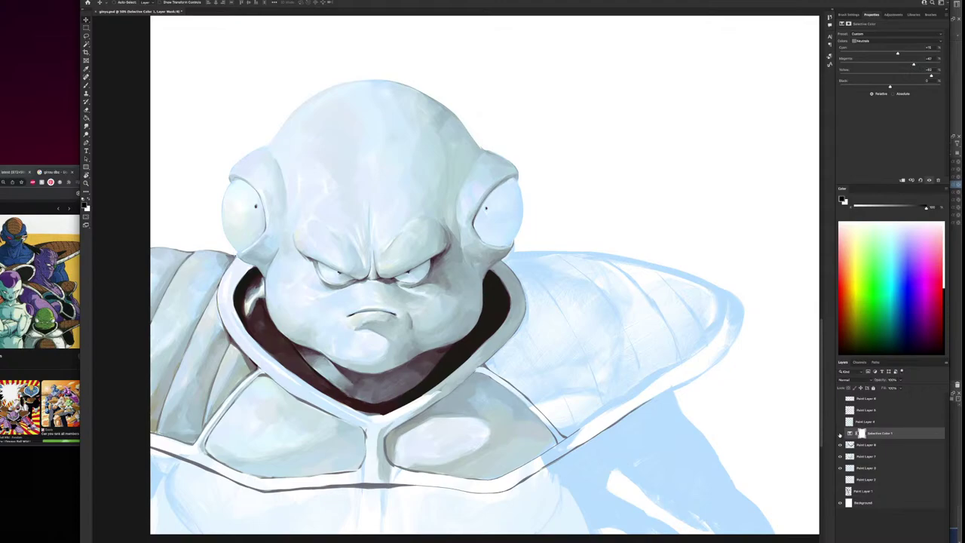
click(841, 434)
click(841, 434)
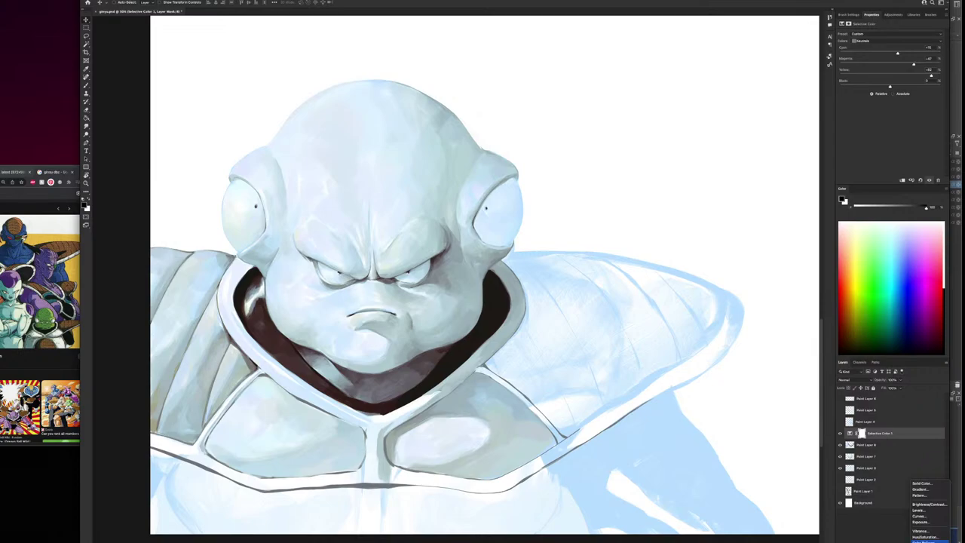
Add a Color Balance adjustment above the Selective Color layer, shifting midtones about +24 toward red and warming the shadows
click(936, 536)
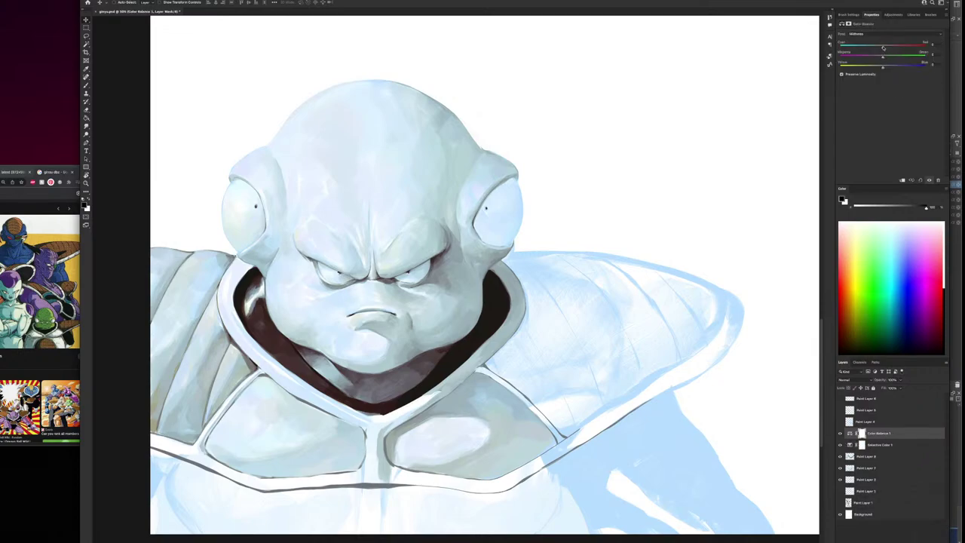
mouse_move(884, 47)
mouse_down()
mouse_move(897, 46)
mouse_move(892, 57)
mouse_up()
click(877, 34)
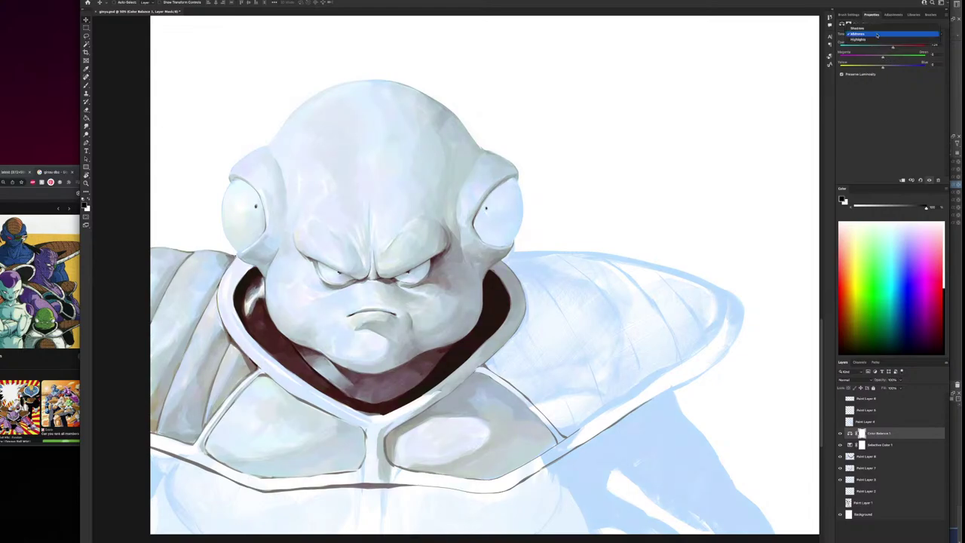
click(874, 29)
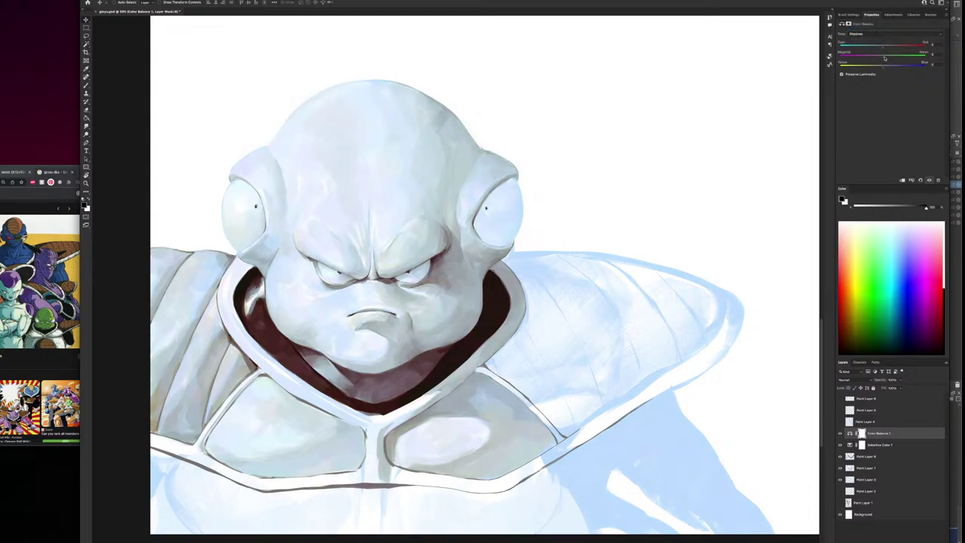
drag(885, 58, 896, 57)
Try a Color Balance shift in the highlights, reset it to zero, and compare the painting with and without the adjustment
click(874, 35)
click(876, 46)
mouse_move(883, 57)
mouse_down()
mouse_move(893, 57)
mouse_move(879, 58)
mouse_up()
click(934, 54)
click(938, 64)
click(841, 435)
click(841, 434)
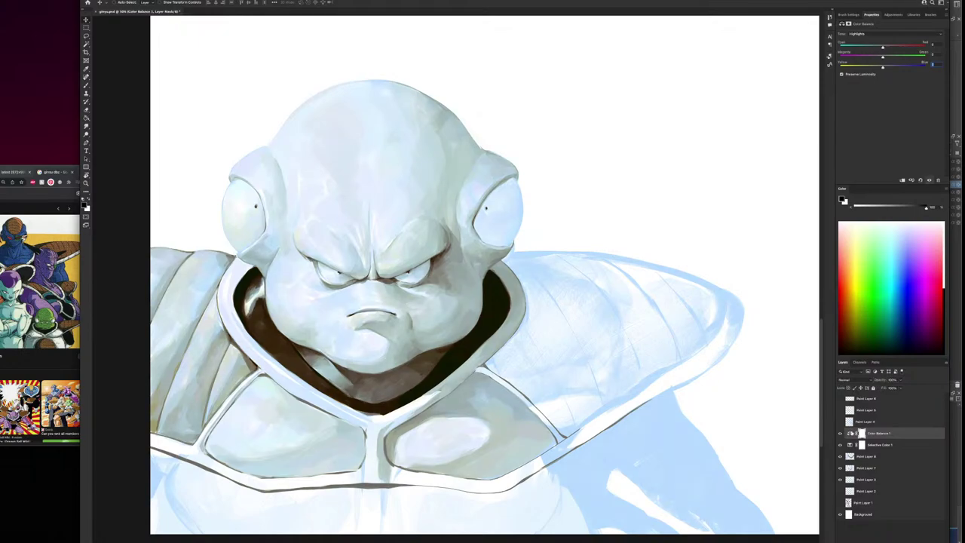
Add a second Selective Color adjustment on top and shift Neutrals to about cyan +4, magenta +3 and yellow +23
click(914, 531)
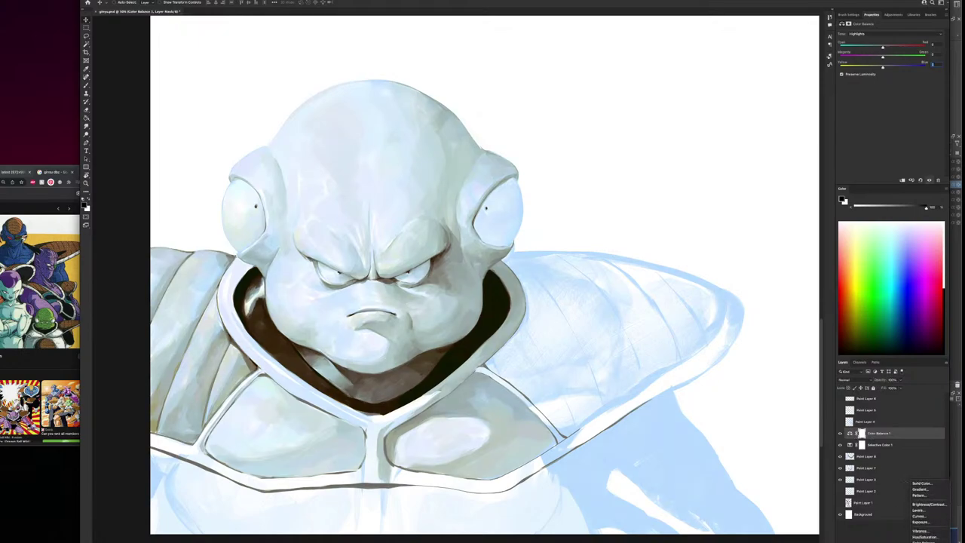
click(925, 542)
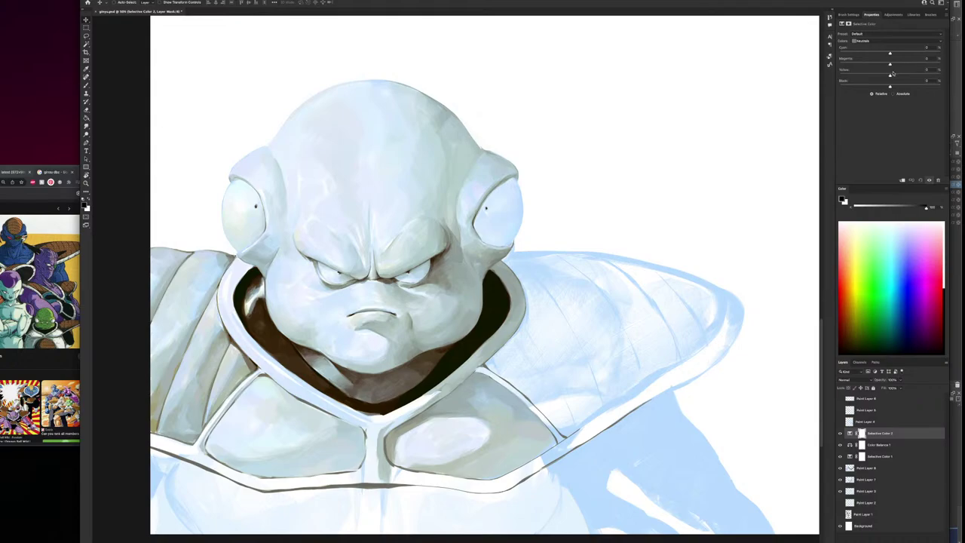
mouse_move(890, 76)
mouse_down()
mouse_move(913, 77)
mouse_move(902, 76)
mouse_move(892, 54)
mouse_up()
Set the second Selective Color adjustment's Blacks to about cyan -2, magenta -6 and yellow +11
click(882, 42)
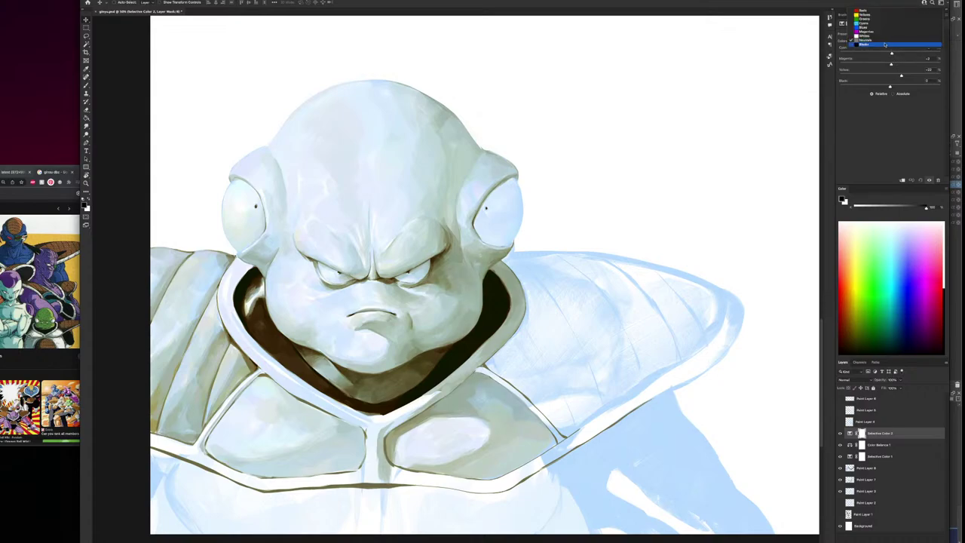
click(884, 46)
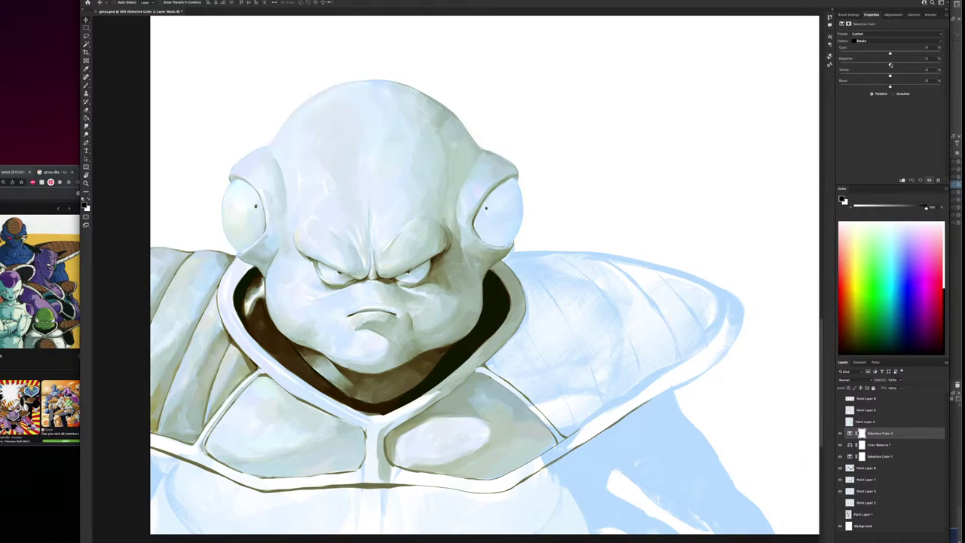
drag(889, 65, 888, 65)
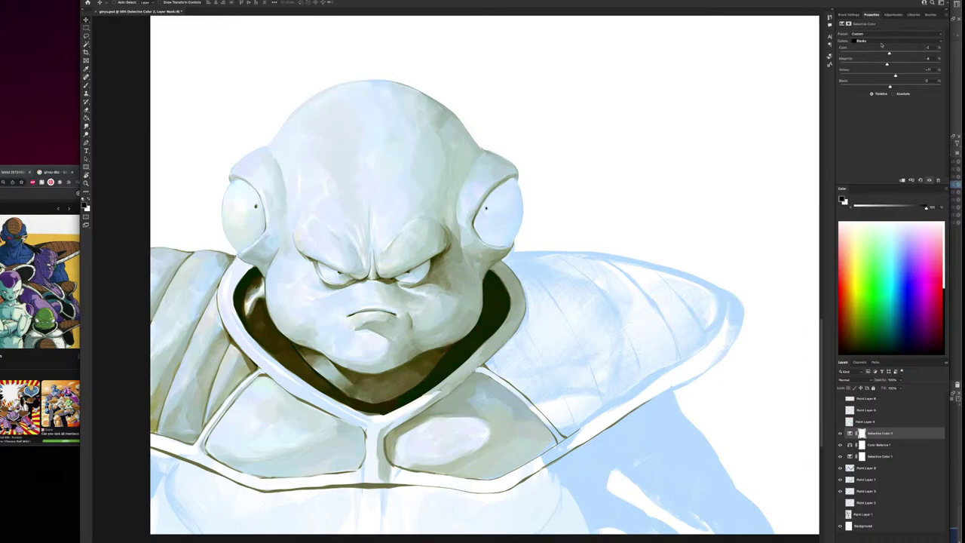
Set the second Selective Color adjustment's Whites to about cyan +10, magenta +4 and yellow +34, and check its effect on the face up close
click(867, 41)
click(868, 29)
mouse_move(891, 77)
mouse_down()
mouse_move(918, 76)
mouse_move(907, 76)
mouse_move(906, 53)
mouse_move(895, 54)
mouse_move(899, 66)
mouse_move(878, 66)
mouse_move(892, 70)
mouse_up()
mouse_move(841, 434)
mouse_down()
mouse_move(841, 458)
mouse_move(841, 434)
mouse_up()
key(ctrl+plus)
key(ctrl+plus)
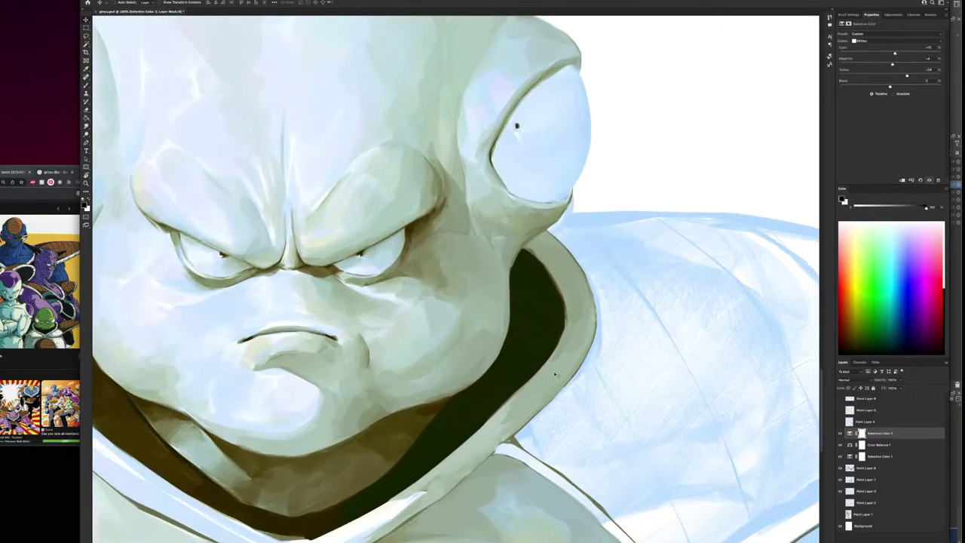
drag(366, 400, 623, 334)
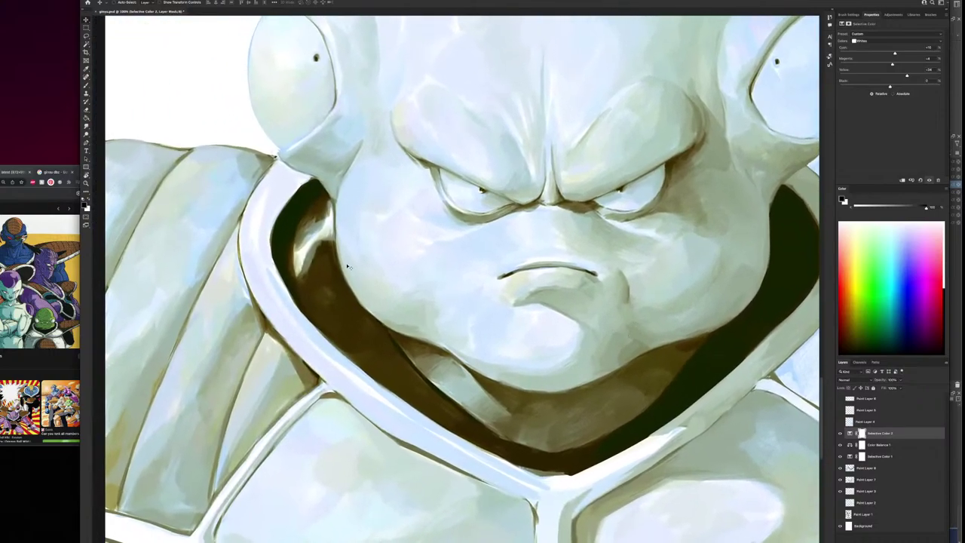